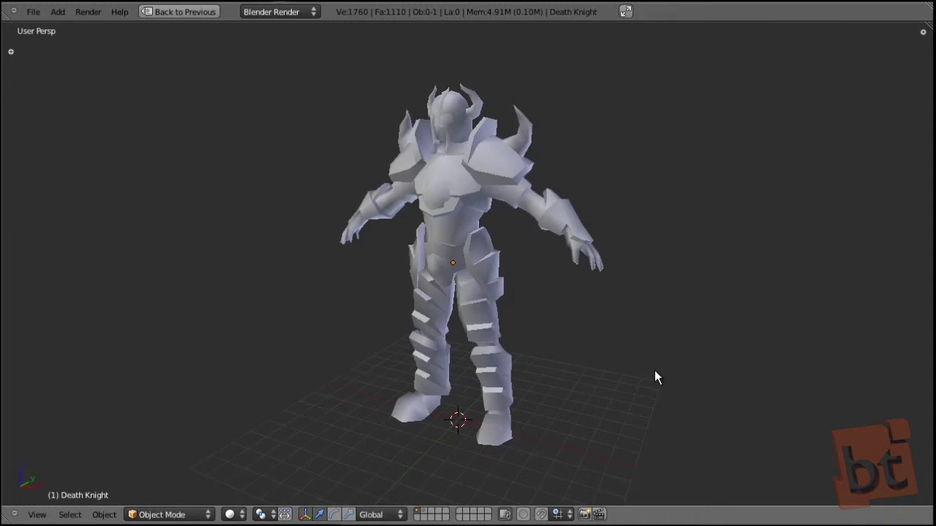
right_click(450, 153)
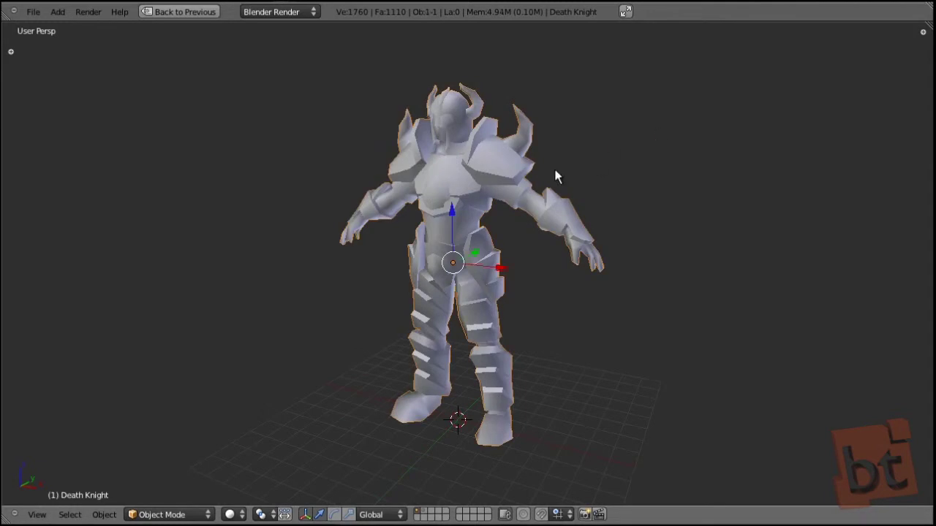
key("a")
middle_click_drag(501, 183, 548, 187)
right_click(446, 100)
key("a")
middle_click_drag(560, 261, 501, 263)
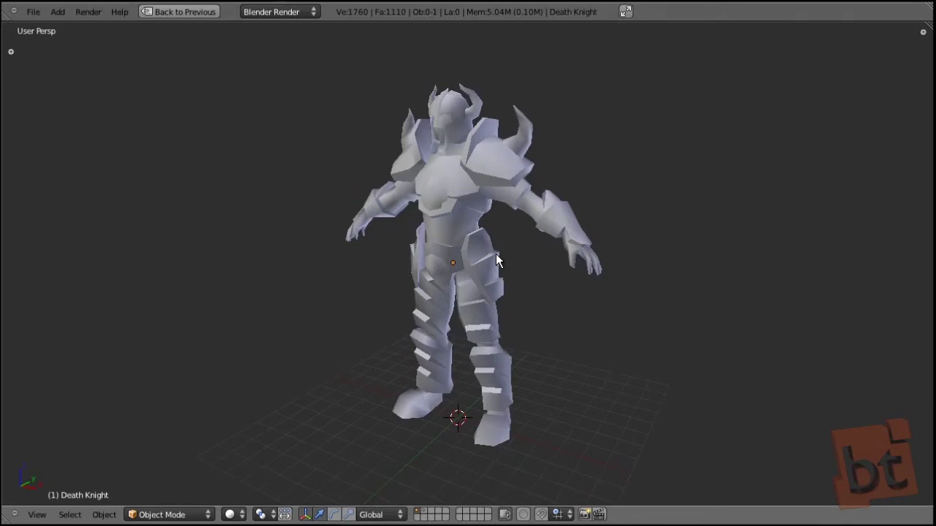
middle_click_drag(490, 251, 667, 325)
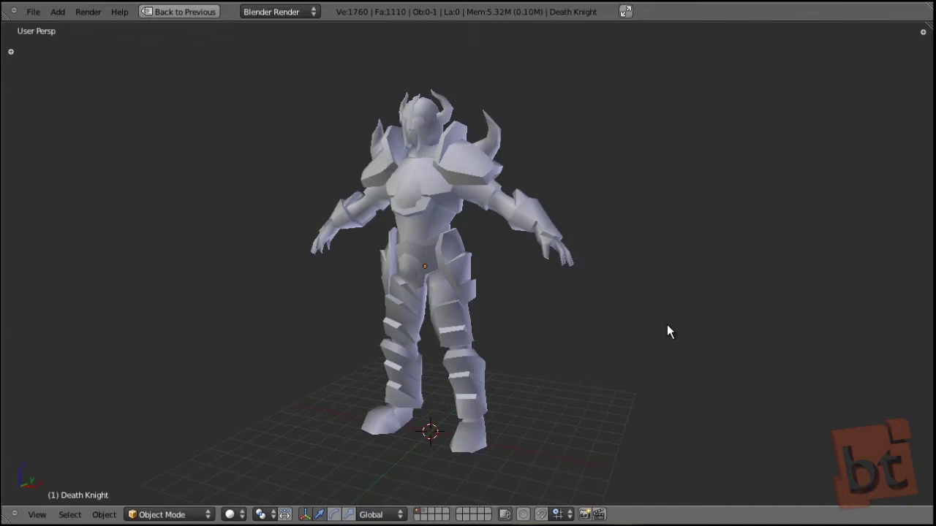
right_click(438, 197)
key("a")
right_click(443, 209)
key("a")
right_click(446, 226)
key("a")
right_click(461, 267)
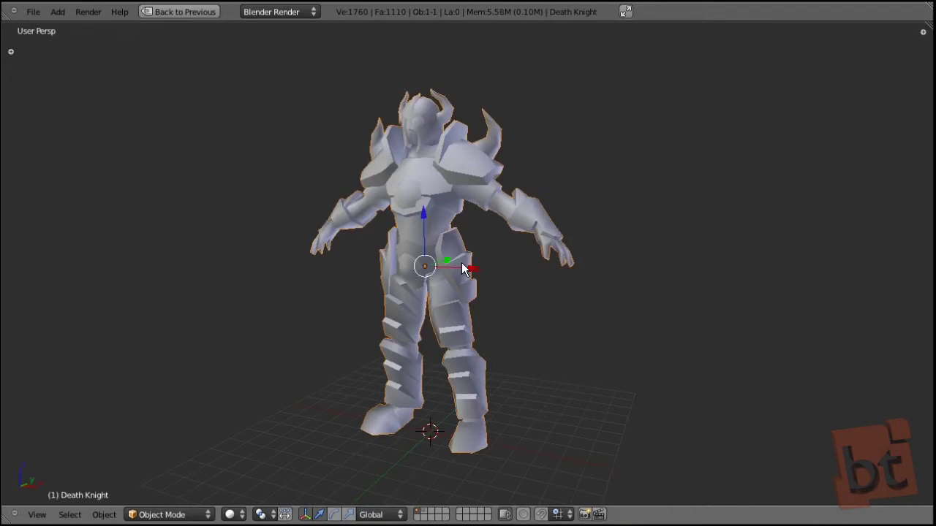
key("a")
key("a")
key("a")
key("a")
key("a")
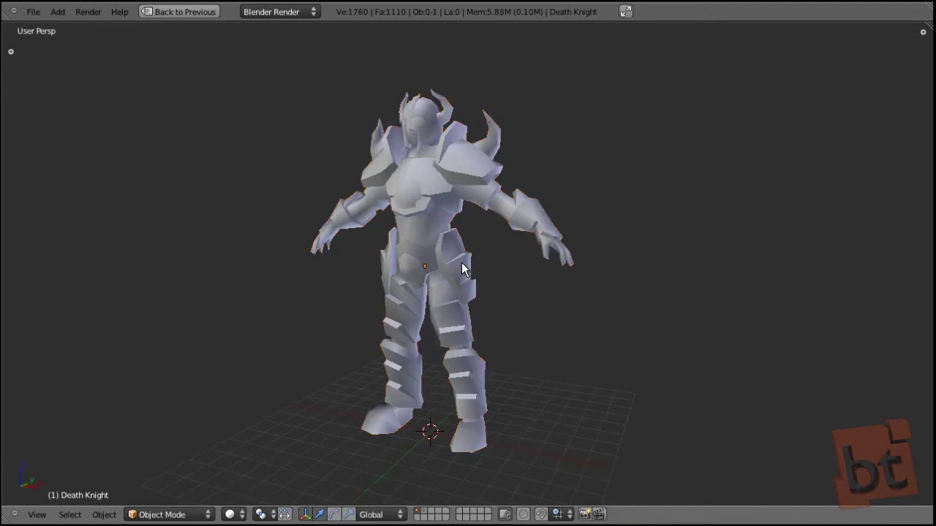
key("a")
key("a")
Split the restored 3D view into two side-by-side areas and turn one of them into a UV/Image Editor.
key("ctrl+Up")
mouse_move(371, 160)
middle_mouse_down()
mouse_move(443, 141)
mouse_move(388, 167)
middle_mouse_up()
left_click_drag(6, 459, 378, 441)
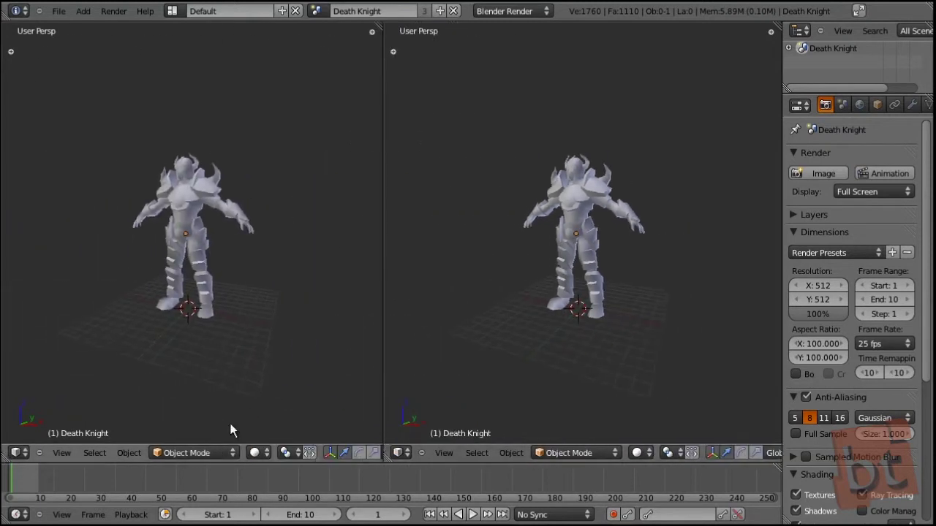
left_click(16, 453)
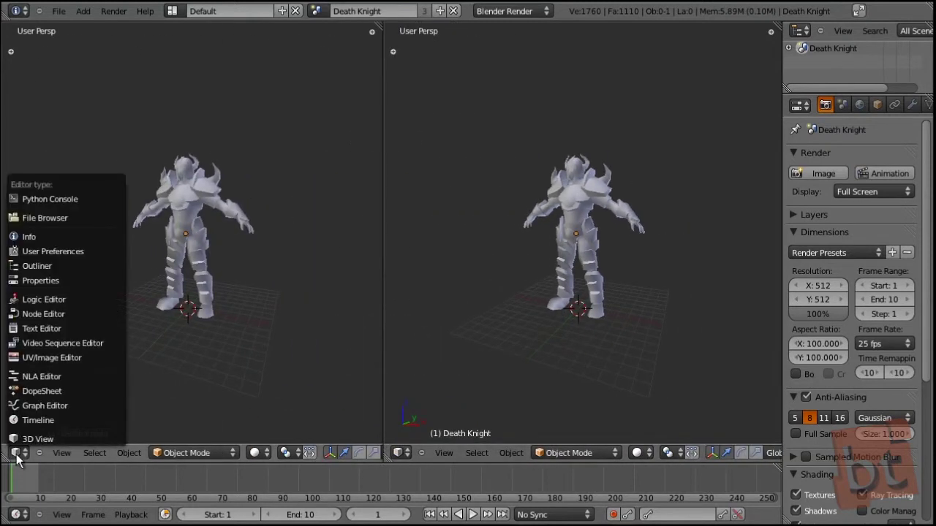
left_click(53, 362)
Put the Death Knight mesh into Edit Mode with all its geometry selected so its UVs are displayed.
right_click(575, 190)
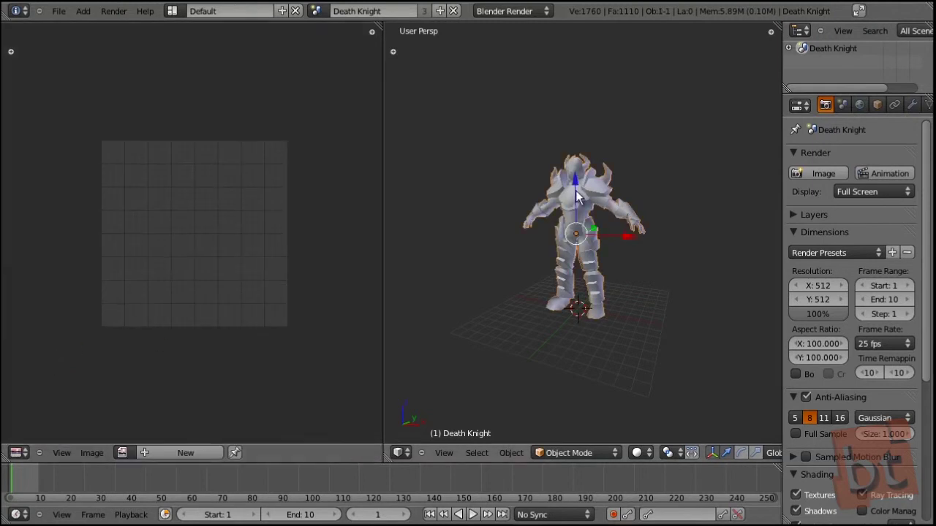
key("Tab")
scroll(587, 248, "up", 5)
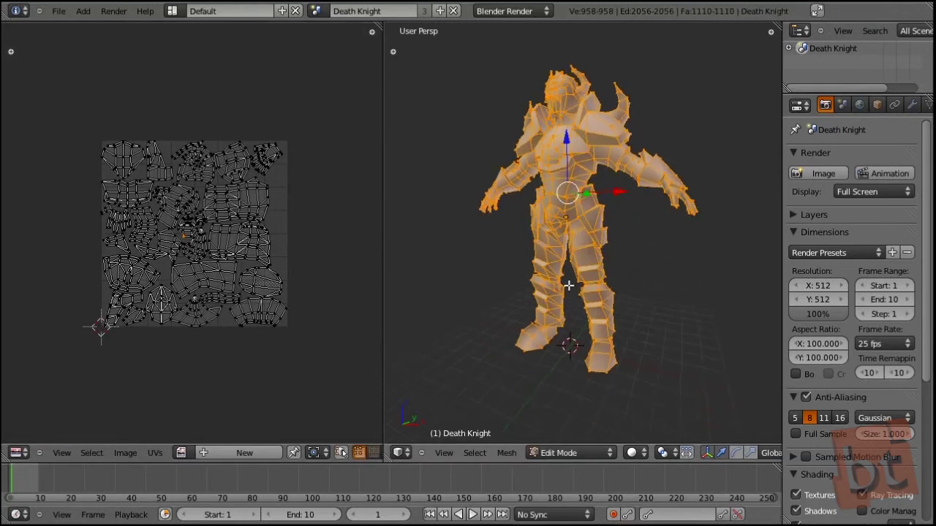
key("a")
key("a")
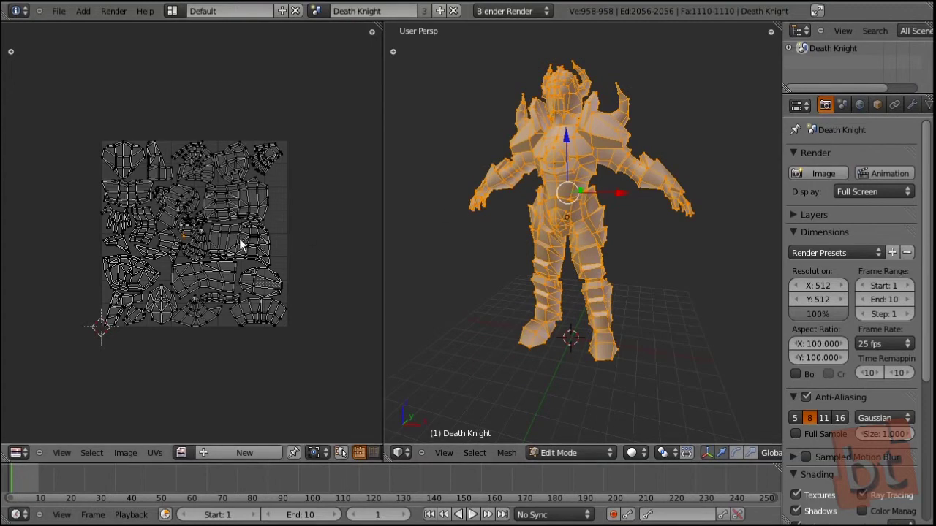
Examine the knight's unwrapped UV layout up close, highlighting all of its UV islands.
scroll(240, 237, "up", 2)
scroll(262, 264, "up", 3)
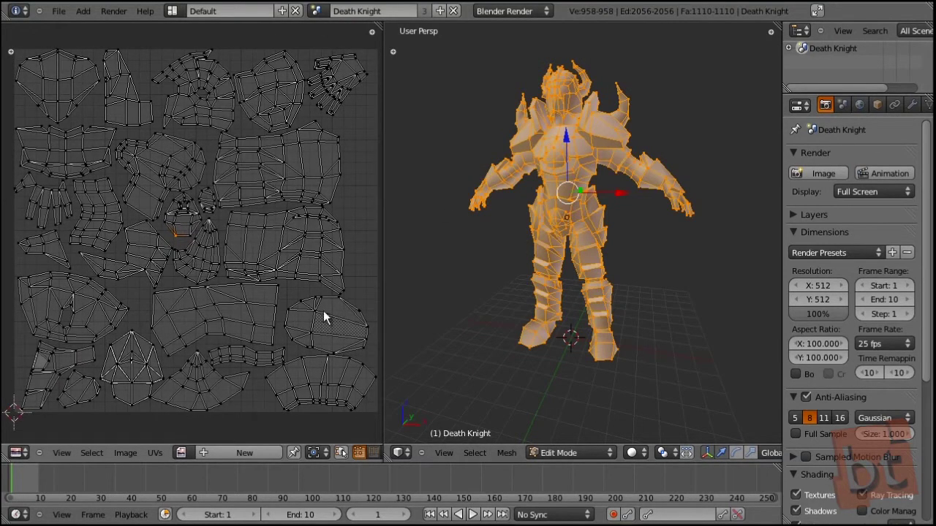
middle_click_drag(358, 224, 356, 223)
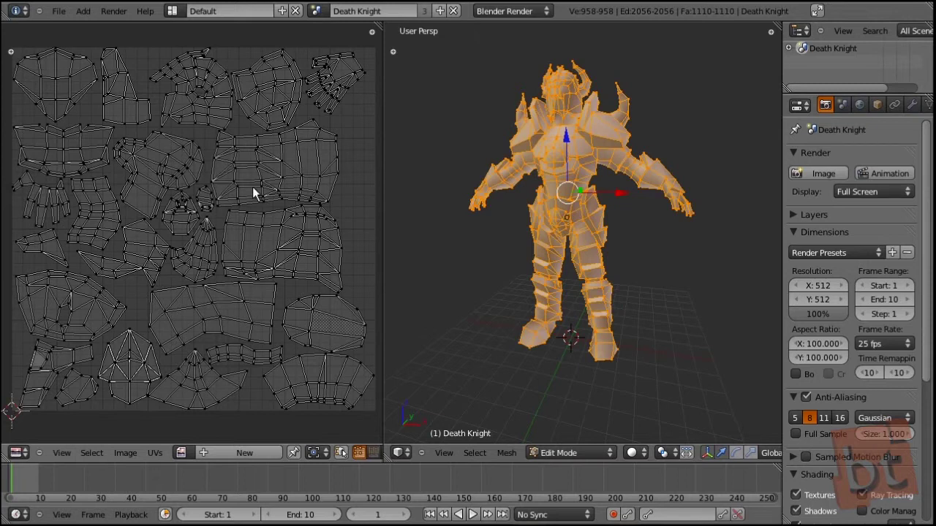
scroll(252, 186, "up", 3)
scroll(280, 208, "down", 4)
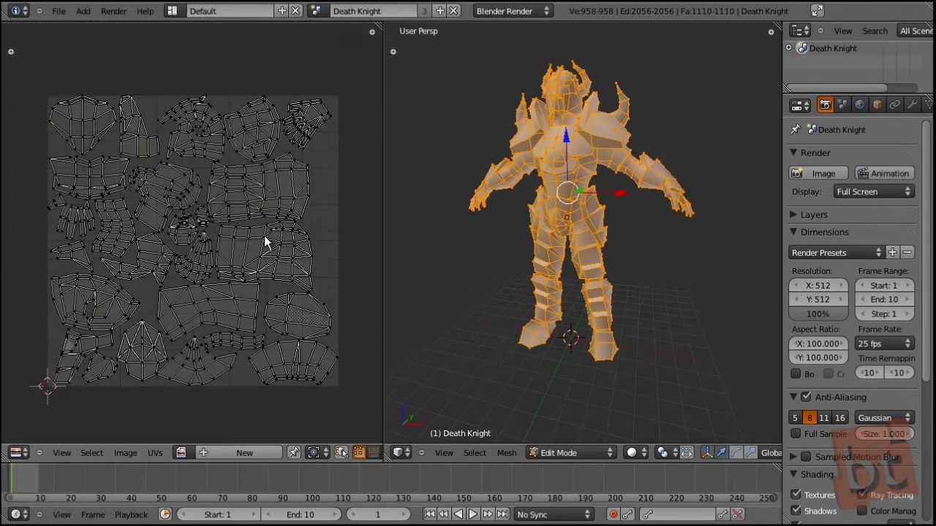
key("Home")
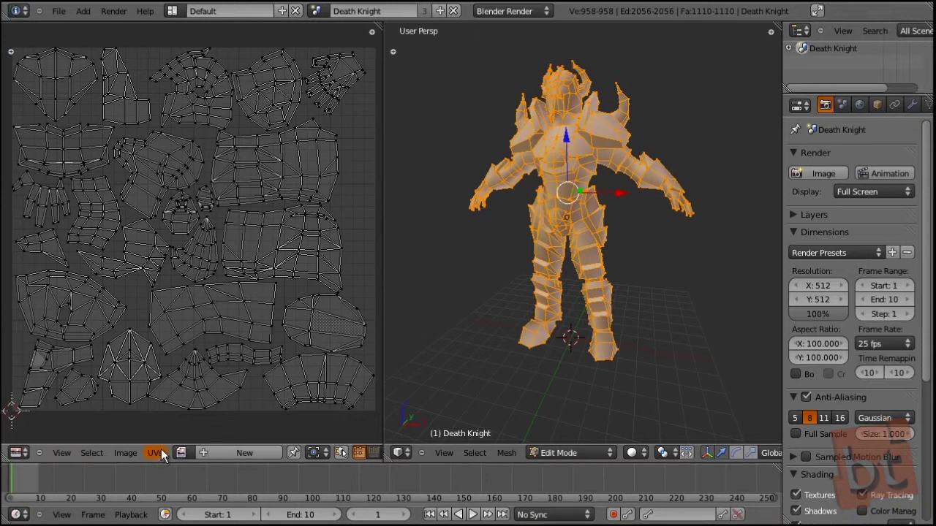
middle_click_drag(232, 168, 235, 169)
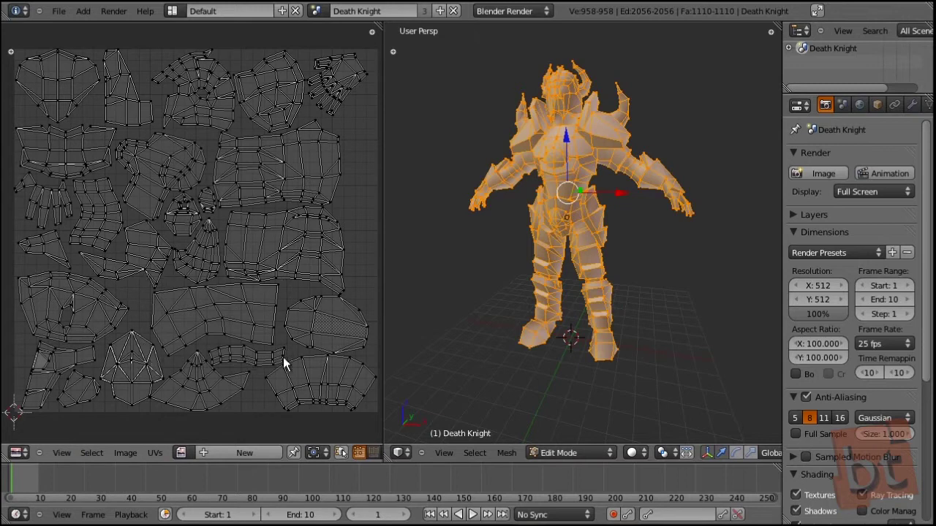
key("a")
key("a")
key("a")
key("a")
key("a")
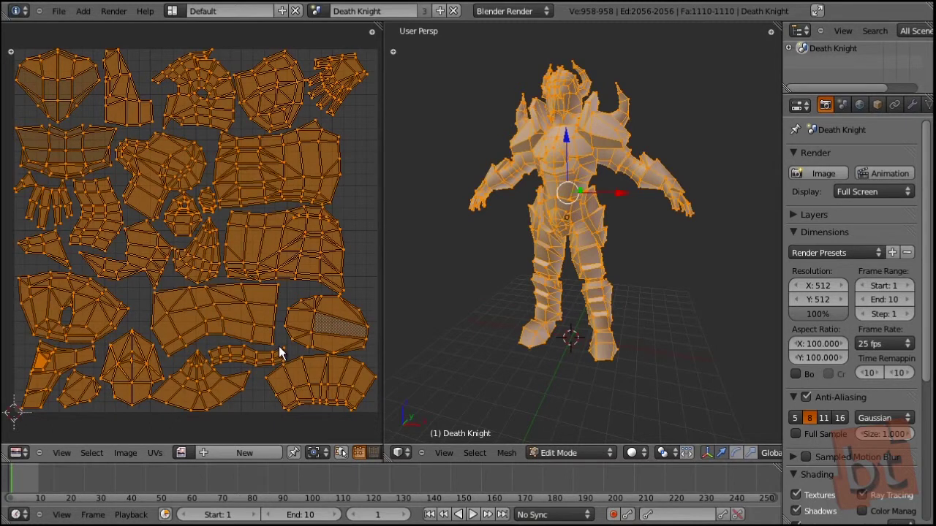
key("a")
key("a")
key("a")
key("a")
Open the image Death Knight Diffuse.jpg from the Assets folder as the background of the UV layout.
left_click(126, 452)
left_click(132, 426)
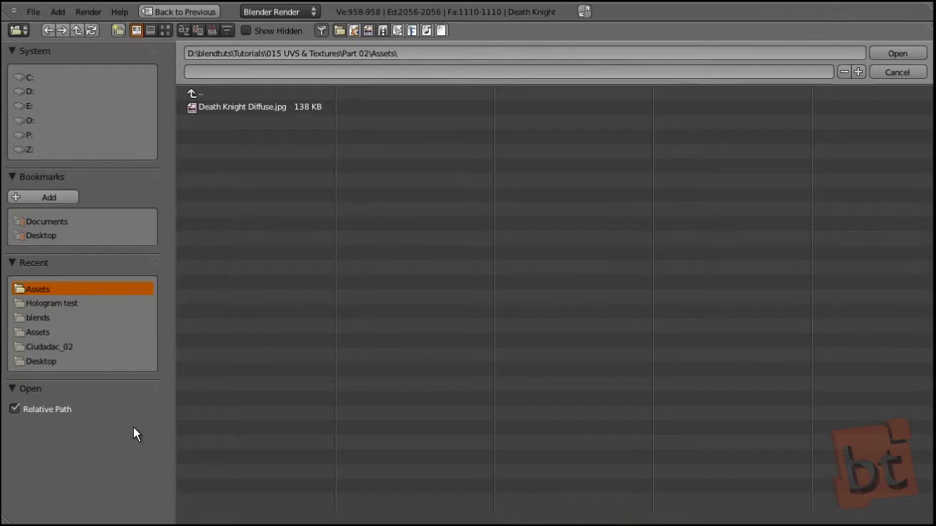
left_click(241, 106)
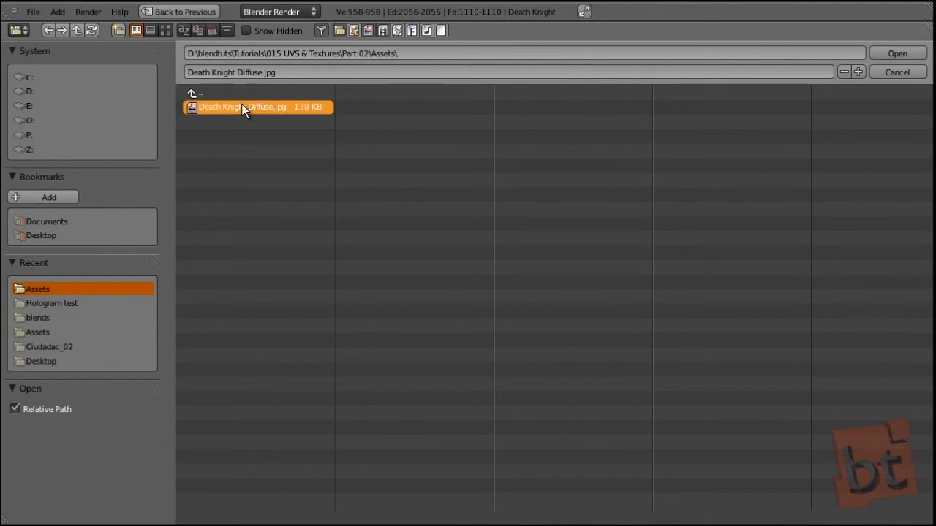
left_click(906, 55)
scroll(183, 249, "down", 5)
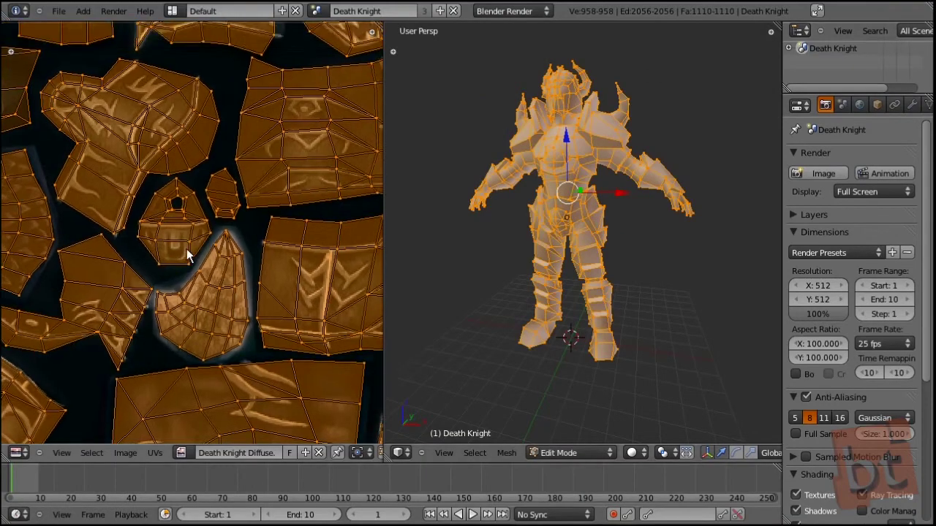
middle_click_drag(183, 249, 172, 257)
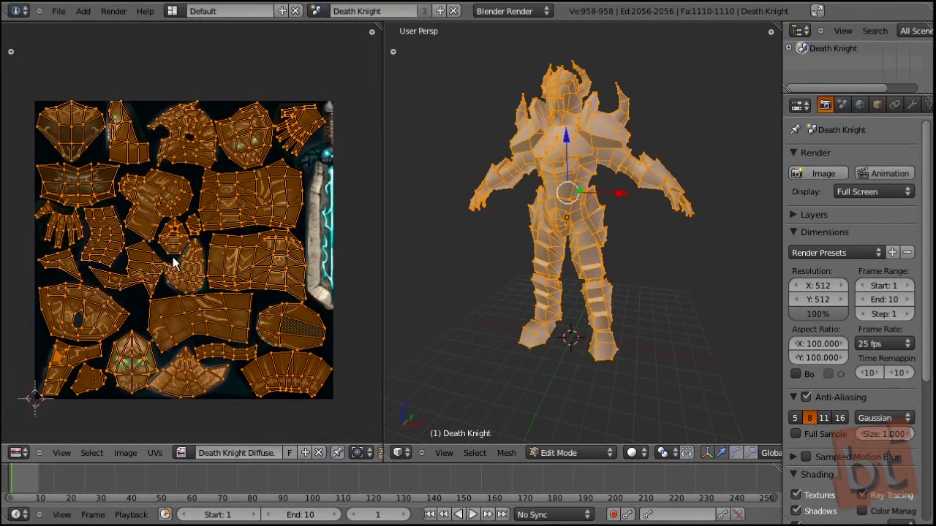
Deselect all UVs and examine how the islands line up with the painted diffuse texture.
key("a")
middle_click_drag(182, 206, 296, 257)
scroll(218, 281, "up", 5)
mouse_move(260, 329)
middle_mouse_down()
mouse_move(177, 251)
mouse_move(167, 189)
middle_mouse_up()
mouse_move(150, 272)
middle_mouse_down()
mouse_move(274, 171)
mouse_move(231, 143)
mouse_move(278, 183)
mouse_move(219, 267)
mouse_move(146, 246)
middle_mouse_up()
middle_click_drag(255, 289, 11, 272)
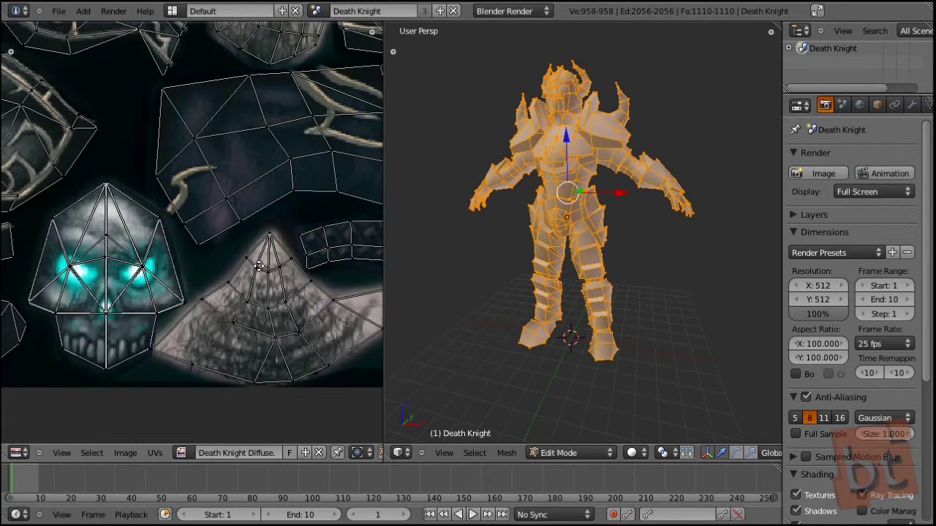
middle_click_drag(257, 267, 98, 288)
middle_click_drag(289, 123, 201, 247)
middle_click_drag(282, 88, 163, 300)
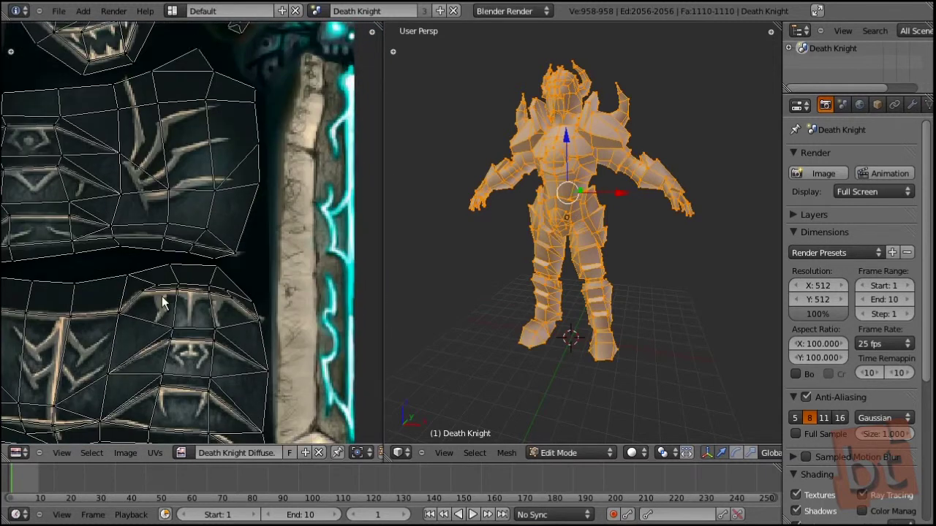
middle_click_drag(164, 197, 222, 341)
scroll(196, 278, "down", 2)
scroll(212, 268, "down", 2)
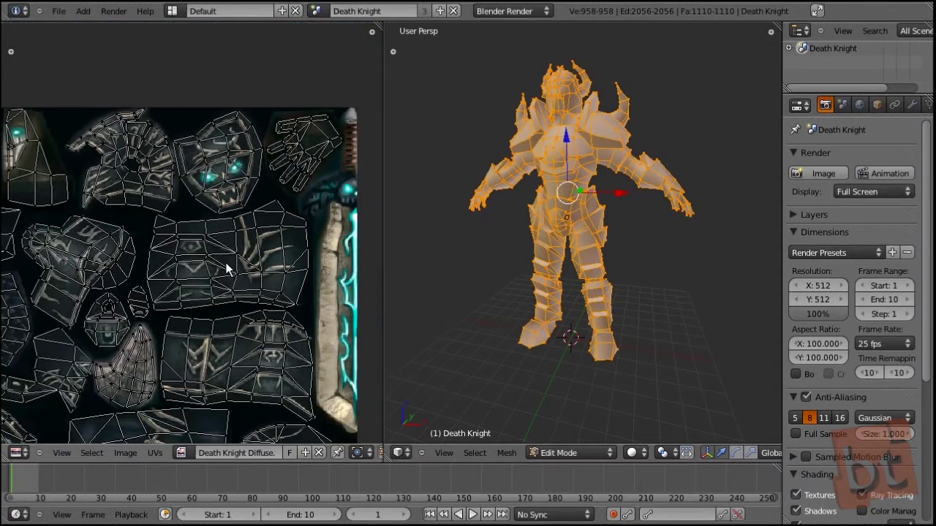
Return the knight to Object Mode and reveal the Display settings of the 3D view.
middle_click_drag(554, 185, 524, 220)
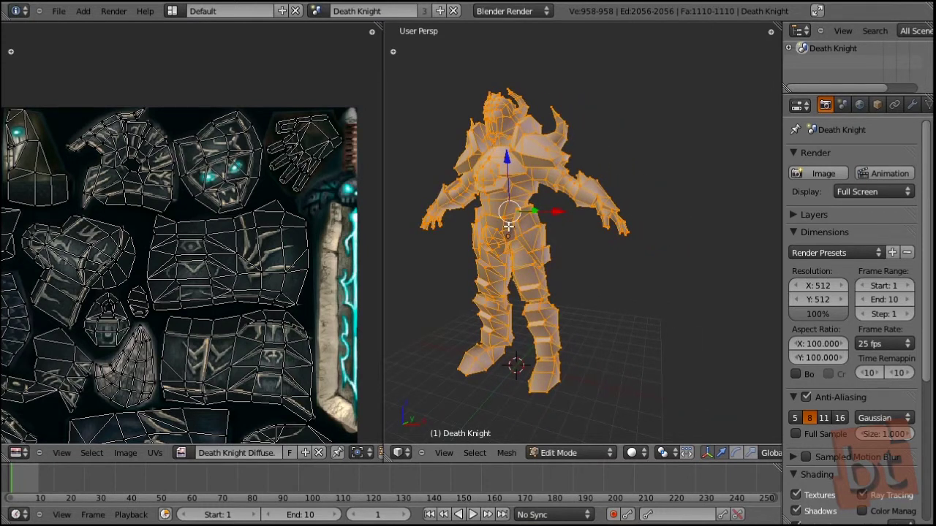
key("Tab")
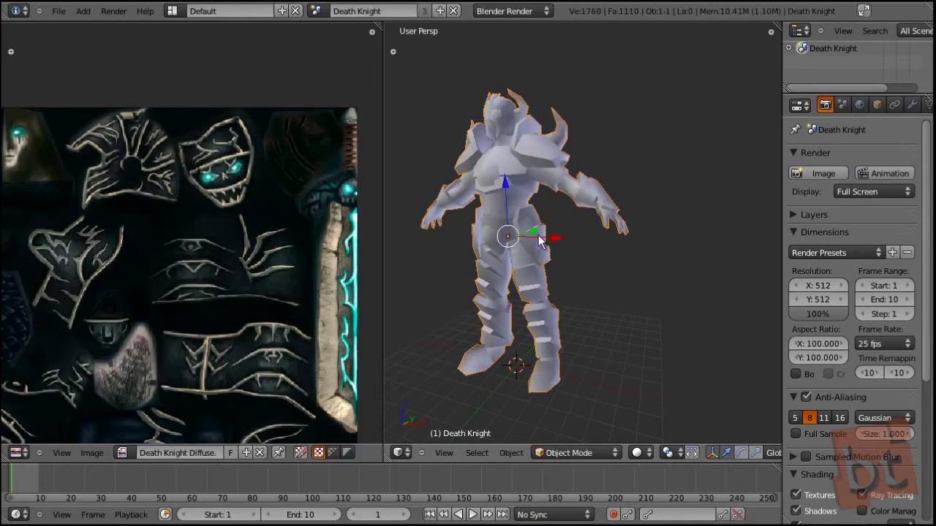
key("n")
middle_click_drag(503, 222, 538, 270)
scroll(673, 310, "down", 8)
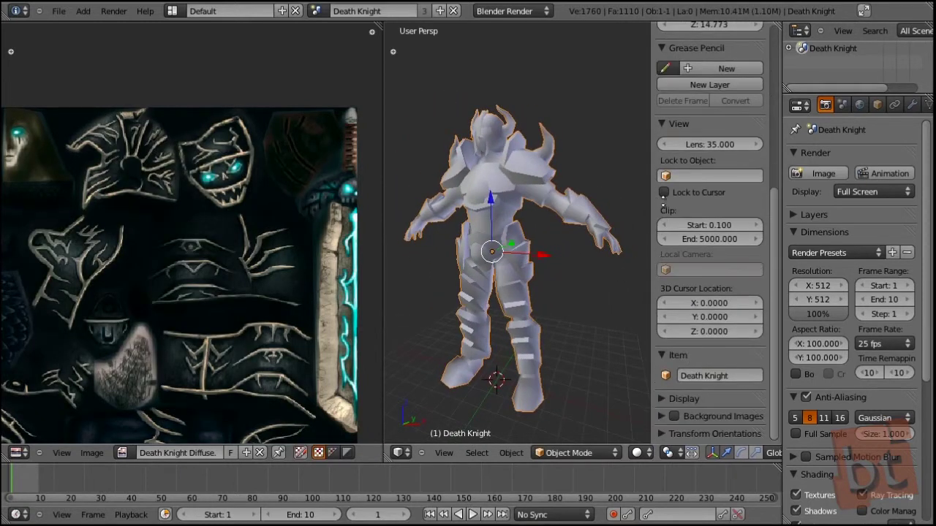
left_click(662, 399)
scroll(662, 399, "down", 8)
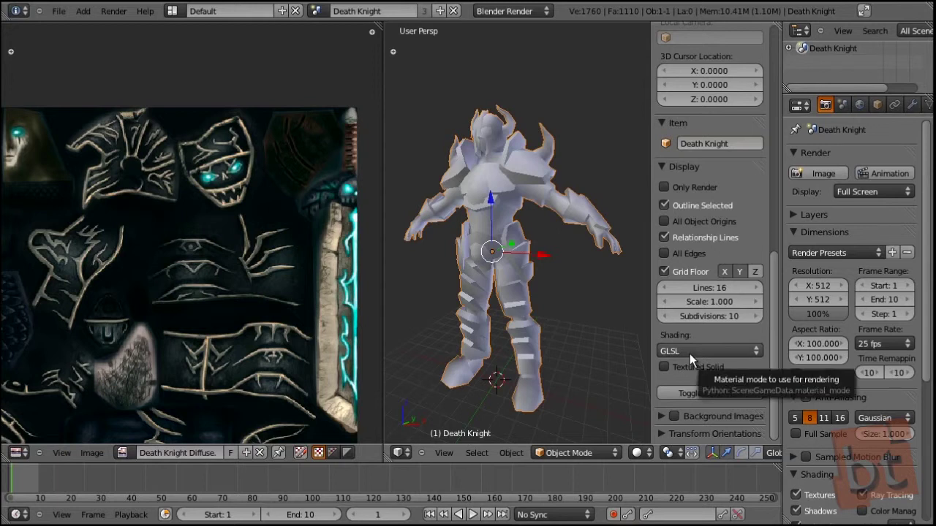
Preview the knight in Textured viewport shading under GLSL and return to Solid shading.
left_click(639, 452)
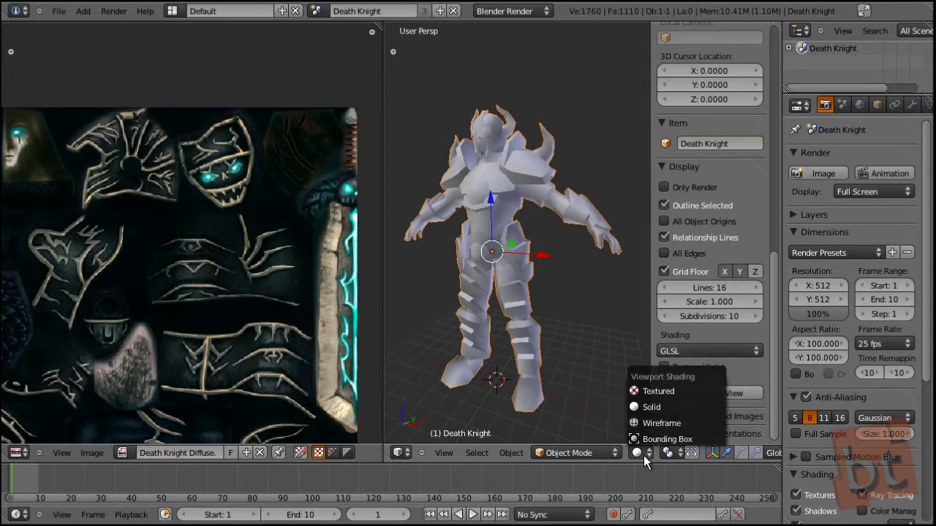
left_click(664, 390)
middle_click_drag(531, 289, 552, 287, "shift")
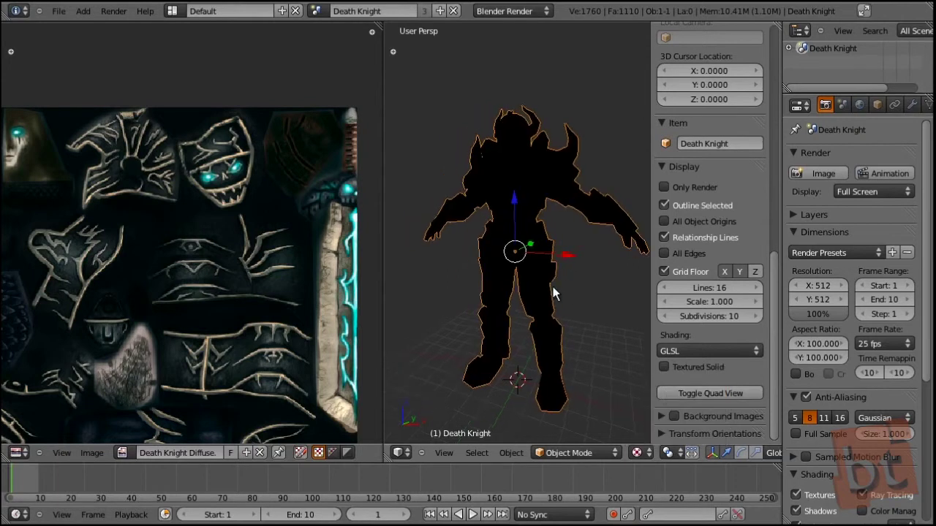
left_click(636, 452)
left_click(666, 407)
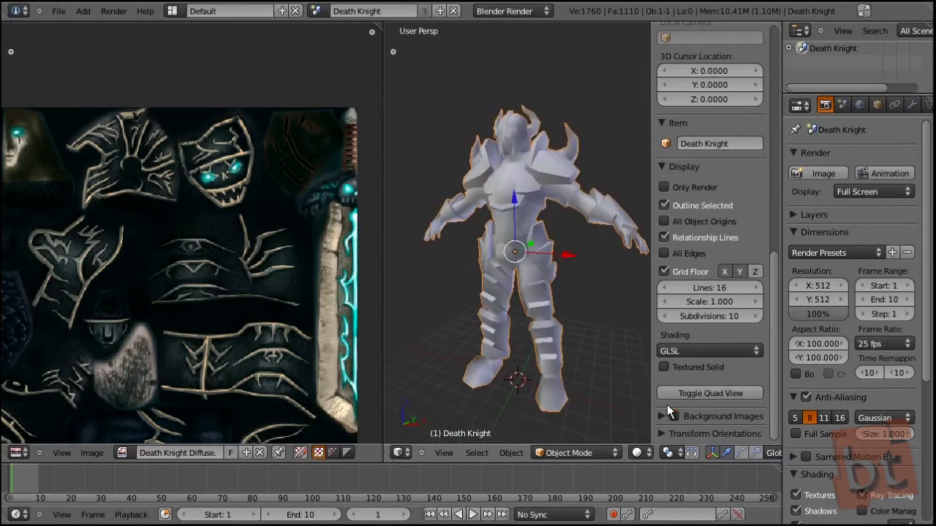
Change the 3D view's material shading mode to Multitexture and fit the whole diffuse texture in its editor.
left_click(677, 352)
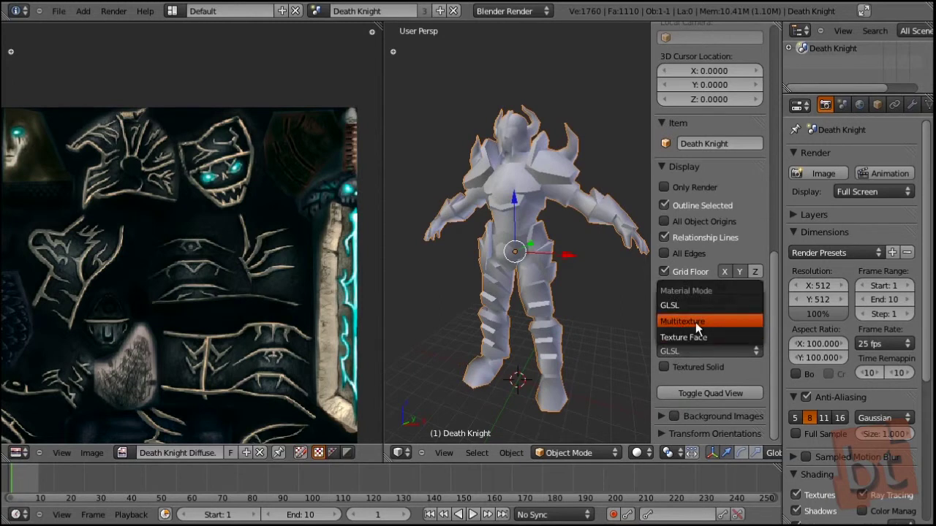
left_click(695, 322)
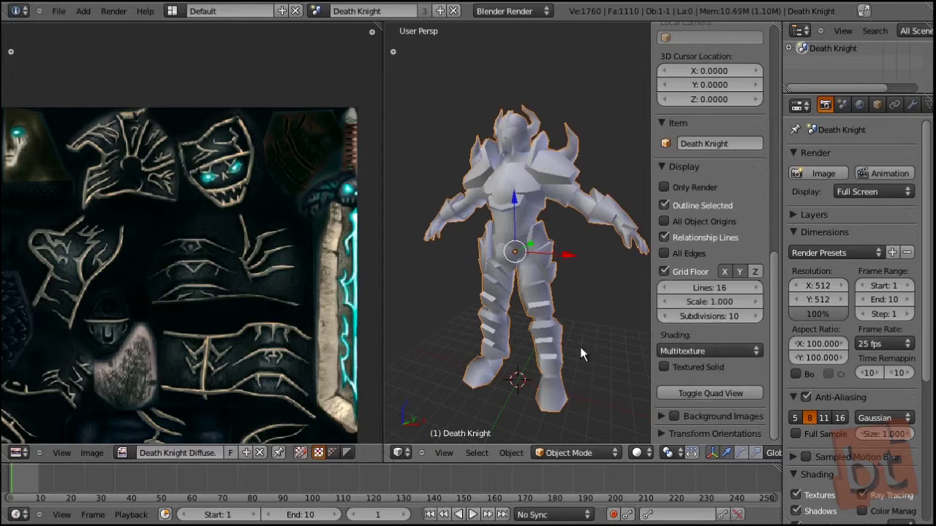
middle_click_drag(488, 289, 484, 282)
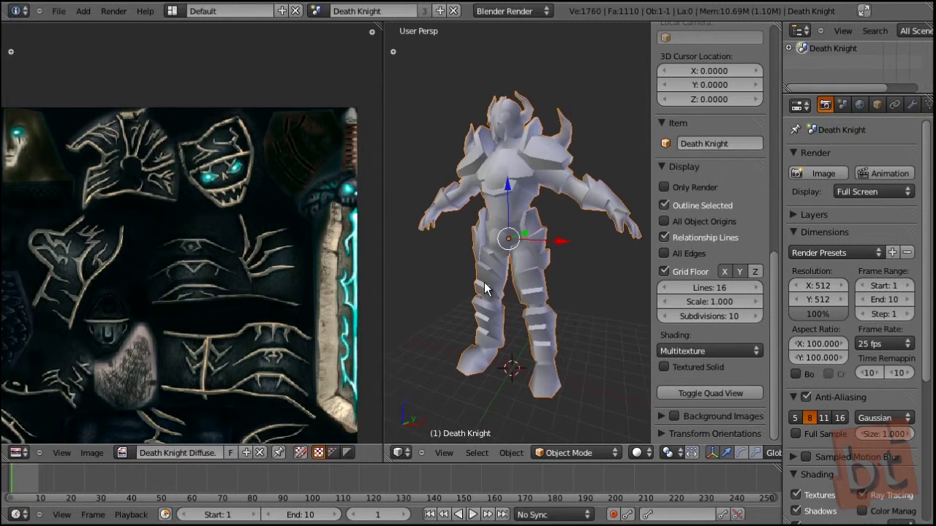
scroll(223, 275, "down", 1)
middle_click_drag(199, 308, 244, 248)
scroll(241, 273, "down", 1)
middle_click_drag(230, 293, 240, 288)
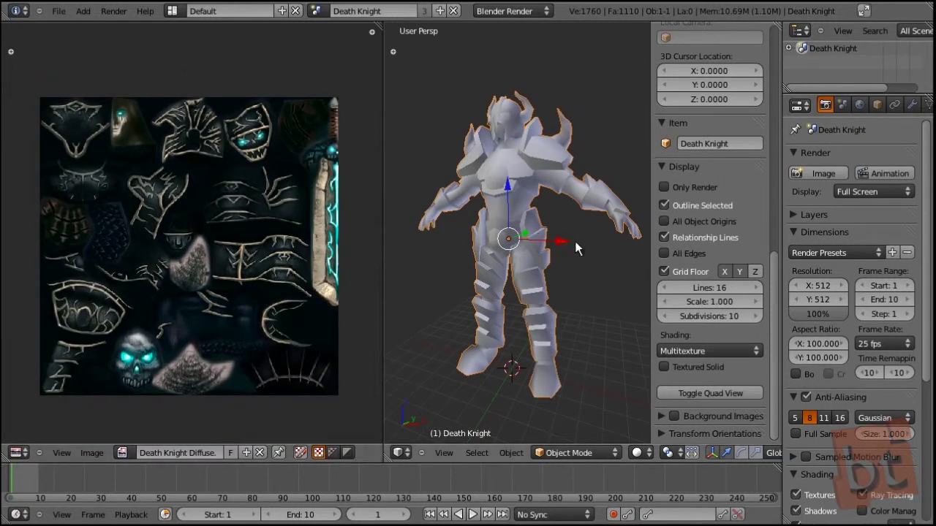
Enable Textured Solid in the 3D view's display settings so the knight shows its diffuse texture.
left_click(700, 352)
left_click(642, 453)
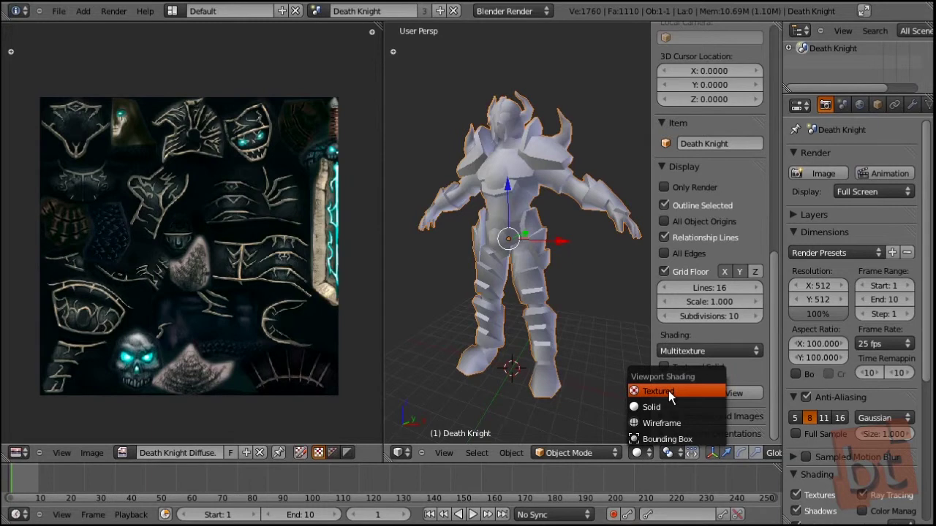
left_click(677, 366)
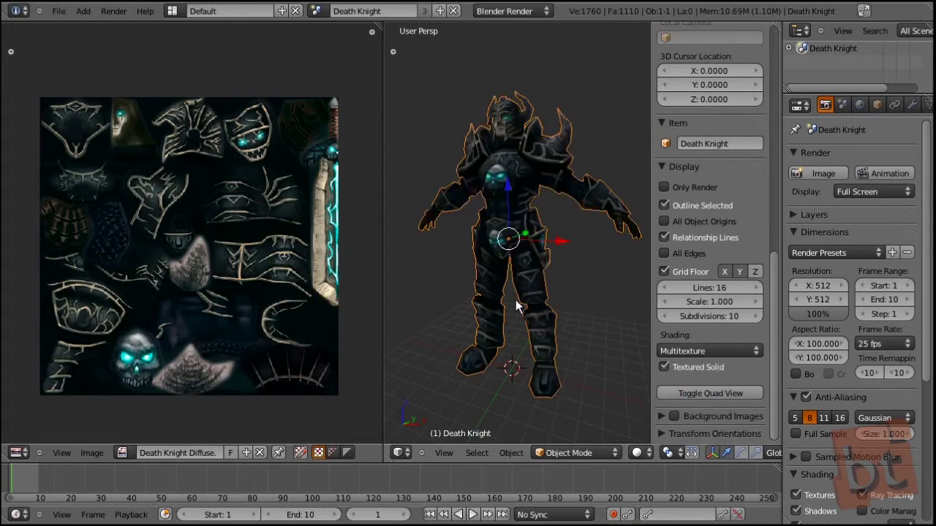
Examine the textured knight from several angles, including a close view of its head and chest.
scroll(515, 310, "up", 5)
scroll(540, 291, "up", 2)
scroll(541, 298, "down", 2)
middle_click_drag(533, 324, 487, 317)
scroll(487, 317, "down", 3)
middle_click_drag(482, 354, 592, 353)
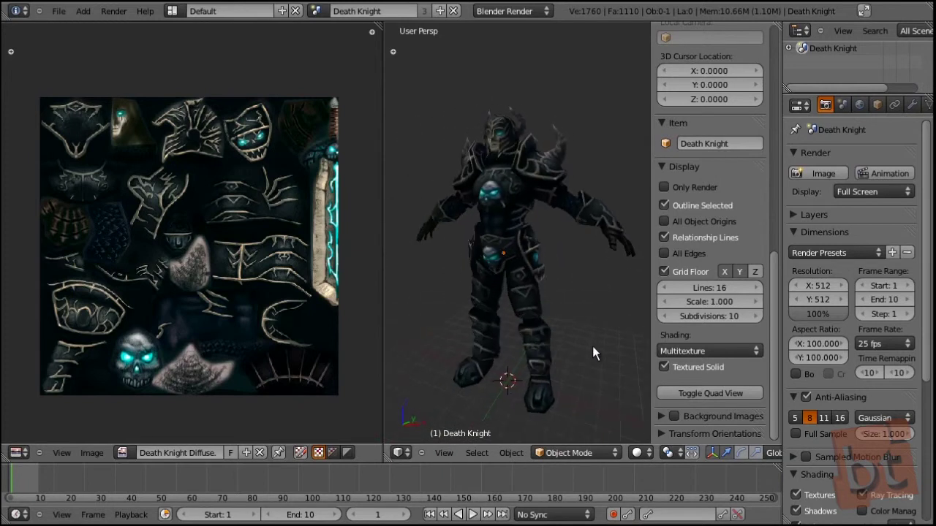
middle_click_drag(506, 287, 572, 342)
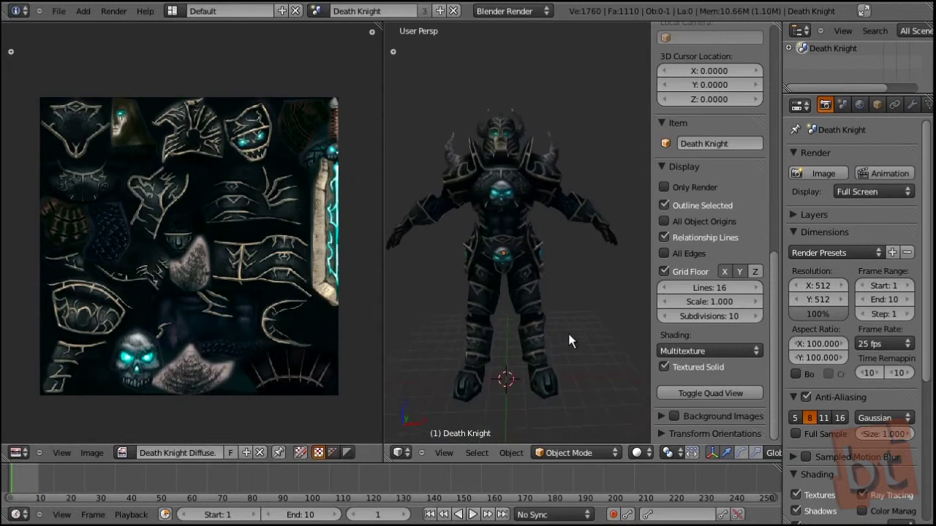
scroll(538, 337, "up", 4)
scroll(537, 386, "up", 3)
middle_click_drag(536, 387, 510, 391)
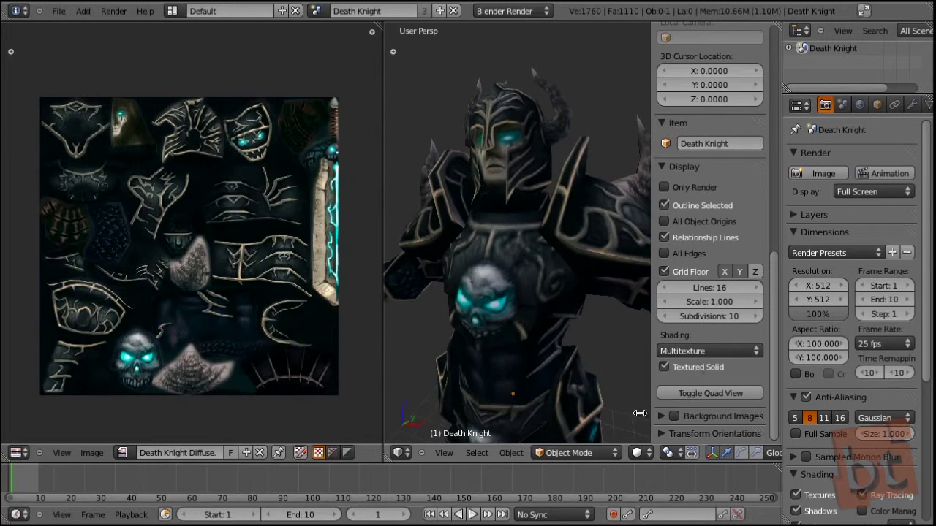
Switch the 3D view to Textured viewport shading and maximize it to fill the whole window.
left_click(640, 453)
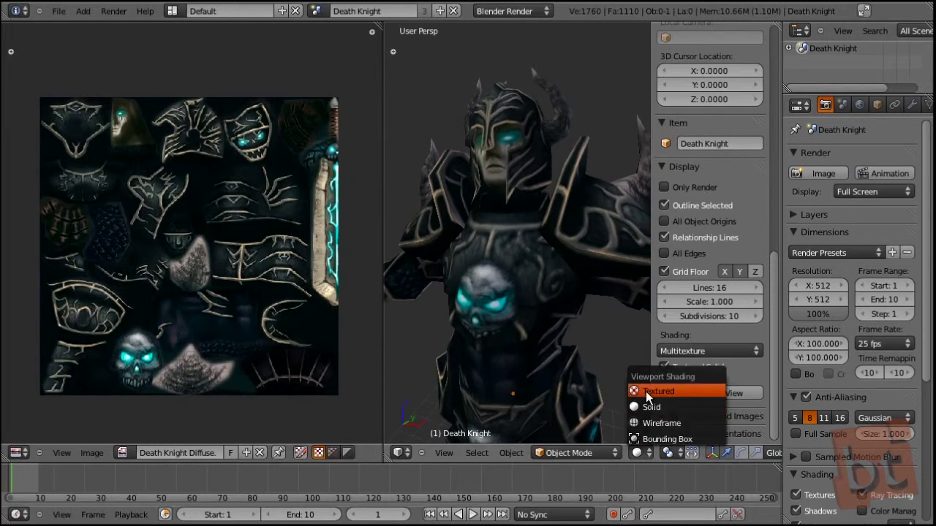
left_click(645, 391)
scroll(512, 331, "down", 4)
key("ctrl+Up")
Inspect the painted diffuse texture across the knight's armor, arms and helmet in the enlarged view.
middle_click_drag(510, 313, 399, 341)
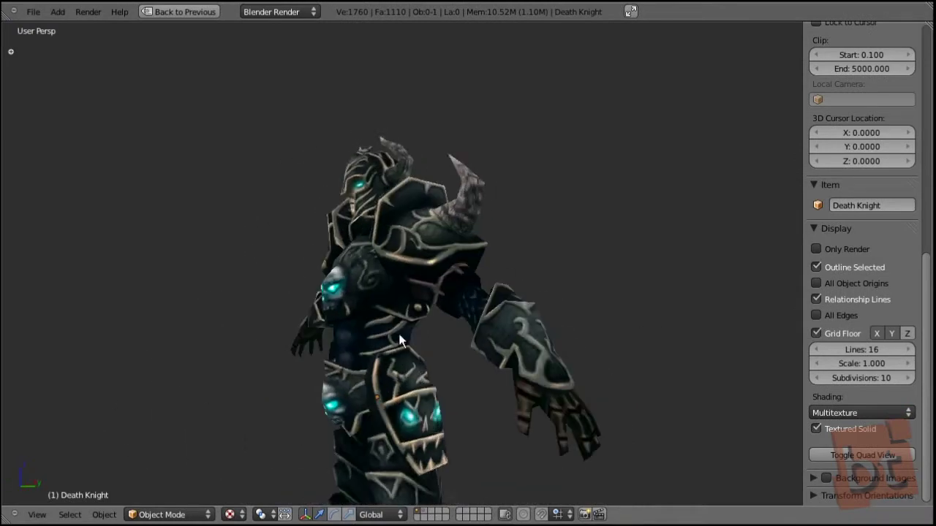
left_click(229, 515)
mouse_move(330, 352)
middle_mouse_down()
mouse_move(424, 296)
mouse_move(434, 342)
mouse_move(721, 393)
middle_mouse_up()
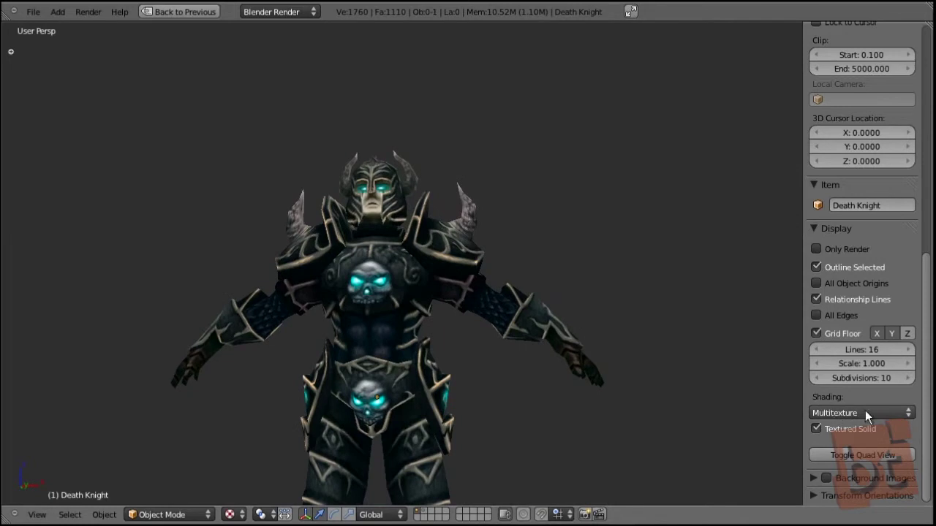
middle_click_drag(400, 250, 403, 273, "shift")
middle_click_drag(509, 307, 594, 253)
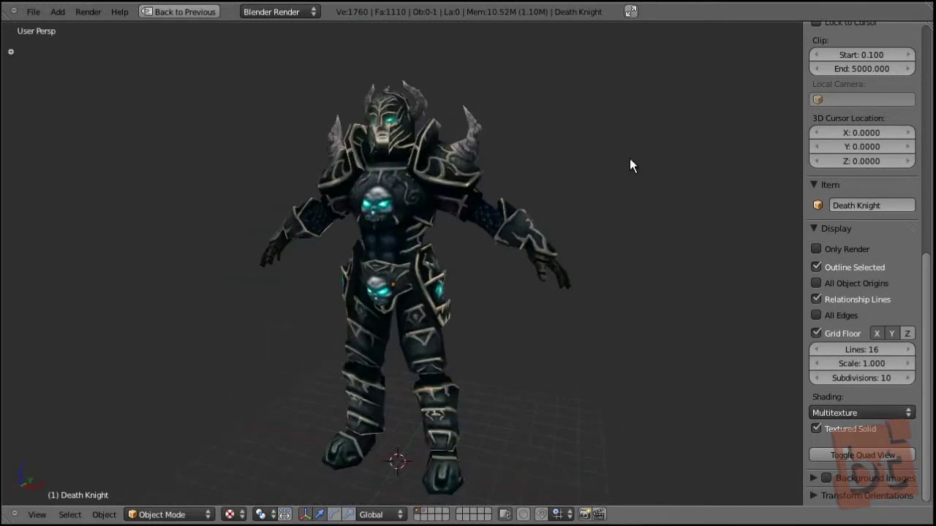
middle_click_drag(316, 293, 434, 187)
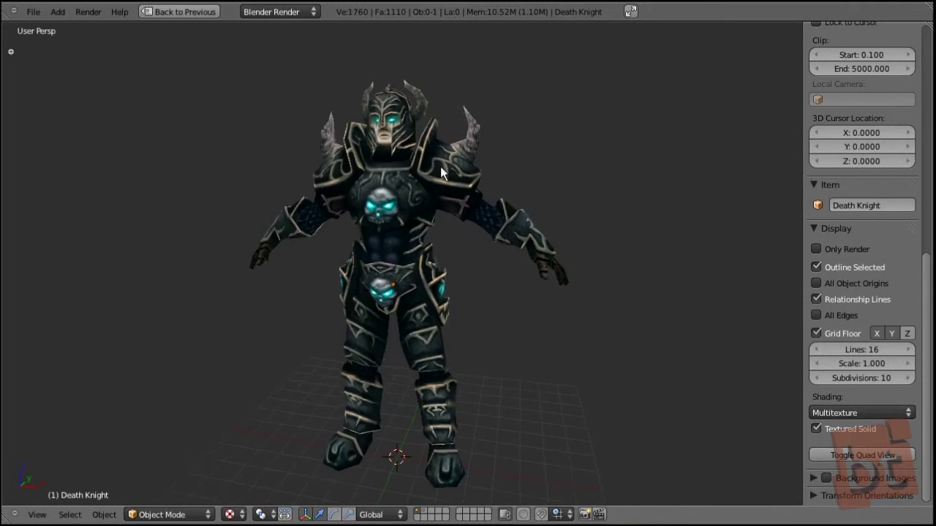
middle_click_drag(393, 214, 408, 220)
scroll(415, 265, "up", 4)
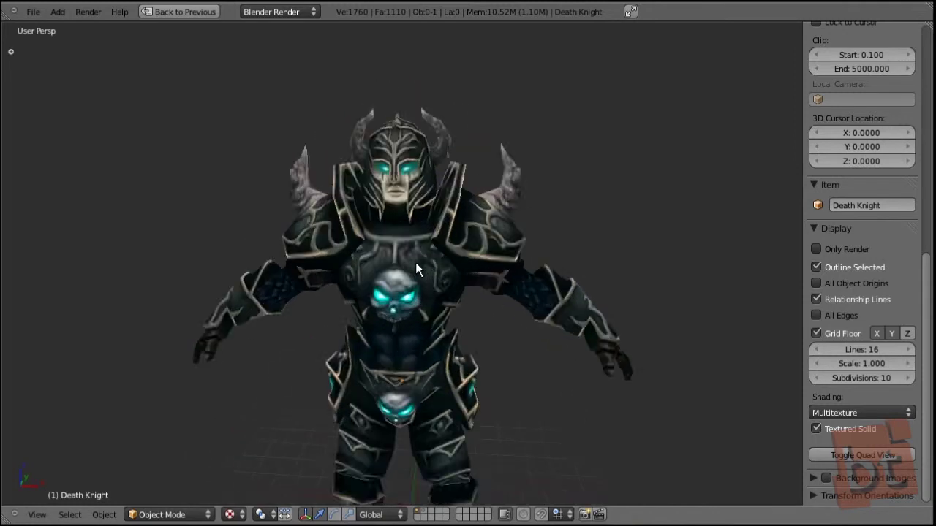
middle_click_drag(439, 265, 472, 275)
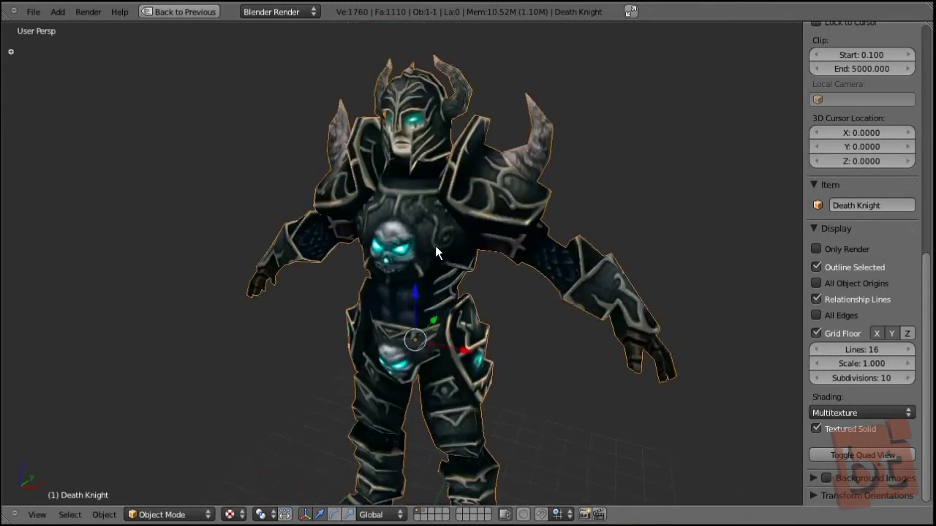
middle_click_drag(435, 247, 428, 330)
scroll(442, 293, "down", 4)
scroll(418, 337, "up", 6)
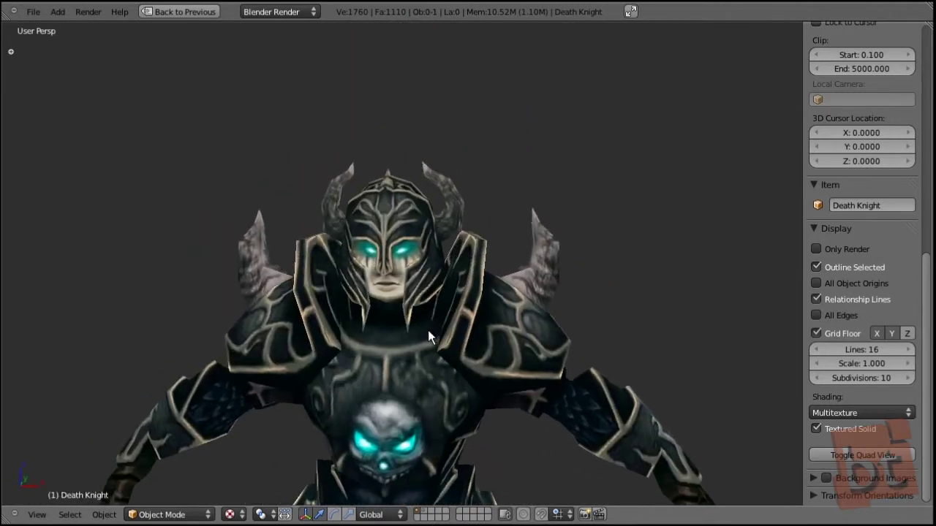
Put the knight in Edit Mode with its whole mesh deselected.
right_click(383, 212)
middle_click_drag(399, 373, 402, 326)
key("Tab")
key("a")
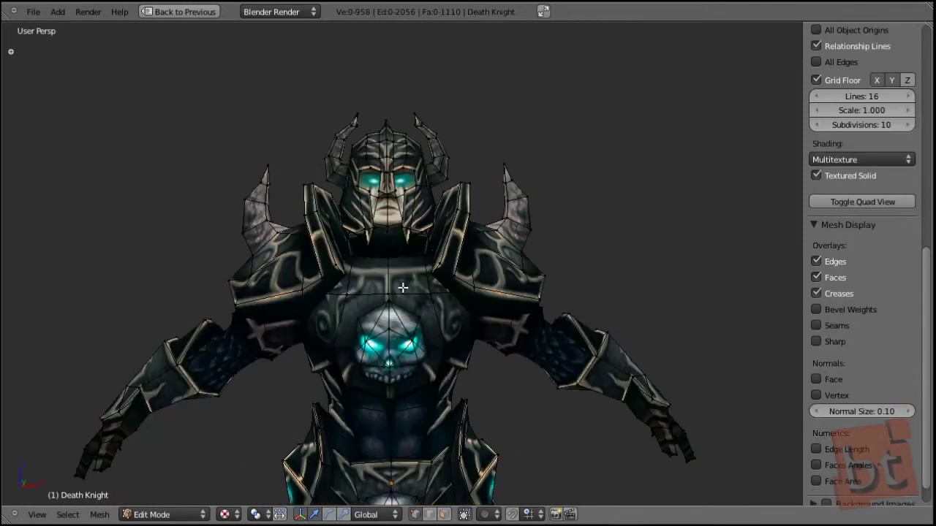
Delete every part of the knight's mesh except the horned helmet and return to Object Mode.
middle_click_drag(448, 181, 432, 252)
scroll(432, 253, "up", 3)
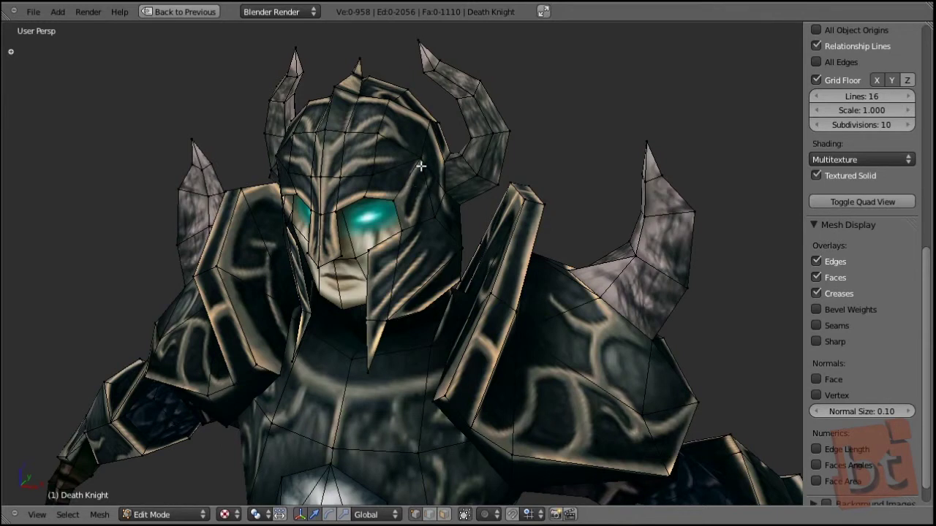
key("l")
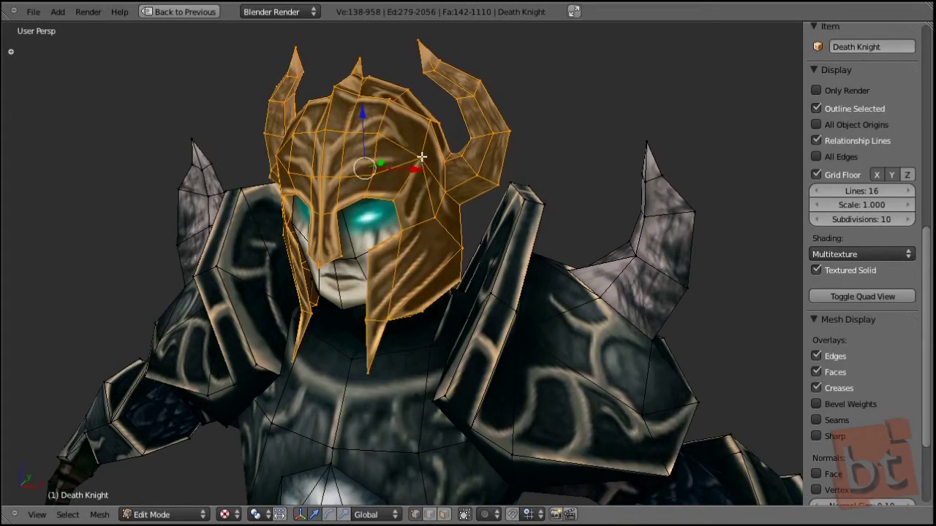
key("ctrl+i")
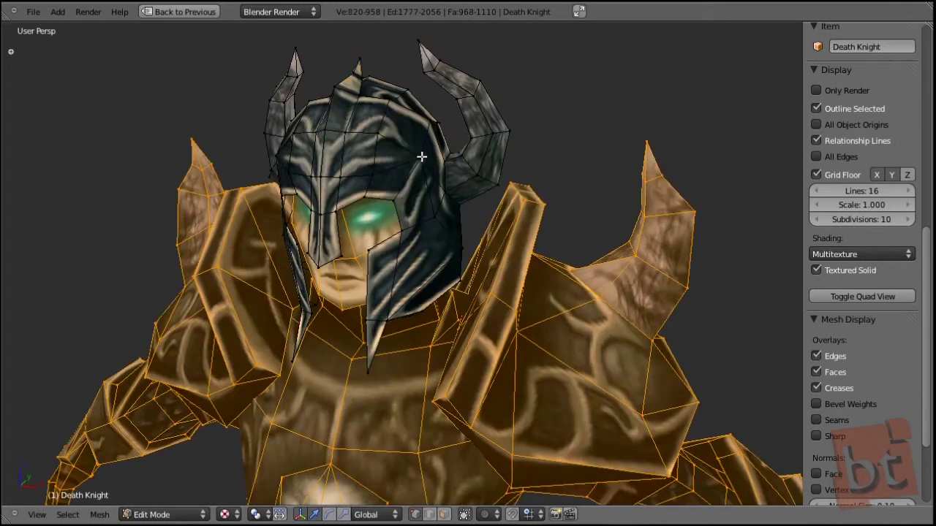
scroll(427, 155, "down", 4)
middle_click_drag(435, 283, 465, 314)
middle_click_drag(466, 313, 470, 276, "shift")
scroll(470, 276, "down", 2)
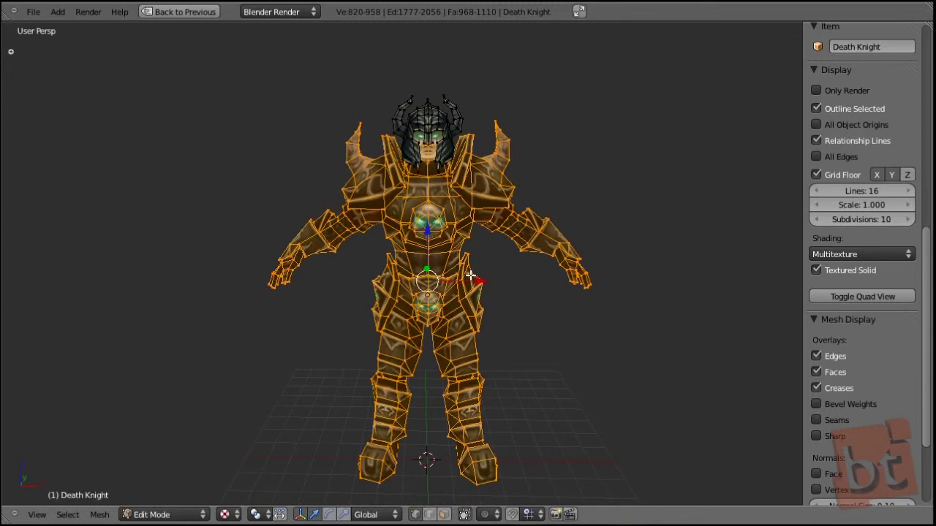
key("x")
left_click(471, 313)
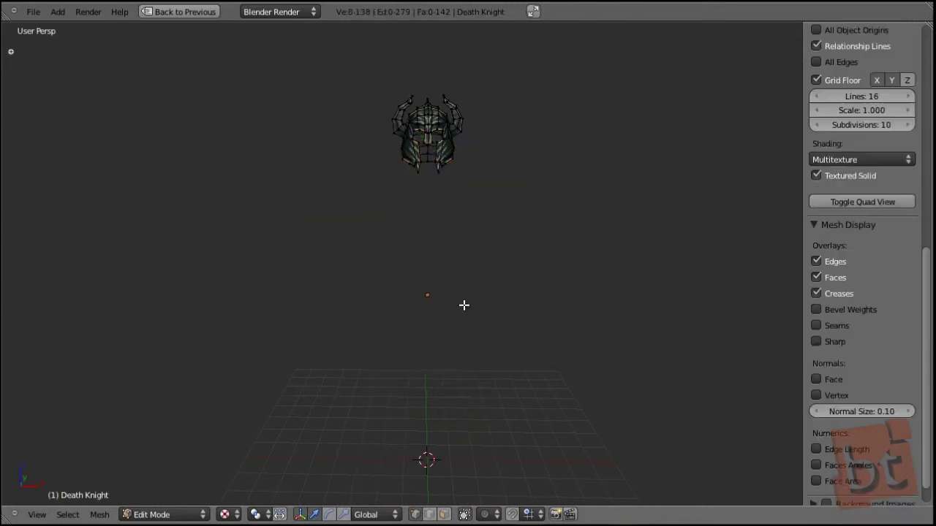
mouse_move(467, 242)
middle_mouse_down()
mouse_move(417, 260)
mouse_move(418, 250)
mouse_move(454, 237)
middle_mouse_up()
key("Tab")
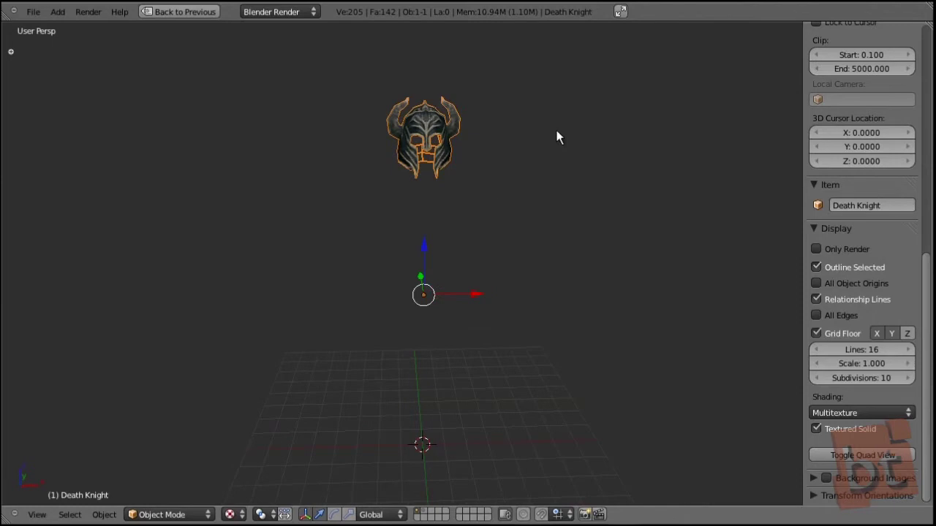
Move the helmet's entire mesh down along Z in Edit Mode to the object's origin, returning to Object Mode.
key("Tab")
key("a")
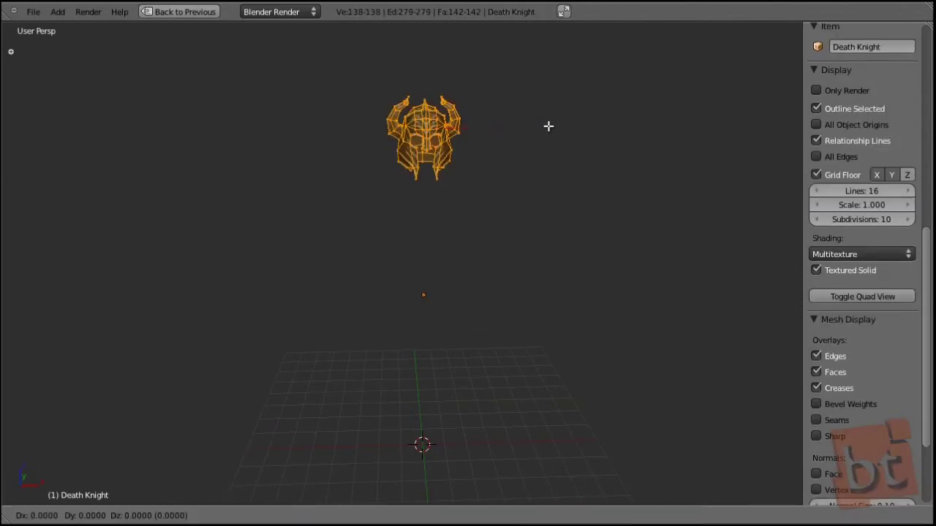
key("g")
key("z")
left_click(540, 267)
key("Tab")
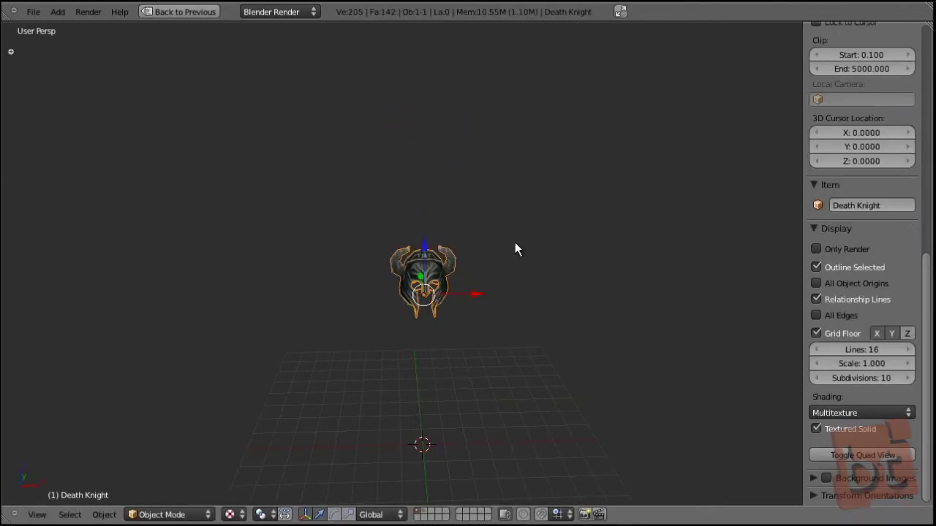
Lower the helmet object along Z to the grid floor, scale it up several times and deselect it.
key("g")
key("z")
left_click(500, 370)
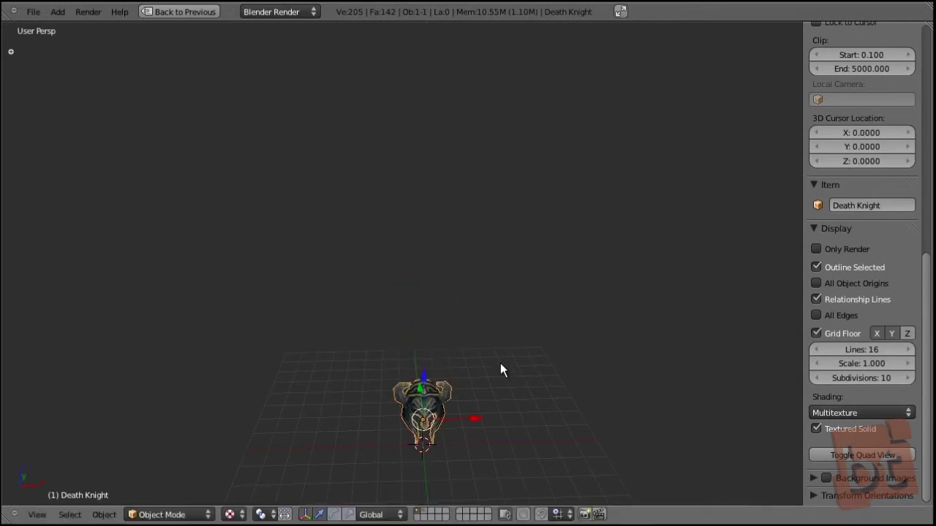
key("s")
left_click(621, 204)
middle_click_drag(621, 203, 502, 354)
key("a")
middle_click_drag(487, 367, 466, 389)
scroll(503, 334, "up", 3)
Reset the UV mapping of all helmet faces in Edit Mode, deselect them and check the repeated texture.
right_click(473, 310)
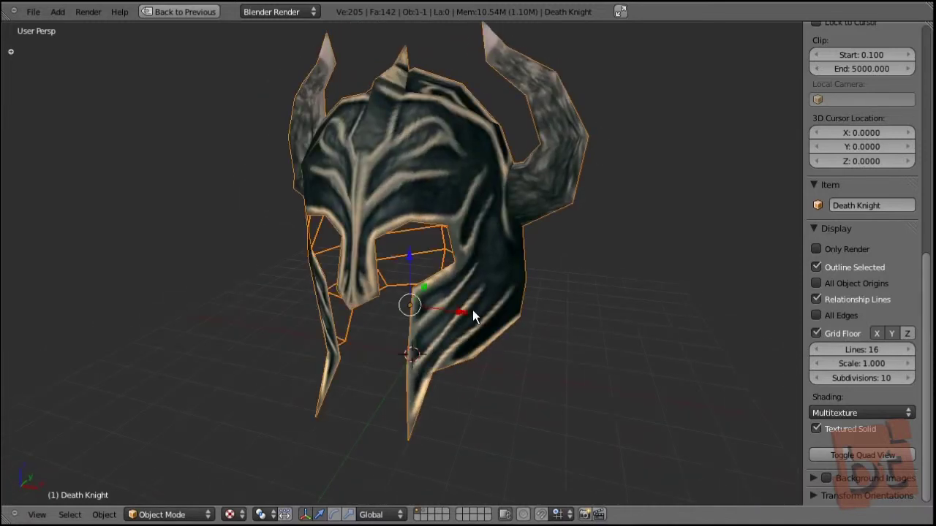
key("Tab")
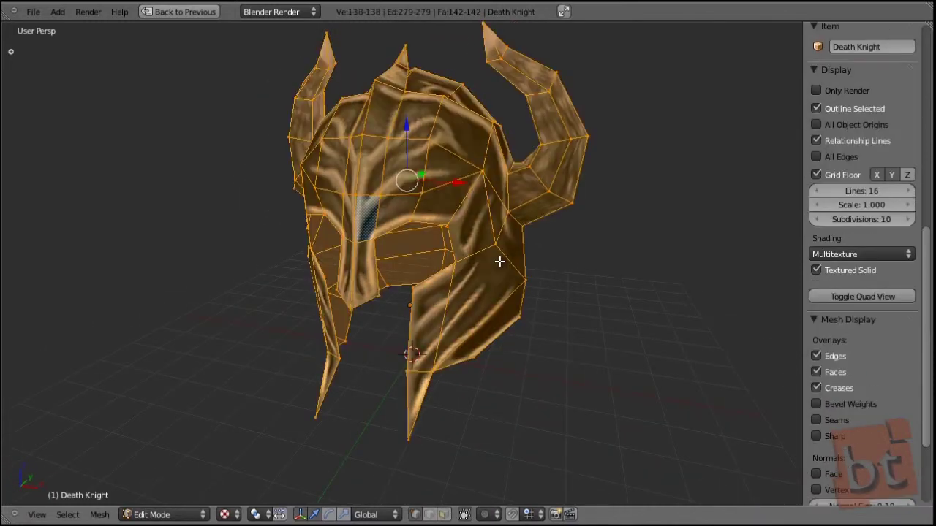
key("u")
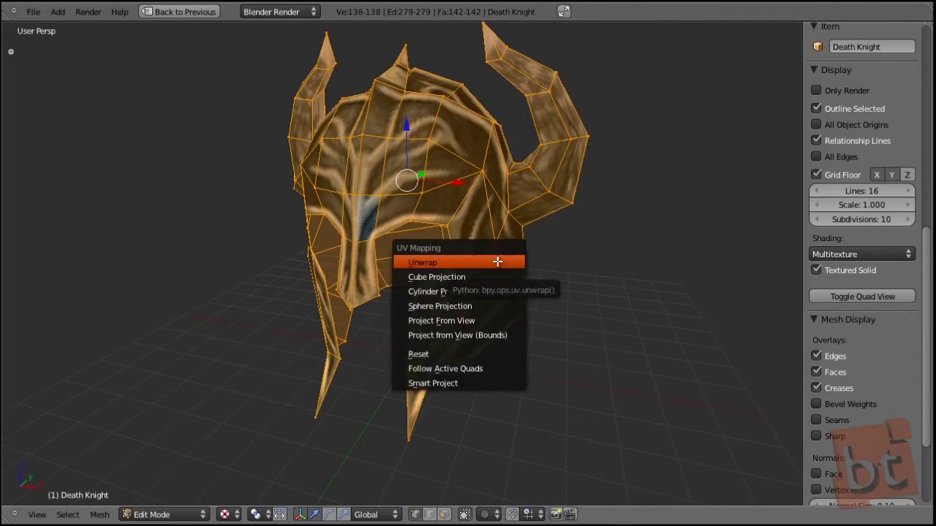
left_click(433, 357)
key("a")
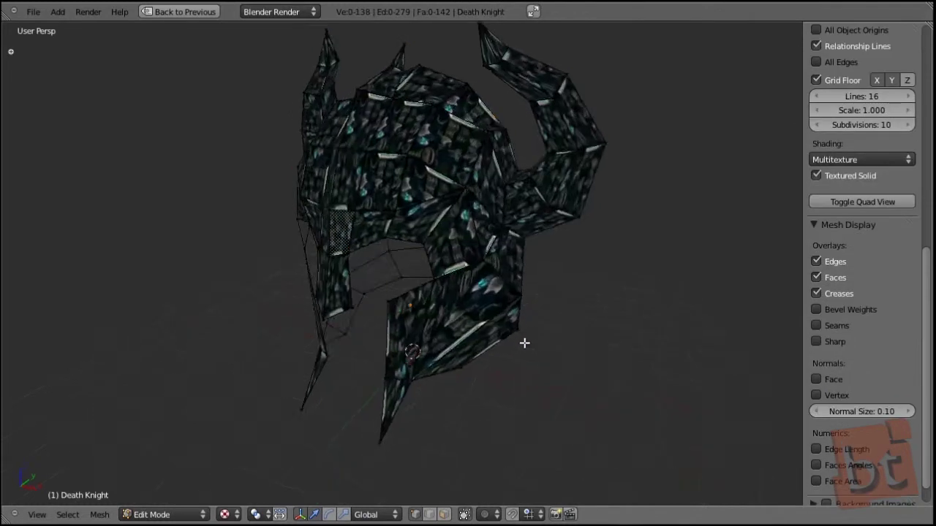
middle_click_drag(528, 339, 512, 356)
scroll(459, 227, "up", 3)
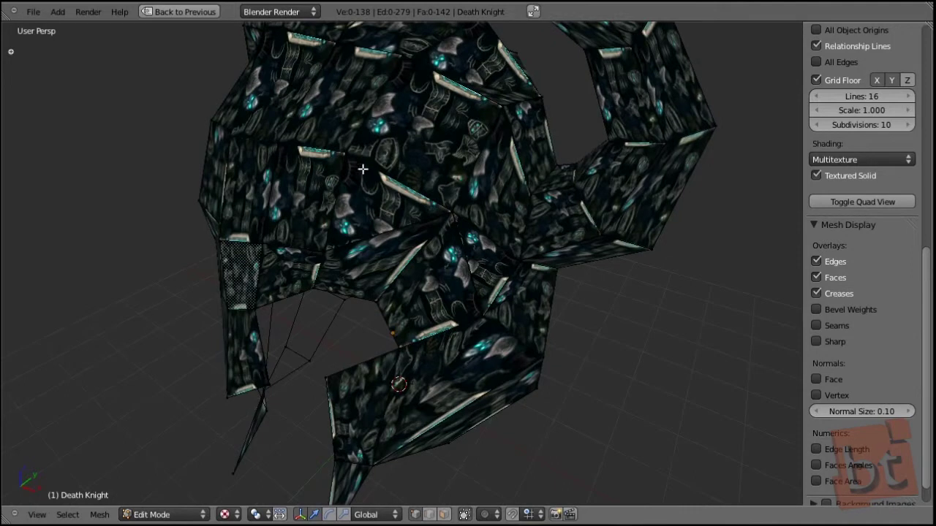
Restore the multi-editor layout to show the UV editor beside the helmet.
key("ctrl+Up")
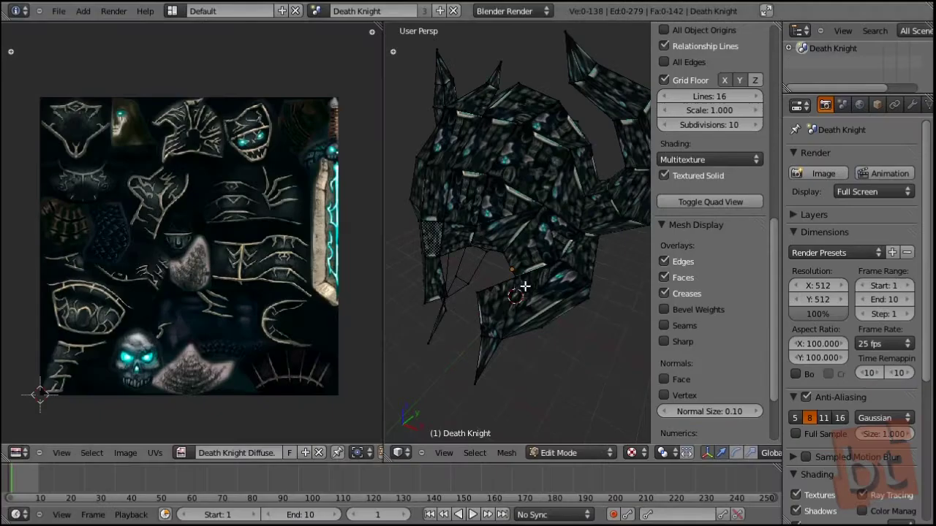
middle_click_drag(508, 319, 528, 332)
mouse_move(259, 315)
middle_mouse_down()
mouse_move(271, 313)
mouse_move(267, 305)
middle_mouse_up()
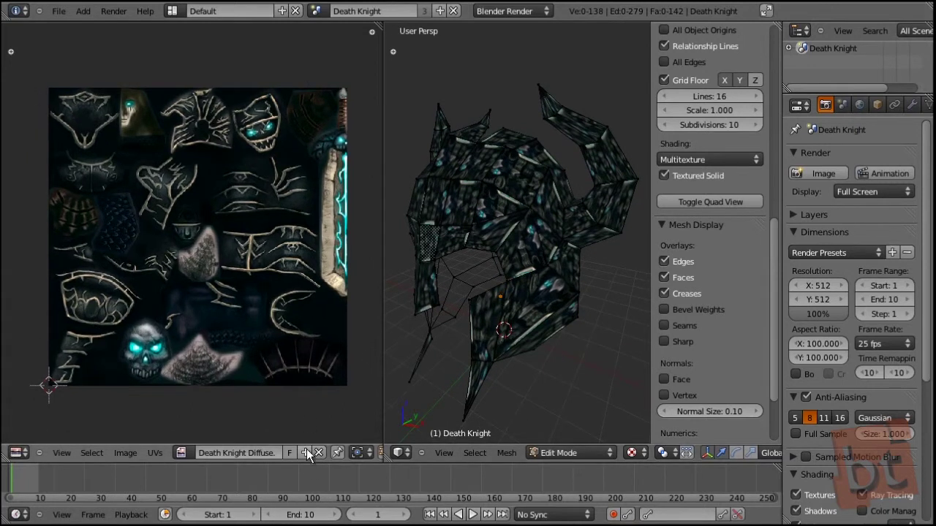
Create an image named UvTest with the UV Test Grid option for all helmet faces, and deselect the mesh.
key("a")
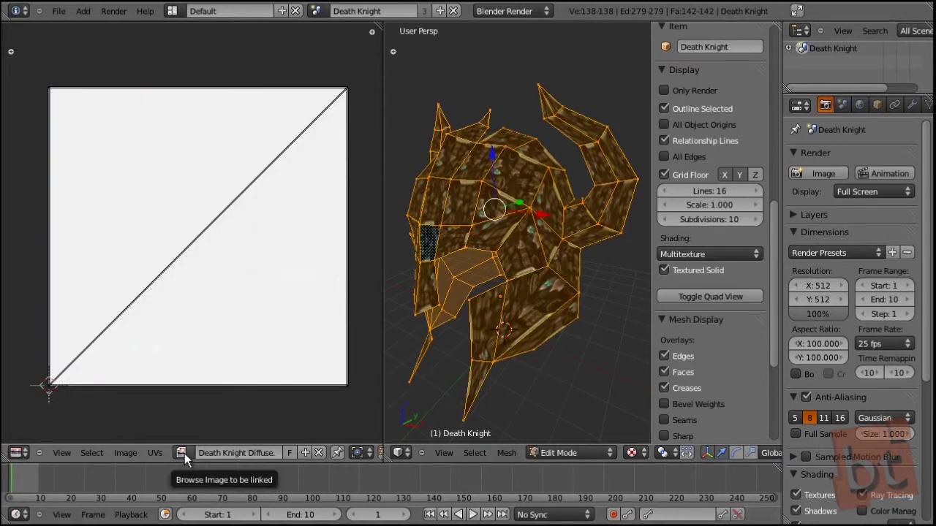
left_click(305, 452)
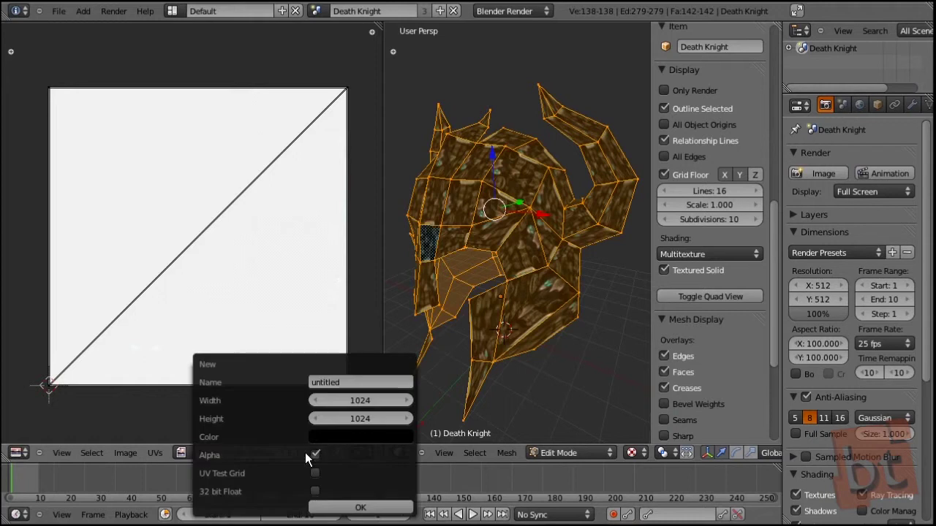
left_click(336, 380)
type("UvTest")
key("Return")
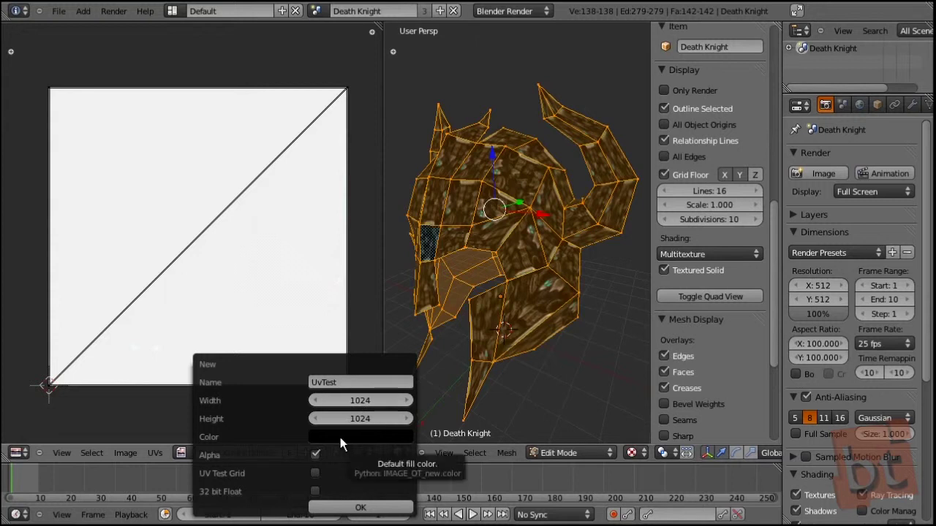
left_click(317, 473)
left_click(357, 507)
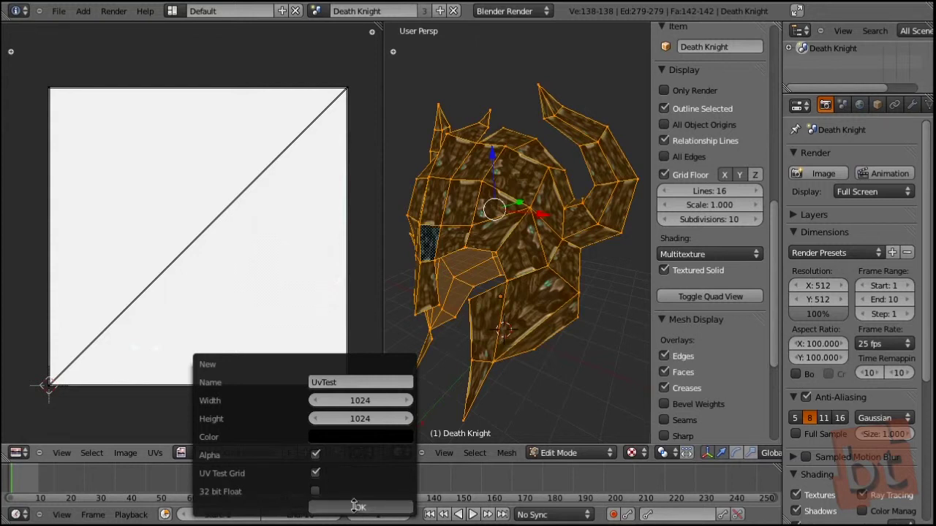
scroll(264, 303, "down", 3)
mouse_move(265, 303)
middle_mouse_down()
mouse_move(265, 277)
mouse_move(272, 315)
middle_mouse_up()
key("a")
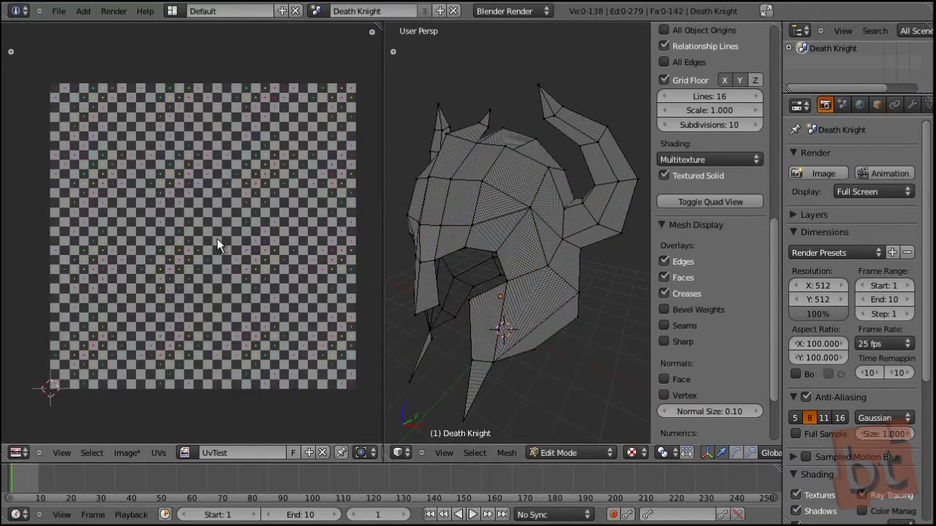
Examine the UV test grid in the image editor and its distorted mapping on the helmet from different angles.
scroll(149, 232, "up", 3)
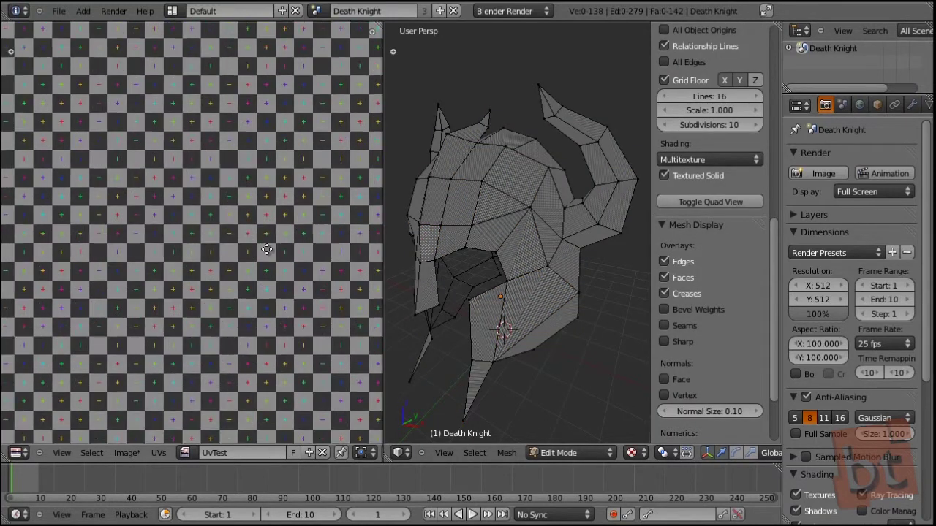
scroll(196, 151, "down", 3)
key("Home")
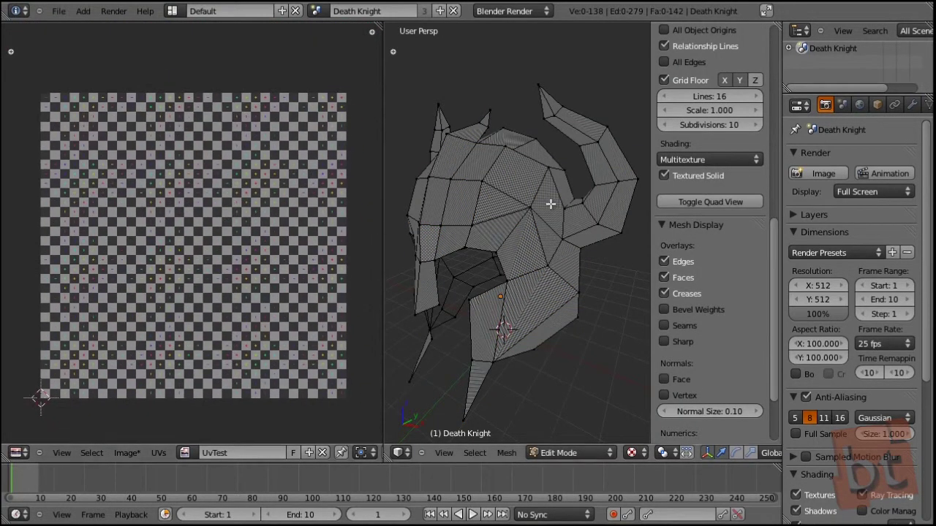
middle_click_drag(549, 202, 543, 226)
middle_click_drag(478, 238, 521, 223)
scroll(526, 244, "up", 5)
scroll(522, 256, "down", 3)
scroll(521, 256, "down", 5)
scroll(533, 223, "up", 4)
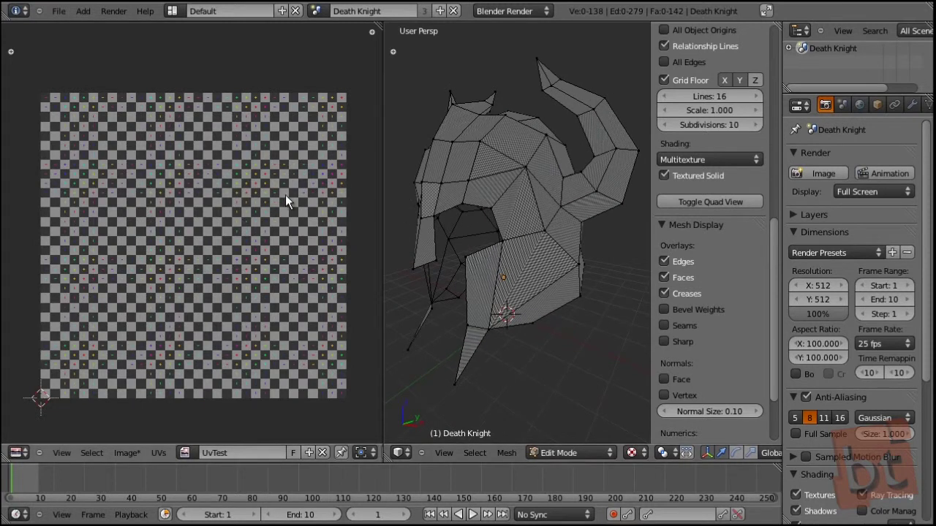
mouse_move(290, 221)
middle_mouse_down()
mouse_move(277, 234)
mouse_move(283, 229)
middle_mouse_up()
scroll(290, 218, "up", 1)
scroll(291, 218, "down", 1)
middle_click_drag(497, 195, 521, 223)
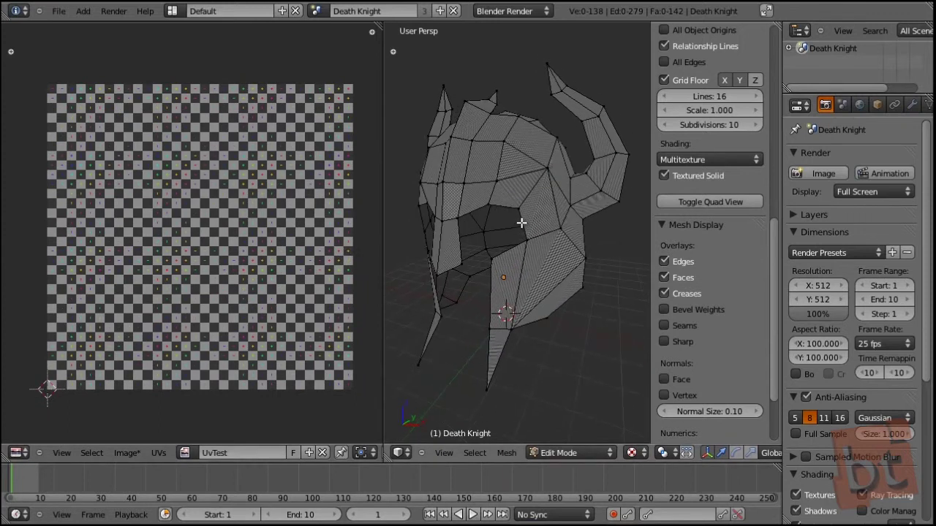
Save over the current file and also save it under the new version name Death Knight Model_Uvs2.blend.
key("ctrl+s")
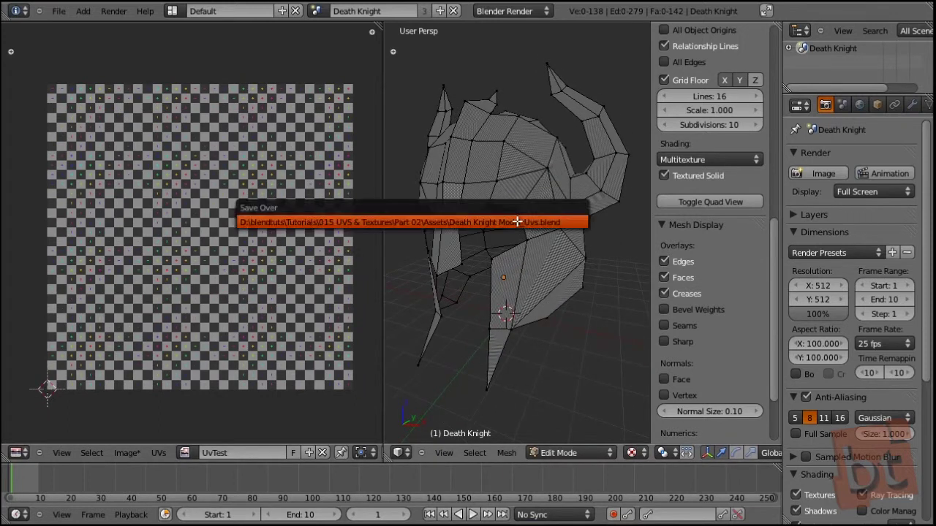
left_click(517, 221)
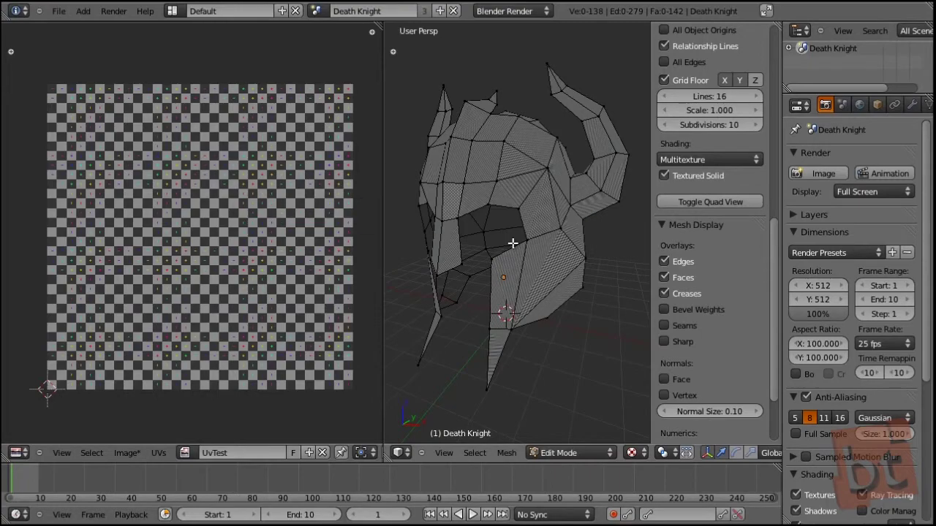
key("ctrl+shift+s")
key("KP_Add")
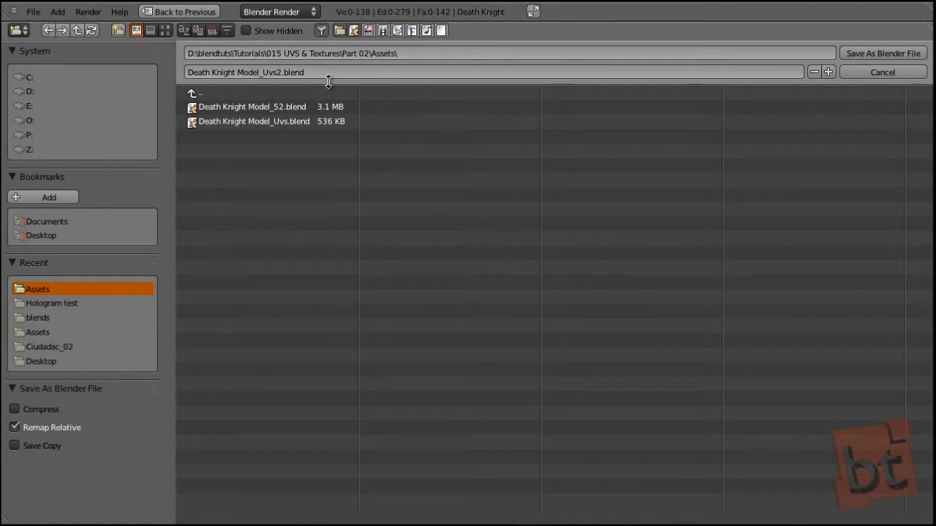
key("KP_Add")
key("KP_Subtract")
key("KP_Subtract")
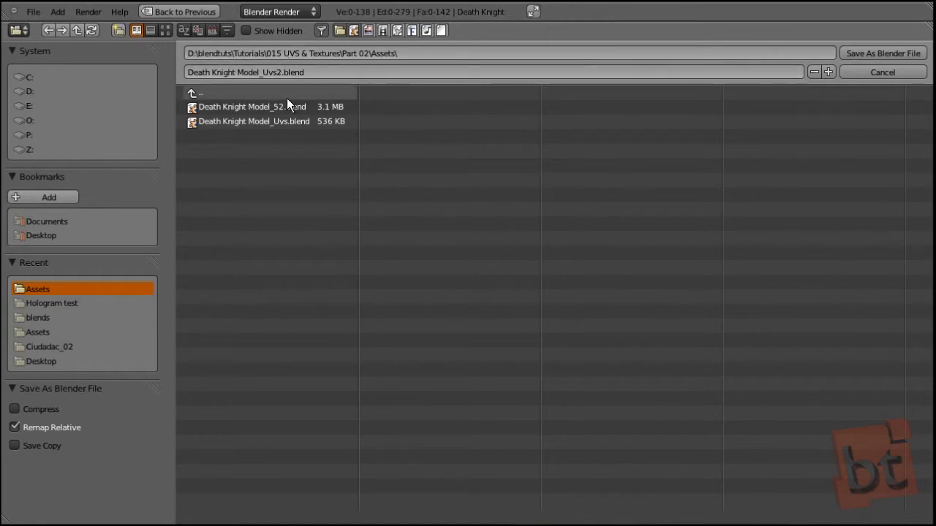
key("KP_Add")
key("Return")
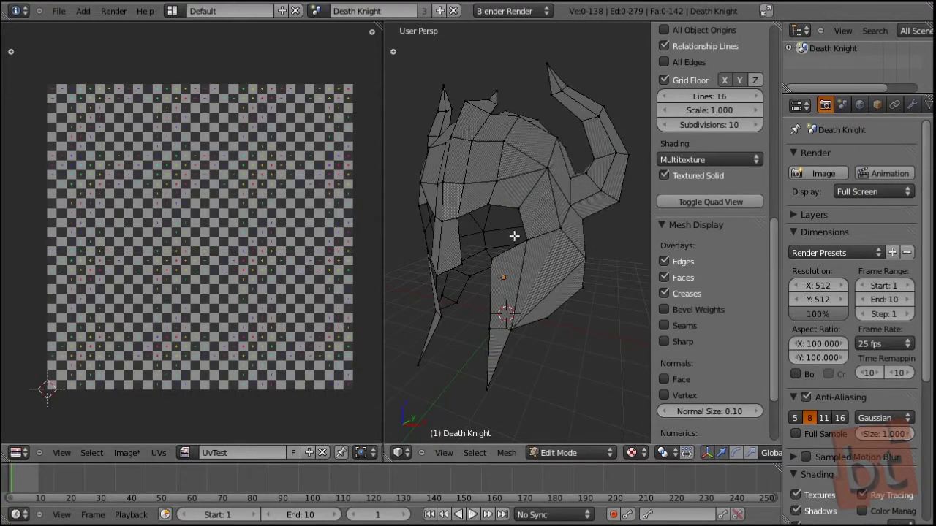
Hide the 3D view's properties sidebar and switch the helmet mesh to face selection mode.
key("n")
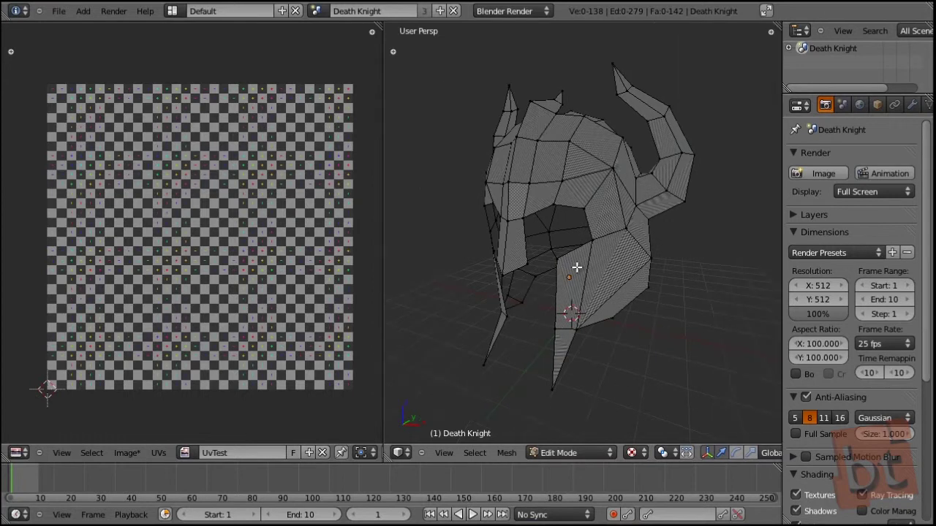
middle_click_drag(554, 259, 536, 289, "shift")
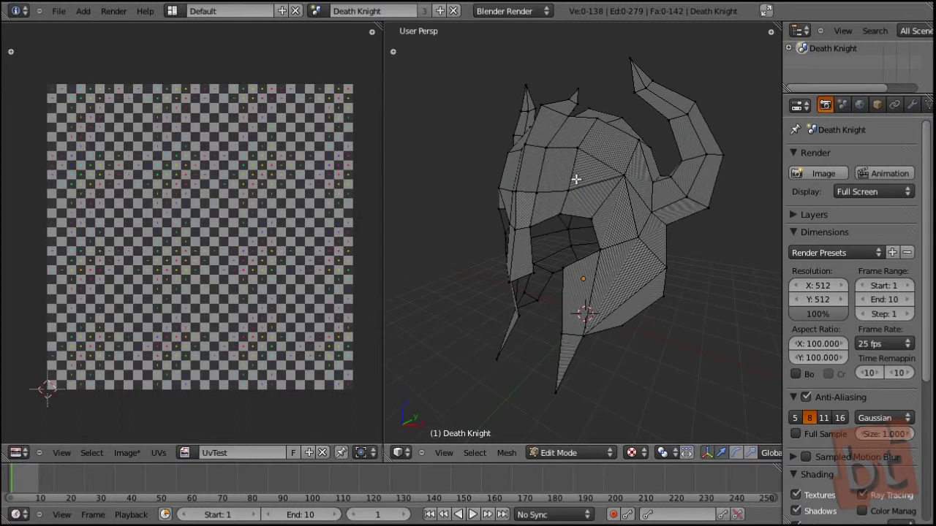
key("ctrl+Tab")
left_click(549, 209)
middle_click_drag(556, 188, 568, 222)
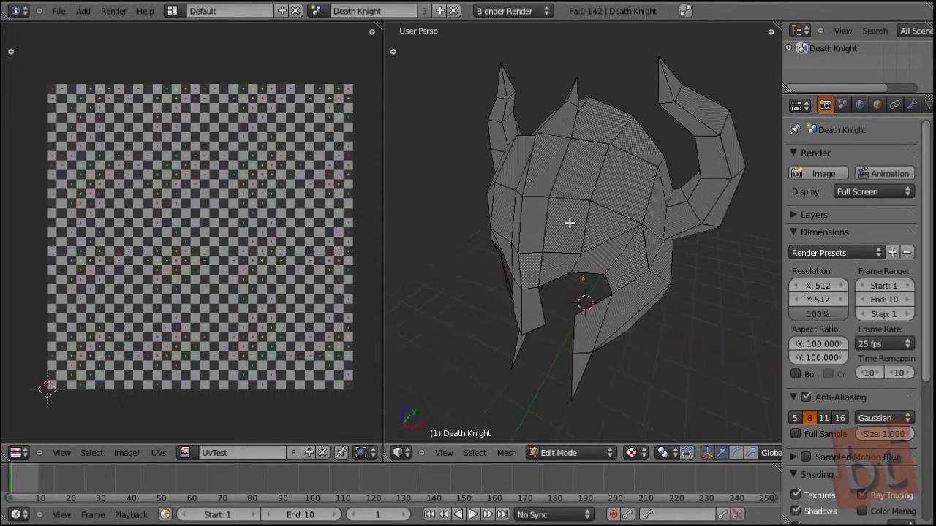
Select five adjoining faces on the side of the helmet between the forehead and the horn.
right_click(579, 179)
right_click(614, 193, "shift")
middle_click_drag(647, 221, 634, 260)
right_click(652, 233, "shift")
right_click(606, 206, "shift")
right_click(574, 225, "shift")
mouse_move(637, 296)
middle_mouse_down()
mouse_move(633, 279)
mouse_move(638, 293)
middle_mouse_up()
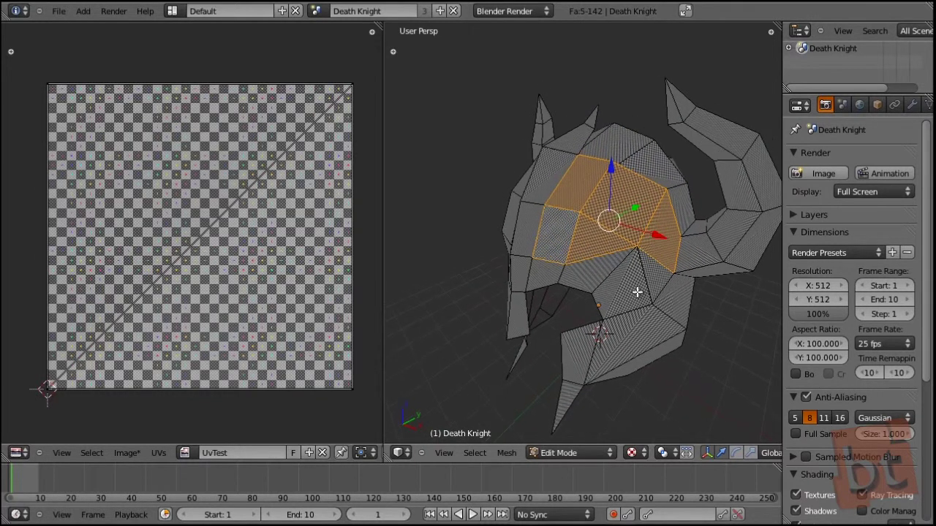
Unwrap the five selected helmet faces and move the resulting UV island upward within the test grid.
key("u")
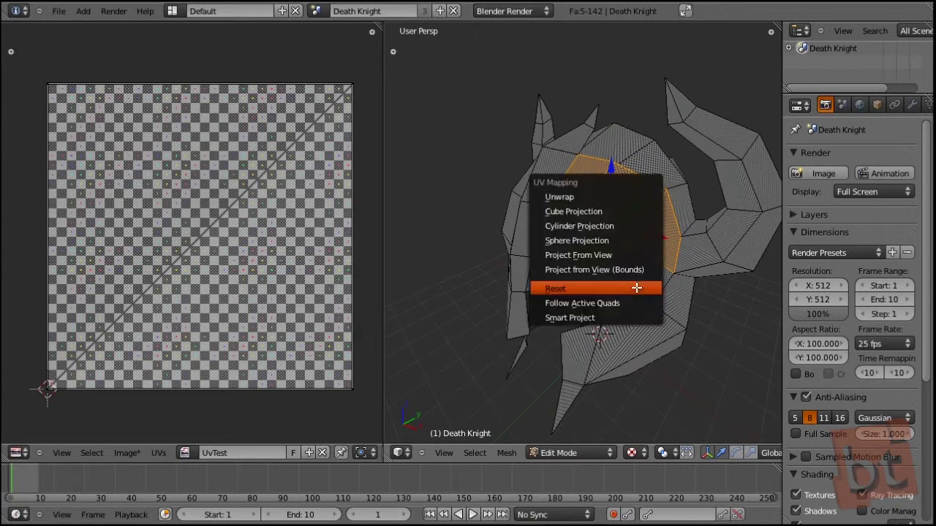
left_click(622, 198)
middle_click_drag(270, 307, 269, 285)
key("a")
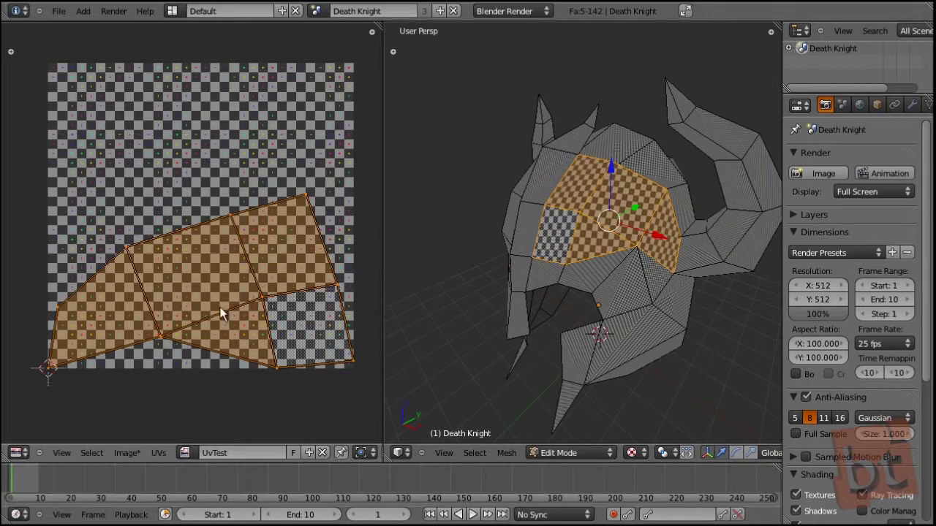
key("g")
left_click(216, 253)
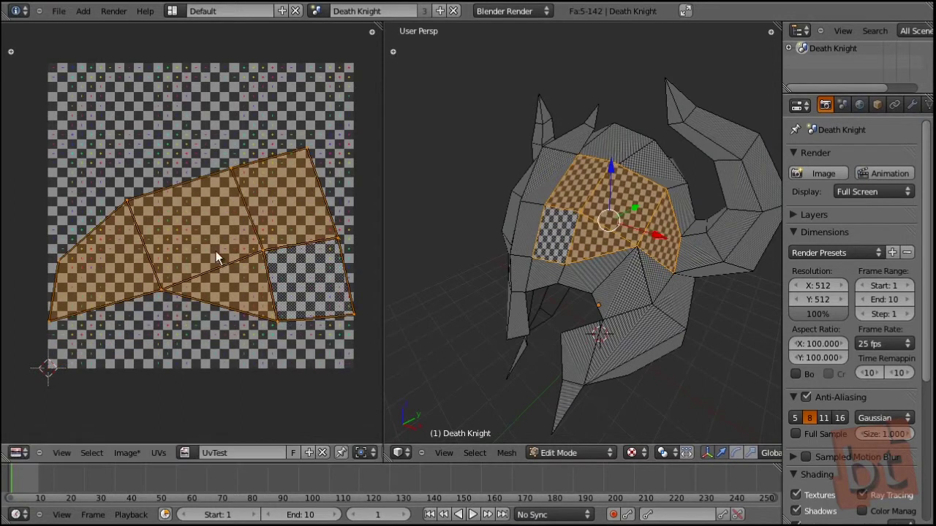
Select two upper vertices of the UV island, then select the whole island and scale it down slightly.
key("a")
scroll(265, 252, "up", 2)
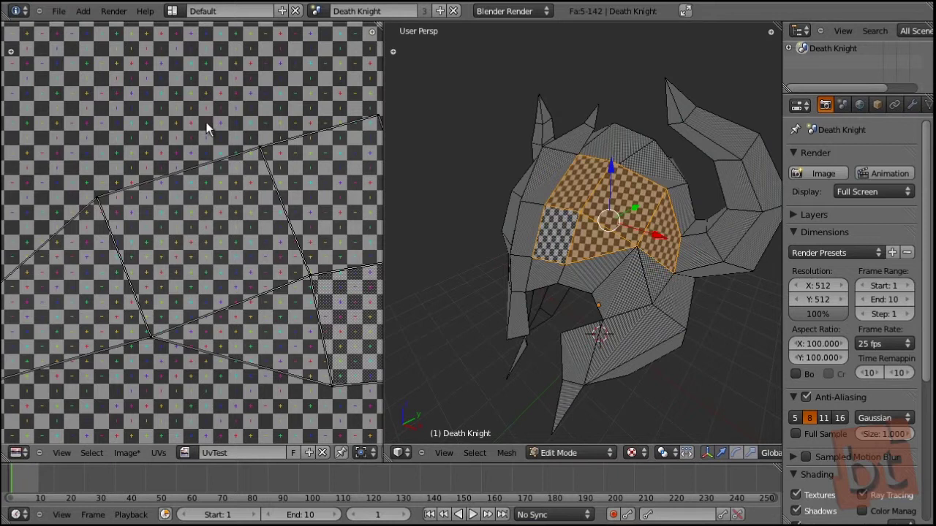
right_click(257, 150)
right_click(96, 199, "shift")
scroll(195, 184, "down", 3)
scroll(214, 211, "up", 1)
key("a")
key("a")
key("s")
left_click(272, 128)
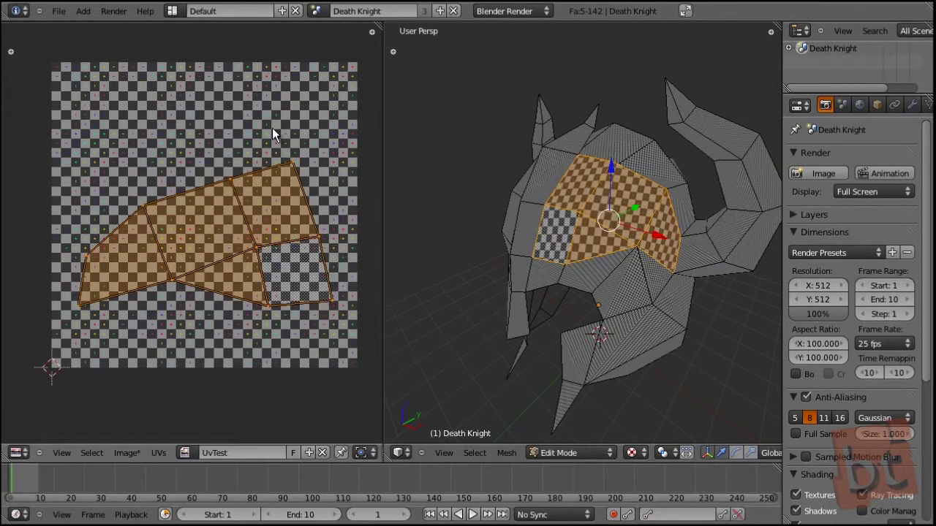
Show the UV editor's display settings, try the Dash, Black and White edge styles, and settle on Black.
key("n")
middle_click_drag(198, 185, 213, 192)
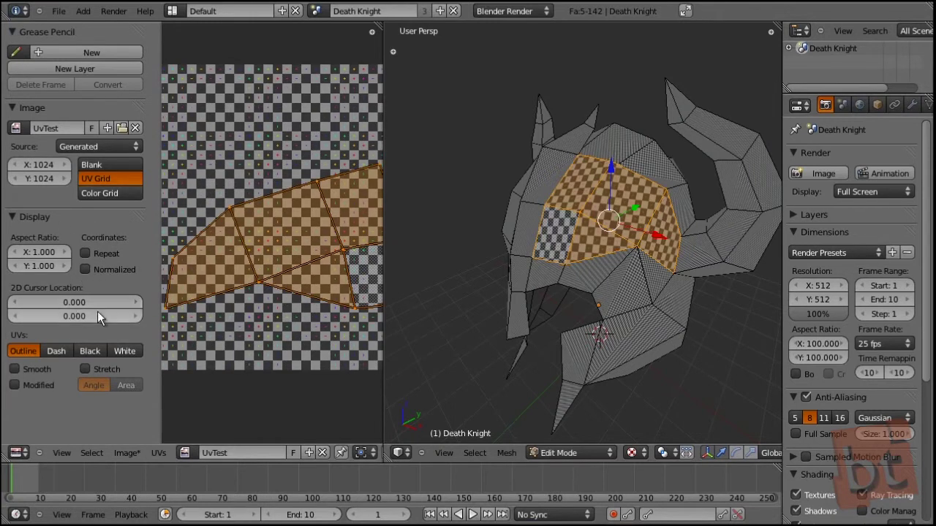
left_click(63, 349)
left_click(95, 351)
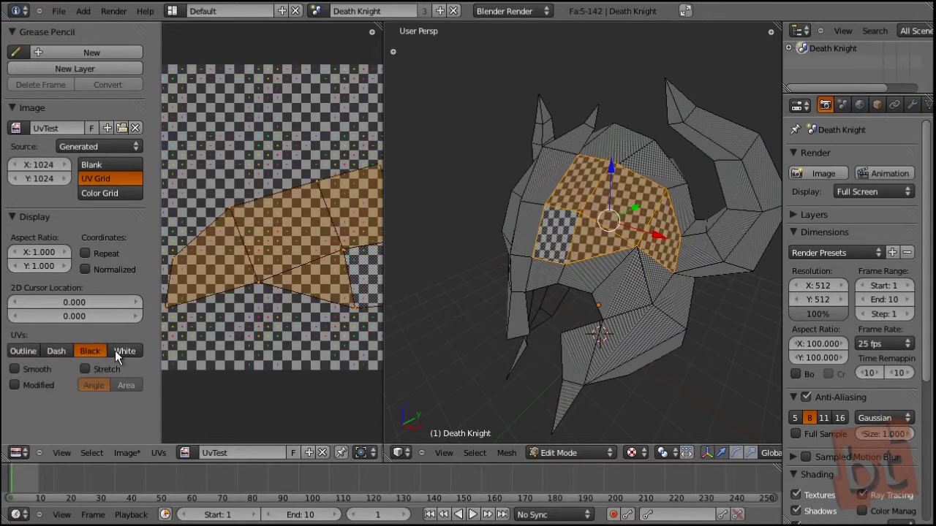
left_click(129, 353)
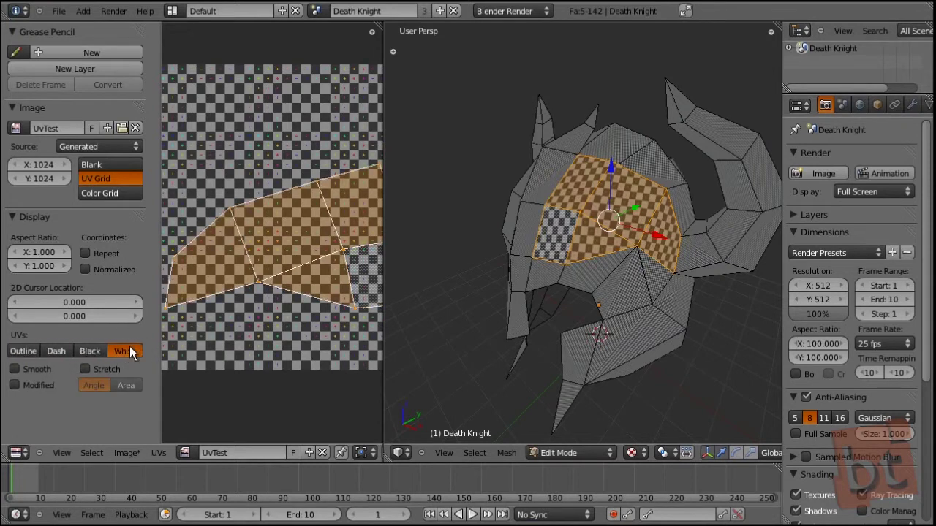
left_click(87, 348)
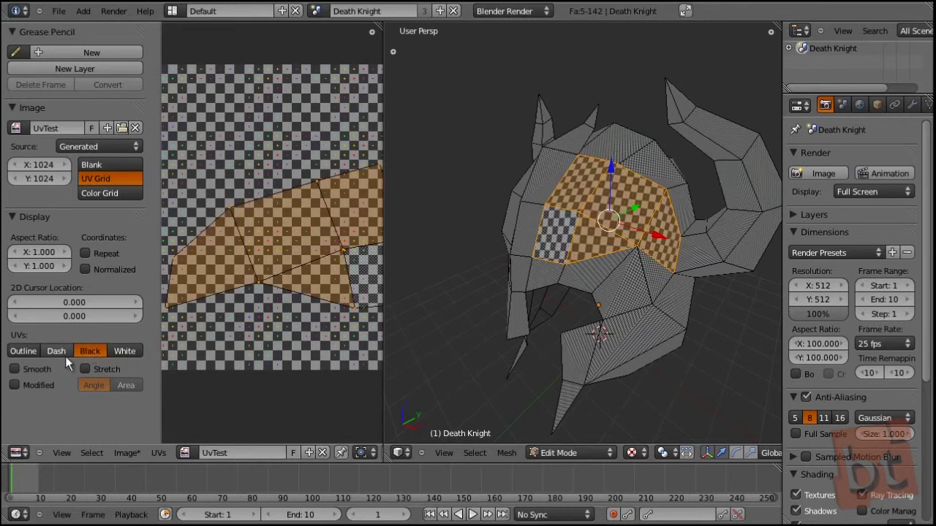
Enable Smooth and Stretch for the UV display, toggling Modified on and off to compare.
left_click(15, 369)
left_click(15, 385)
left_click(15, 385)
left_click(85, 368)
left_click(85, 367)
left_click(85, 368)
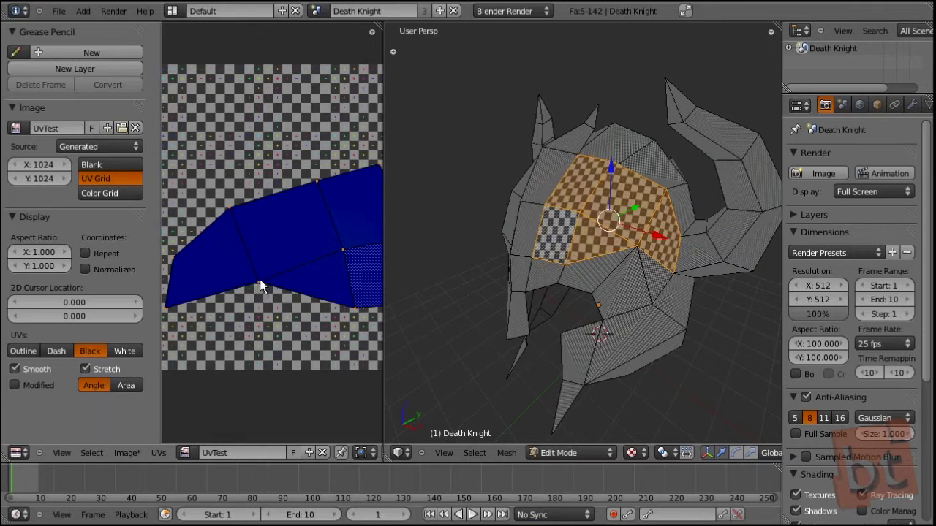
Move the lower middle UV vertex out of place to test the stretch colours, then return it close to its starting position.
key("g")
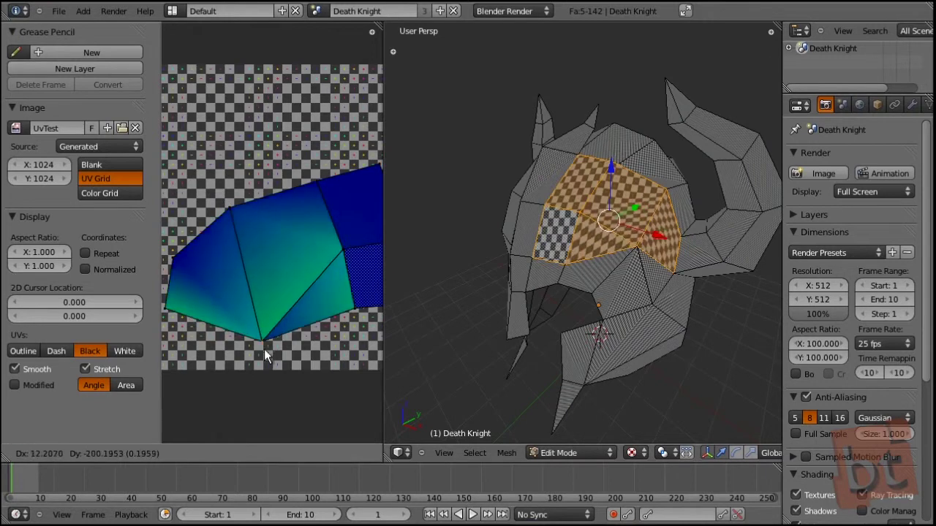
left_click(265, 358)
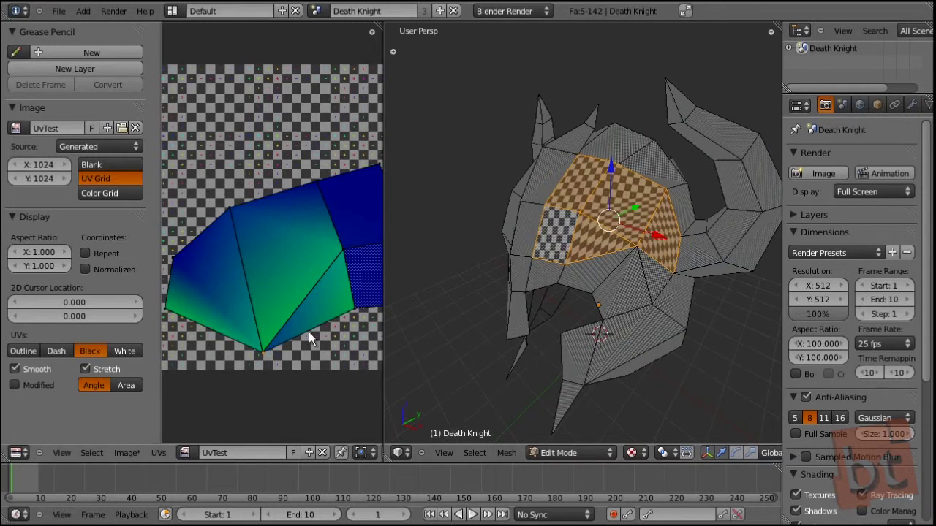
key("g")
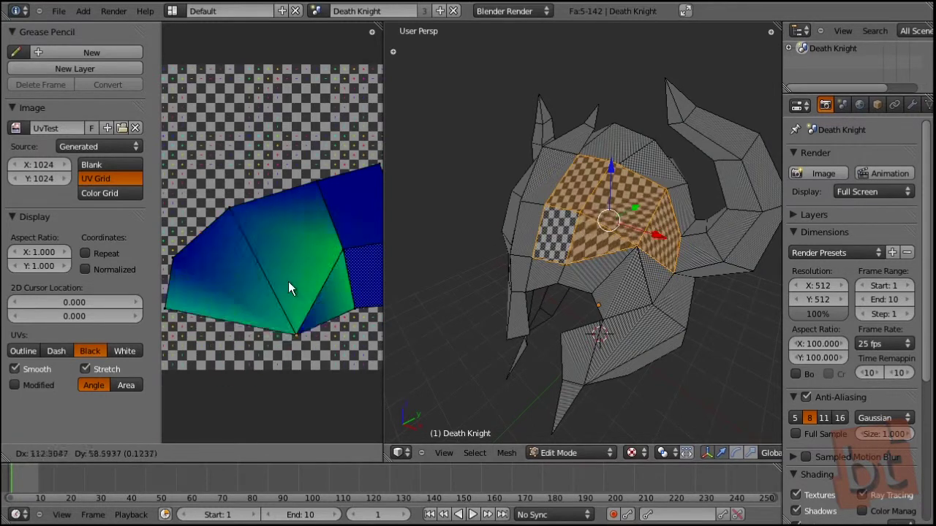
left_click(265, 355)
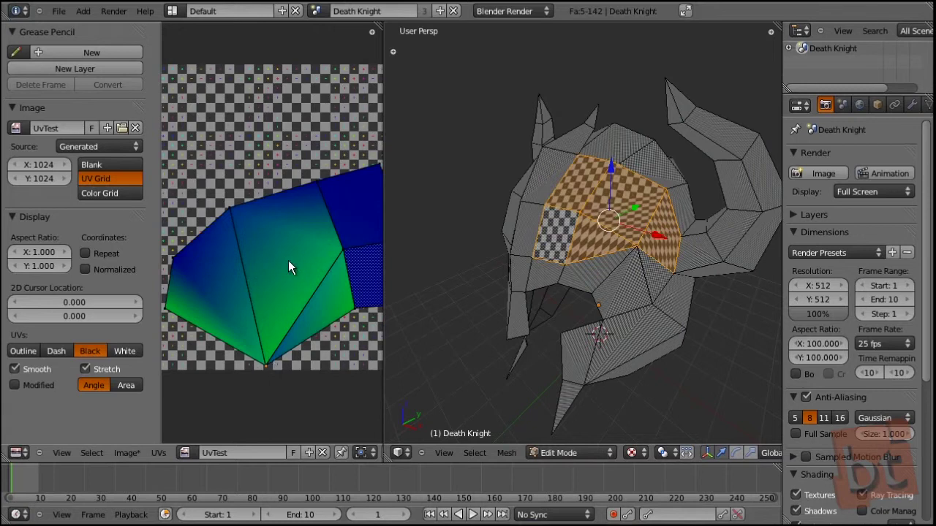
key("g")
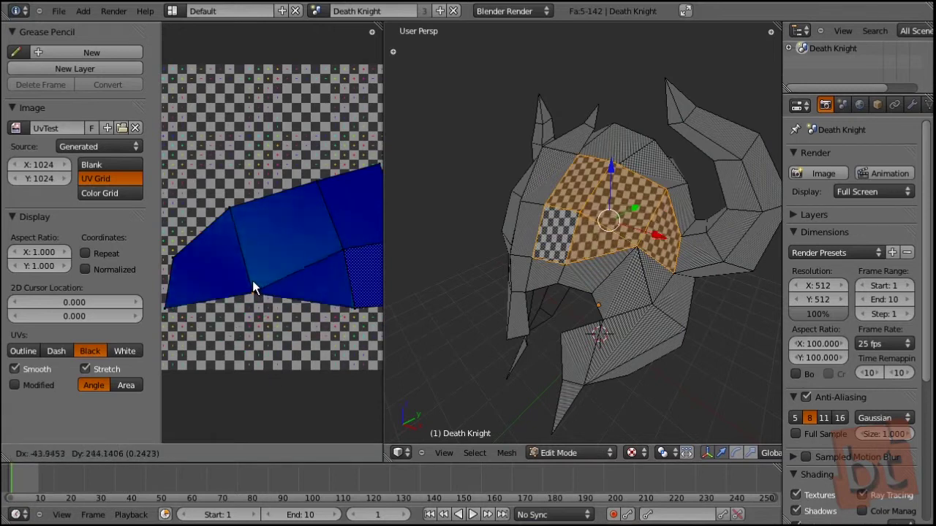
left_click(250, 285)
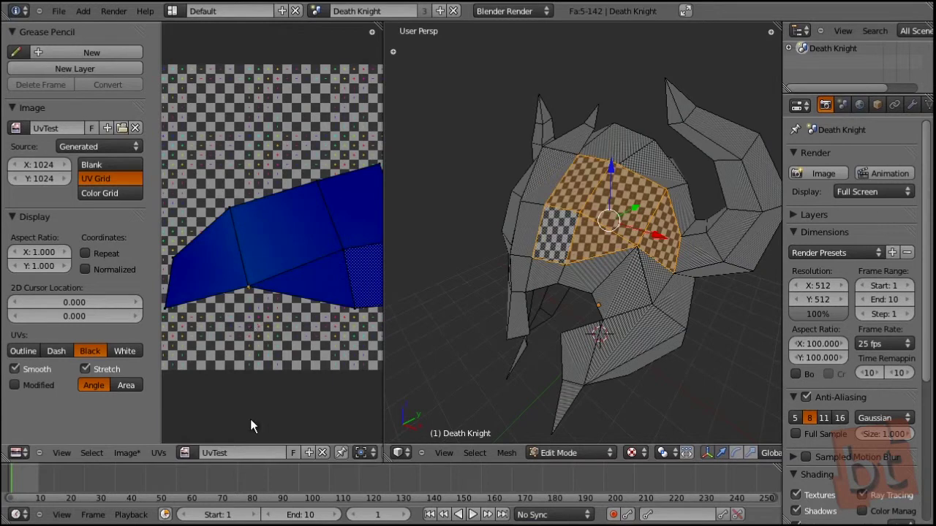
Compare the Area and Angle stretch displays on the UV island, finishing with Angle.
left_click(124, 384)
left_click(108, 385)
left_click(139, 385)
left_click(106, 385)
left_click(127, 389)
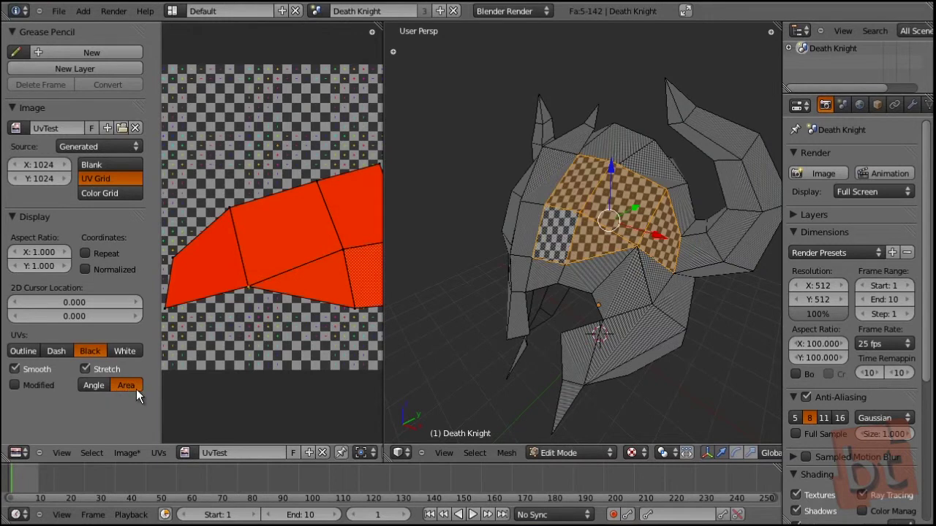
left_click(118, 386)
left_click(94, 385)
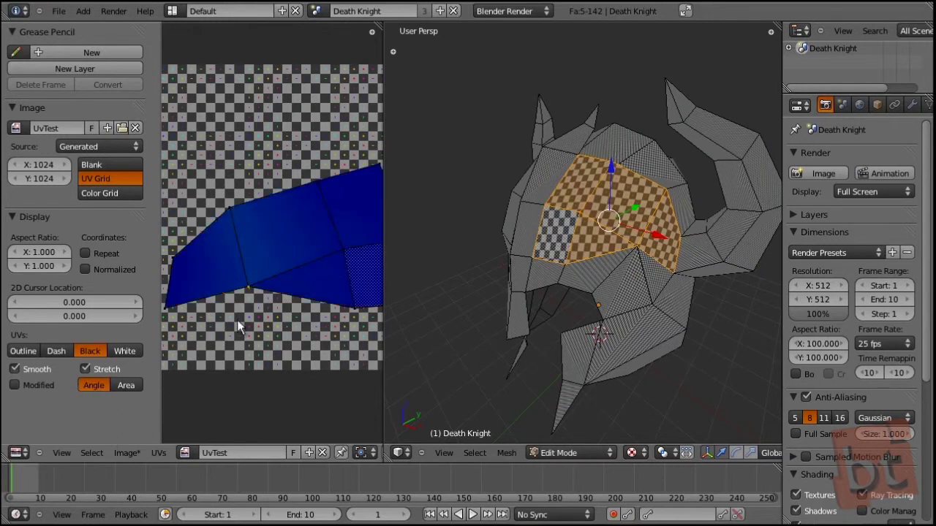
Turn off the stretch display and nudge the central UV vertex of the island slightly.
scroll(248, 332, "down", 2)
scroll(275, 327, "up", 1)
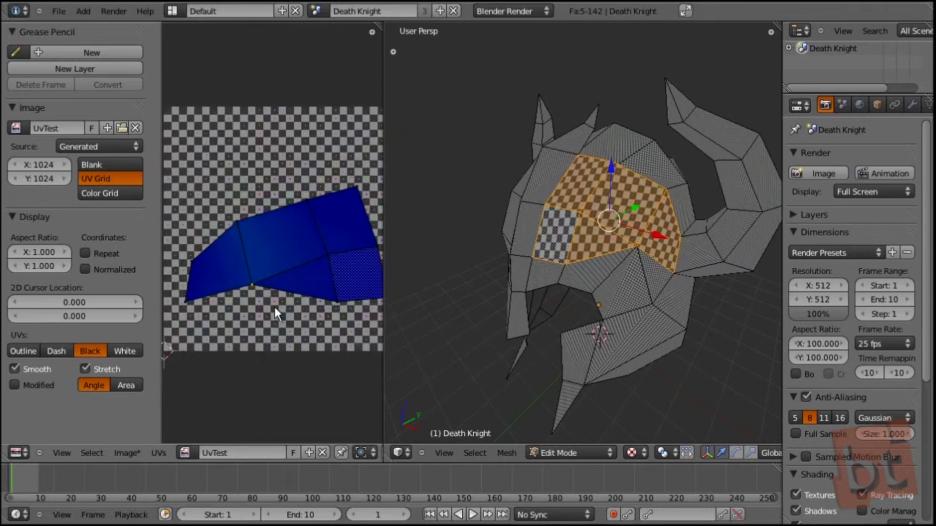
left_click(85, 369)
middle_click_drag(285, 325, 276, 330)
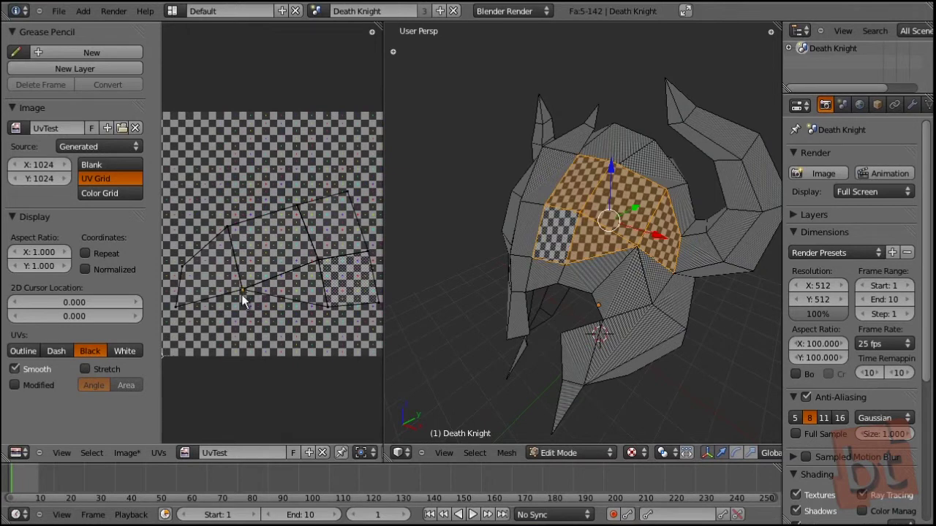
mouse_move(320, 259)
right_mouse_down()
mouse_move(316, 249)
mouse_move(315, 257)
right_mouse_up()
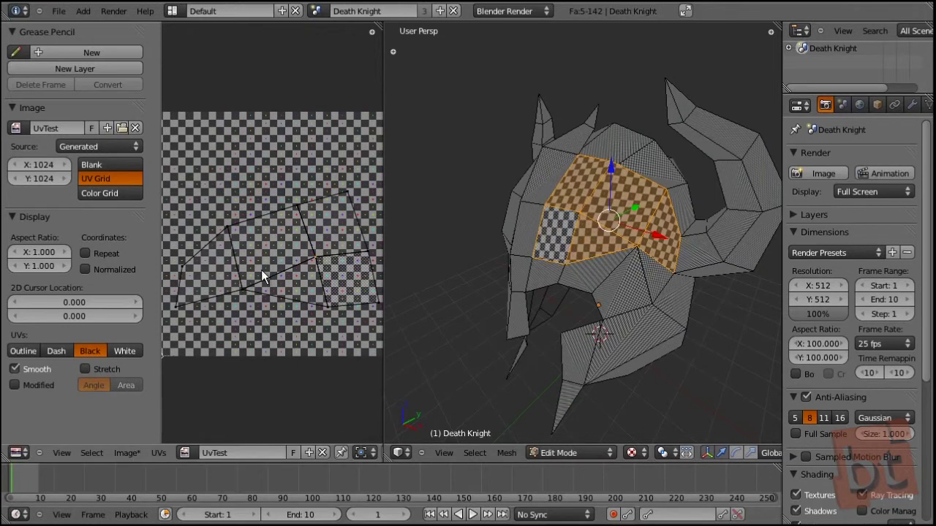
scroll(248, 452, "down", 6)
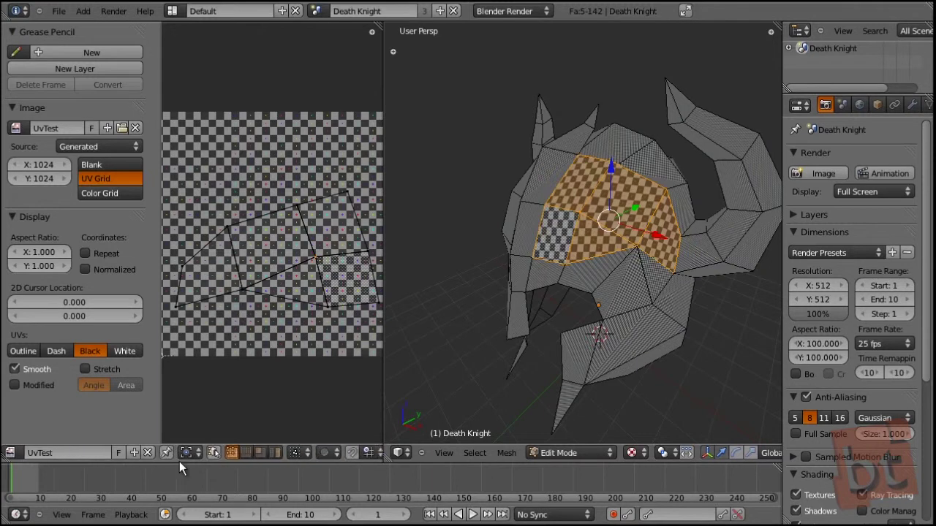
Show only the alpha channel of the UvTest image behind the UVs and hide the UV editor's properties sidebar.
middle_click_drag(305, 454, 249, 453)
middle_click_drag(337, 448, 245, 465)
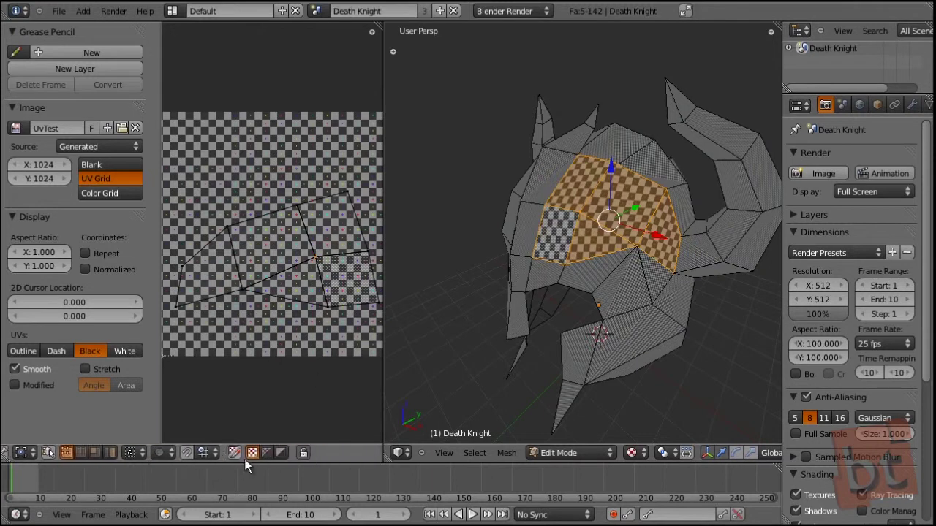
left_click(281, 452)
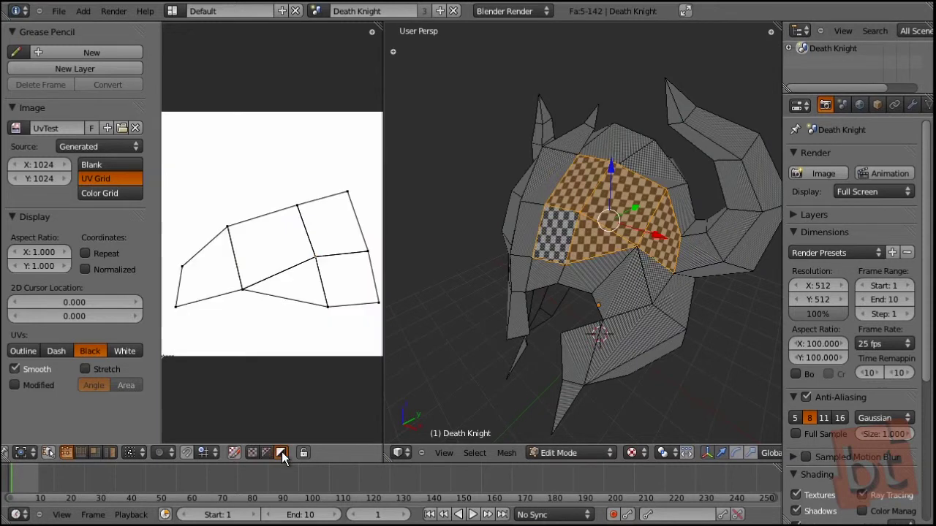
middle_click_drag(288, 304, 285, 313)
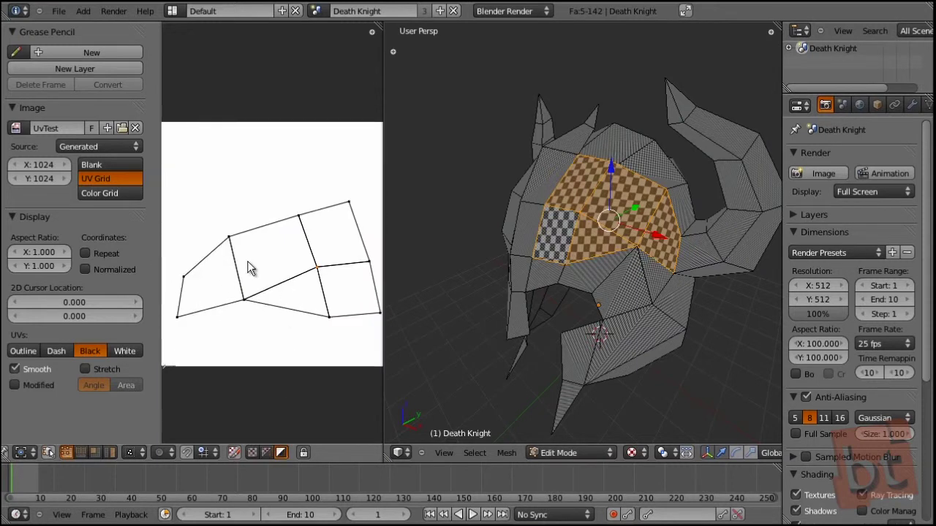
key("n")
middle_click_drag(206, 287, 222, 250)
scroll(220, 253, "up", 2)
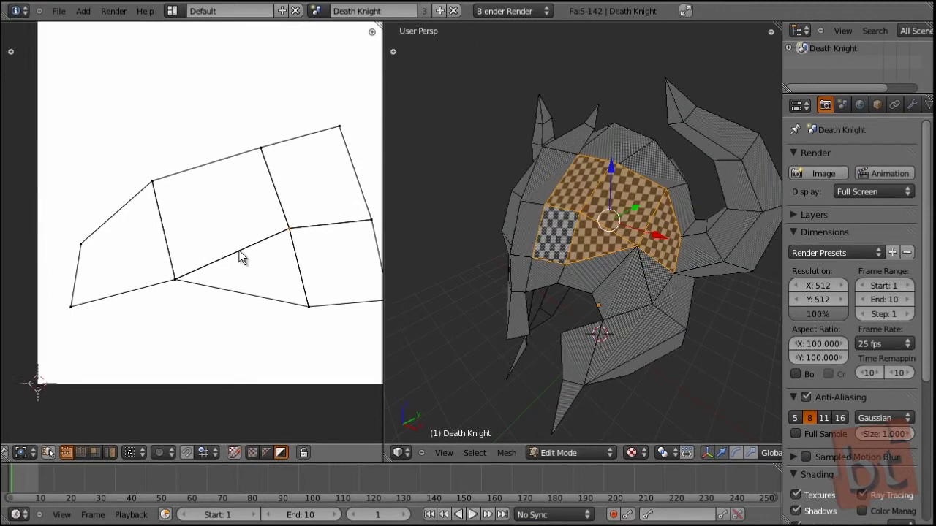
middle_click_drag(278, 253, 246, 270)
Move the whole UV island to the upper part of the image, scale it down and deselect it.
key("a")
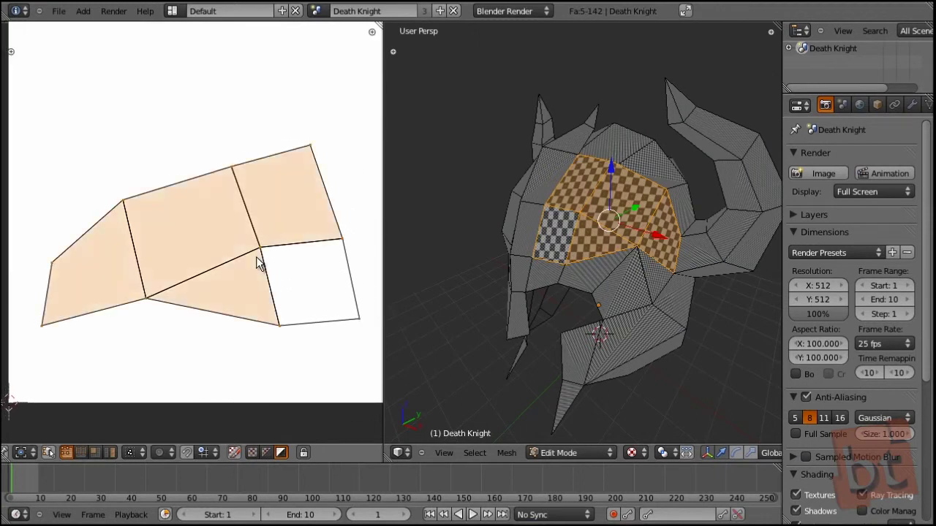
key("Home")
scroll(258, 286, "down", 1)
key("g")
left_click(255, 210)
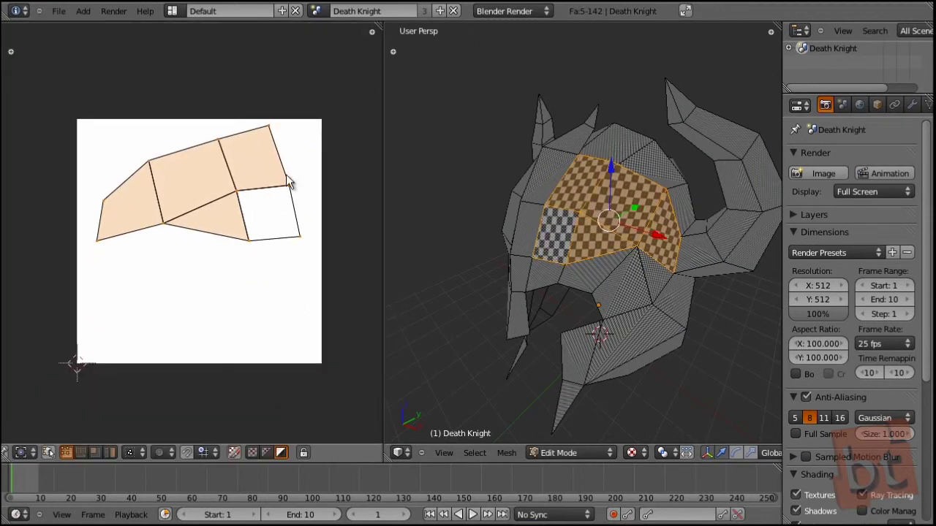
key("s")
left_click(296, 162)
key("a")
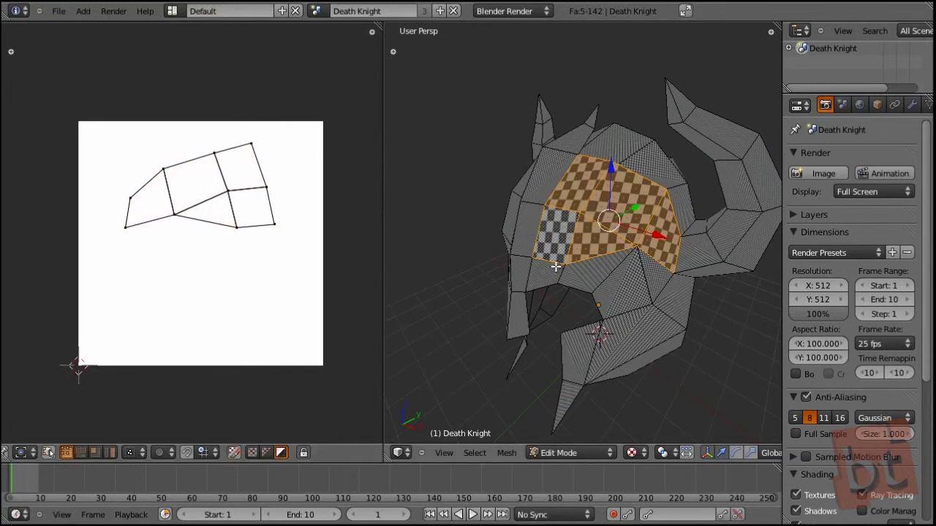
Select the four helmet faces directly beneath the checkered forehead area and unwrap them.
middle_click_drag(547, 286, 533, 290)
key("a")
right_click(578, 289)
right_click(612, 299, "shift")
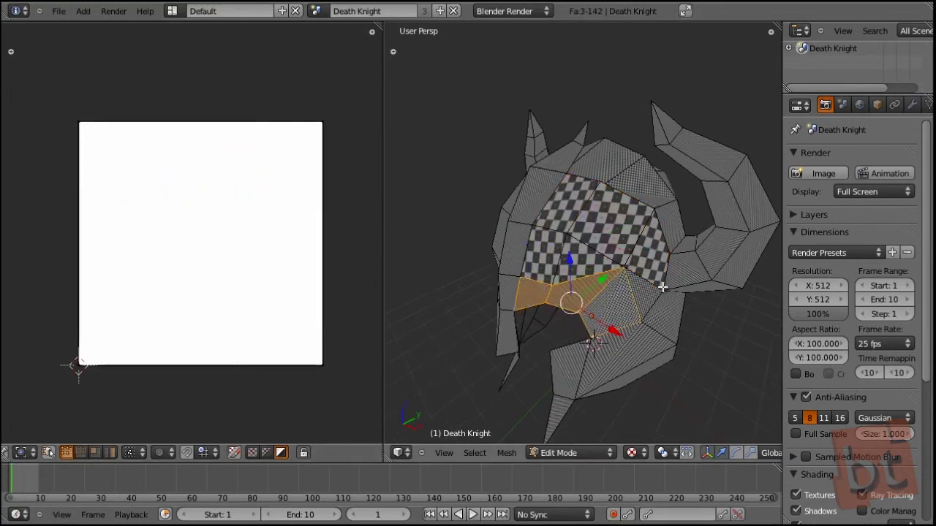
right_click(638, 310, "shift")
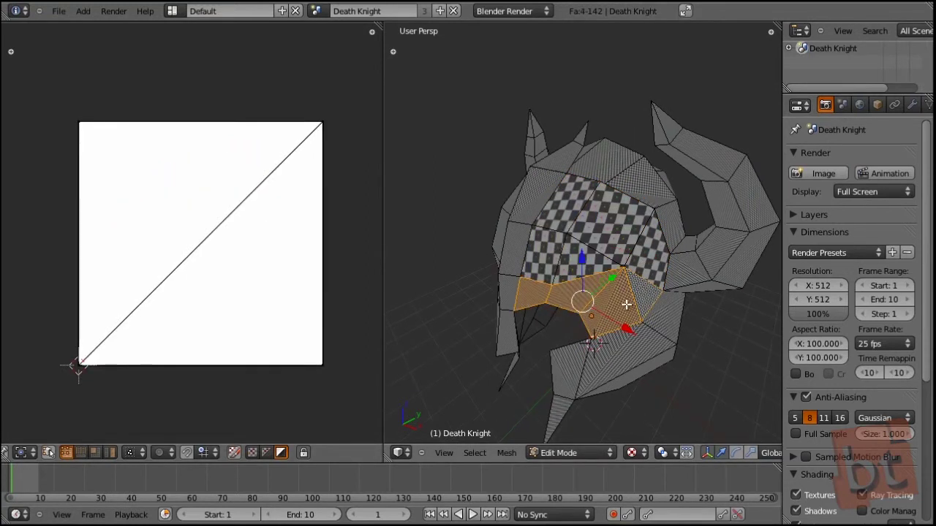
key("u")
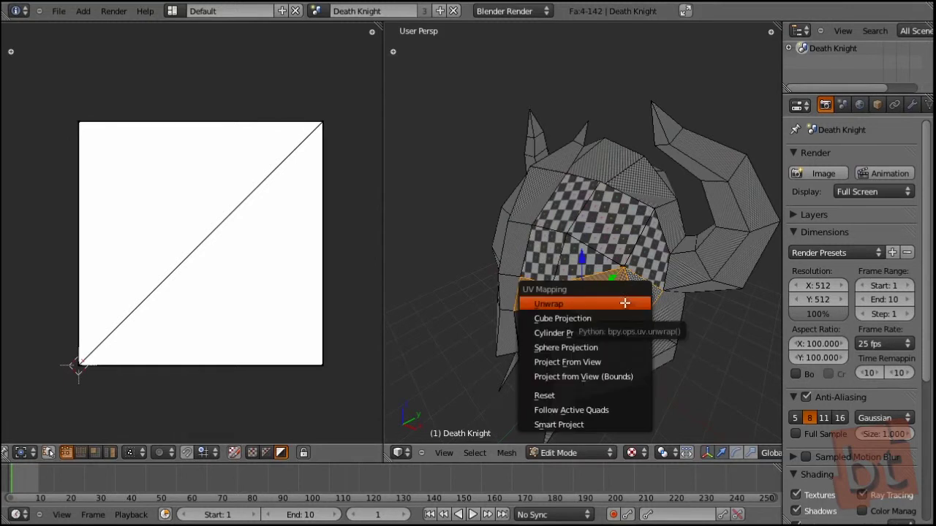
left_click(625, 303)
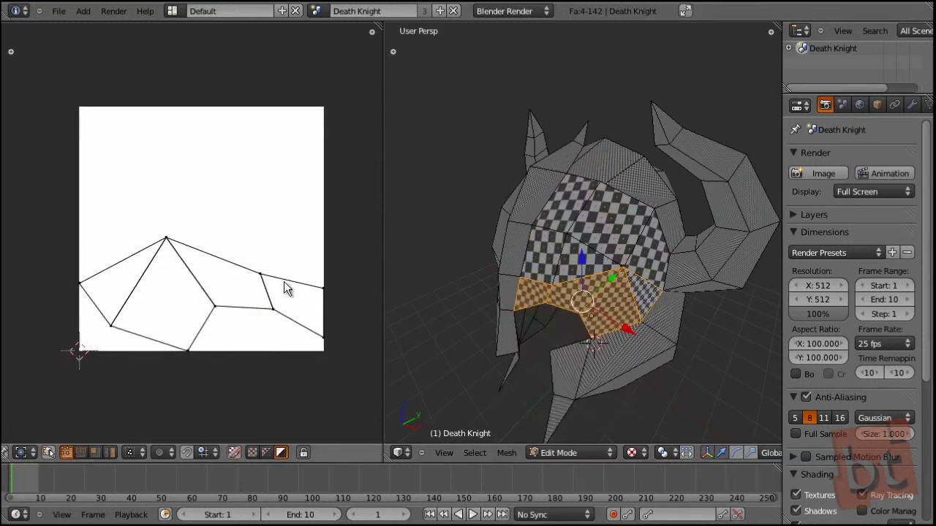
Move the new UV island below the image and add the five checkered forehead faces to the mesh selection.
key("a")
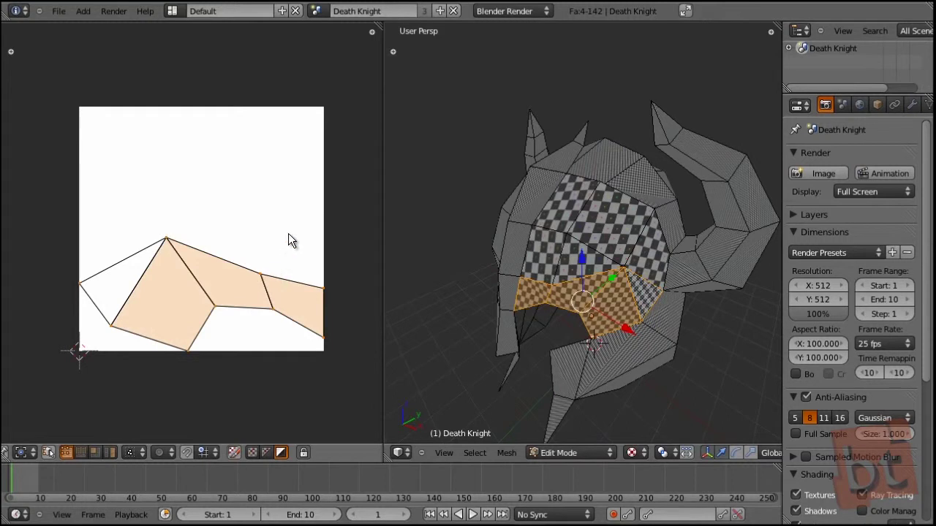
key("g")
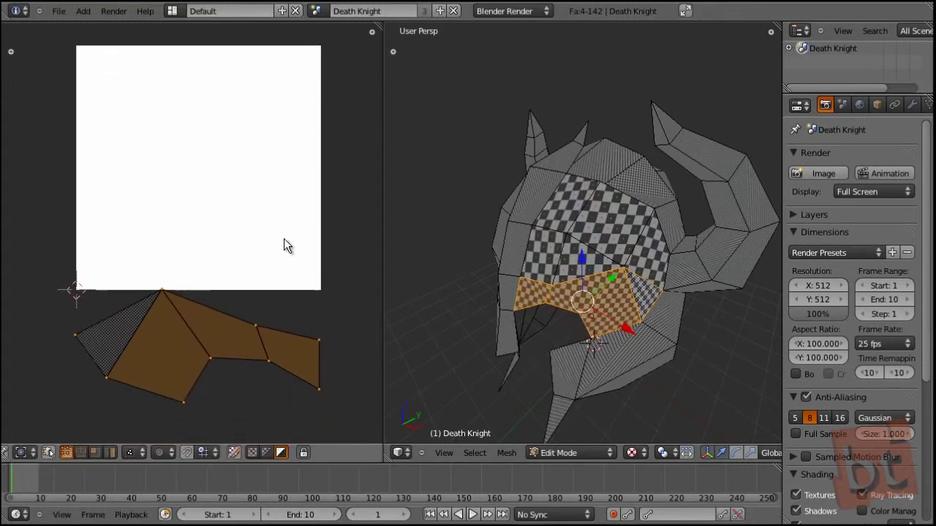
right_click(553, 254, "shift")
right_click(573, 259, "shift")
right_click(570, 208, "shift")
right_click(611, 228, "shift")
right_click(639, 260, "shift")
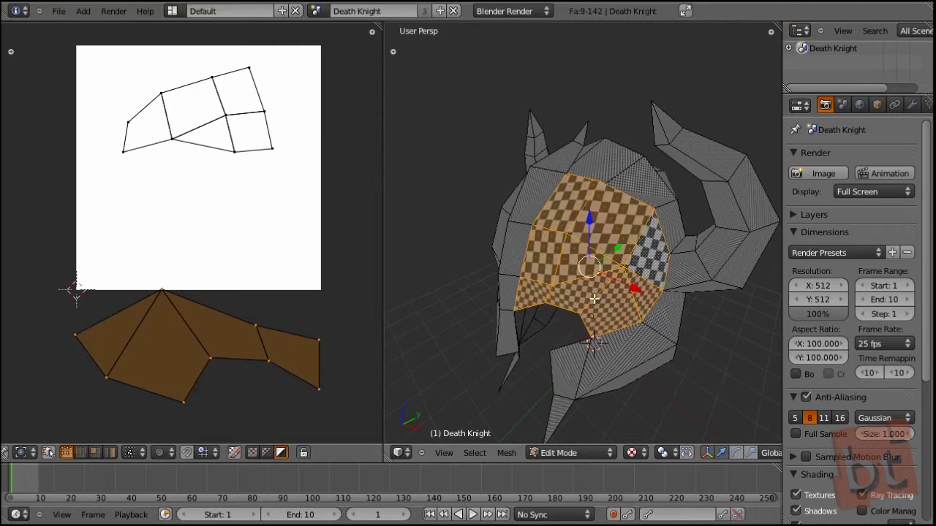
middle_click_drag(223, 314, 218, 314)
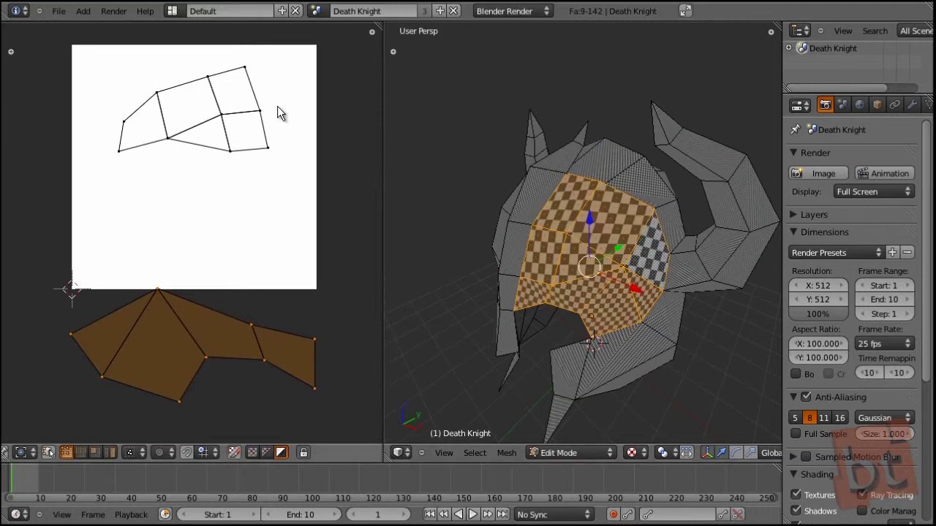
Try the Vertex and Face UV select modes on the lower island, selecting several of its faces.
key("a")
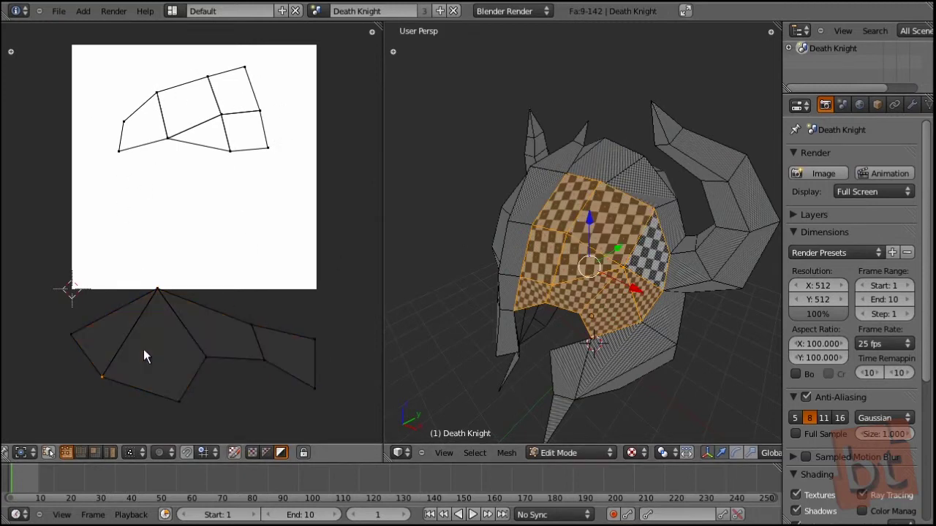
key("ctrl+Tab")
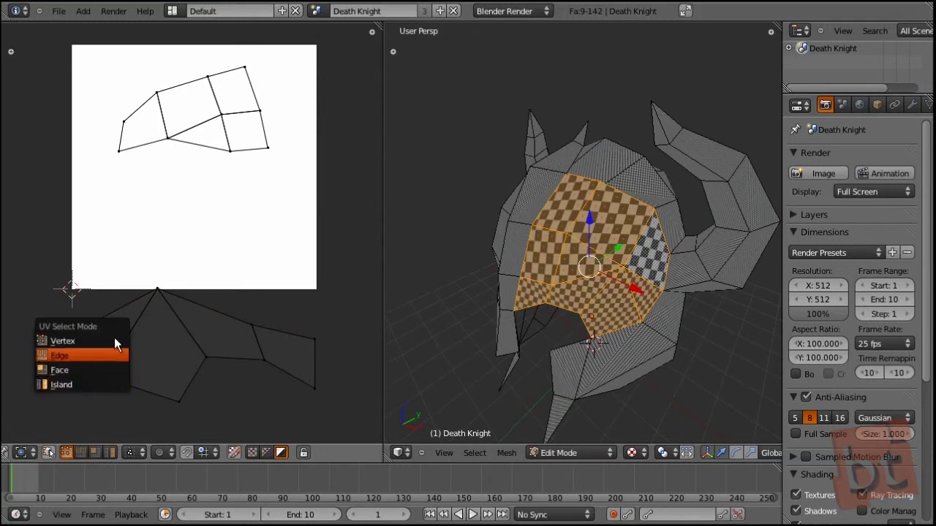
left_click(114, 341)
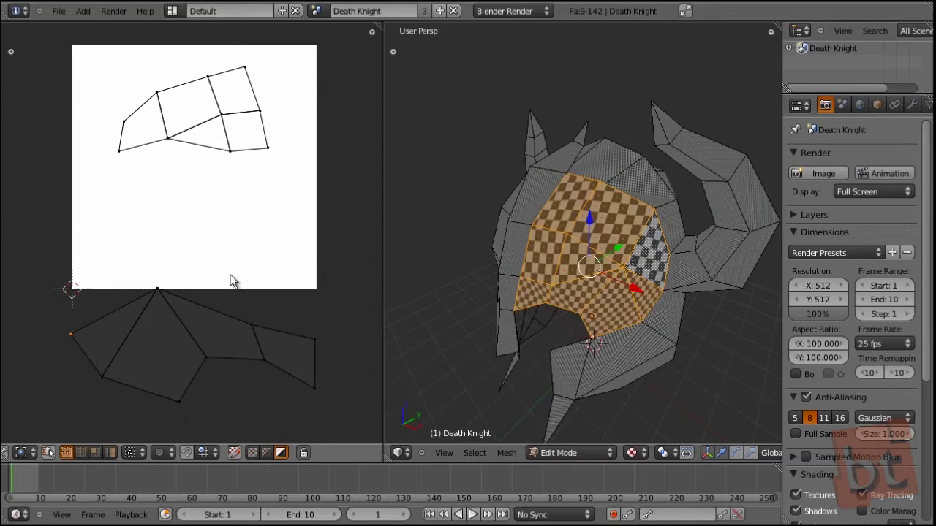
key("ctrl+Tab")
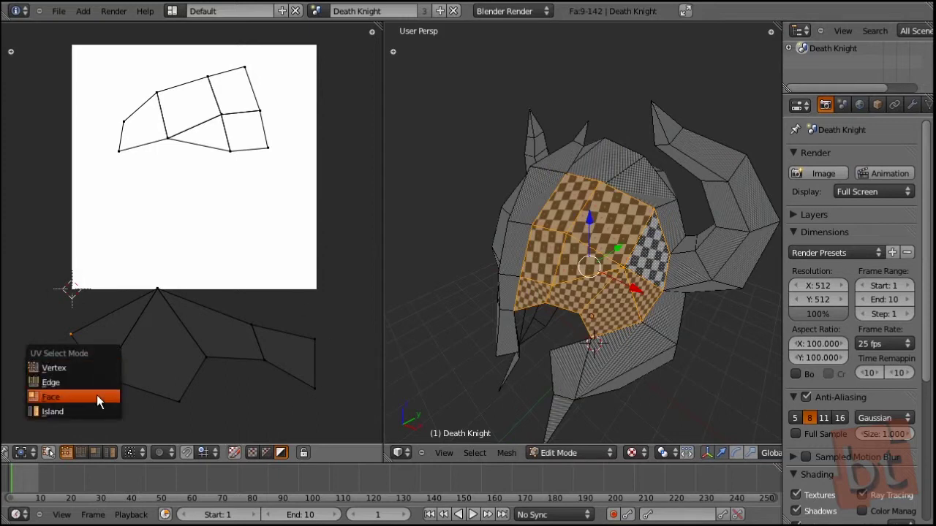
left_click(96, 396)
left_click(101, 339)
left_click(203, 330)
left_click(111, 346, "shift")
left_click(186, 335, "shift")
Return to Vertex select mode, box-select the lower UV island and move it onto the image beneath the upper island.
key("ctrl+Tab")
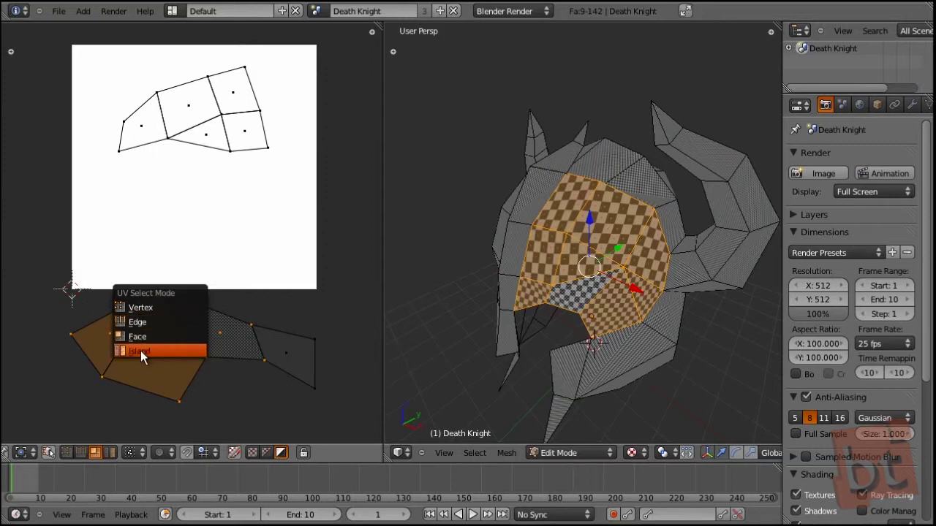
left_click(161, 307)
key("a")
key("b")
left_click_drag(38, 260, 346, 424)
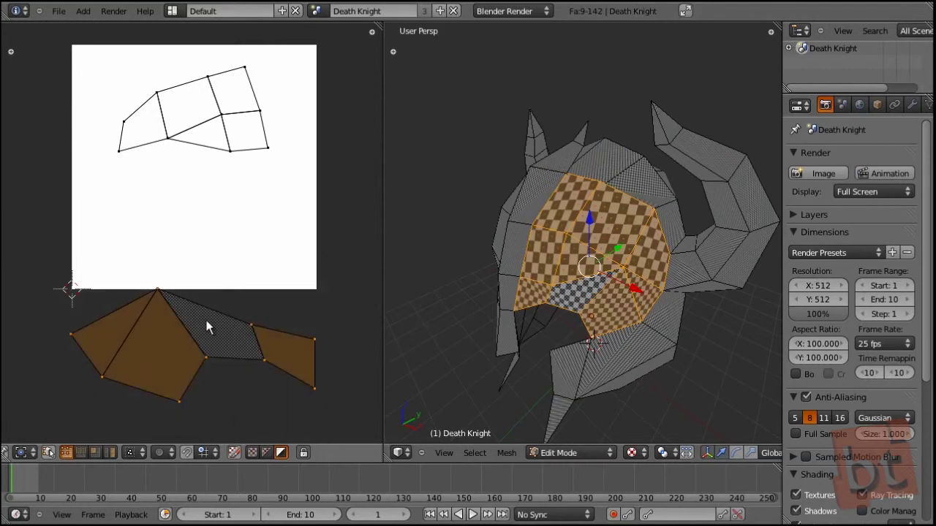
key("g")
left_click(222, 193)
middle_click_drag(222, 194, 227, 238)
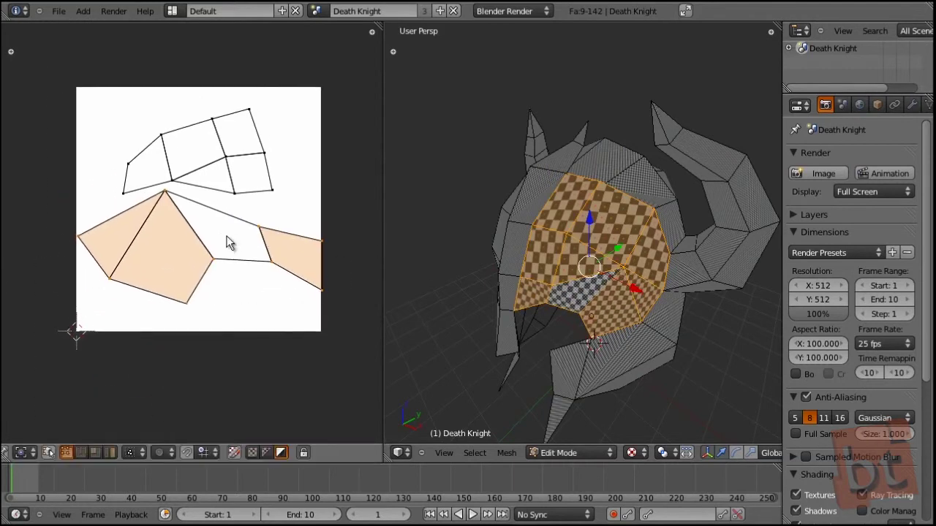
Try to move the lower island's top vertex onto the nearby bottom vertex of the upper island.
scroll(227, 242, "up", 2)
right_click(151, 174)
key("g")
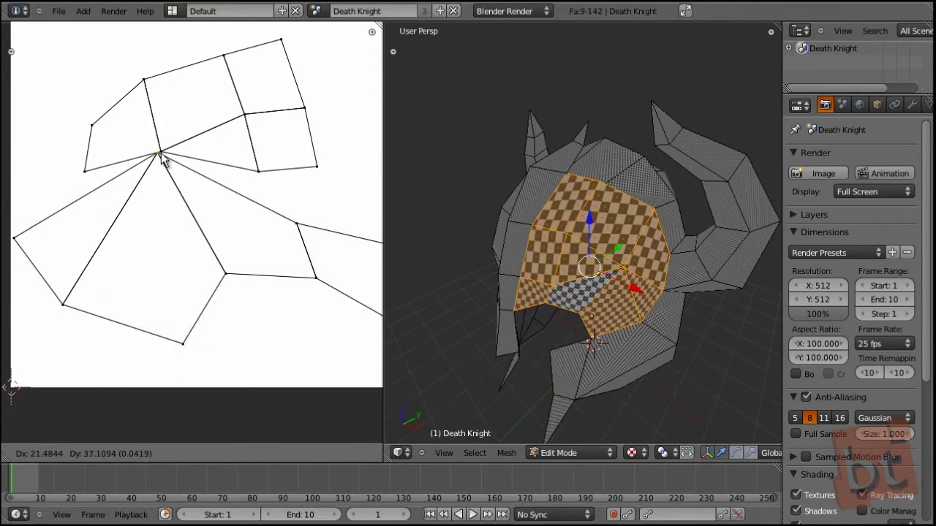
right_click(165, 184)
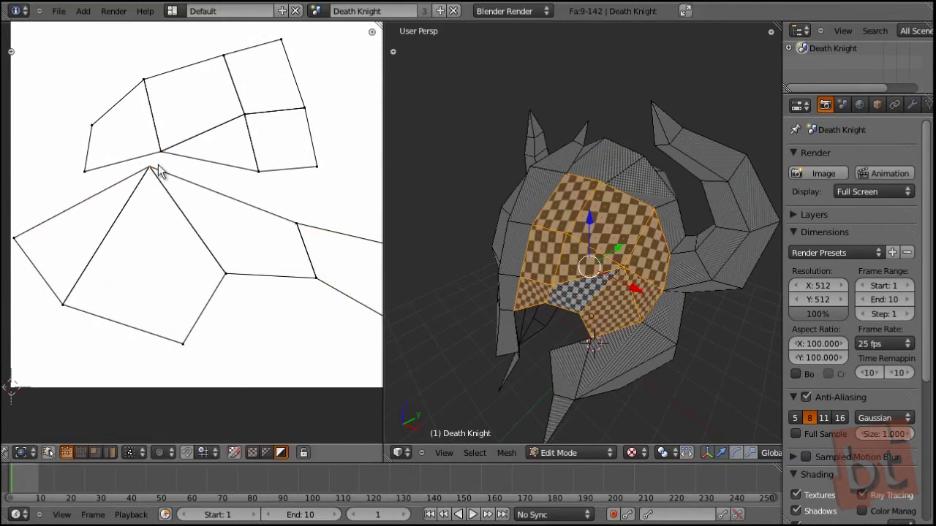
mouse_move(161, 173)
middle_mouse_down()
mouse_move(174, 197)
mouse_move(167, 182)
middle_mouse_up()
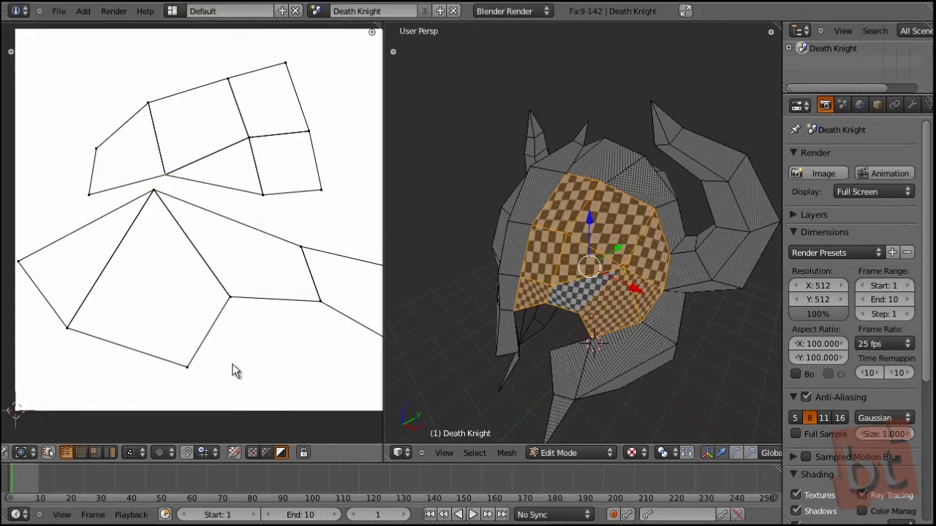
Turn on syncing of the UV and mesh selection, test it on a face and switch to Vertex select mode.
scroll(157, 453, "up", 5)
middle_click_drag(264, 454, 265, 454)
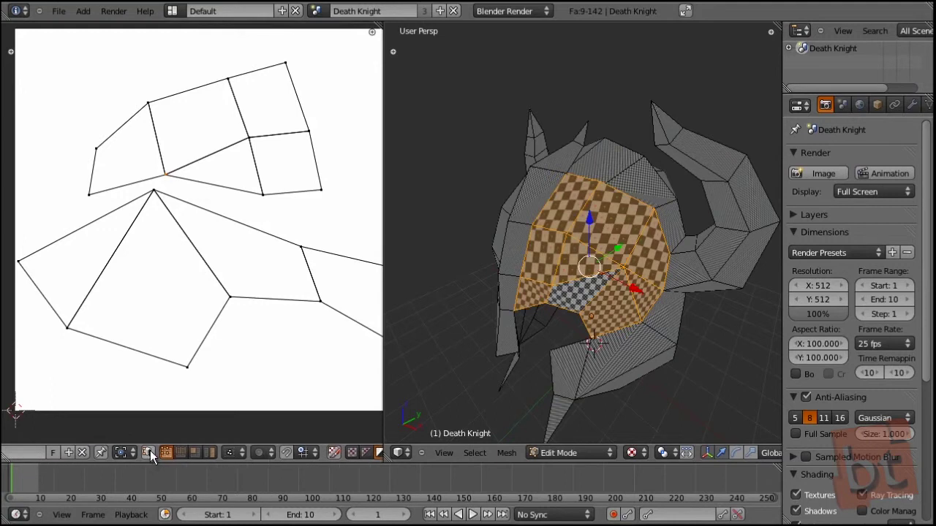
left_click(149, 453)
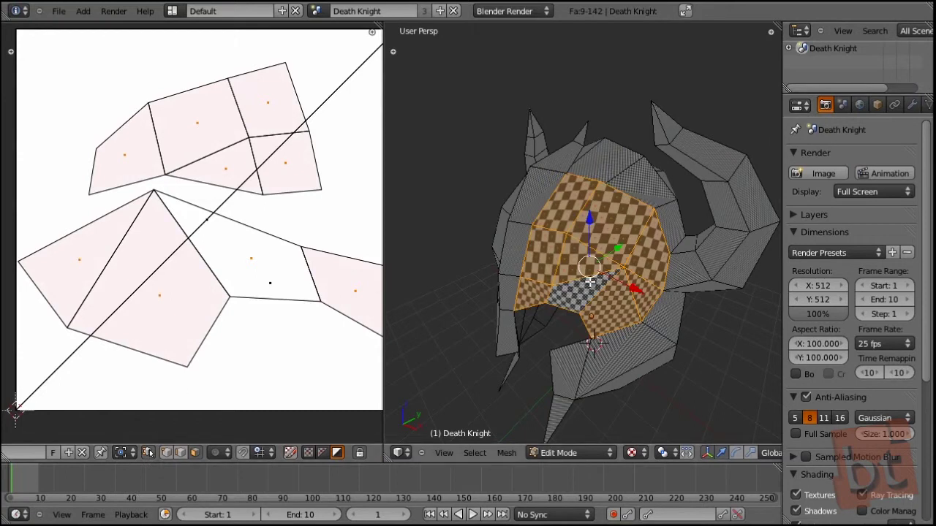
right_click(156, 195)
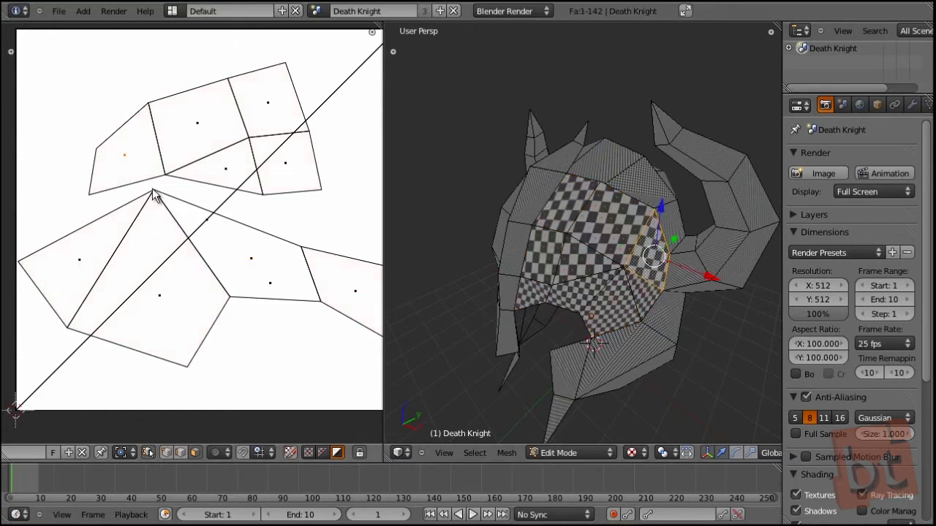
key("ctrl+Tab")
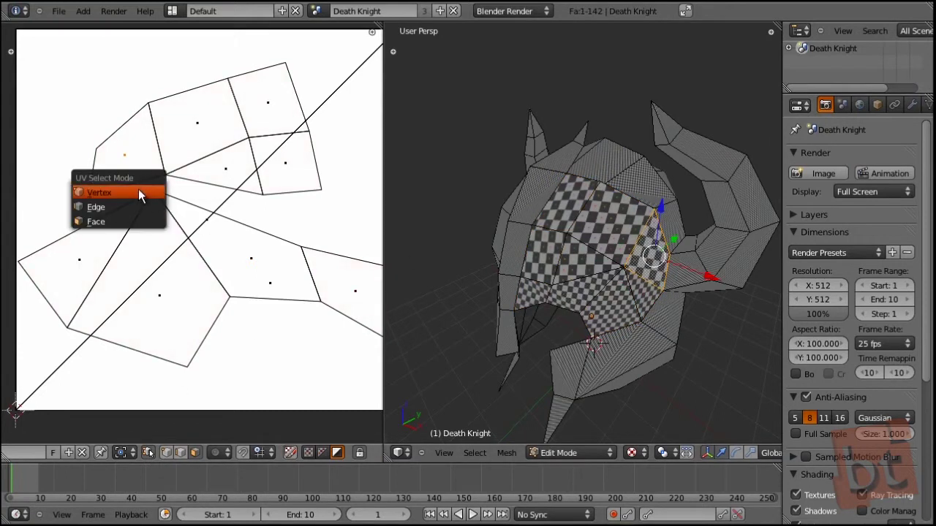
left_click(144, 194)
Select several border vertices of the UV islands one by one to examine their matching points on the other island and mesh.
right_click(151, 199)
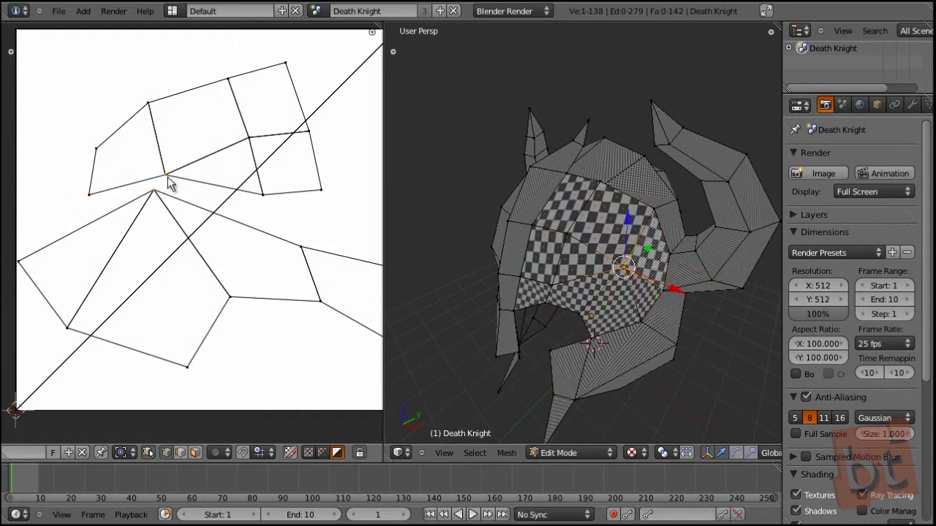
right_click(303, 252)
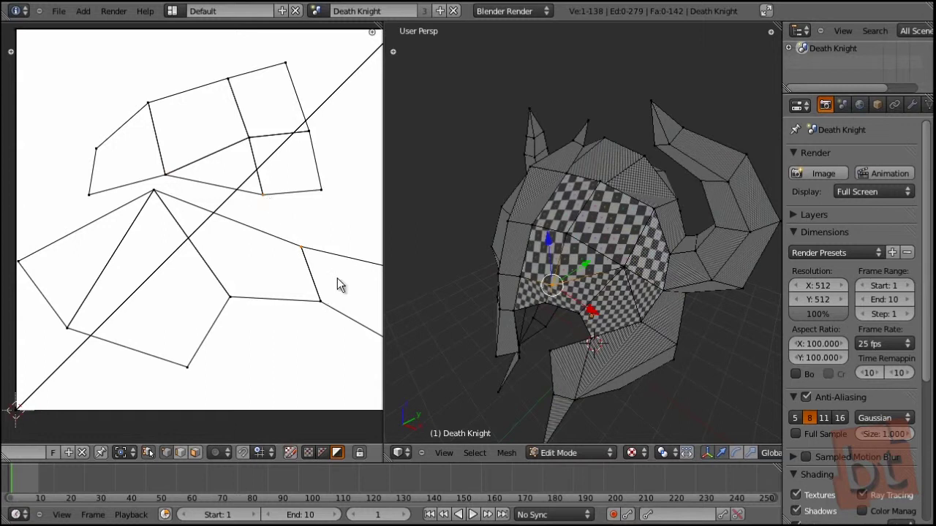
right_click(21, 264)
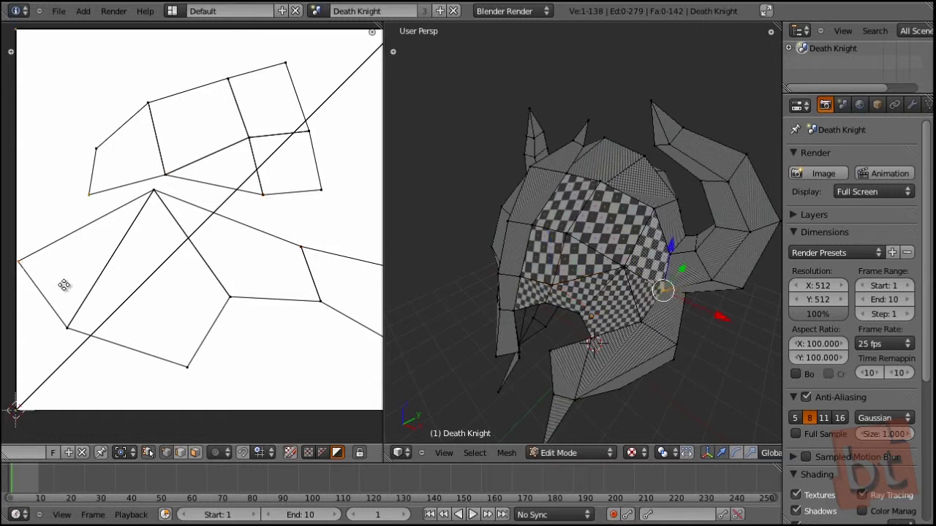
middle_click_drag(63, 284, 90, 292)
middle_click_drag(286, 317, 188, 301)
scroll(235, 206, "down", 1)
right_click(238, 196)
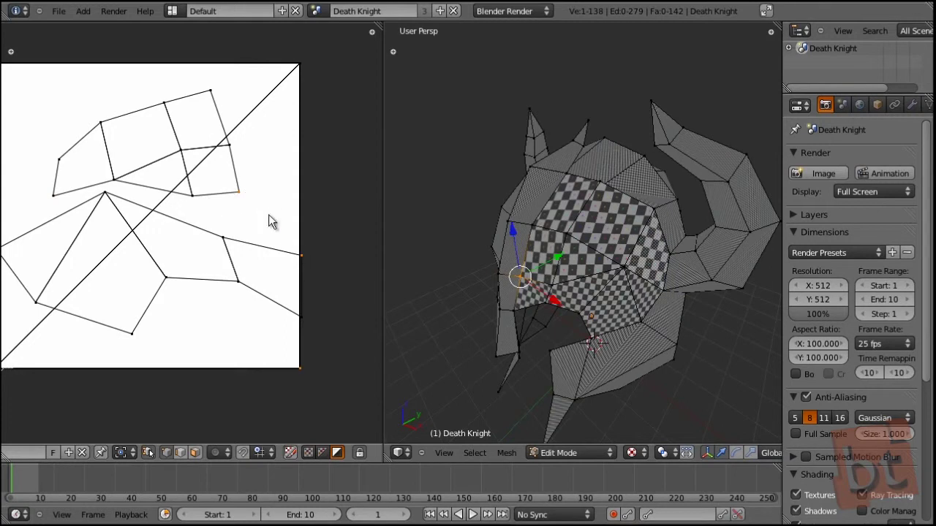
middle_click_drag(271, 250, 275, 266)
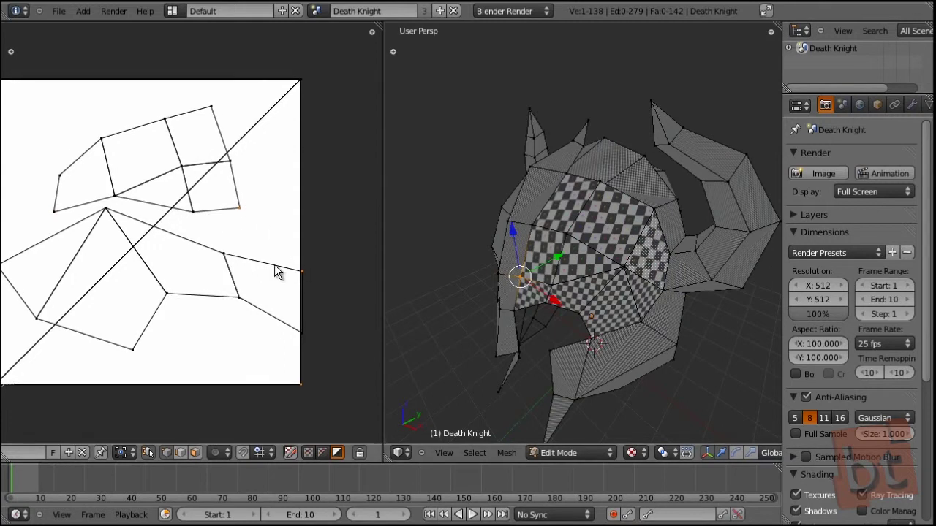
scroll(275, 271, "up", 1)
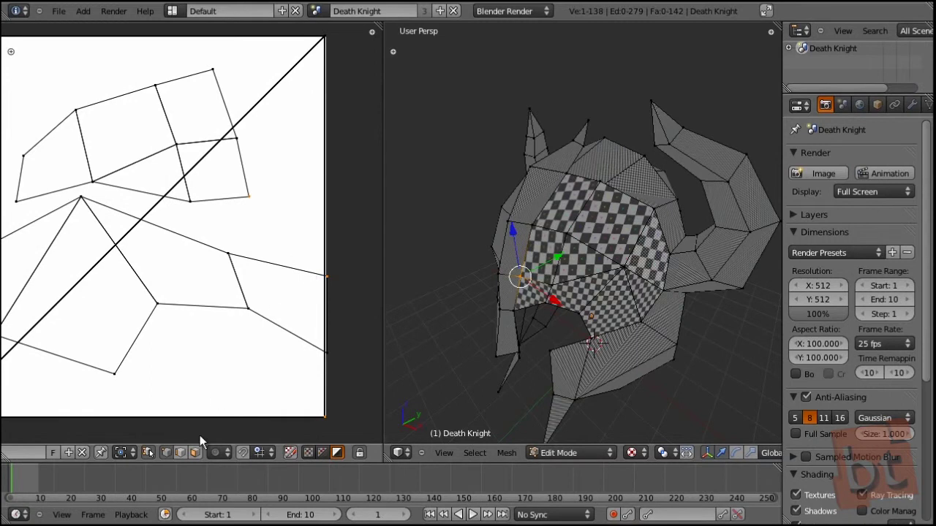
Turn off syncing of the UV and mesh selection and switch the mesh to Face select mode.
left_click(149, 453)
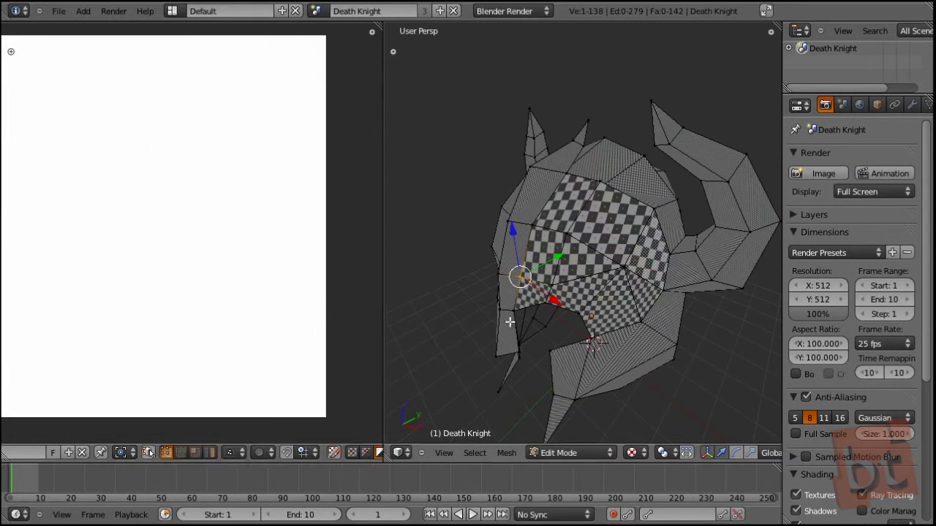
key("ctrl+Tab")
left_click(555, 218)
Select the nine checkered faces on the side of the helmet one by one.
right_click(566, 203)
right_click(598, 226, "shift")
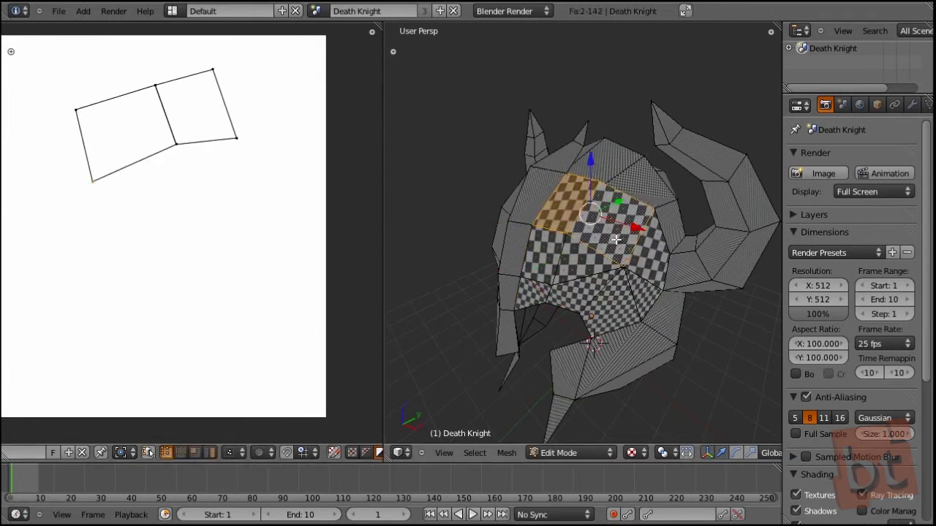
right_click(643, 247, "shift")
right_click(623, 313, "shift")
right_click(647, 294, "shift")
right_click(589, 292, "shift")
right_click(582, 260, "shift")
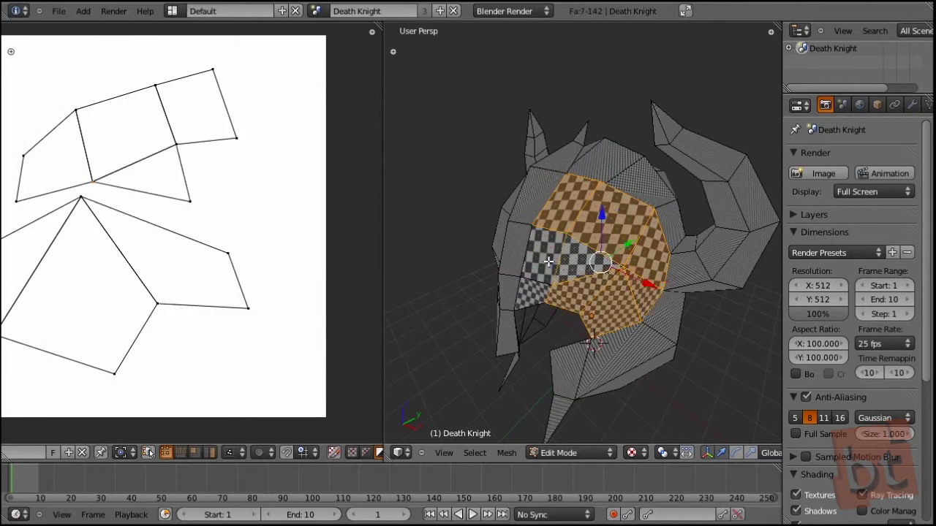
right_click(550, 259, "shift")
right_click(540, 287, "shift")
scroll(636, 308, "up", 5)
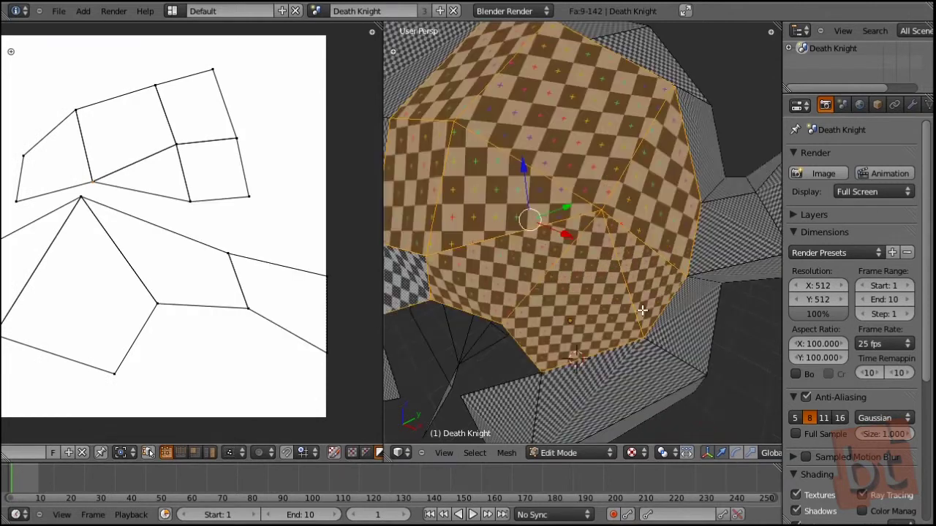
scroll(636, 308, "down", 5)
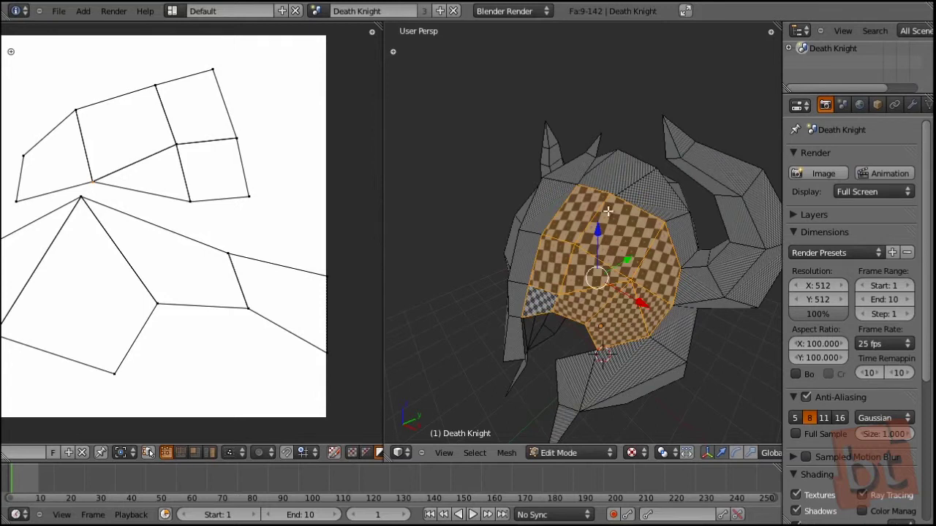
Try to unwrap the nine selected faces together as one island, and undo the unwrap.
key("u")
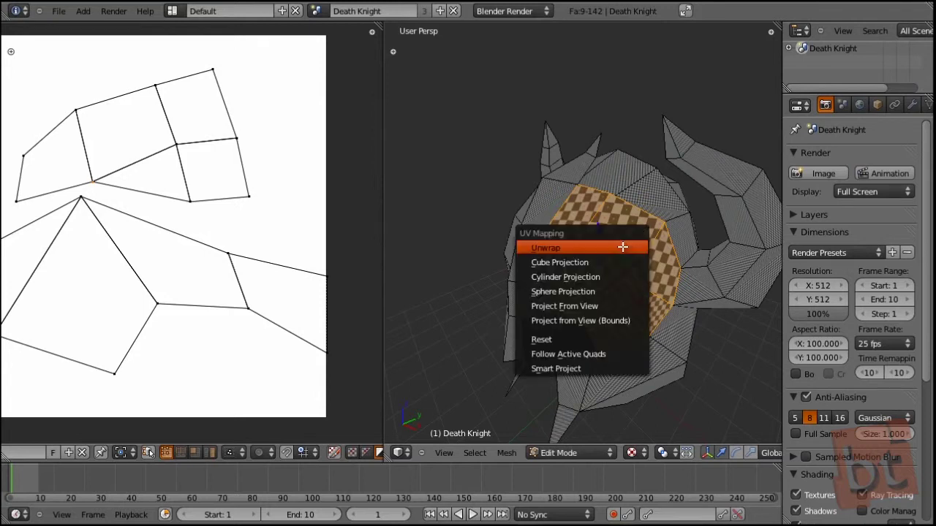
left_click(622, 247)
scroll(204, 278, "down", 3)
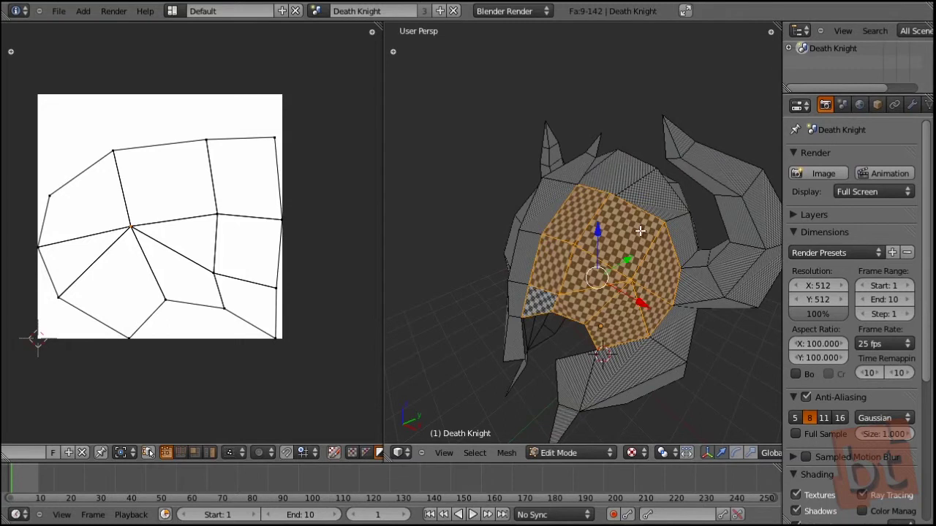
key("ctrl+z")
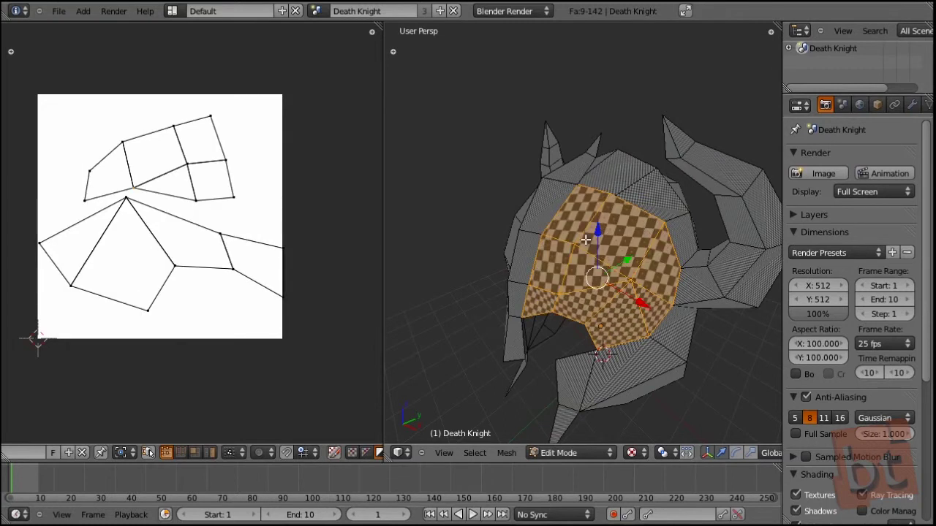
Clear the mesh selection and select the checkered side faces of the helmet again, with both UV islands in view.
key("a")
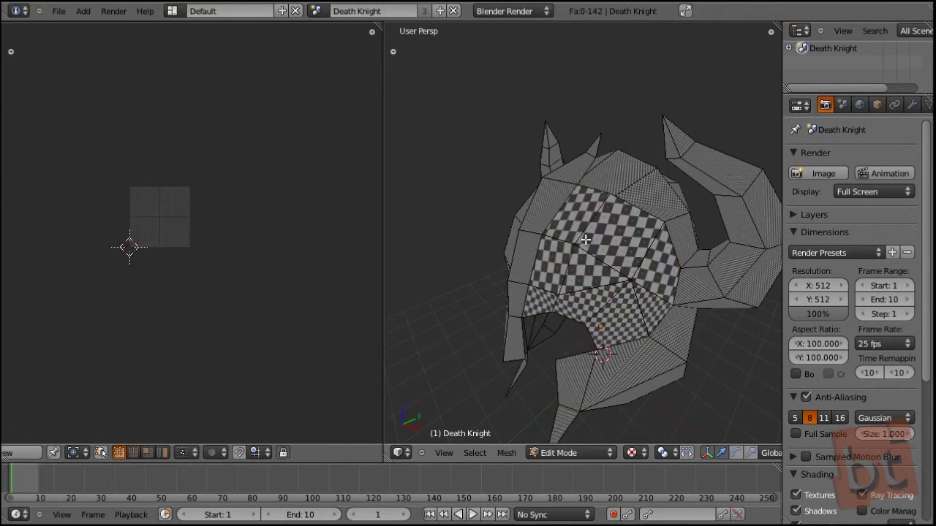
key("a")
key("a")
right_click(586, 229)
right_click(624, 248, "shift")
right_click(643, 289, "shift")
right_click(618, 321, "shift")
right_click(647, 307, "shift")
right_click(601, 278, "shift")
right_click(581, 302, "shift")
right_click(550, 303, "shift")
right_click(557, 260, "shift")
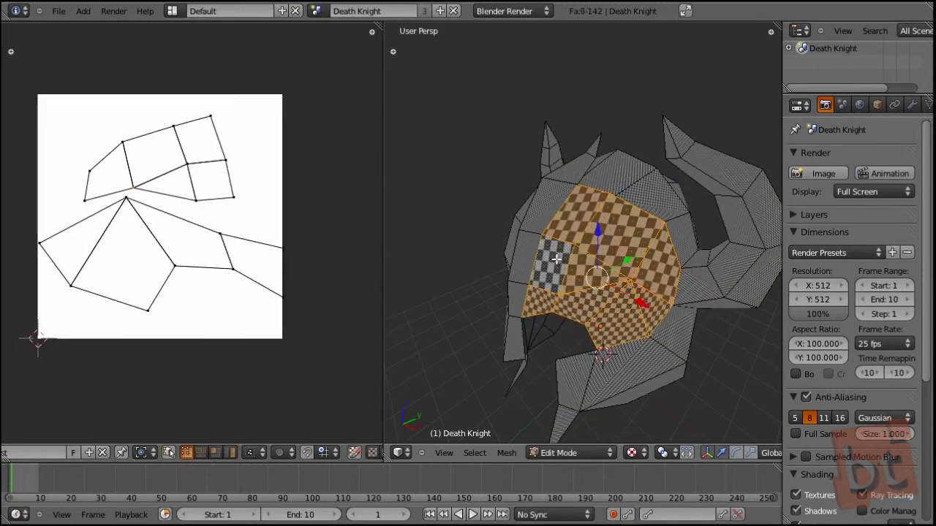
key("KP_Decimal")
middle_click_drag(639, 354, 620, 349, "shift")
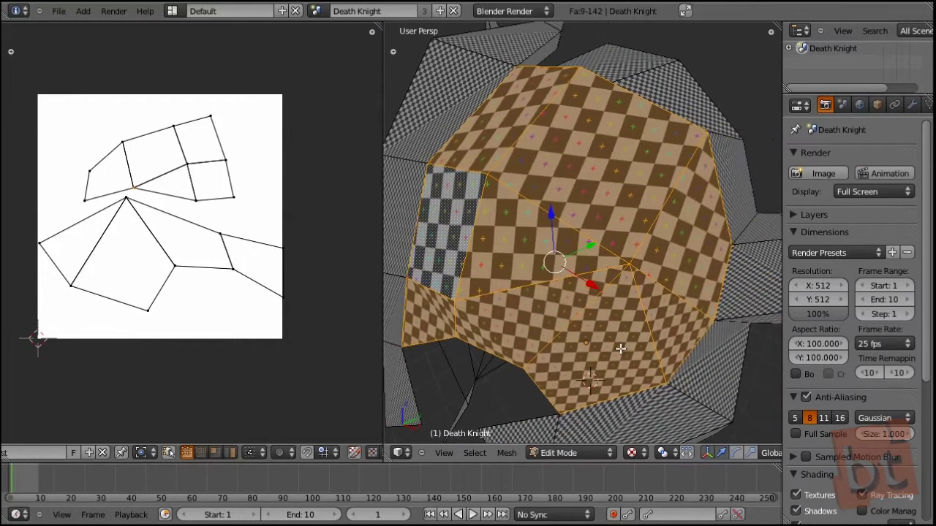
middle_click_drag(149, 243, 161, 252)
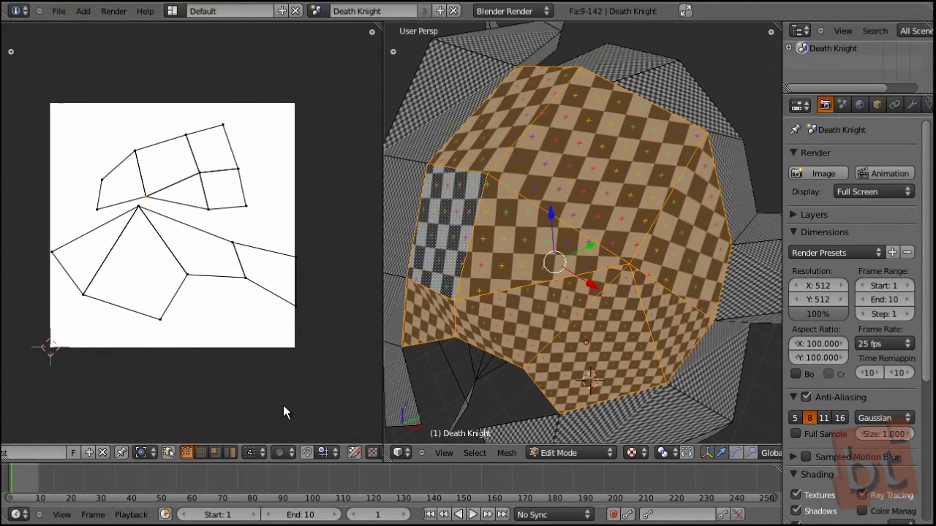
Set the UV editor's snap element to Vertex and turn on snapping.
left_click(326, 453)
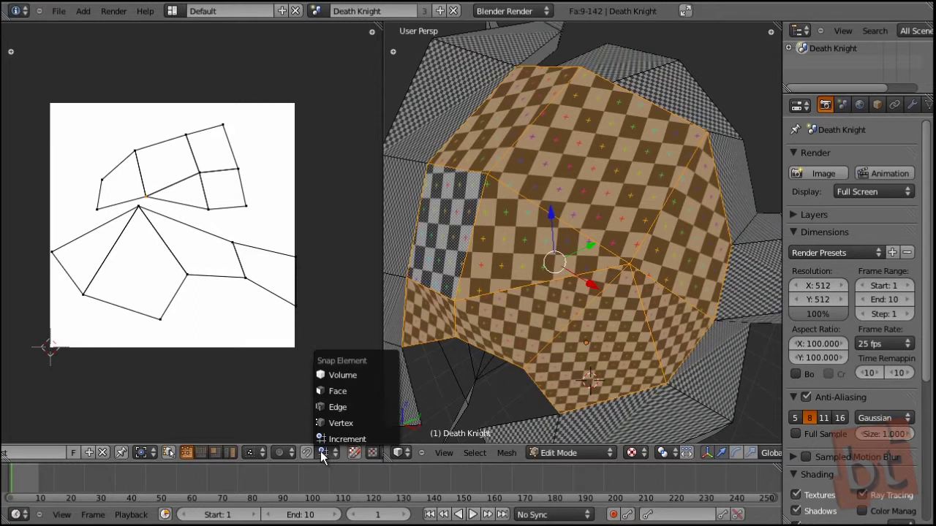
left_click(328, 424)
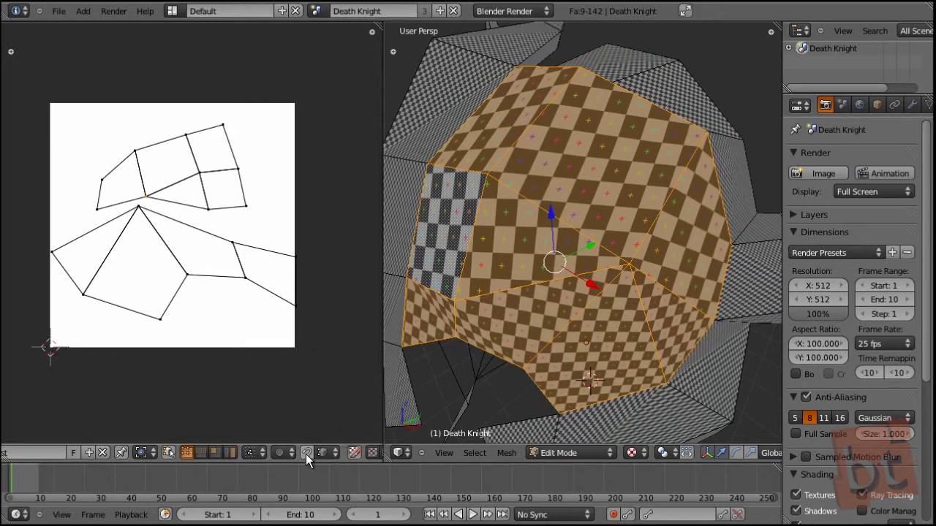
left_click(309, 452)
Snap the upper border vertices of the lower UV island onto the matching bottom vertices of the upper island.
key("g")
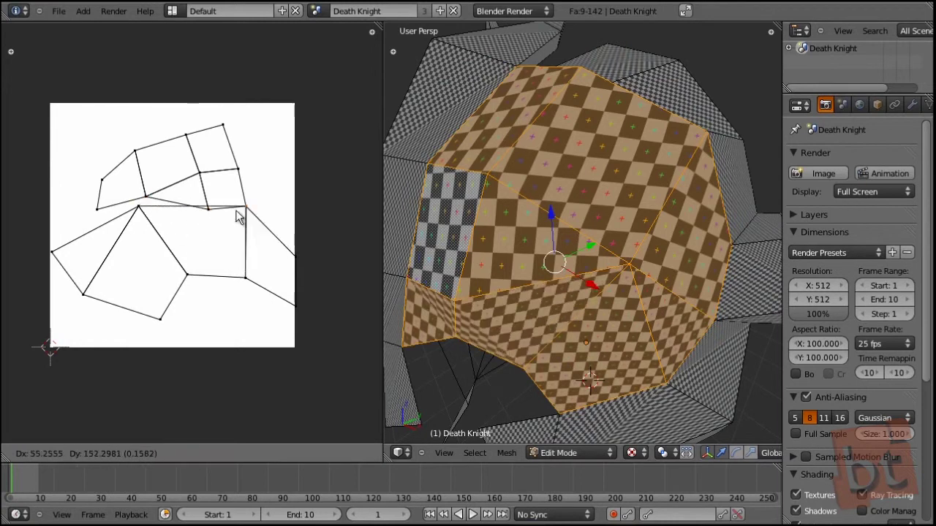
right_click(200, 224)
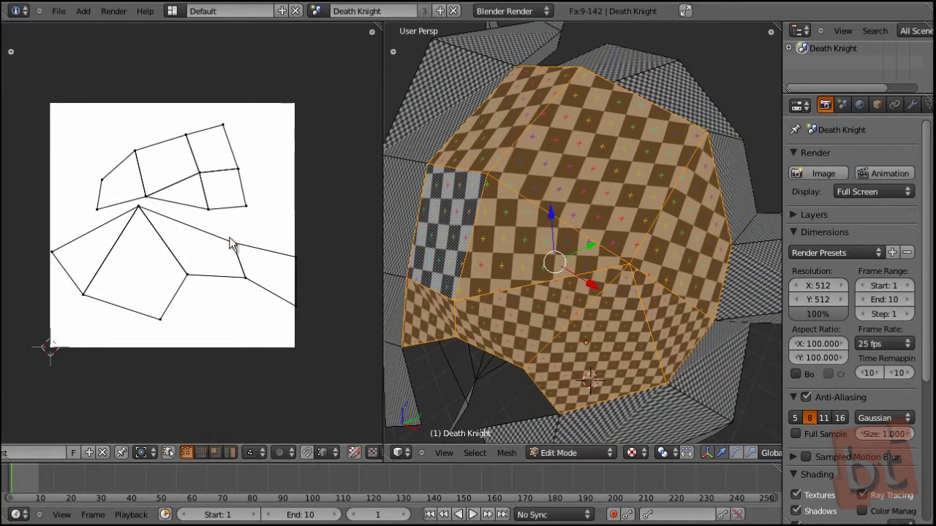
key("g")
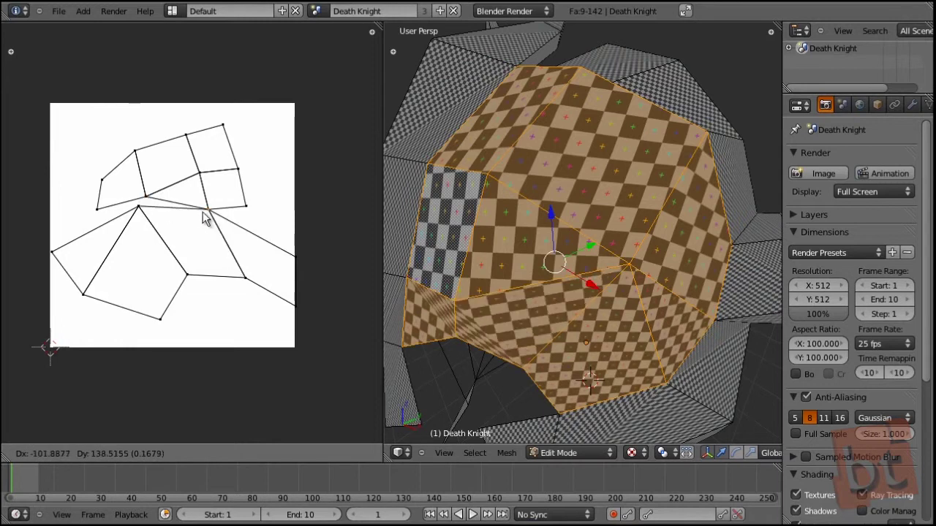
left_click(208, 225)
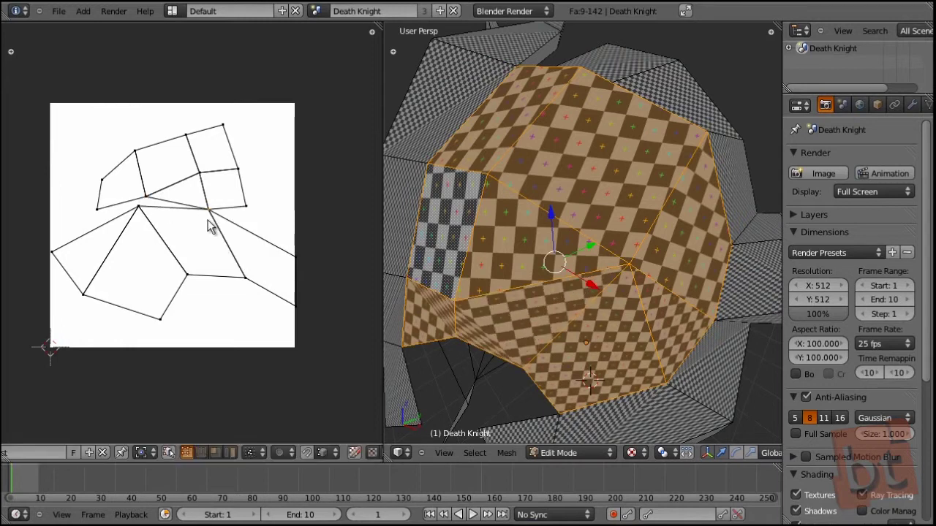
key("g")
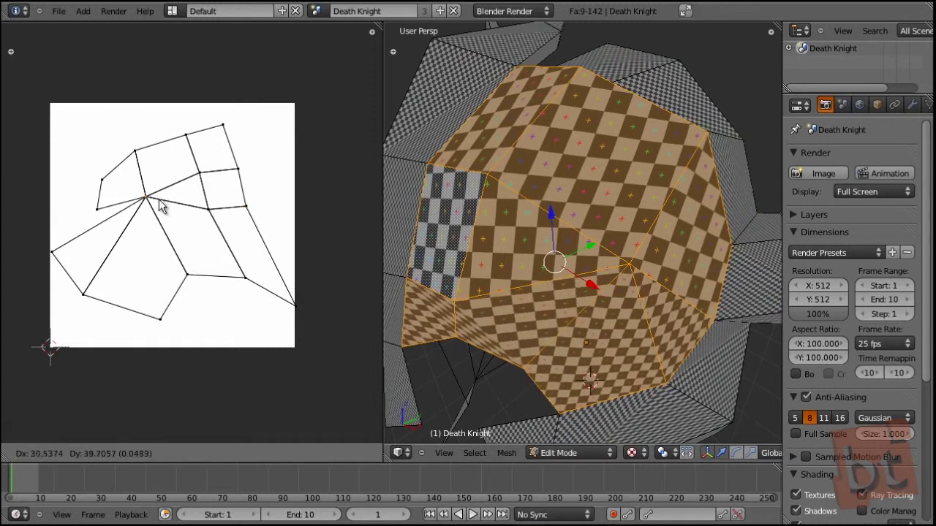
left_click(102, 210)
Move the two lower-right vertices of the joined UV layout inward, closer to the seam between the islands.
middle_click_drag(641, 293, 626, 263)
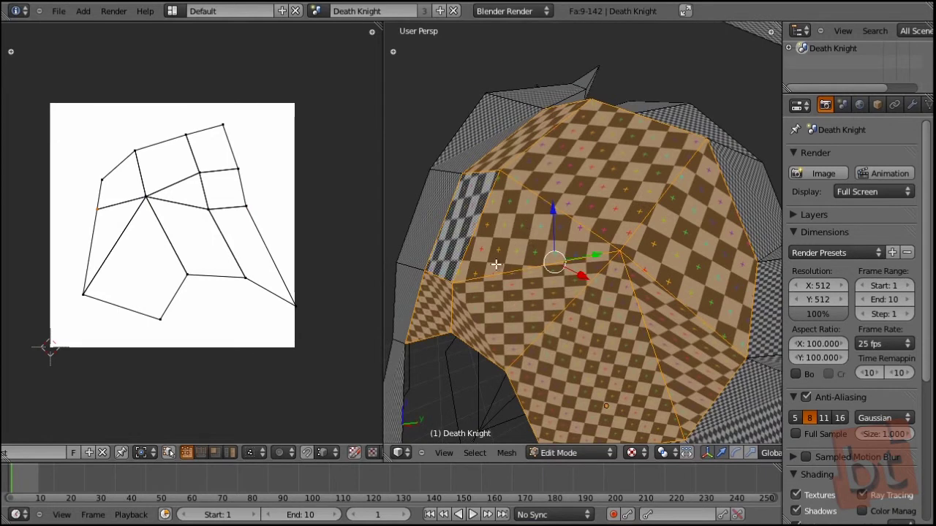
right_click_drag(250, 279, 210, 252)
left_click(211, 253)
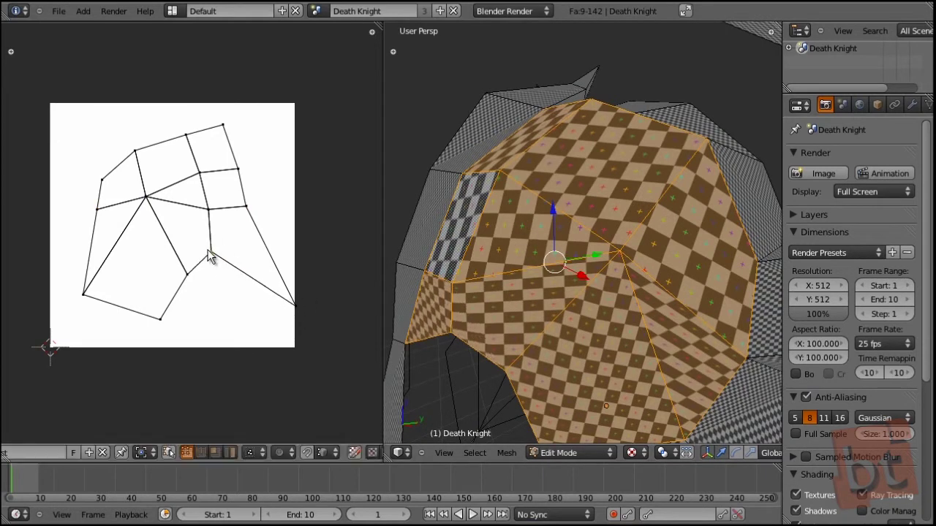
mouse_move(211, 215)
right_mouse_down()
mouse_move(216, 232)
mouse_move(213, 219)
right_mouse_up()
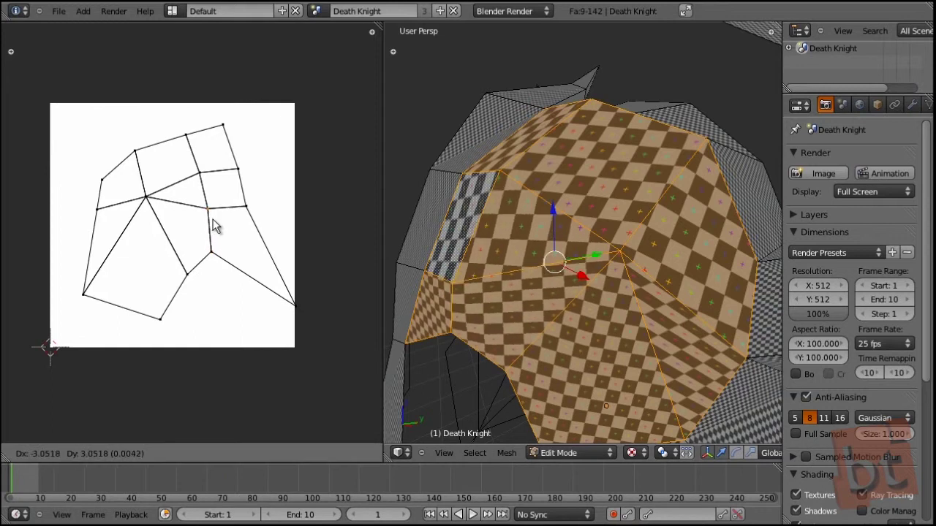
left_click(215, 226)
right_click(310, 309)
key("g")
left_click(256, 235)
Test moving the joined vertex at the right end of the seam and snap it back into place.
right_click(245, 206)
key("g")
right_click(247, 222)
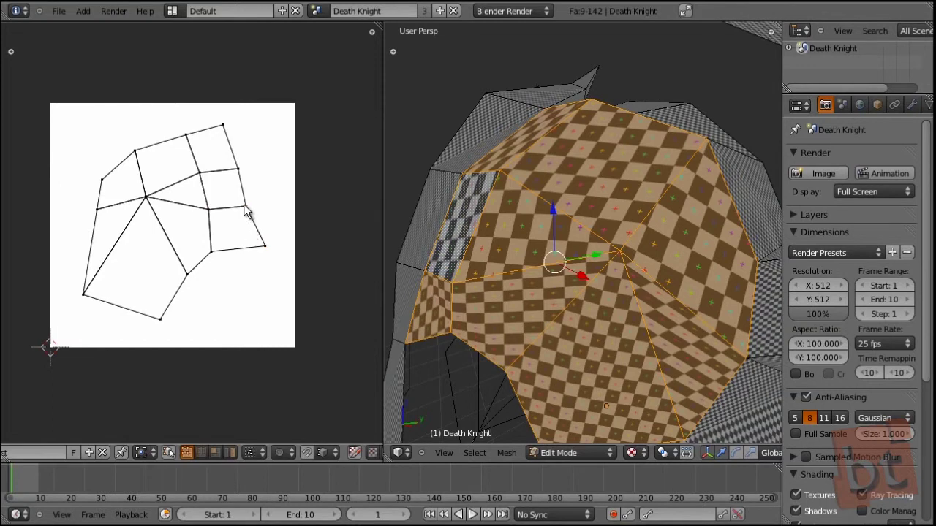
key("g")
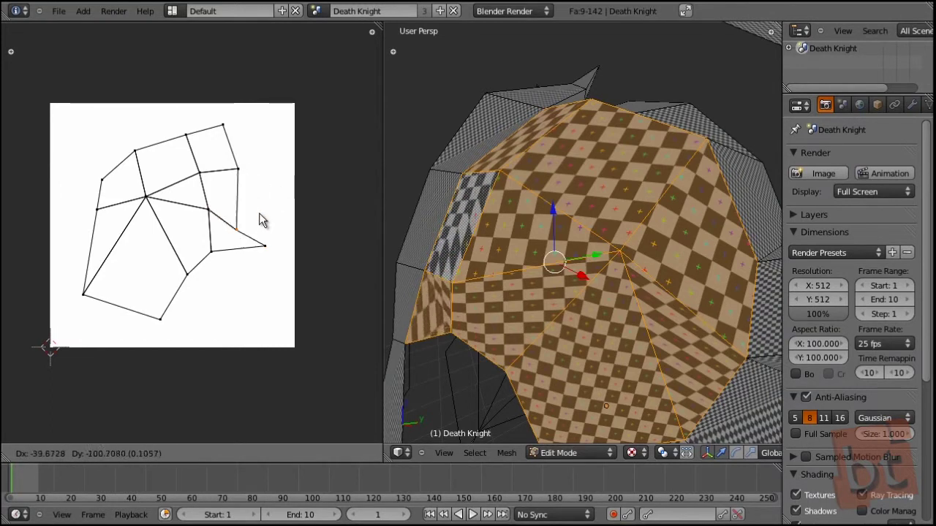
left_click(253, 217)
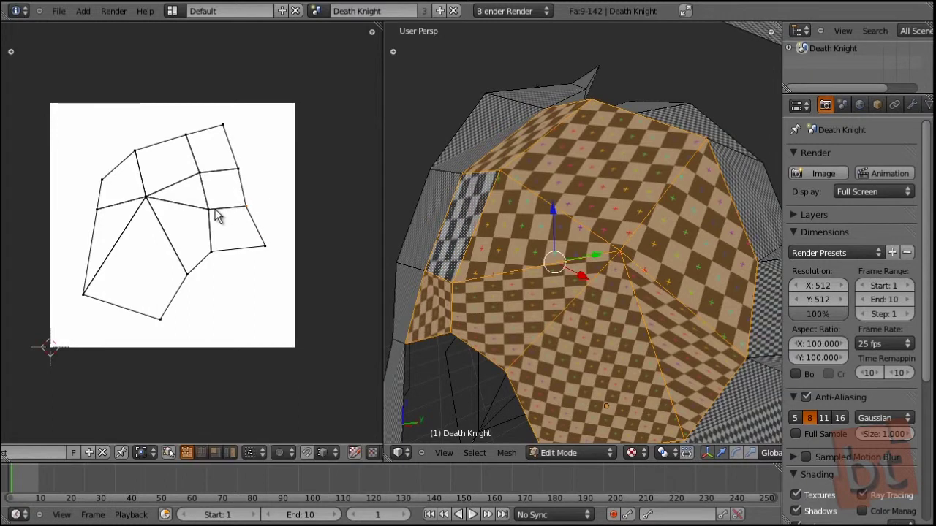
key("g")
left_click(259, 210)
Raise the two lower-right vertices of the UV layout slightly to shorten the faces beneath the seam.
right_click(213, 252)
key("g")
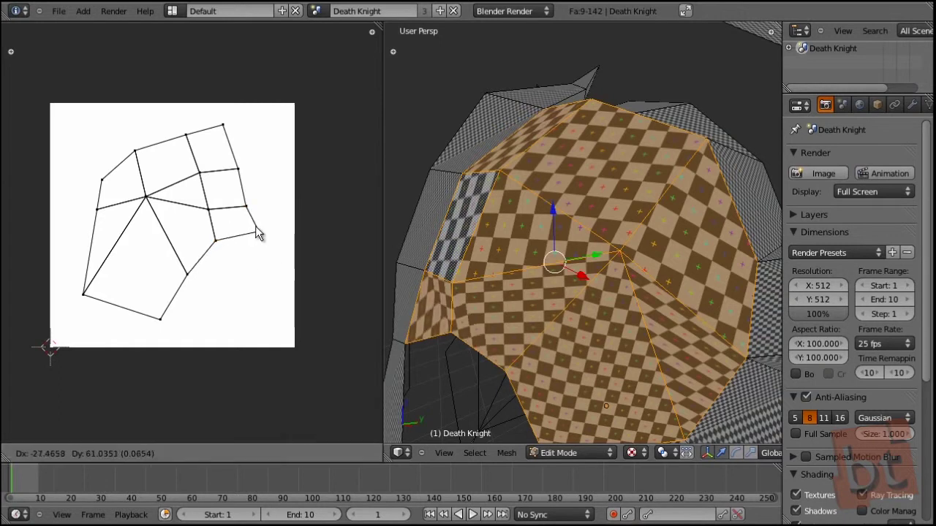
left_click(256, 232)
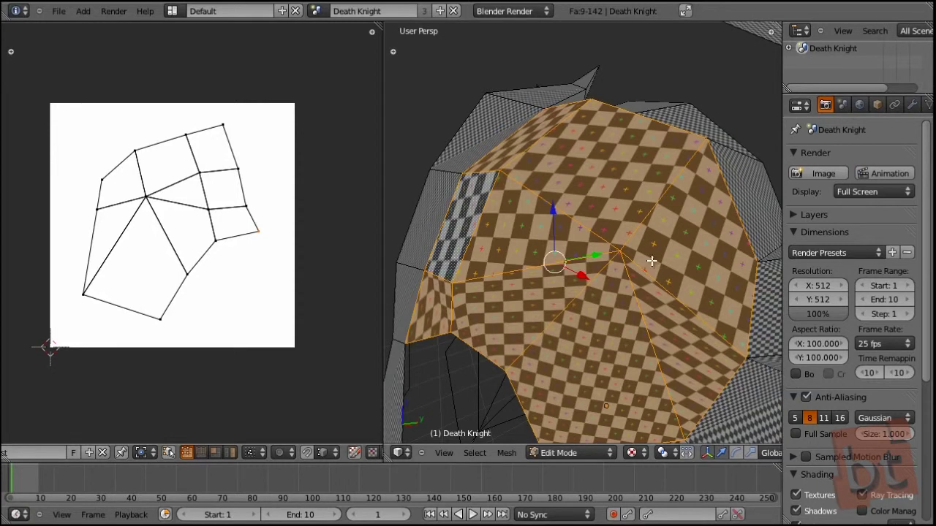
Try snapping the lowest UV vertex onto the joined vertex at the left end of the seam.
right_click(161, 320)
key("g")
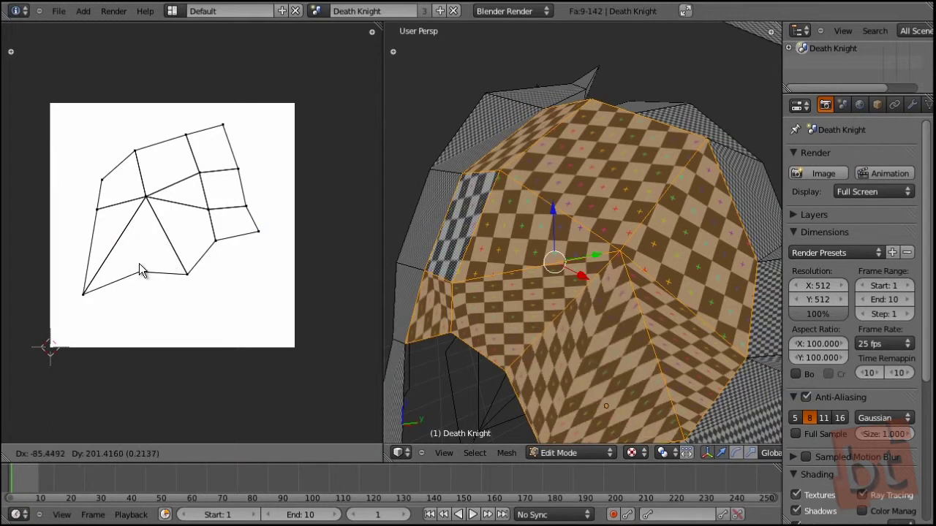
left_click(100, 208)
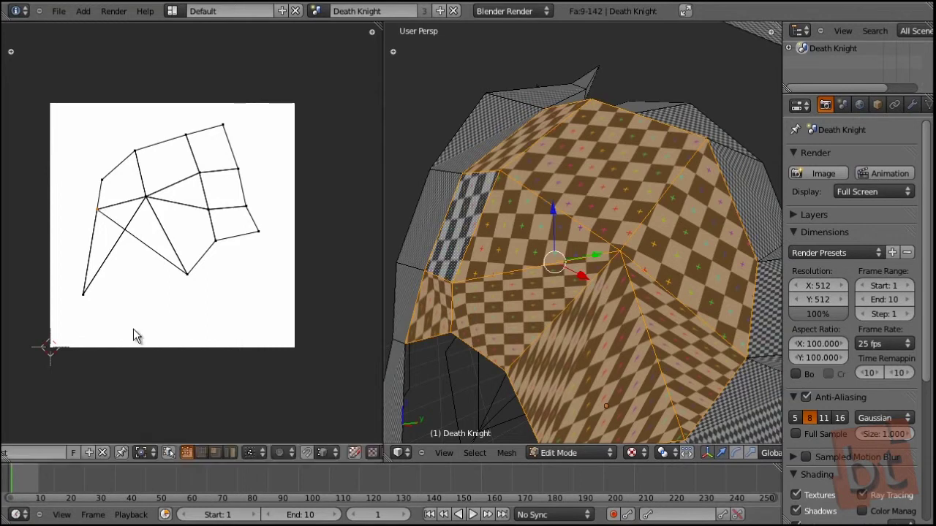
Nudge the joined vertex at the seam's left end upward and pull the overlapping vertex back down below it.
key("g")
left_click(100, 213)
right_click(101, 213)
key("g")
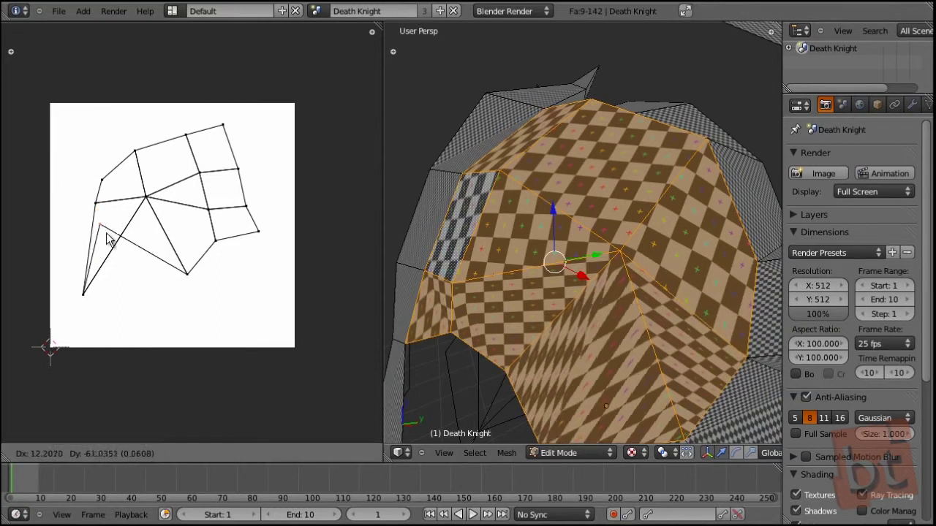
left_click(131, 308)
Move the lower-left, bottom and lower-middle vertices of the UV layout inward to form a compact lower border.
right_click(85, 291)
key("g")
left_click(88, 240)
right_click(128, 305)
key("g")
left_click(115, 270)
right_click(189, 279)
key("g")
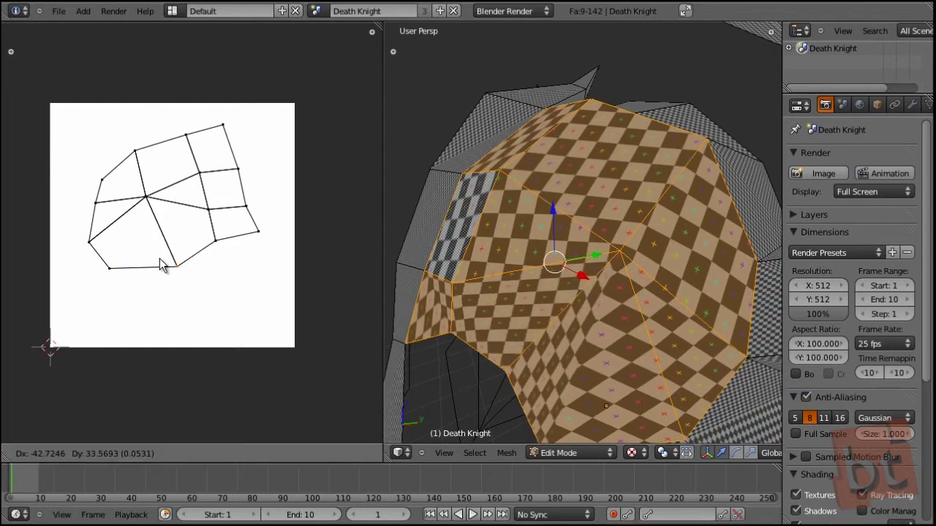
left_click(151, 255)
Shift the two lower-right border vertices slightly left so their edges run nearly straight down from the seam.
right_click(251, 232)
key("g")
left_click(243, 234)
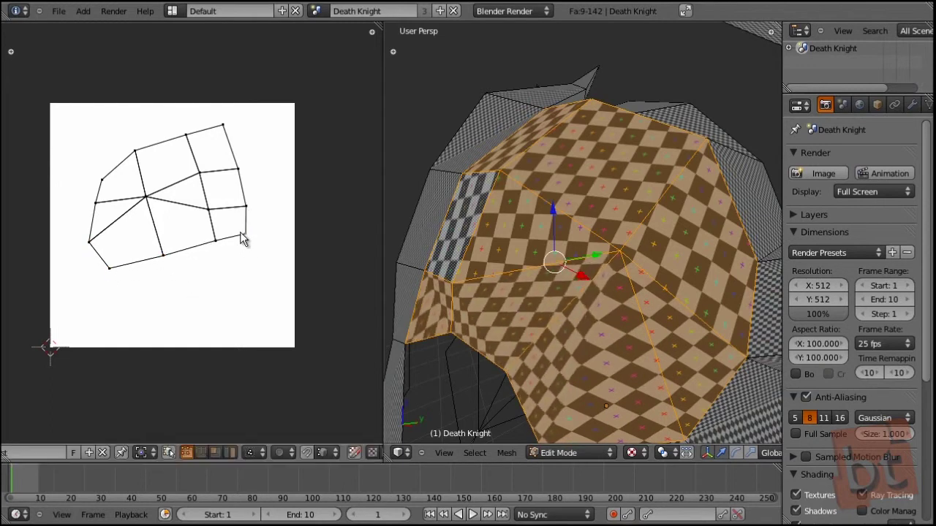
right_click(215, 253)
key("g")
left_click(205, 260)
Reposition the lower-middle border vertex almost directly below the shared central vertex of the UV layout.
right_click(171, 256)
key("g")
left_click(163, 266)
key("g")
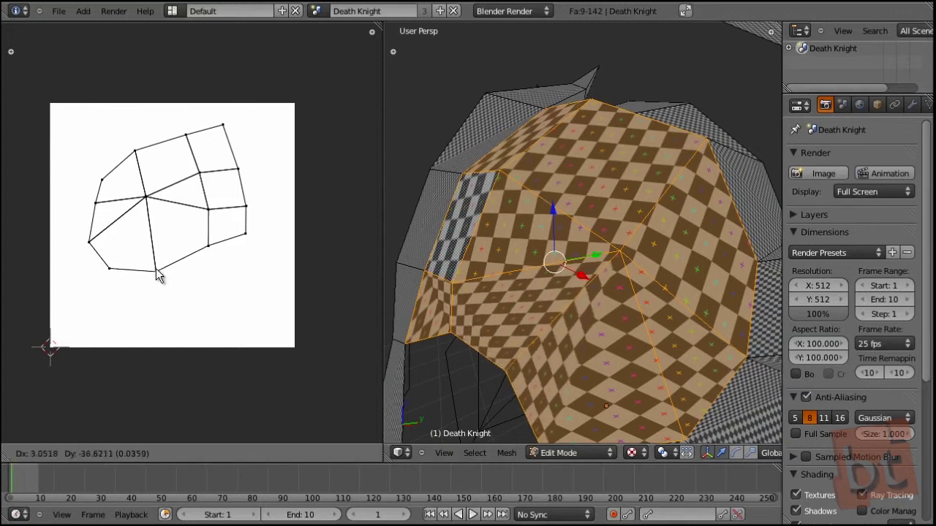
left_click(151, 236)
Raise the inner lower-right border vertex of the UV layout and move the lower-right corner vertex upward and outward.
right_click(209, 246)
key("g")
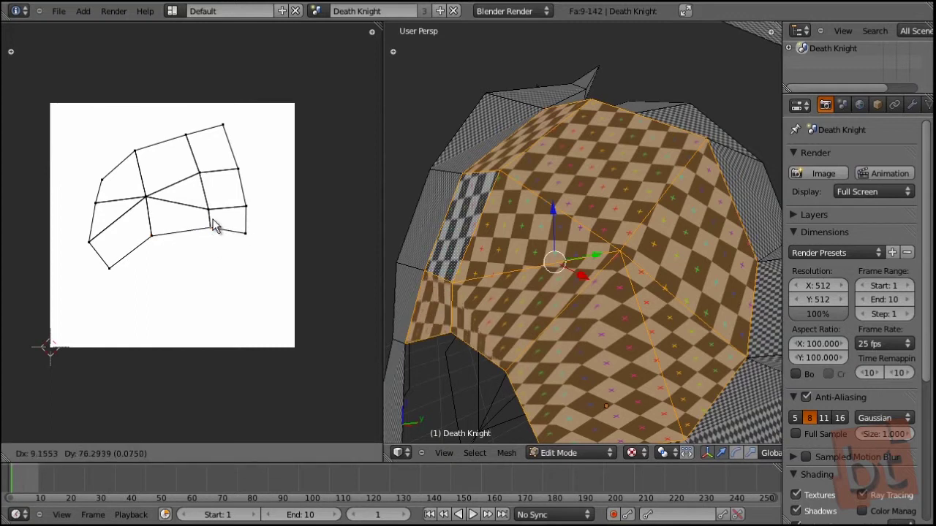
left_click(215, 228)
right_click(246, 232)
key("g")
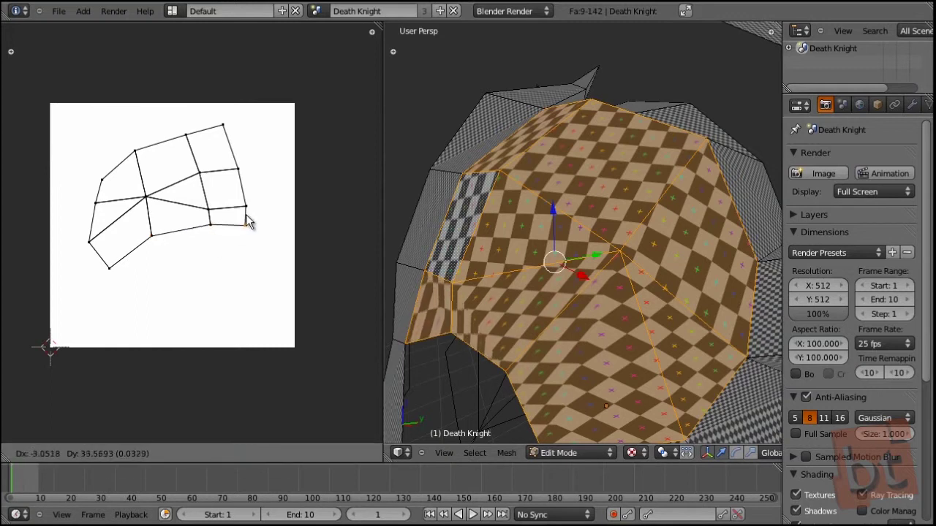
left_click(259, 213)
Lower the lower-right corner vertex to continue the right border's slant and shift its left neighbour slightly down.
mouse_move(647, 311)
middle_mouse_down()
mouse_move(704, 288)
mouse_move(669, 279)
mouse_move(647, 309)
middle_mouse_up()
scroll(681, 298, "down", 4)
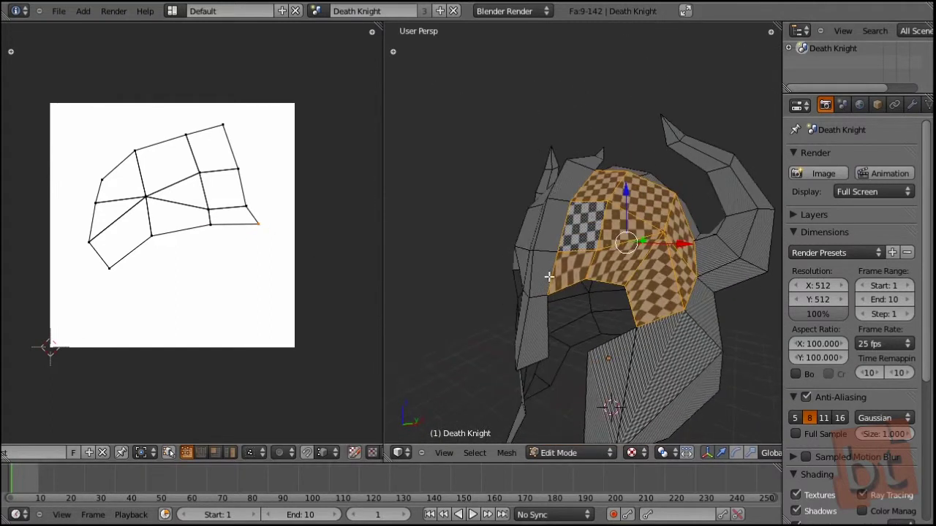
key("g")
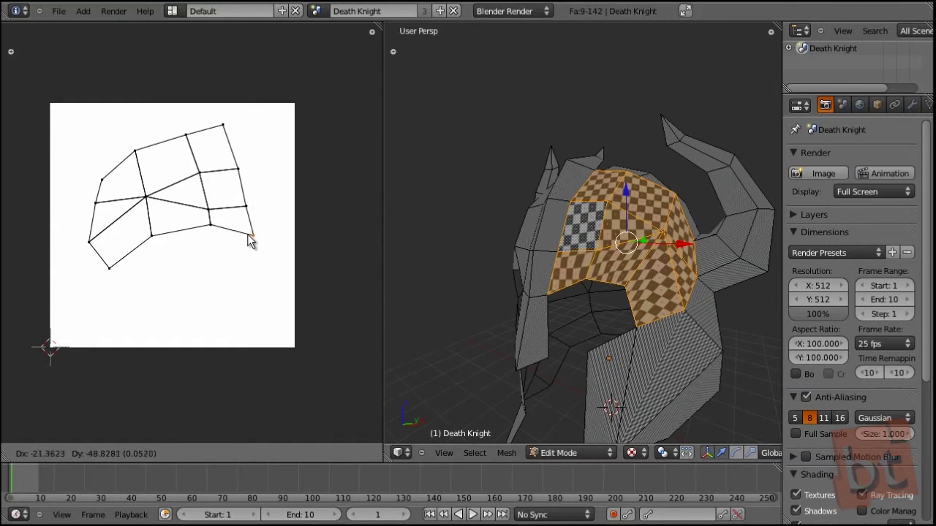
left_click(248, 236)
right_click(215, 231)
key("g")
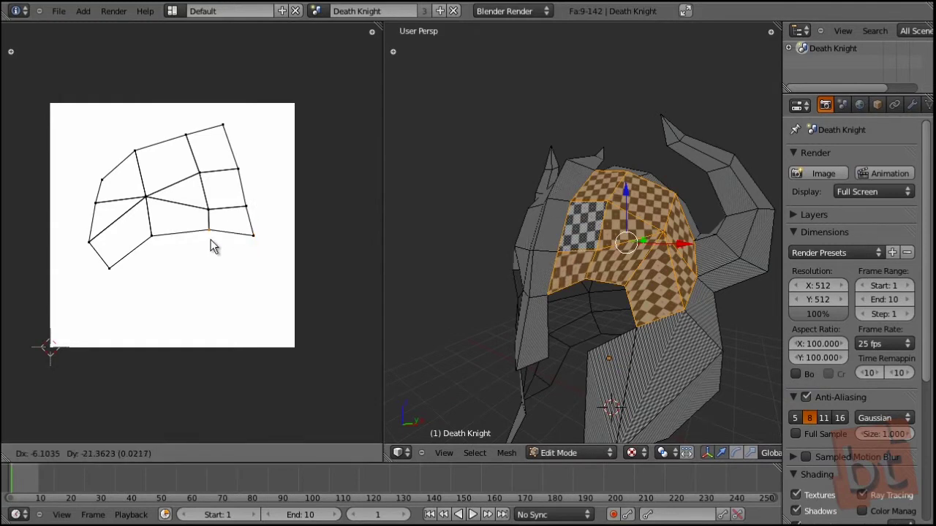
left_click(212, 247)
Pull the bottom vertex and the lower-left vertex of the UV layout inward toward the shared central vertex.
middle_click_drag(680, 307, 586, 245)
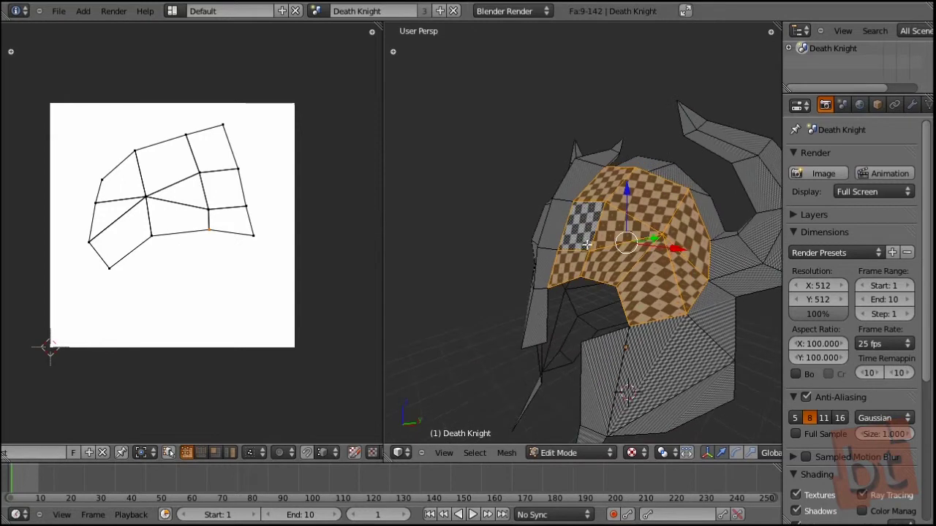
right_click(109, 268)
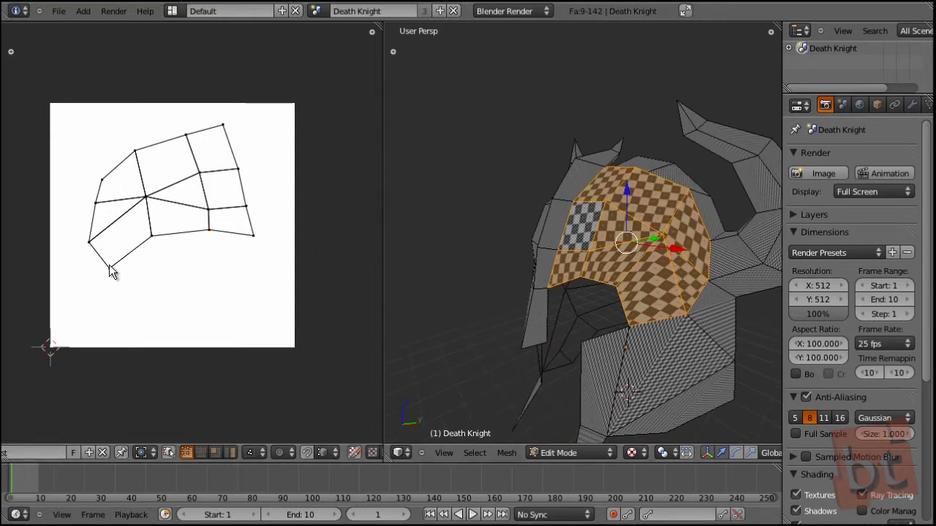
key("g")
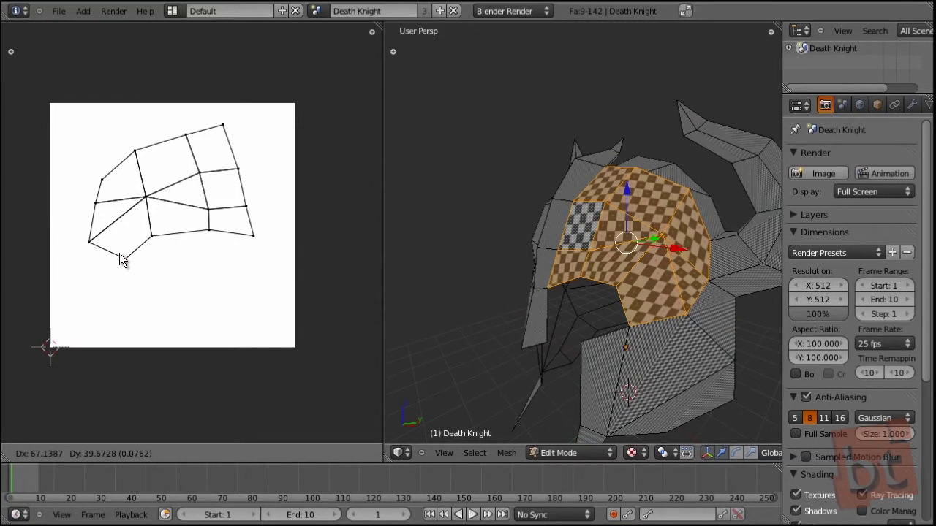
left_click(122, 259)
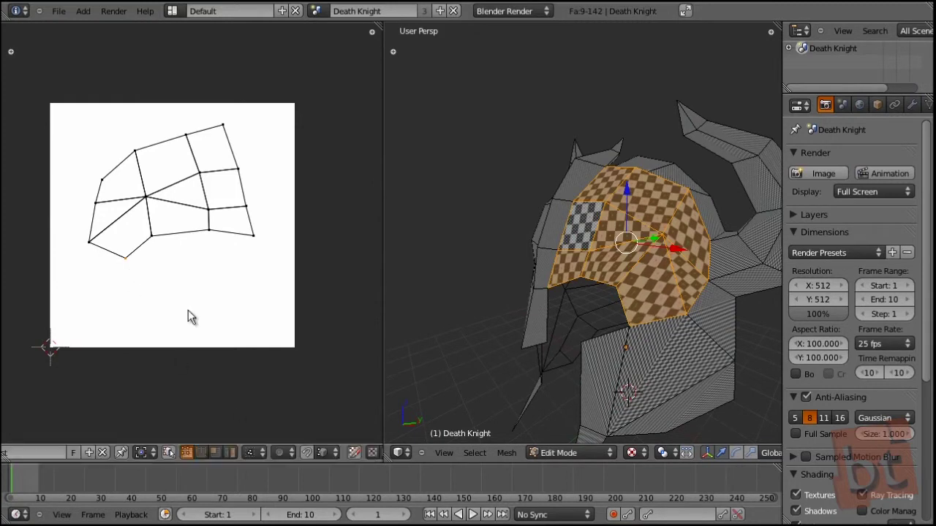
right_click(89, 243)
key("g")
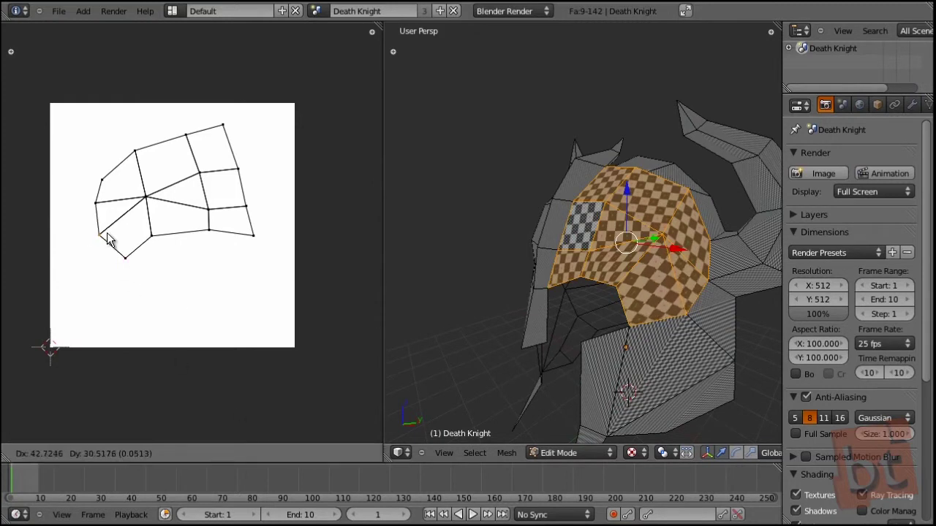
left_click(108, 237)
Select the three lower cheek faces of the helmet and unwrap them.
middle_click_drag(658, 280, 651, 305)
middle_click_drag(677, 339, 663, 319)
scroll(663, 323, "down", 3)
middle_click_drag(607, 311, 630, 331)
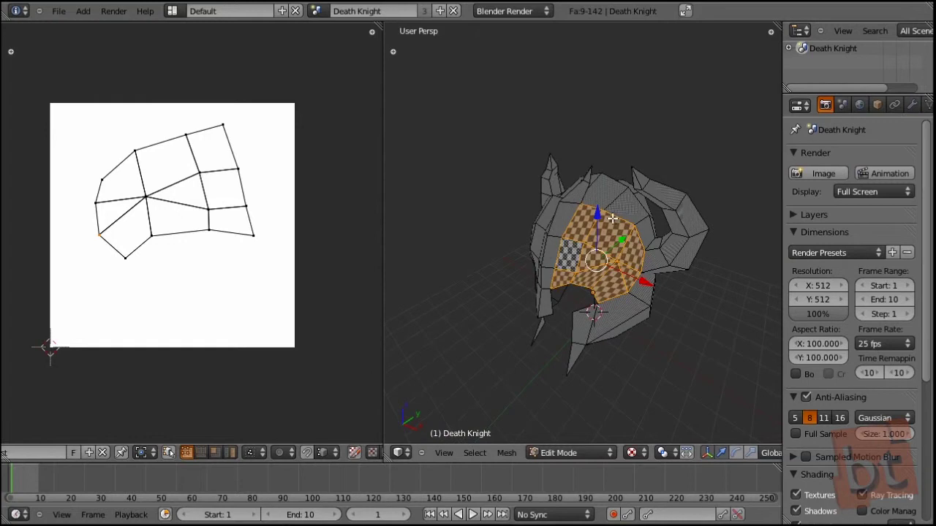
middle_click_drag(623, 297, 595, 291)
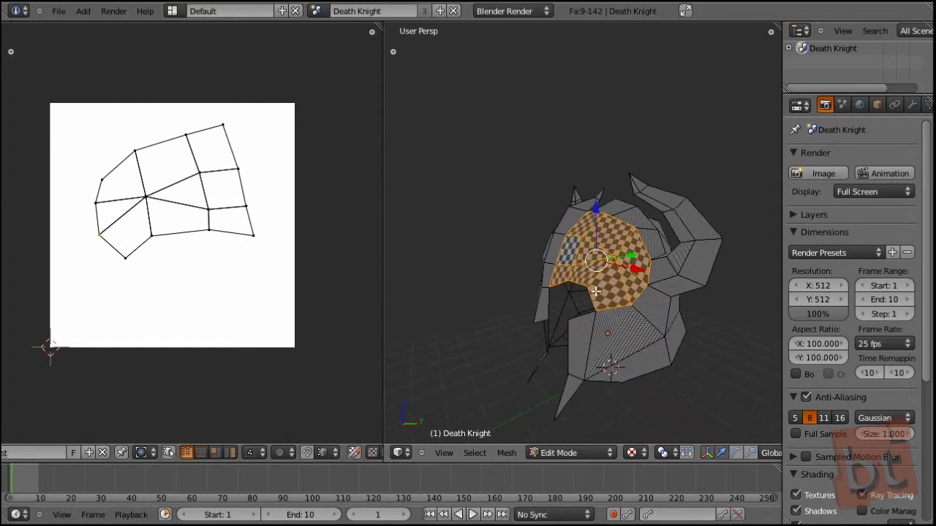
right_click(582, 358)
right_click(612, 357, "shift")
right_click(635, 371, "shift")
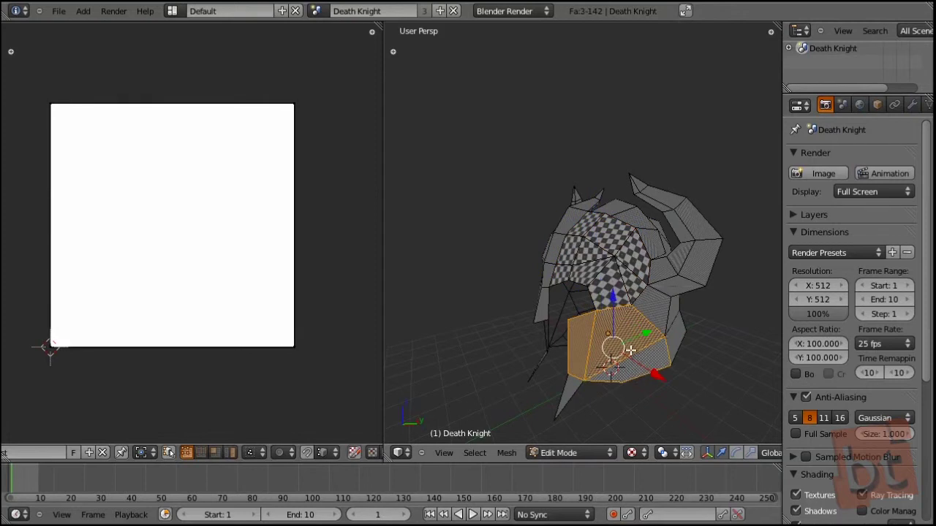
key("u")
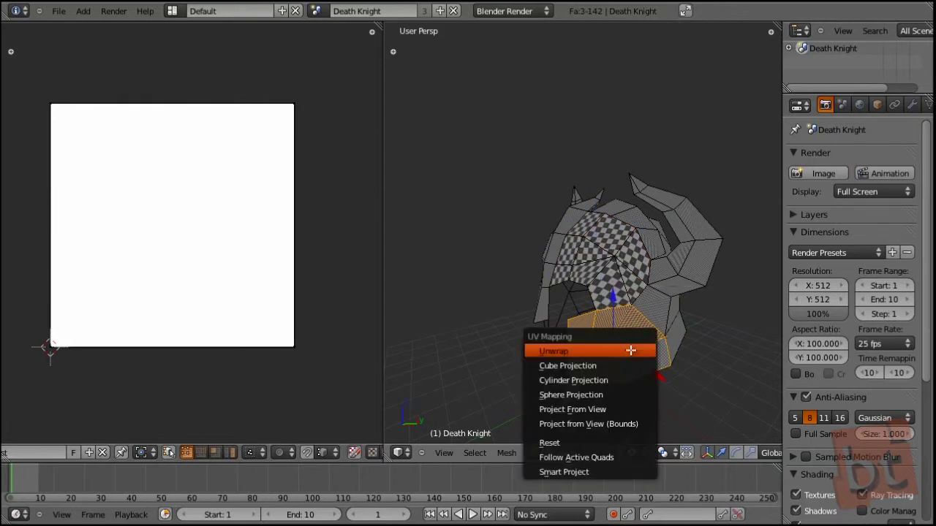
left_click(596, 353)
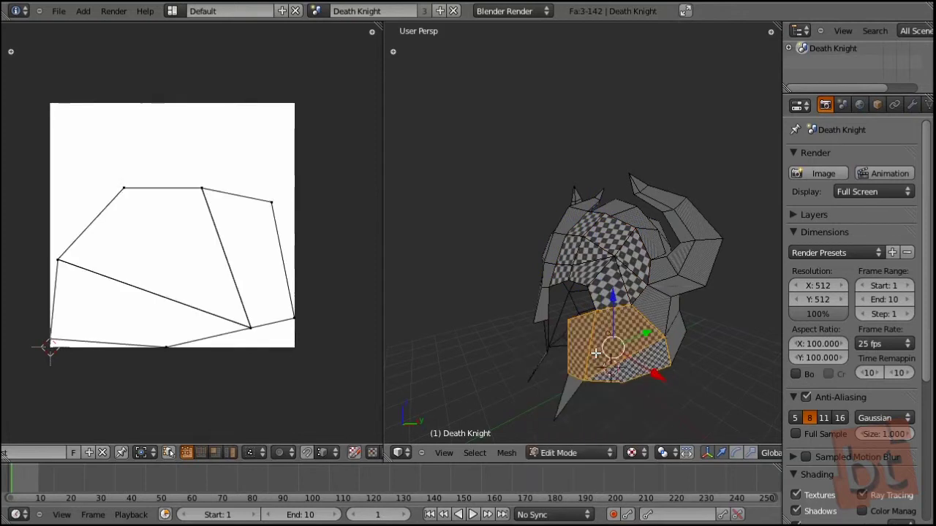
Display the UVs of all faces and move the upper helmet island up, clear of the cheek island.
key("a")
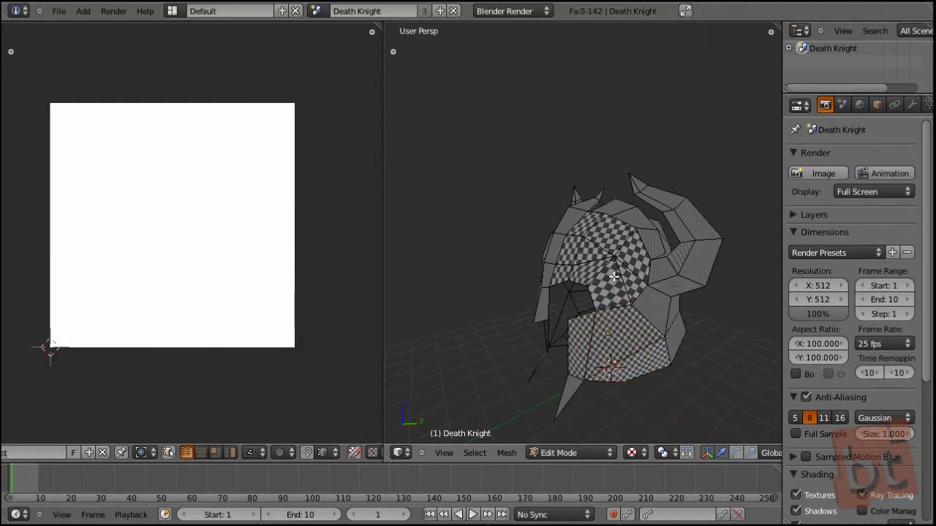
key("a")
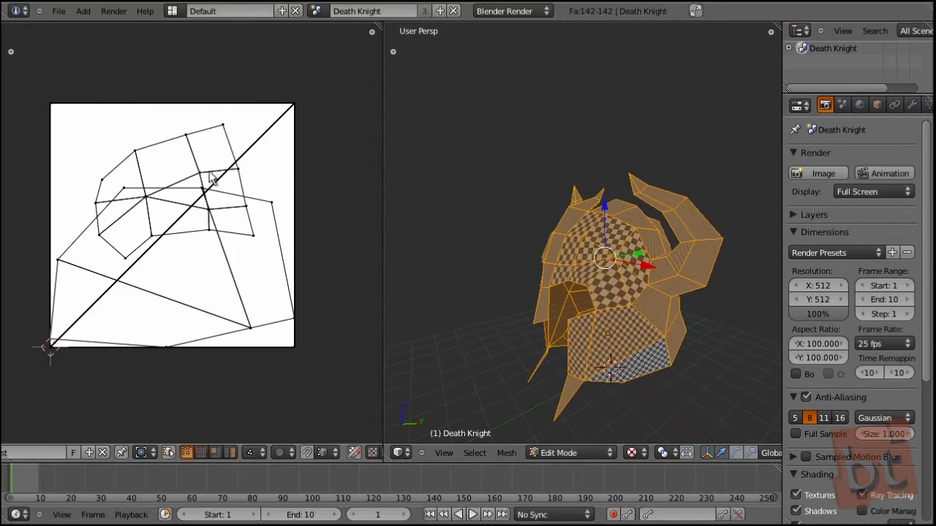
key("l")
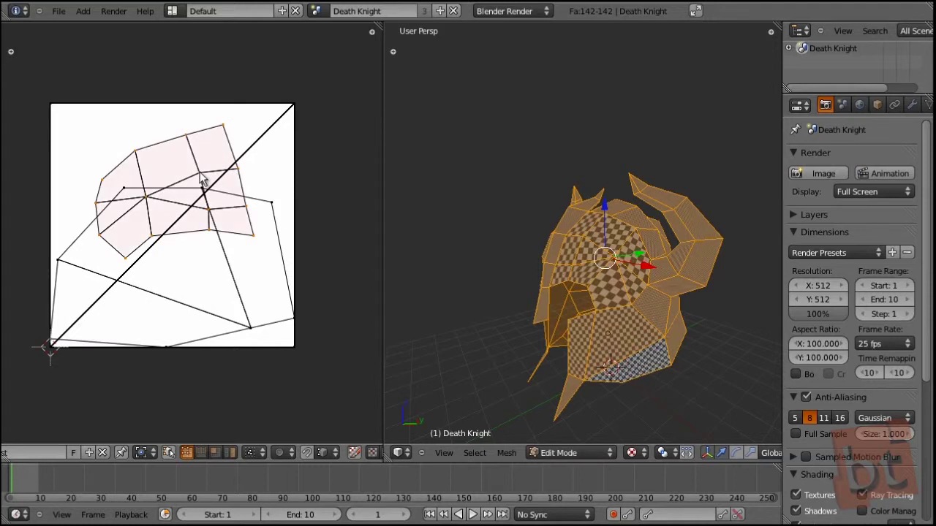
key("g")
left_click(189, 103)
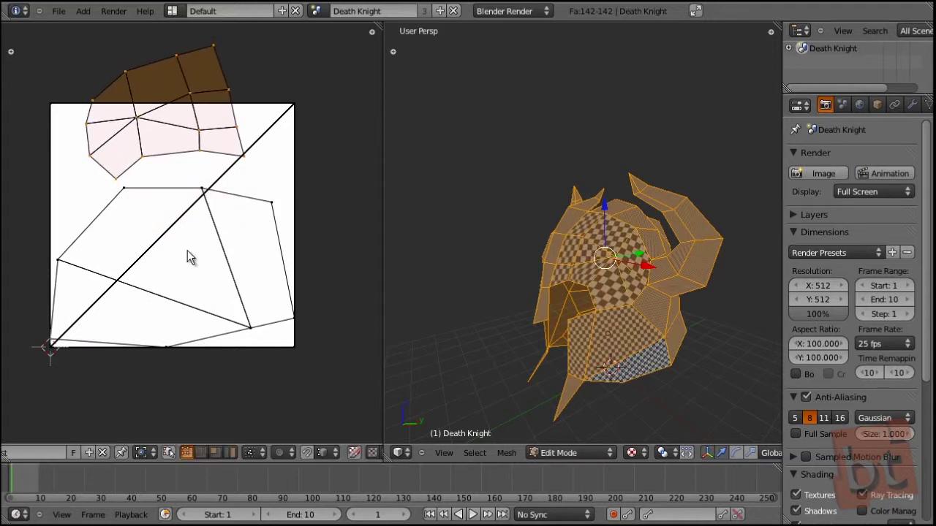
key("g")
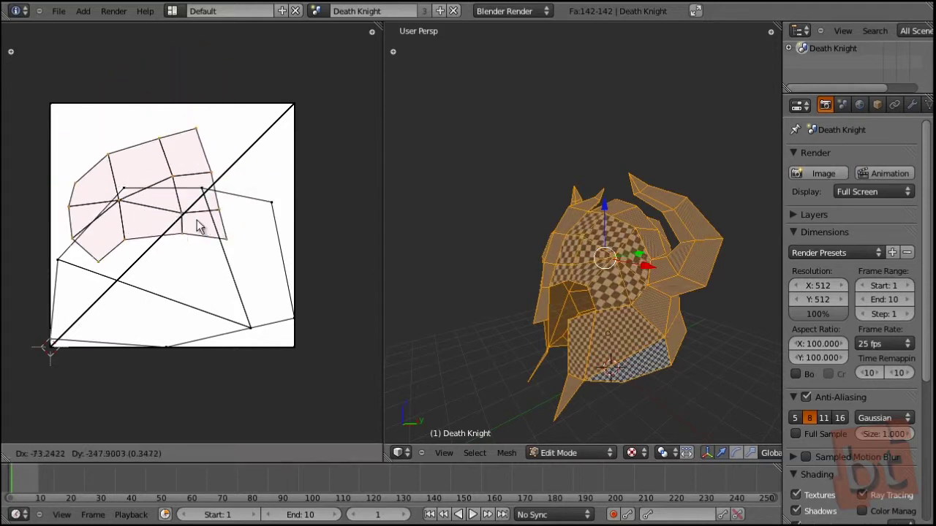
key("Escape")
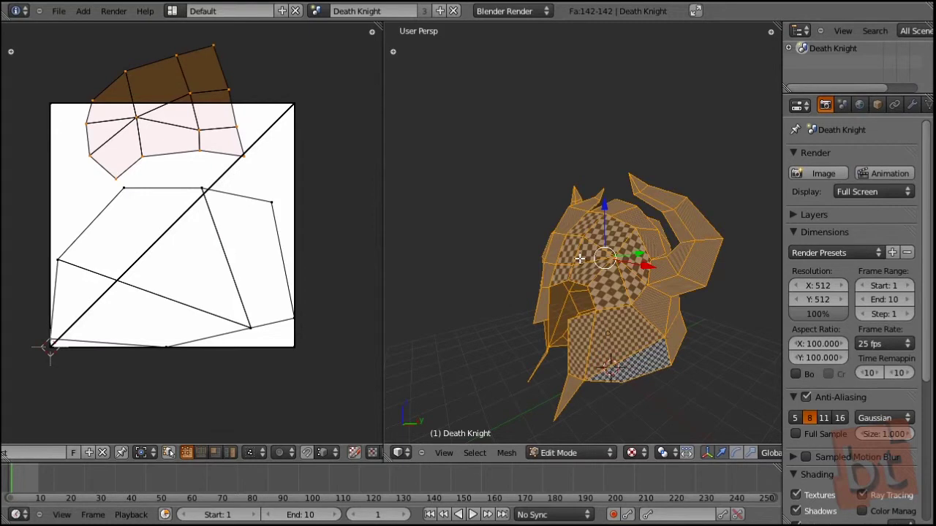
key("g")
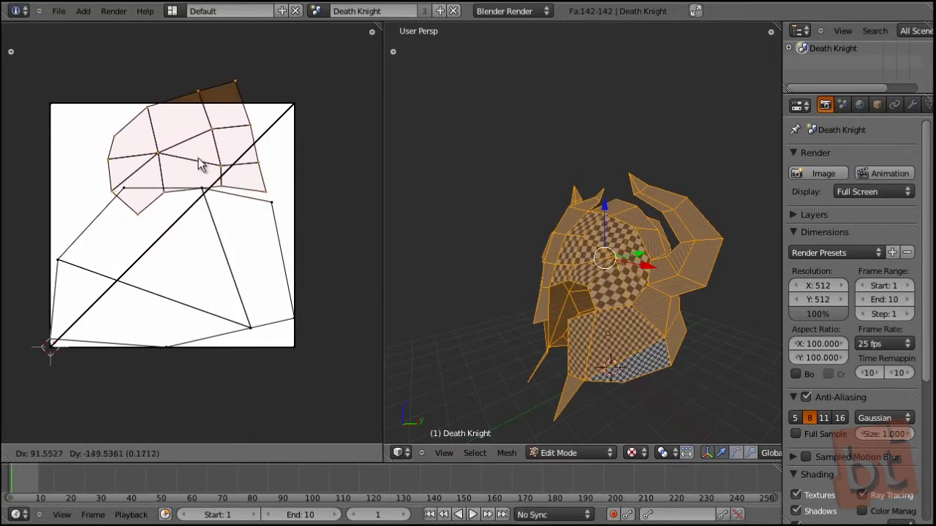
left_click(170, 132)
Try linked selection on the cheek island and the upper helmet island in the UV layout.
key("a")
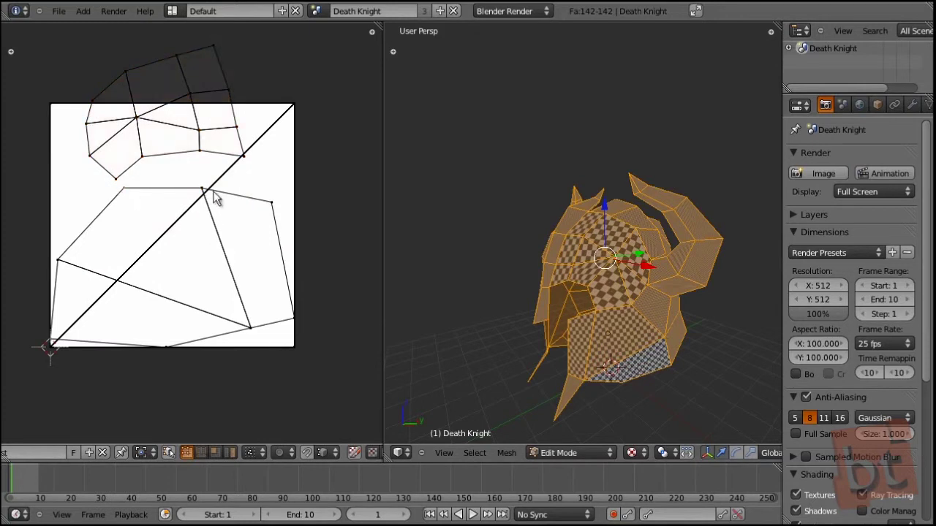
key("l")
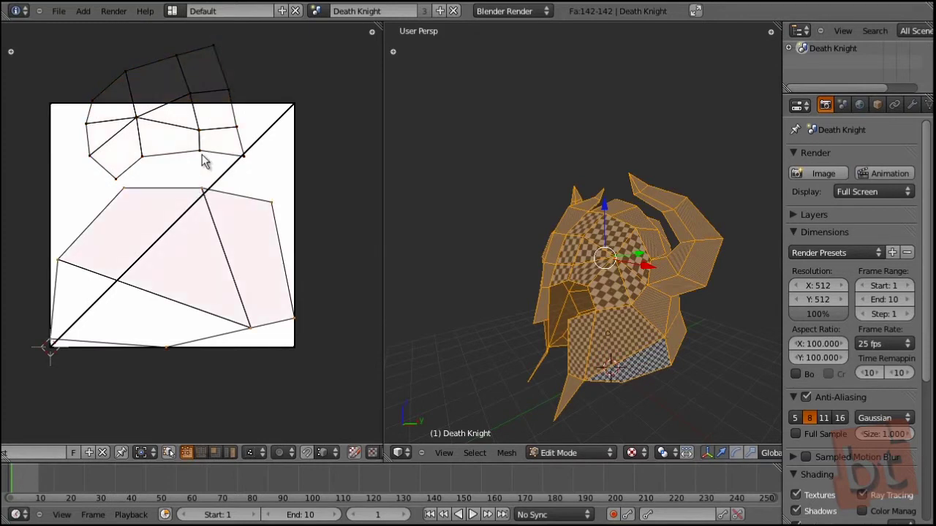
key("l")
key("shift+l")
key("shift+l")
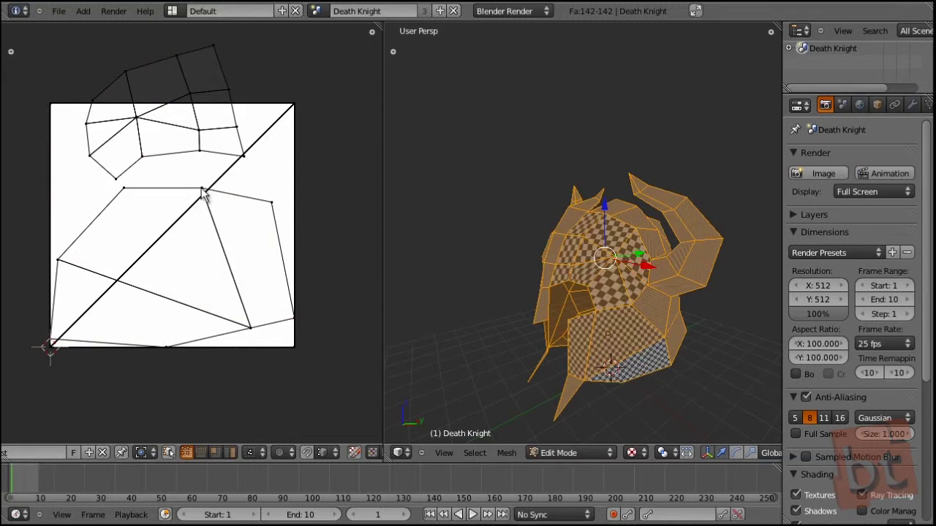
Clear the mesh selection and, in face select mode, select the five front faces of the checkered helmet side.
key("a")
middle_click_drag(640, 299, 612, 298)
key("ctrl+Tab")
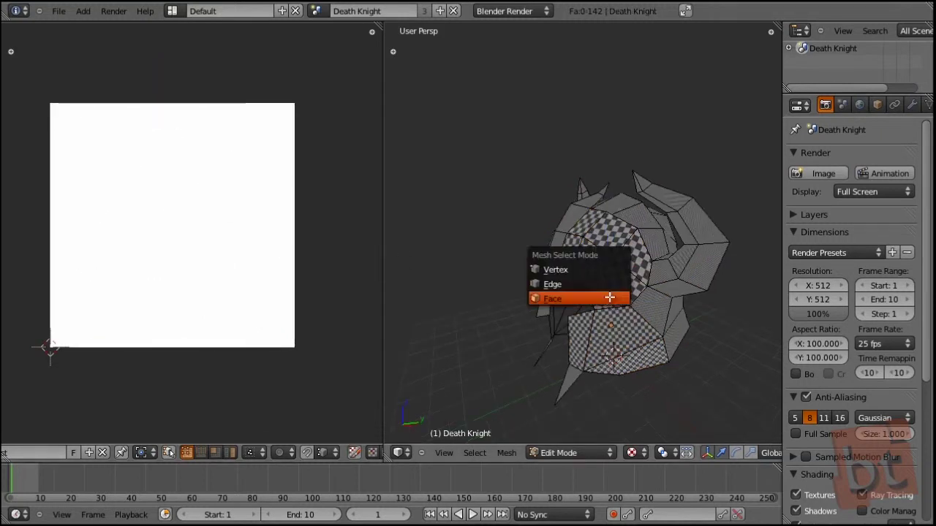
left_click(609, 297)
right_click(606, 219)
right_click(589, 236, "shift")
right_click(564, 252, "shift")
right_click(565, 259, "shift")
right_click(563, 267, "shift")
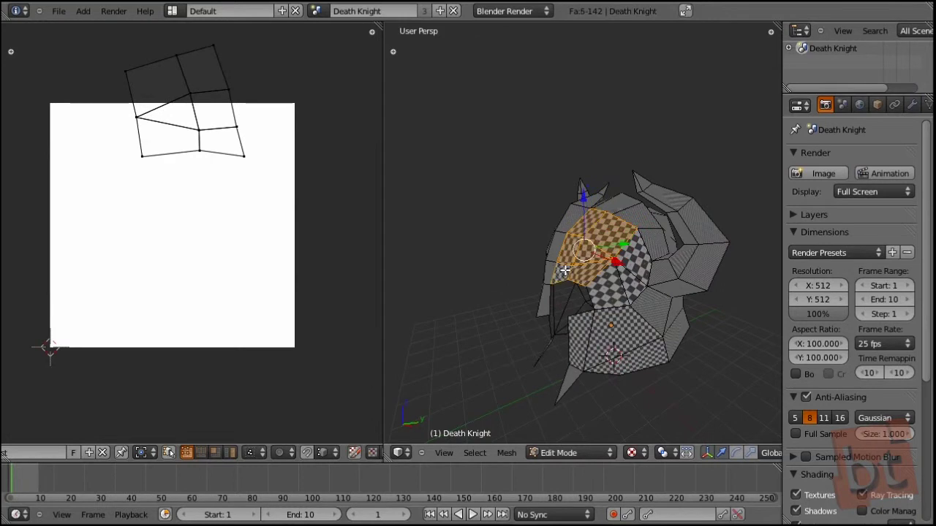
Add the remaining checkered upper side faces and the three adjoining faces behind them to the selection.
right_click(617, 285, "shift")
right_click(630, 282, "shift")
right_click(638, 268, "shift")
right_click(656, 240, "shift")
right_click(644, 218, "shift")
right_click(627, 205, "shift")
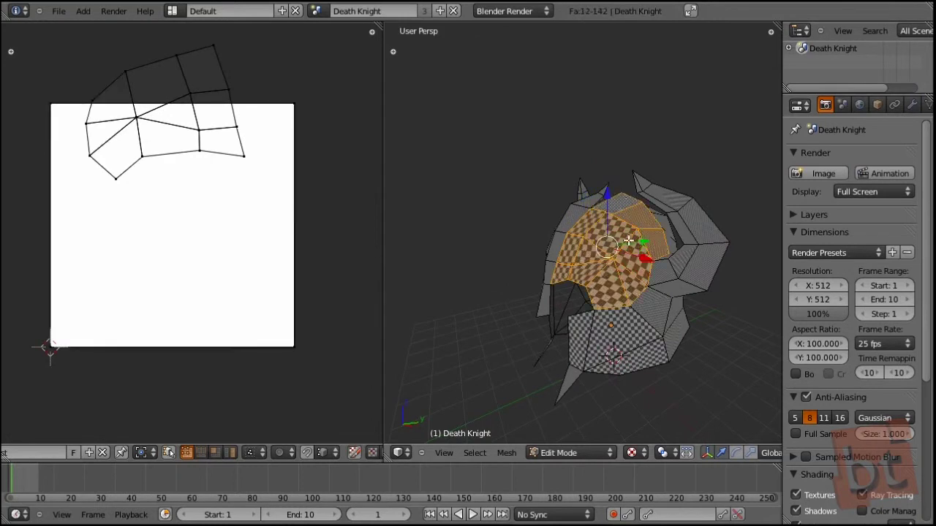
Add the lower cheek faces, the adjoining rear face and the chin spike face, and unwrap the whole selection together.
middle_click_drag(641, 348, 640, 317)
right_click(644, 317, "shift")
right_click(621, 337, "shift")
right_click(580, 343, "shift")
right_click(628, 376, "shift")
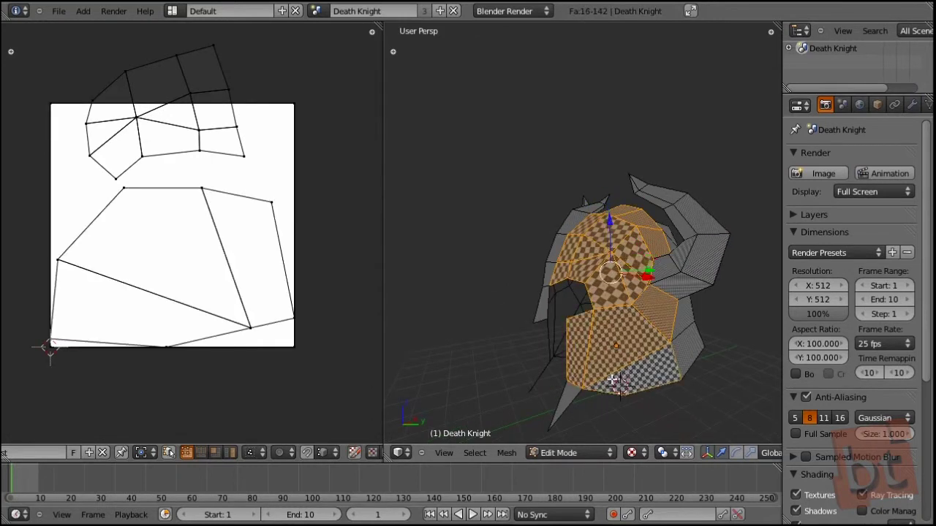
right_click(572, 396, "shift")
middle_click_drag(627, 359, 613, 373)
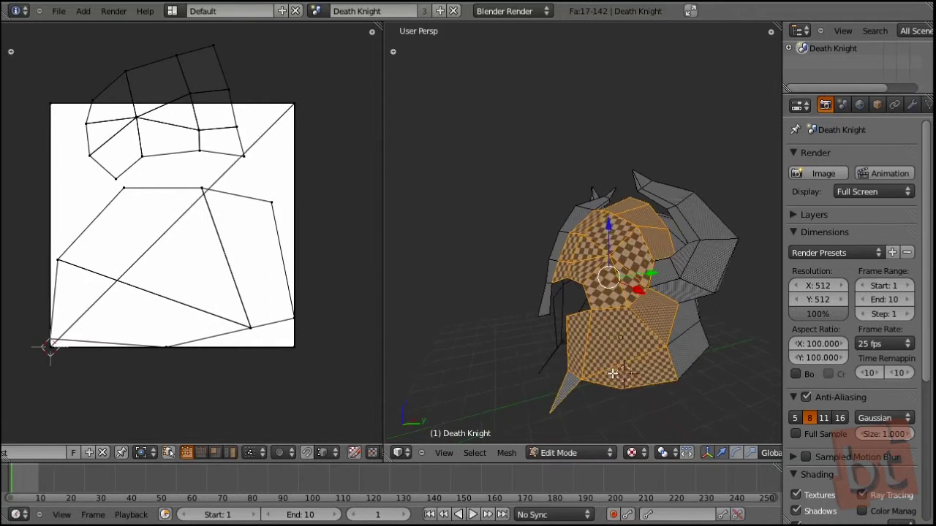
key("u")
left_click(627, 332)
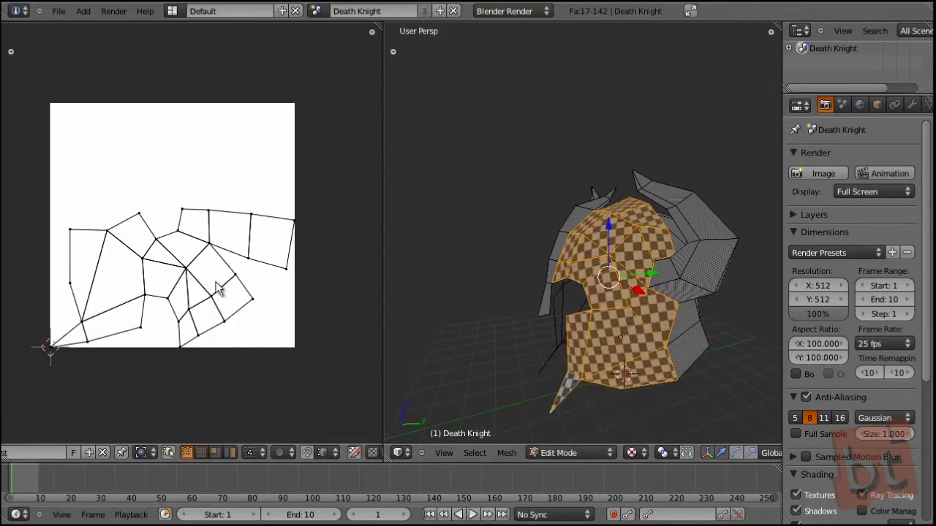
Select the entire new UV layout and rotate it counterclockwise in two passes to stand roughly upright.
key("a")
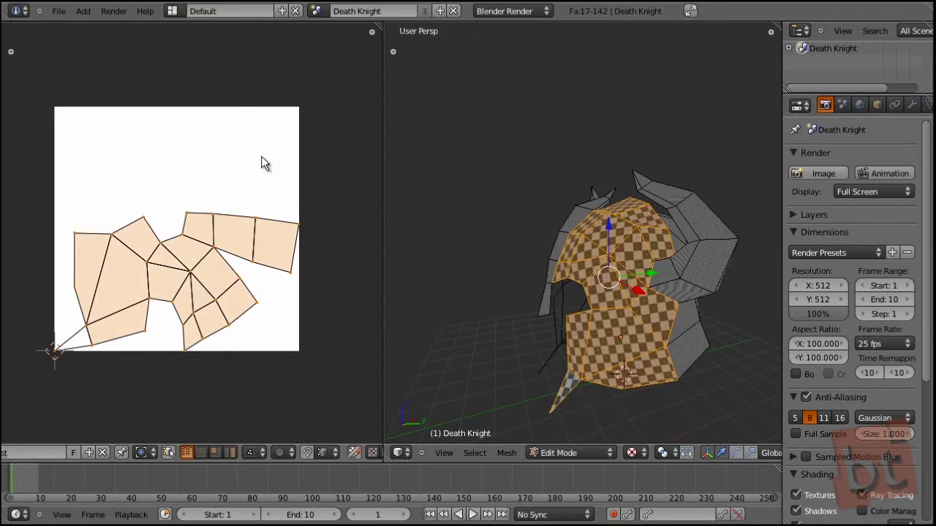
key("r")
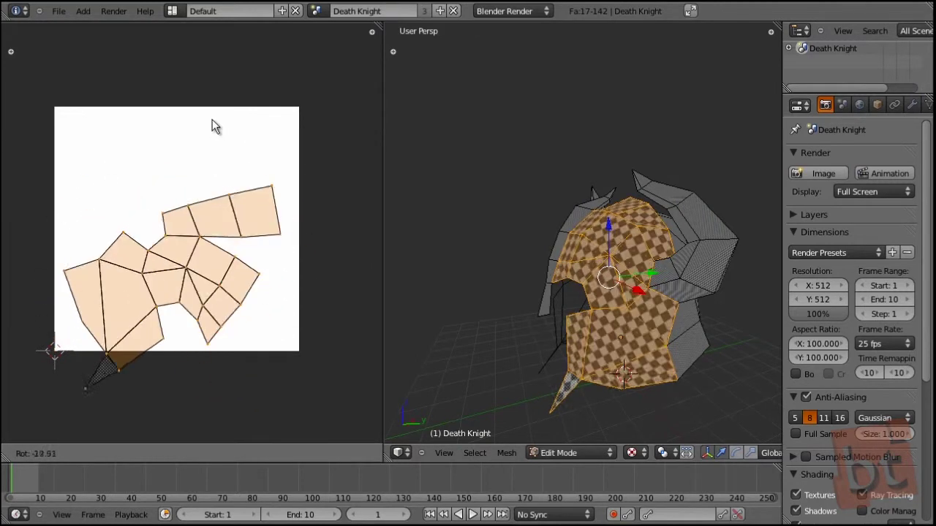
left_click(182, 118)
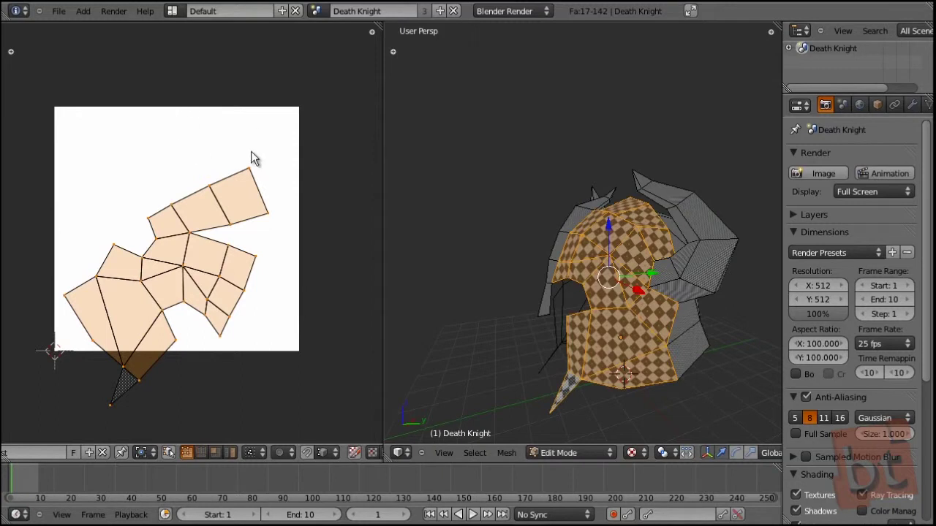
key("r")
left_click(288, 97)
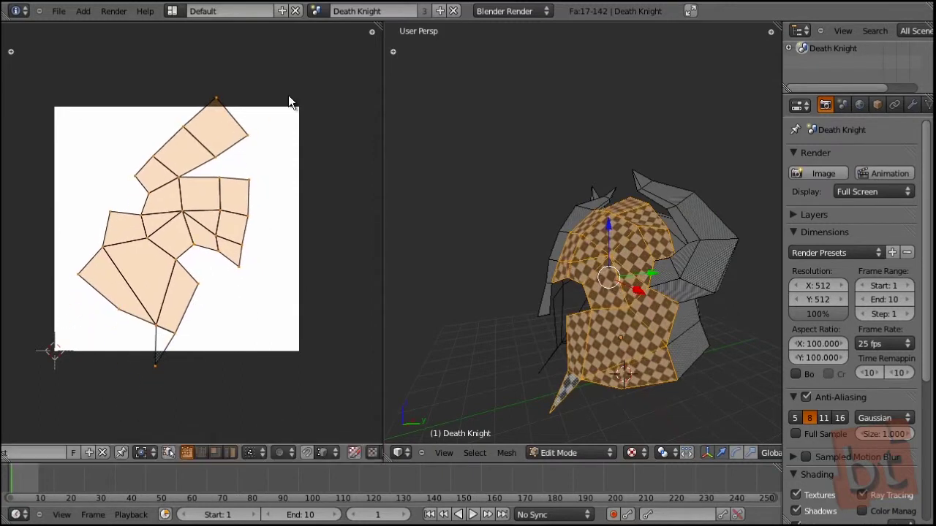
Scale the whole UV layout down to fit inside the image bounds and rotate it about 28° counterclockwise.
key("s")
left_click(256, 161)
scroll(237, 190, "up", 2)
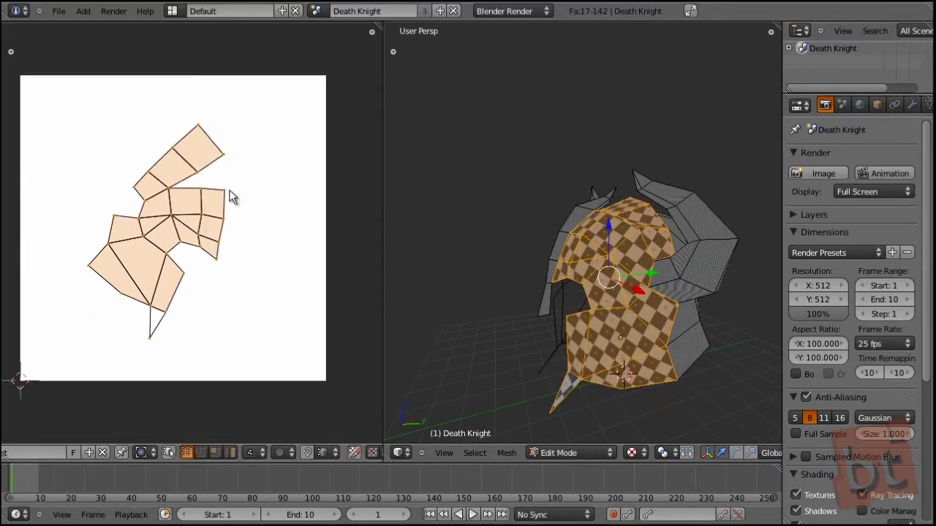
key("r")
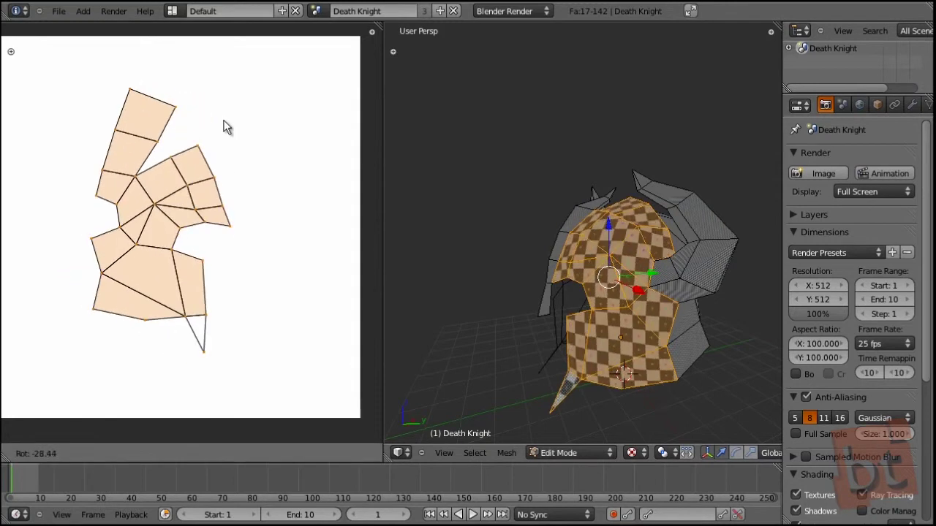
left_click(224, 126)
key("a")
key("l")
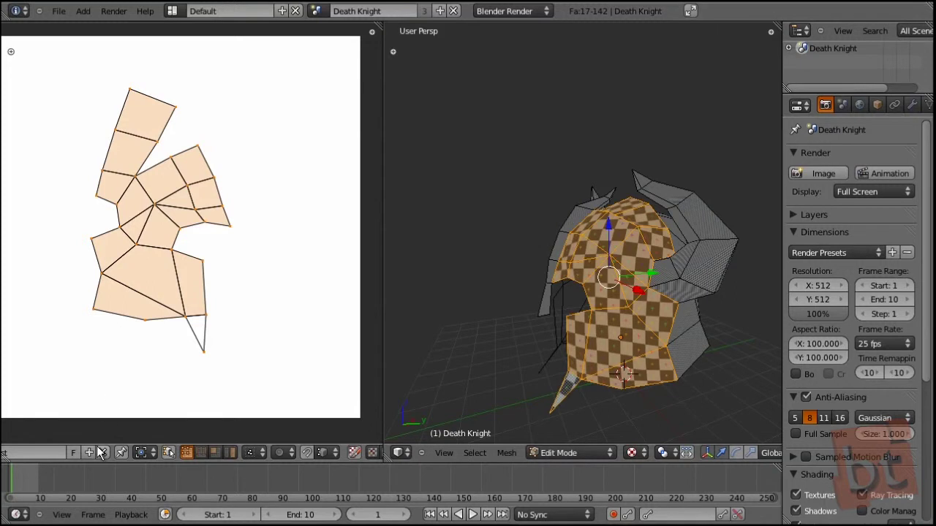
scroll(57, 452, "up", 5)
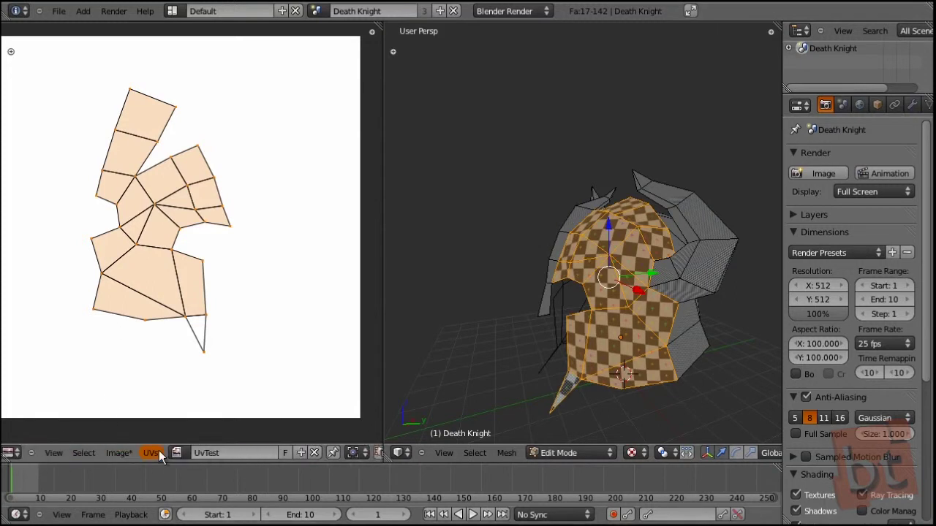
left_click(159, 452)
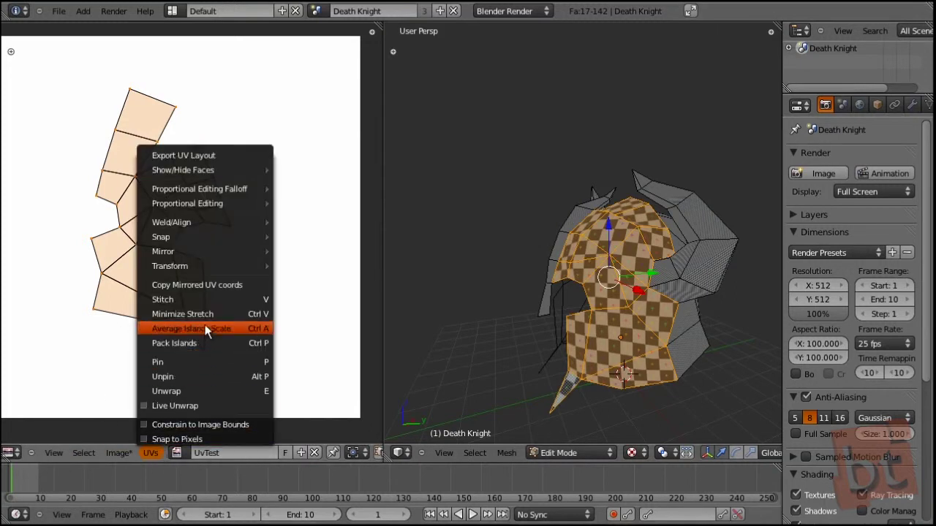
mouse_move(192, 254)
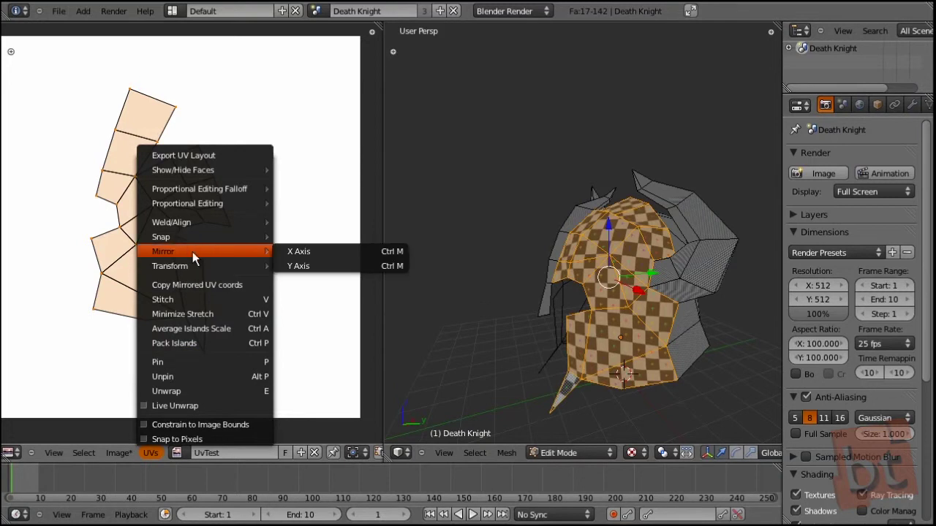
left_click(318, 256)
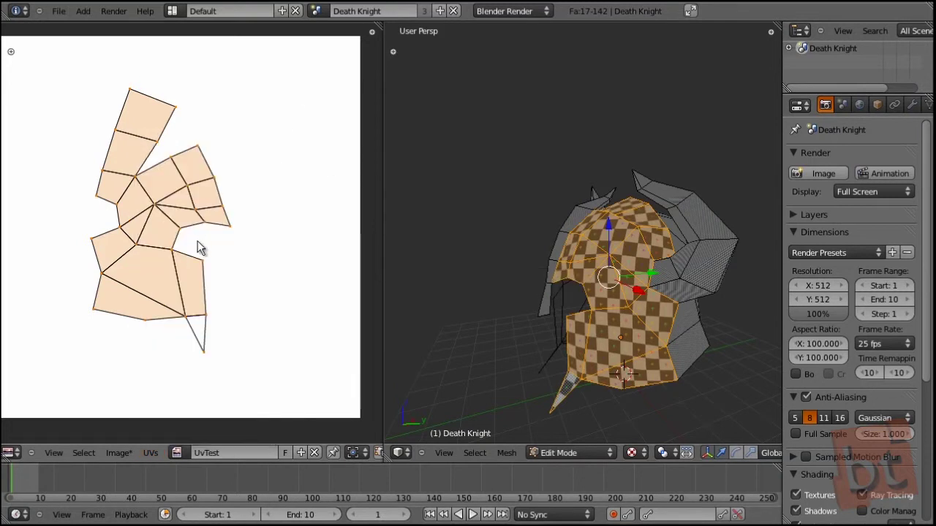
Mirror the entire selected UV layout along the X axis.
middle_click_drag(178, 267, 196, 263)
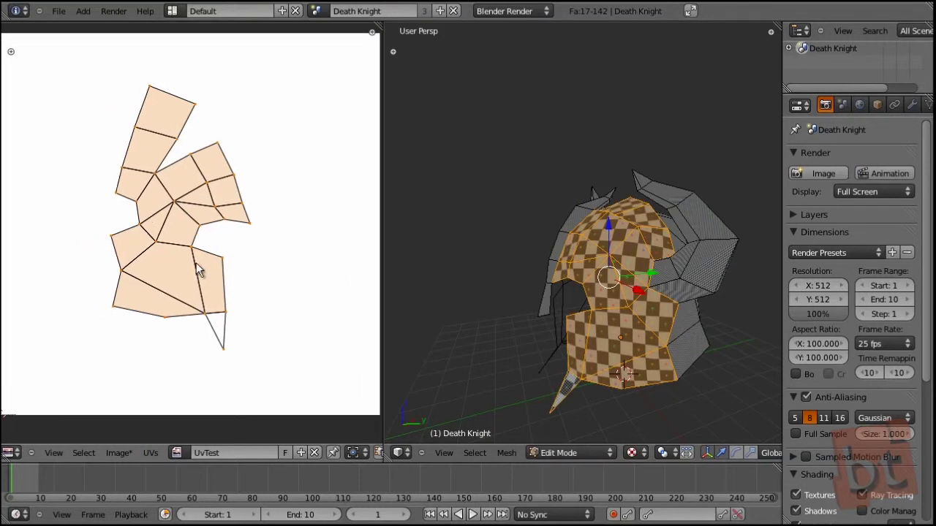
mouse_move(171, 334)
middle_mouse_down()
mouse_move(188, 334)
mouse_move(178, 319)
mouse_move(174, 327)
middle_mouse_up()
key("a")
key("a")
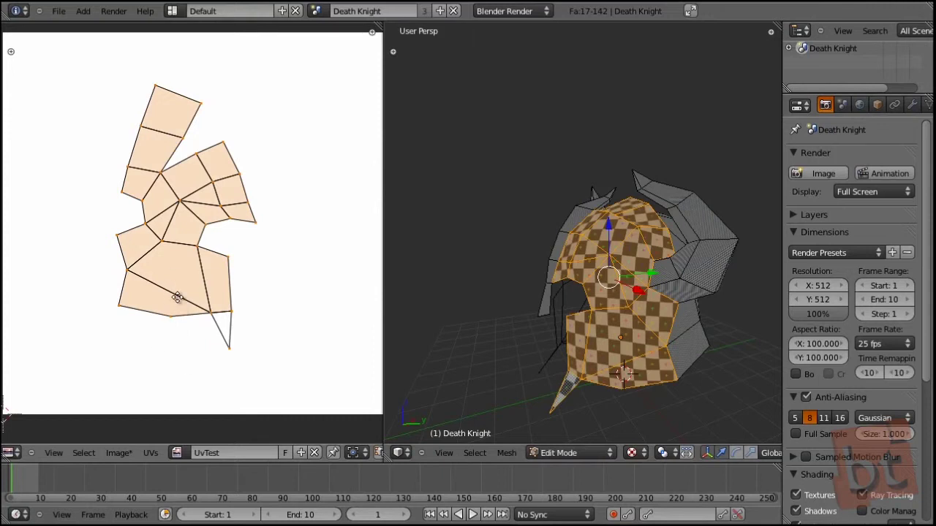
middle_click_drag(177, 297, 174, 315)
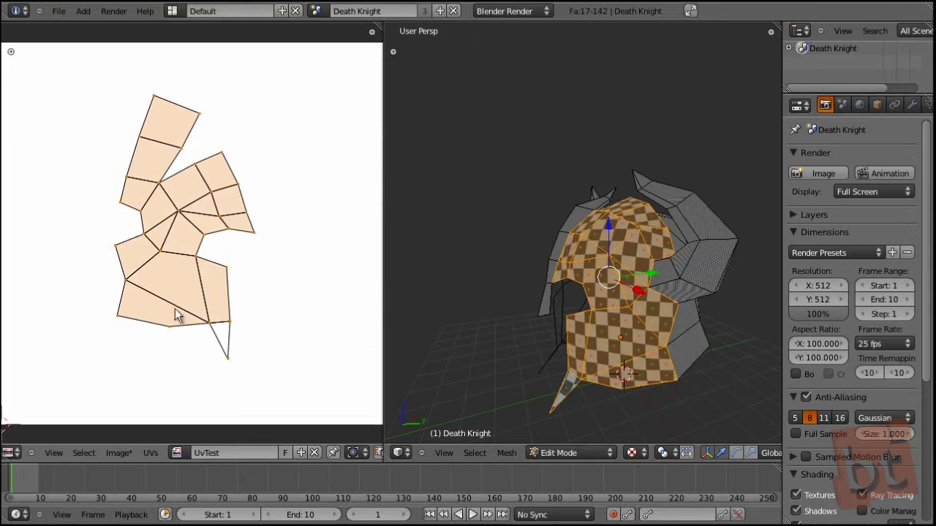
left_click(56, 453)
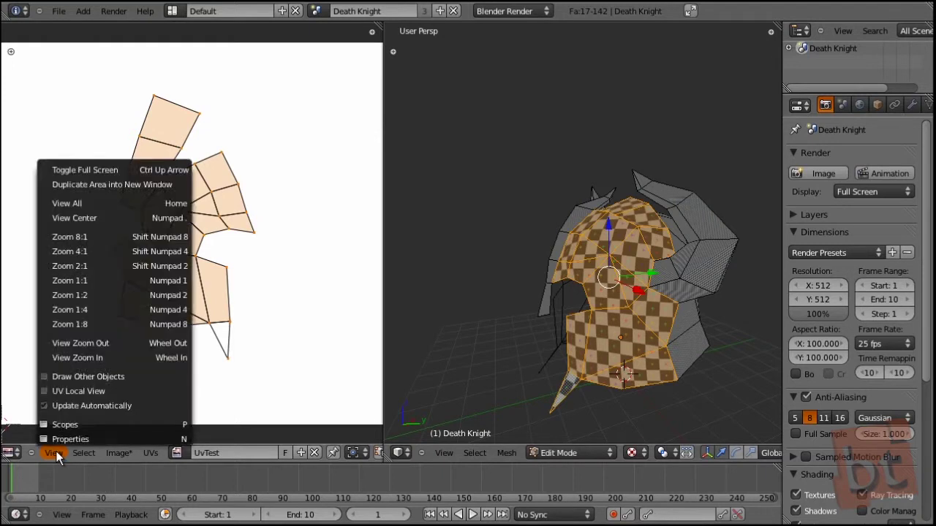
left_click(149, 452)
mouse_move(231, 221)
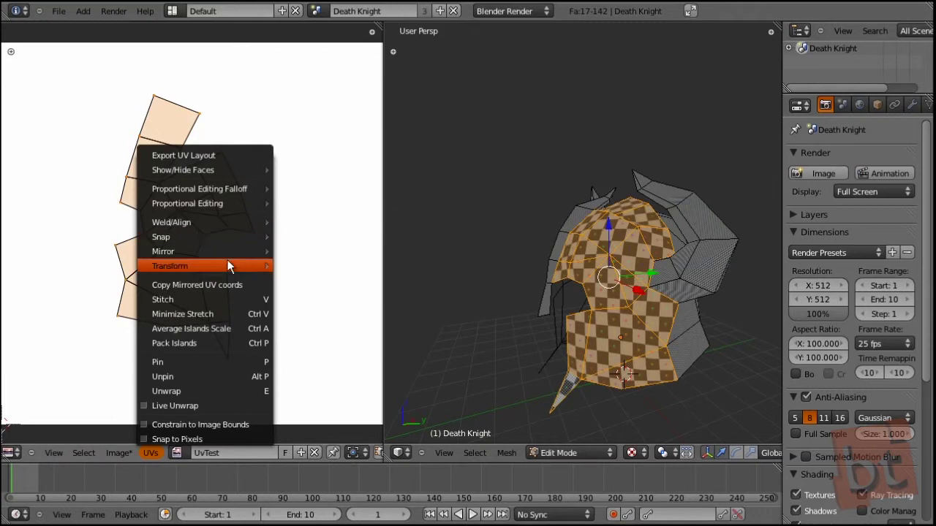
mouse_move(223, 251)
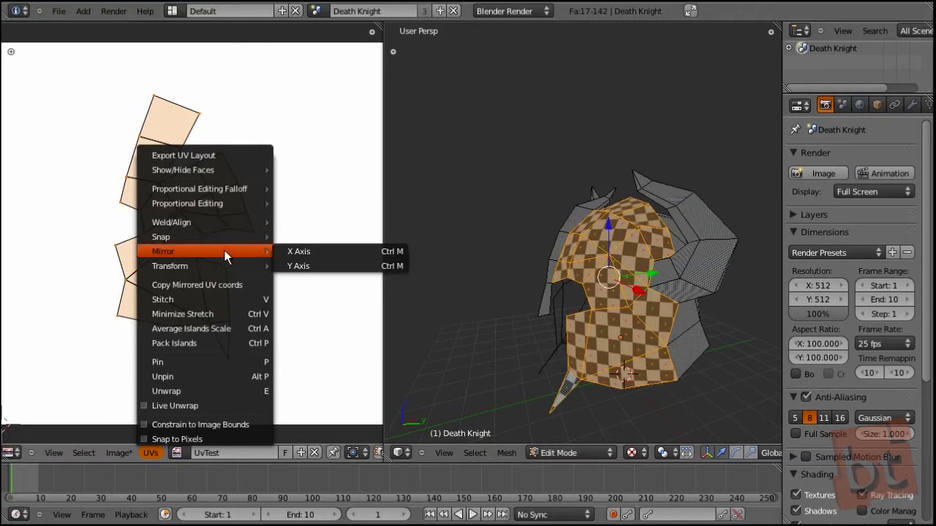
left_click(327, 250)
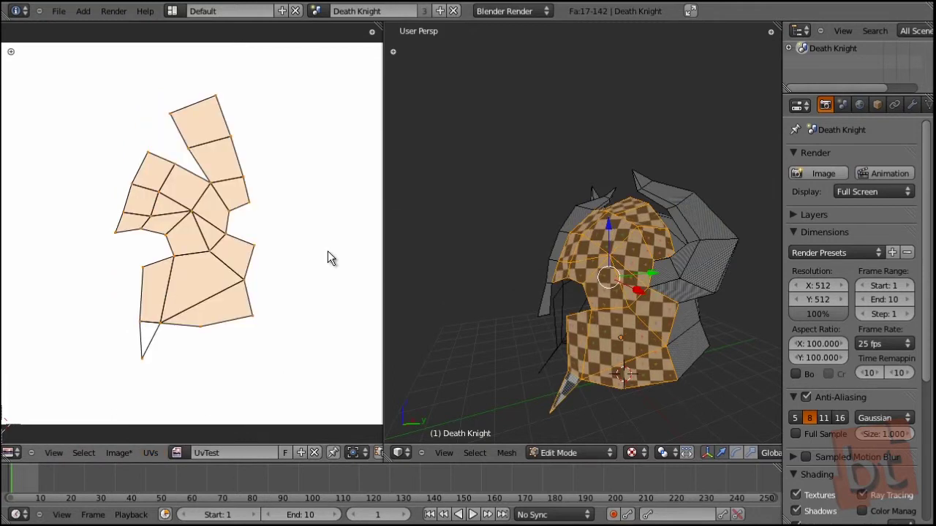
Deselect all UVs and shift individual vertices of the small faces in the fan-shaped part slightly upward.
scroll(235, 307, "up", 1)
key("a")
key("a")
key("a")
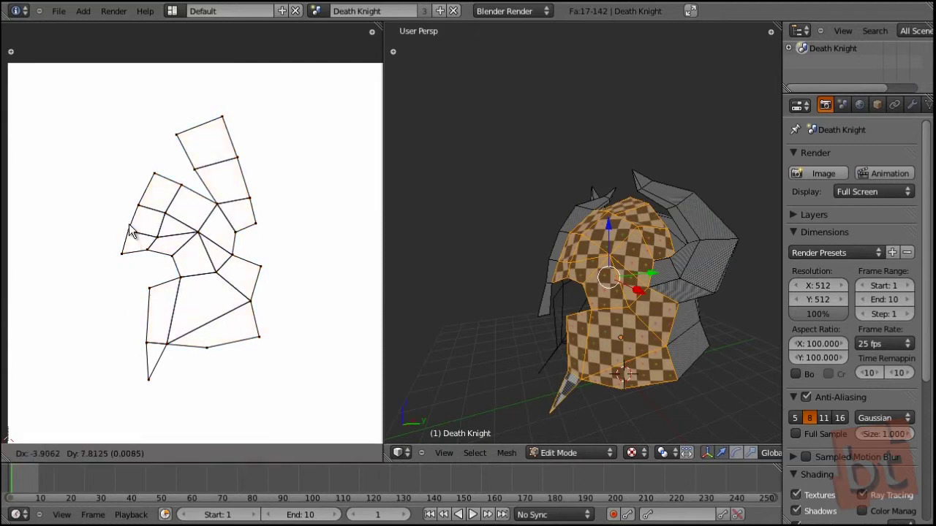
right_click_drag(158, 238, 167, 207)
right_click_drag(136, 205, 138, 198)
middle_click_drag(175, 285, 165, 273)
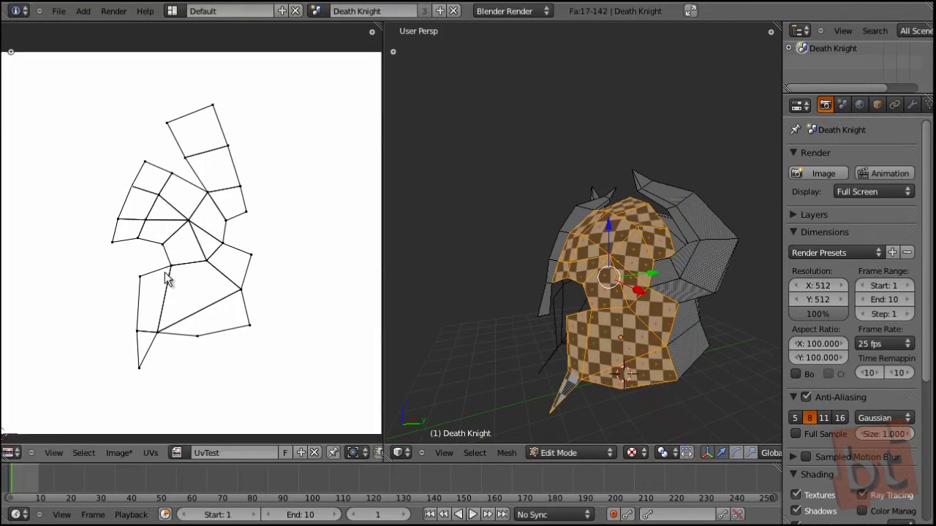
Enable Live Unwrap for the UV layout with no UV vertices selected.
key("a")
key("a")
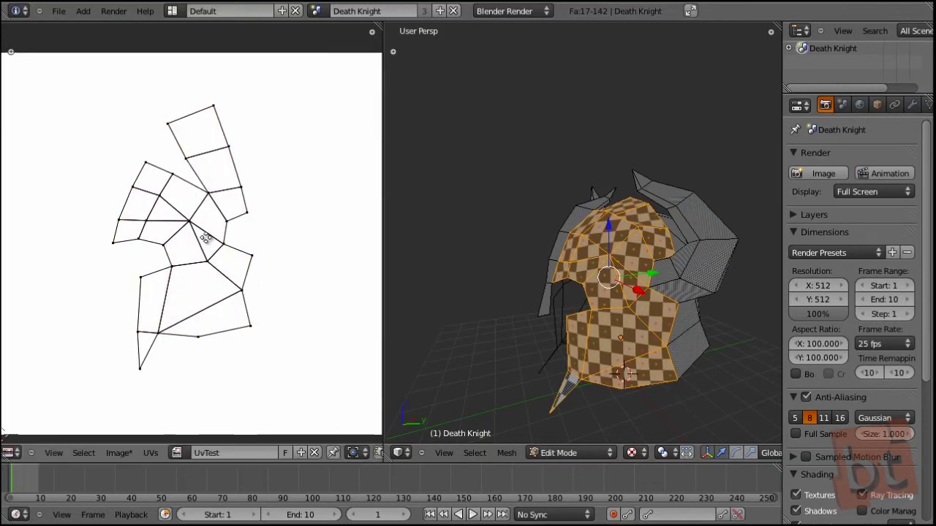
middle_click_drag(204, 254, 204, 276)
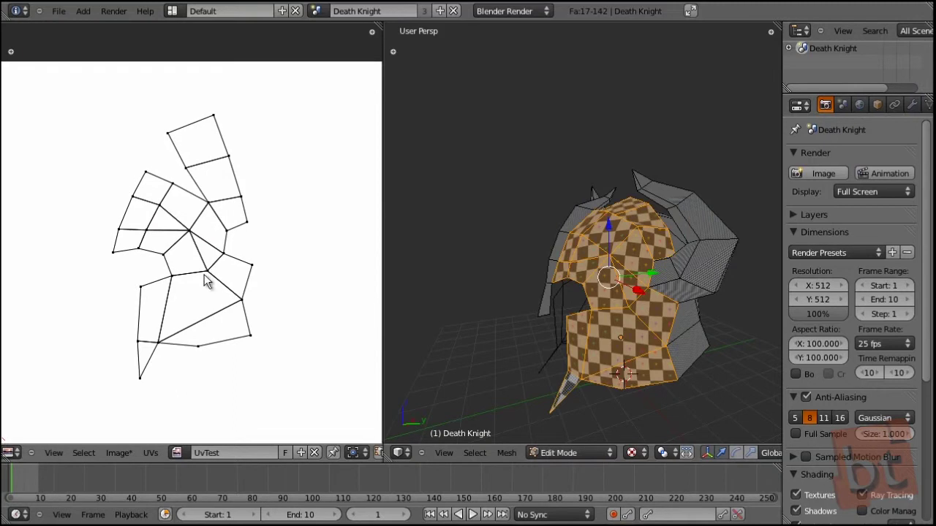
left_click(150, 453)
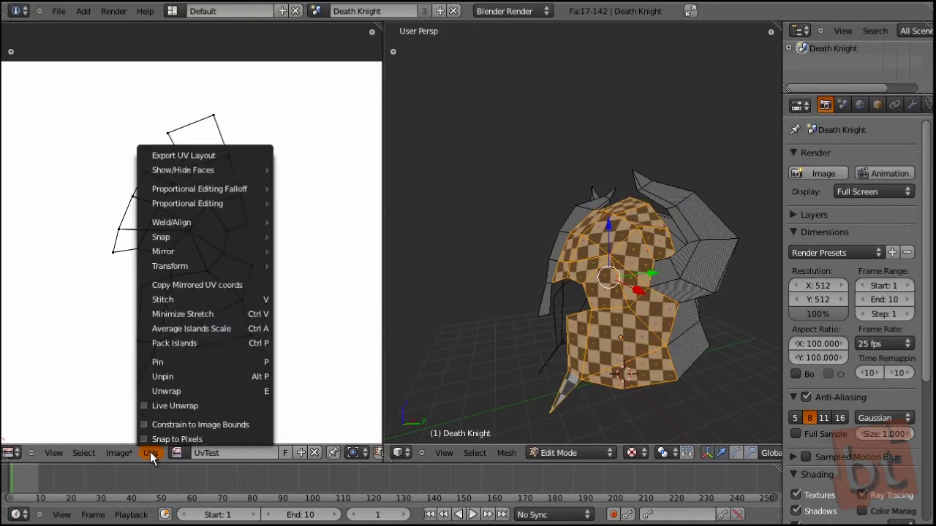
left_click(184, 405)
Select the four outermost UV vertices at the fan corner, spike tip, lower cheek corner and upper strip corner, and pin them.
middle_click_drag(161, 202, 149, 211)
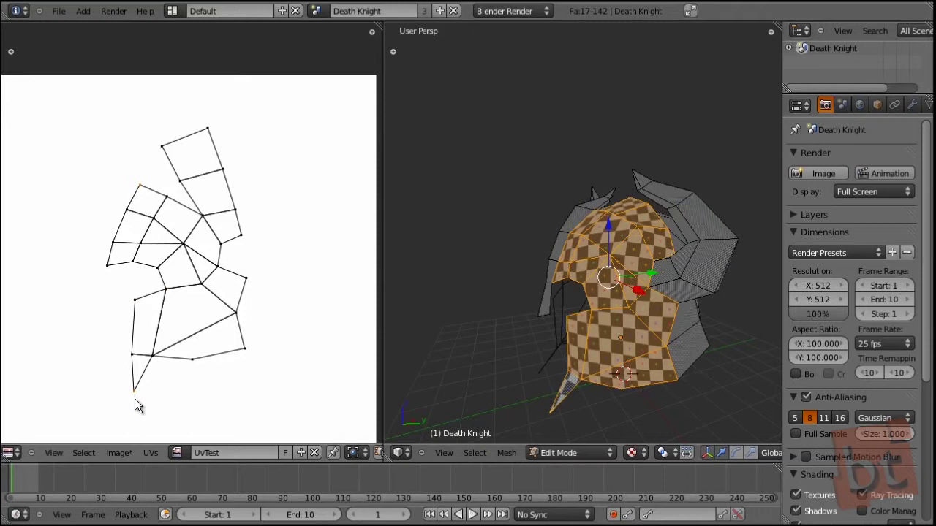
right_click(241, 348, "shift")
right_click(206, 131, "shift")
left_click(151, 453)
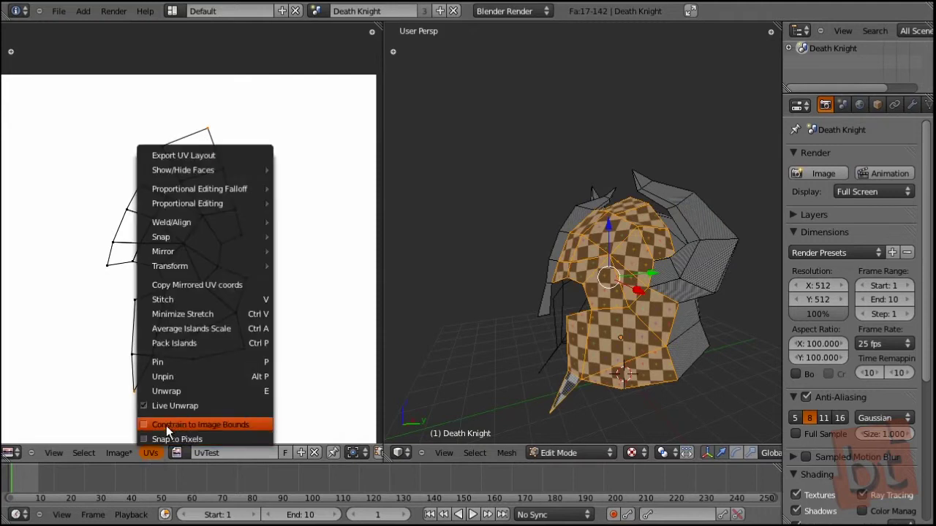
left_click(201, 367)
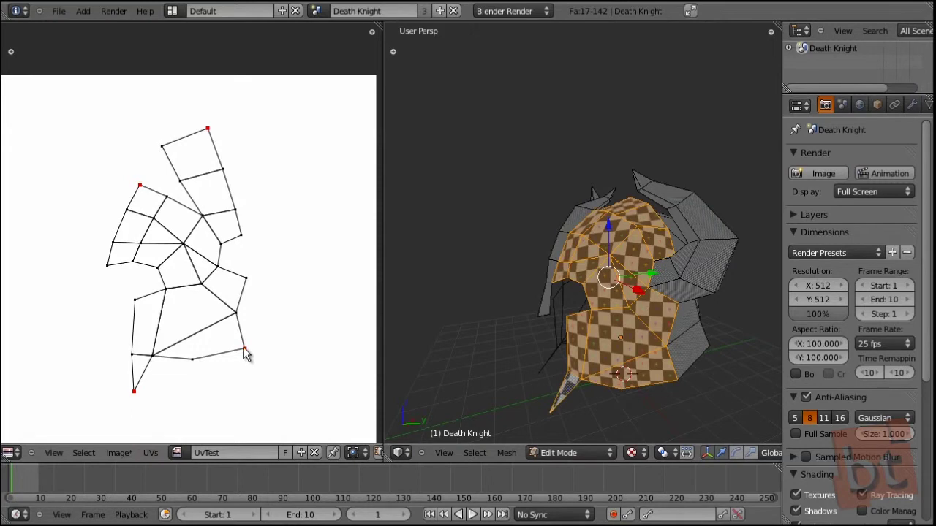
Move the pinned lower cheek corner to the opposite side of the spike, and the pinned fan corner across and down to untangle the layout.
key("g")
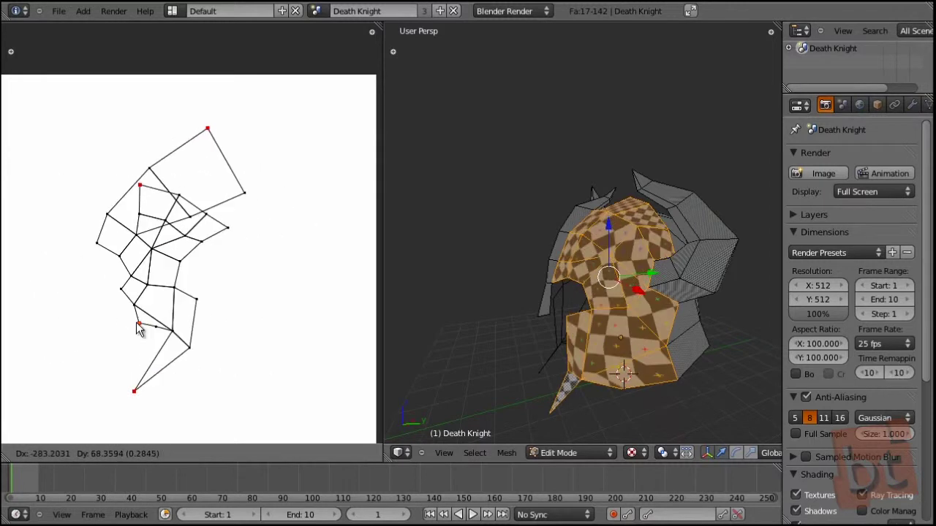
left_click(36, 341)
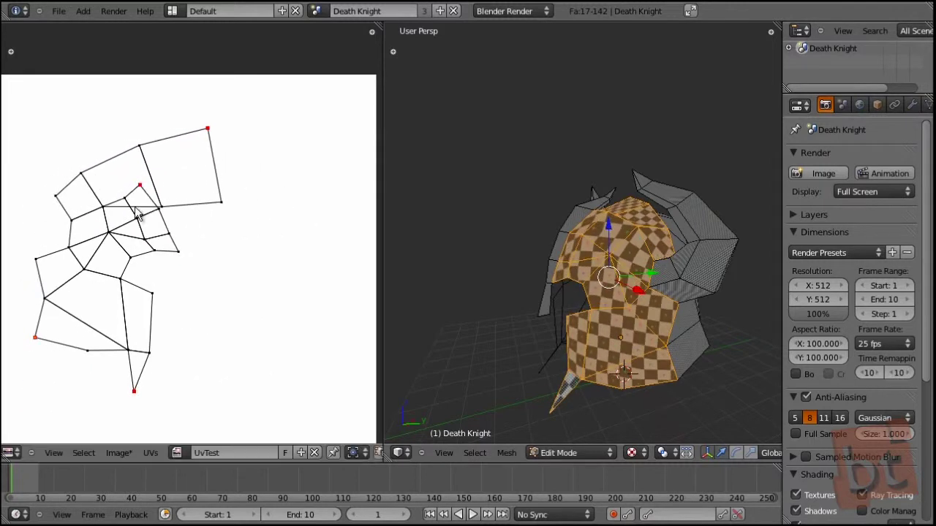
key("g")
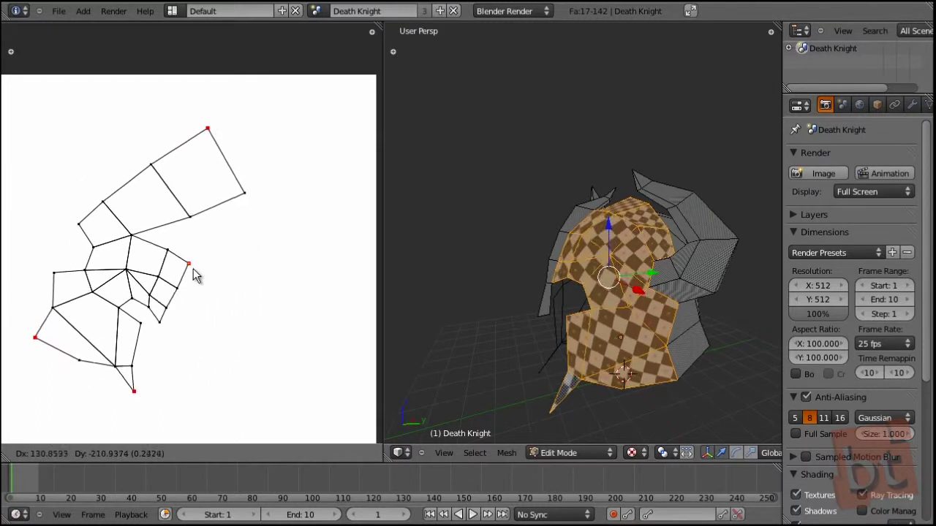
left_click(209, 250)
Reposition the upper strip's pinned far corner, and move its opposite end corner up and outward with a pin so the strip lies nearly horizontal.
right_click(209, 133)
key("g")
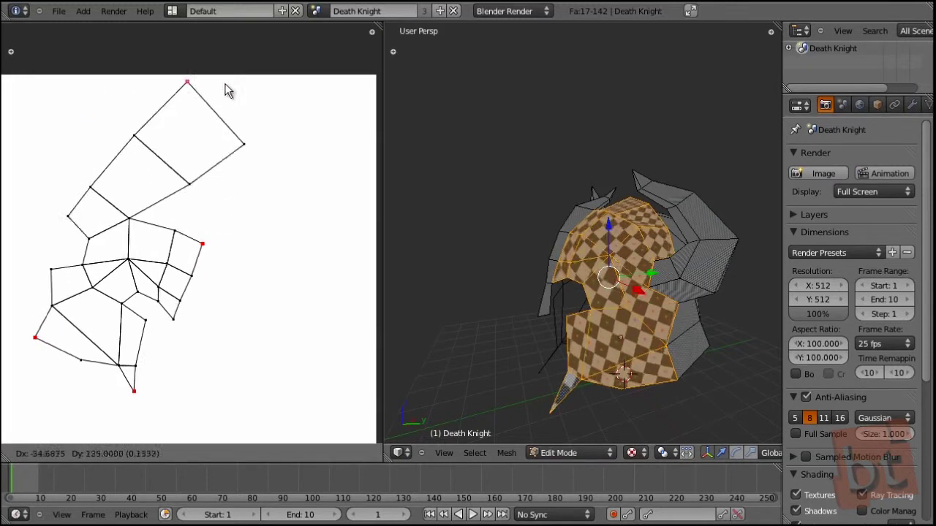
left_click(238, 142)
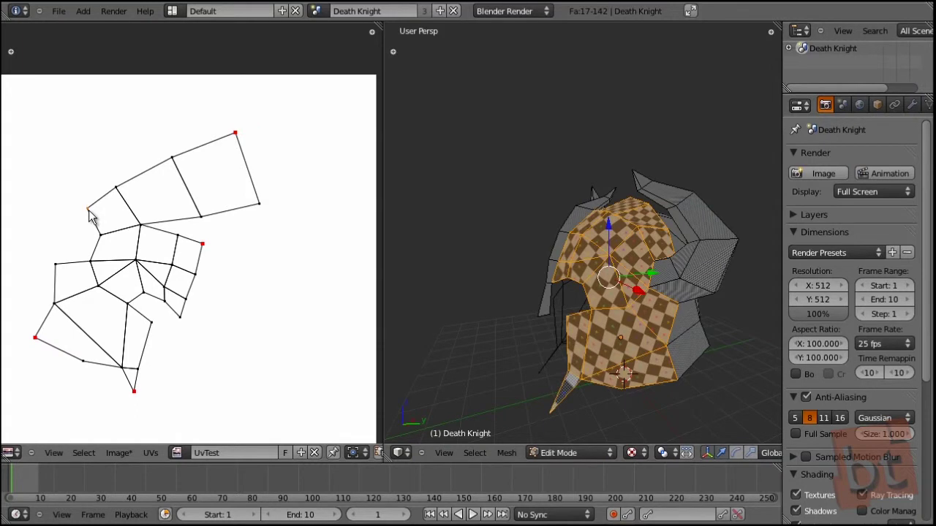
key("g")
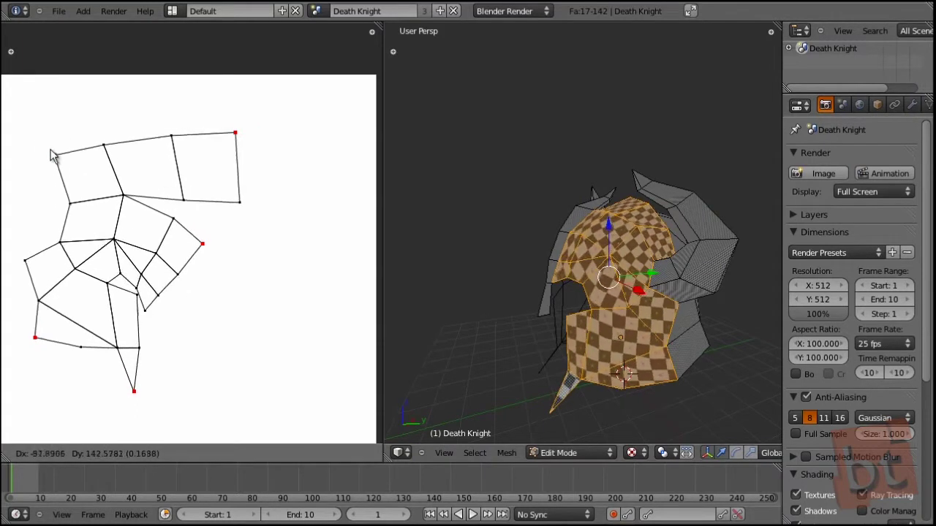
left_click(46, 150)
key("p")
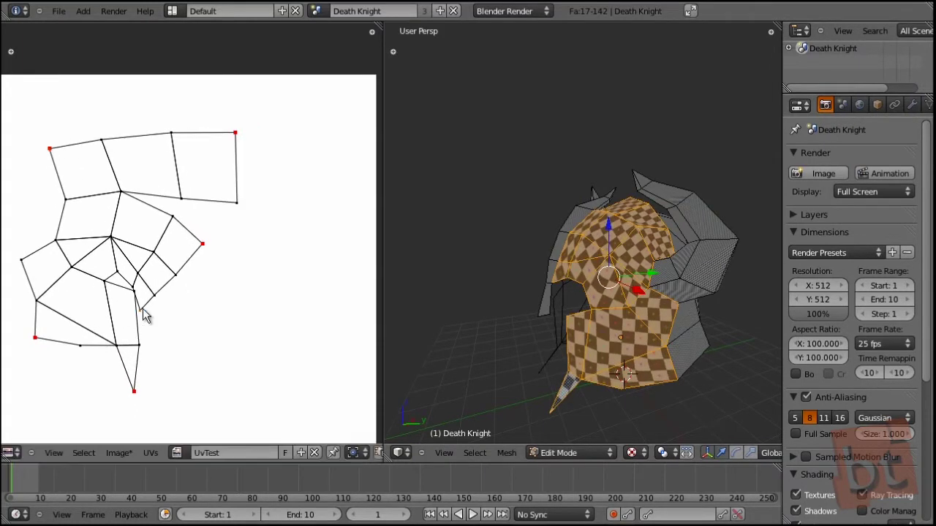
Move the pinned lower tip of the fan outward, and bring the two edge vertices above it in line with the pinned fan corner.
key("g")
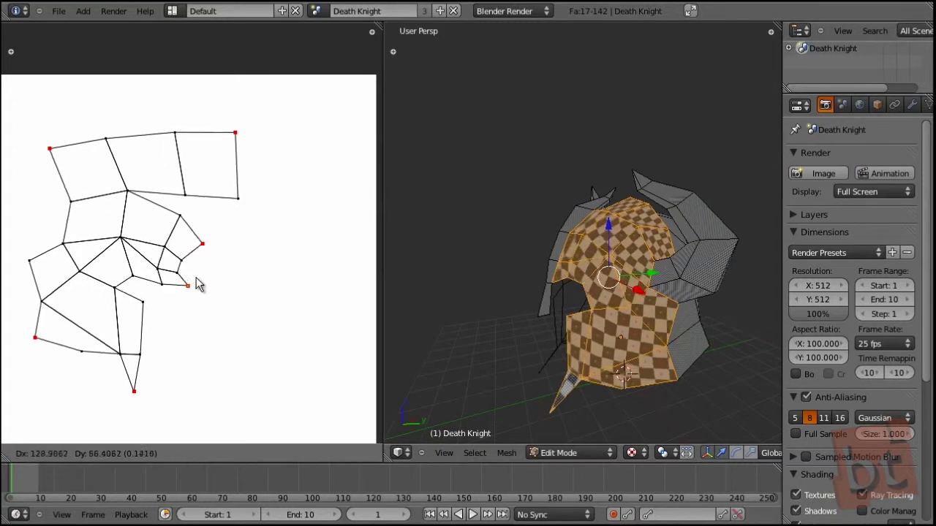
left_click(197, 292)
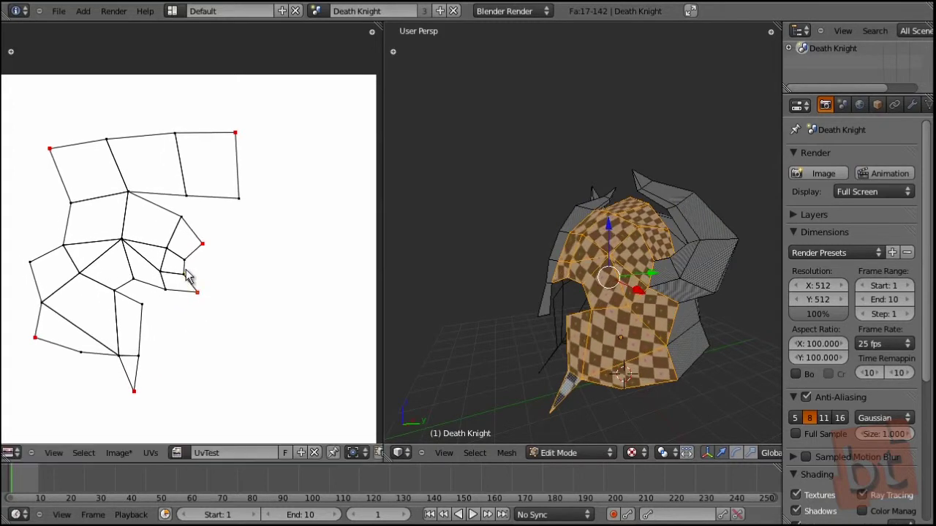
right_click(195, 273)
key("g")
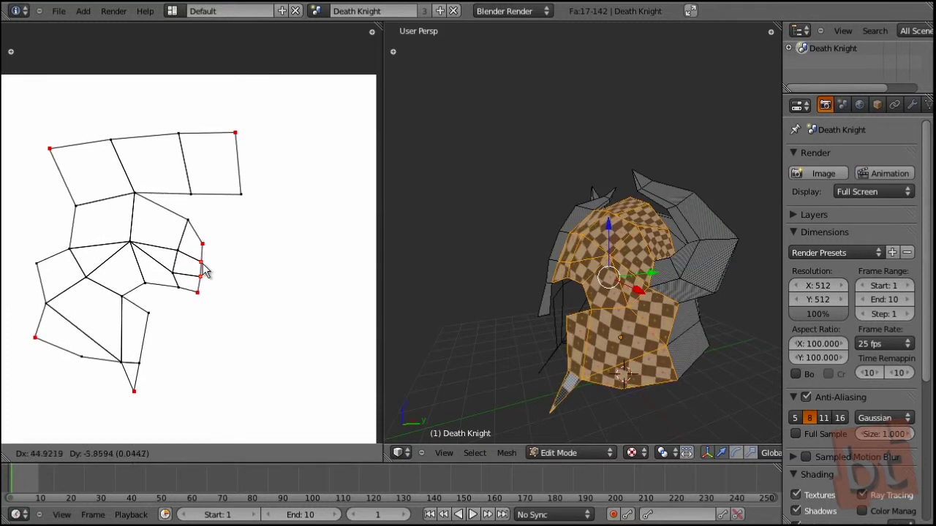
left_click(204, 272)
Nudge the unpinned upper corner of the fan and the strip's inner lower-edge vertex upward without pinning them.
key("g")
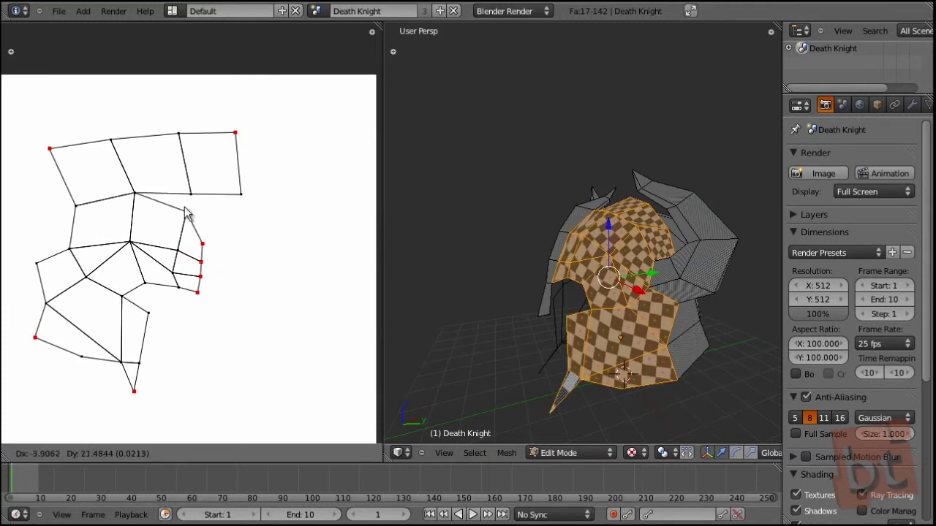
left_click(184, 214)
right_click(190, 188)
key("g")
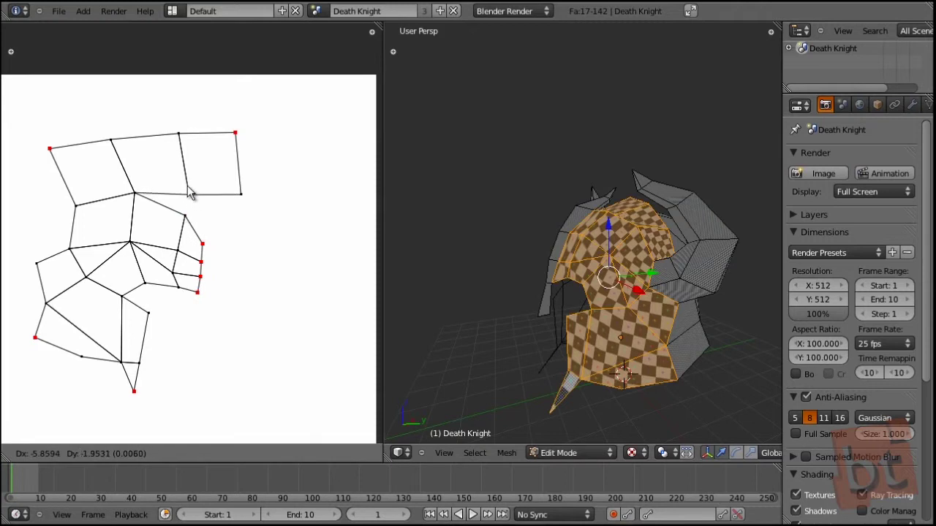
left_click(188, 192)
key("g")
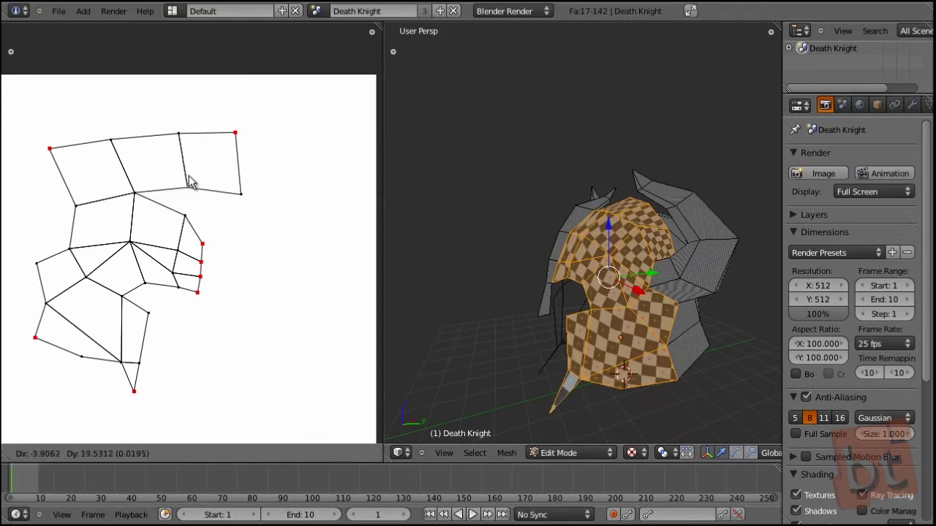
left_click(187, 182)
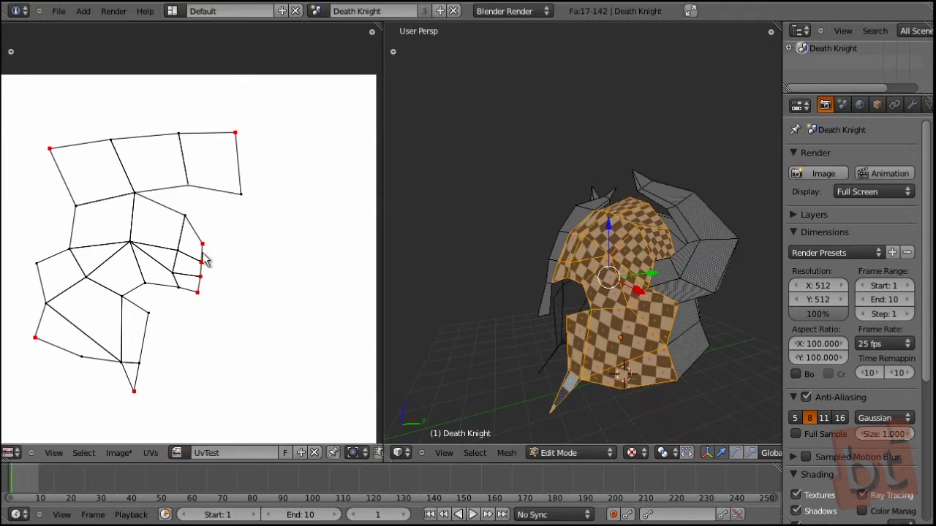
Pin the outer upper cheek corner and move it outward, and reposition the cheek's opposite upper corner slightly outward and up with a pin.
right_click(35, 262)
key("g")
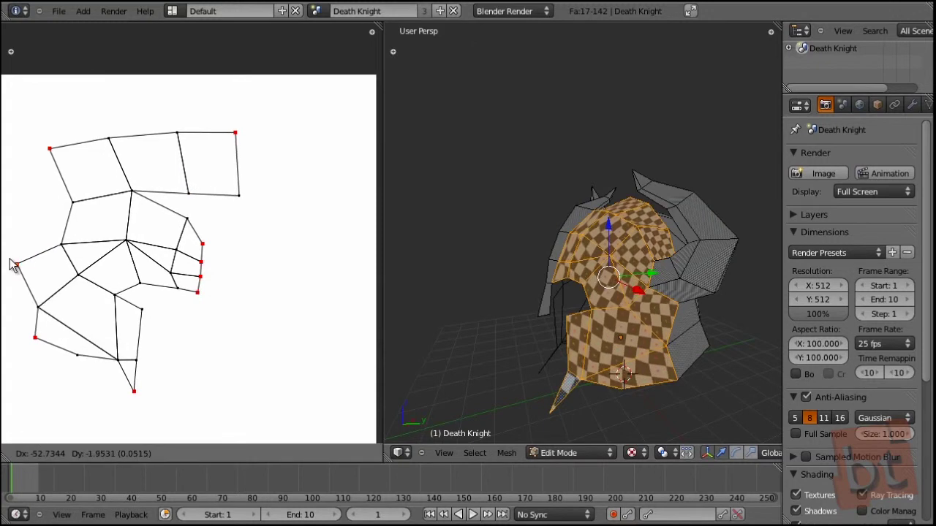
left_click(17, 261)
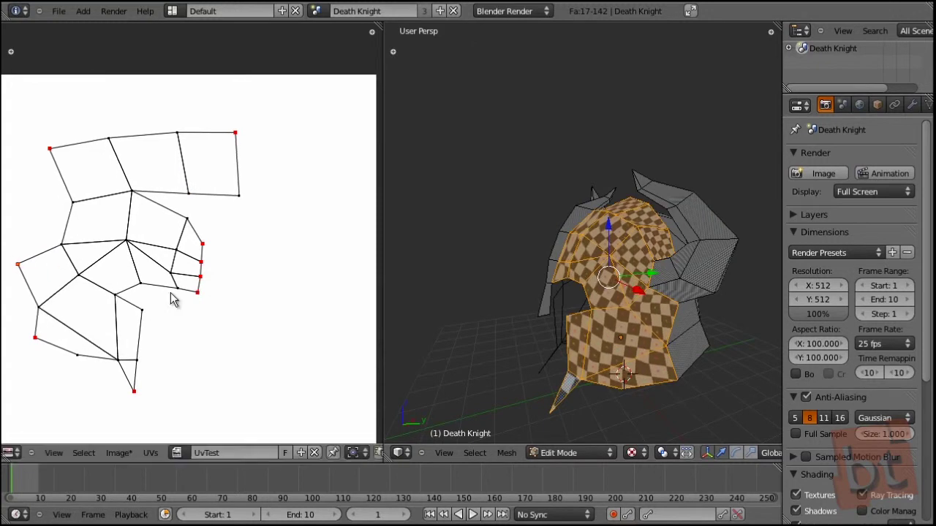
right_click(144, 325)
key("g")
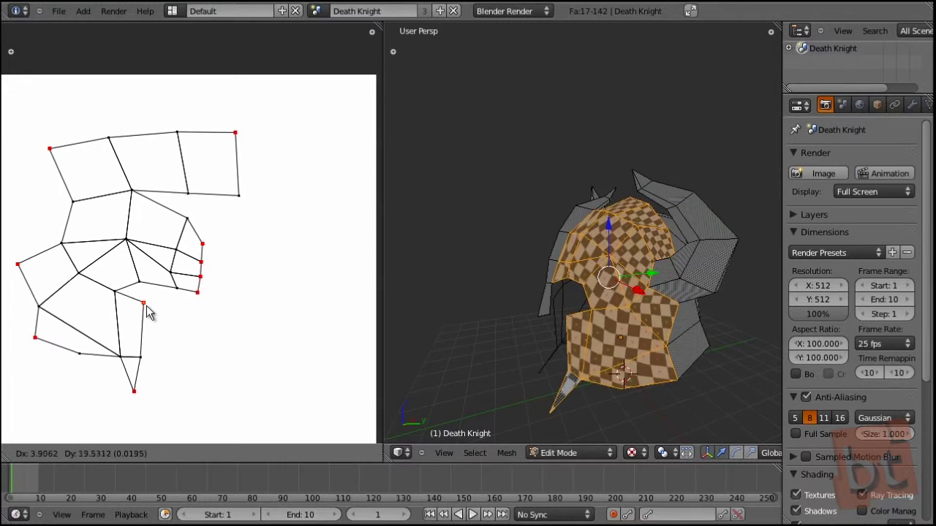
left_click(150, 316)
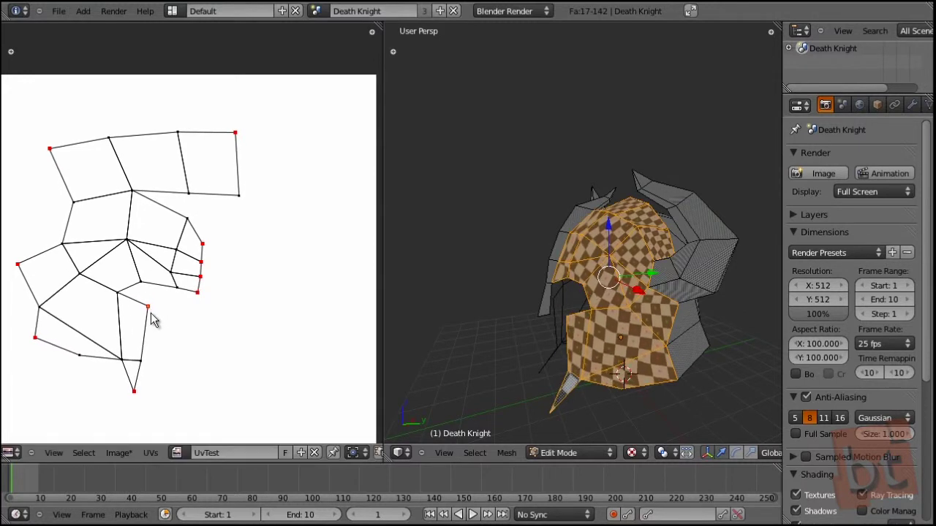
Move the pinned outer corner of the upper strip up and outward, and raise the pinned corner at its opposite end.
right_click(50, 150)
key("g")
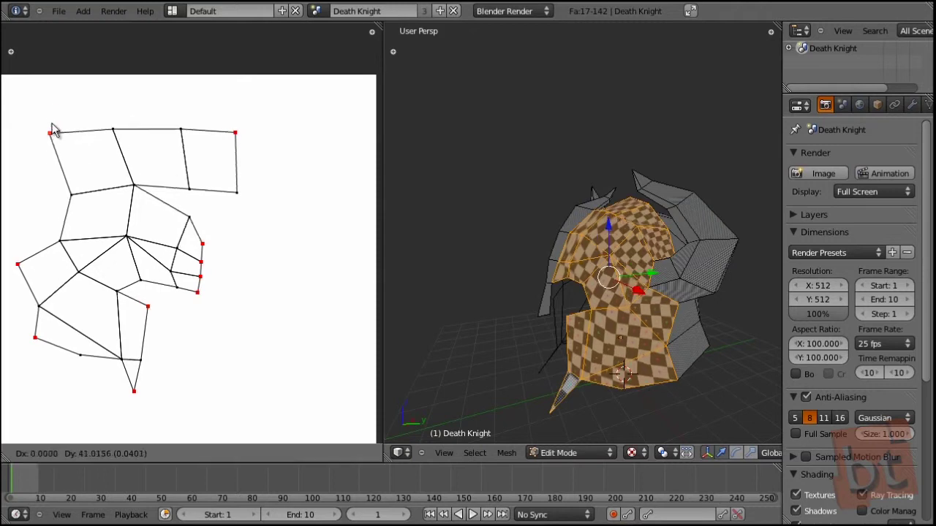
left_click(23, 110)
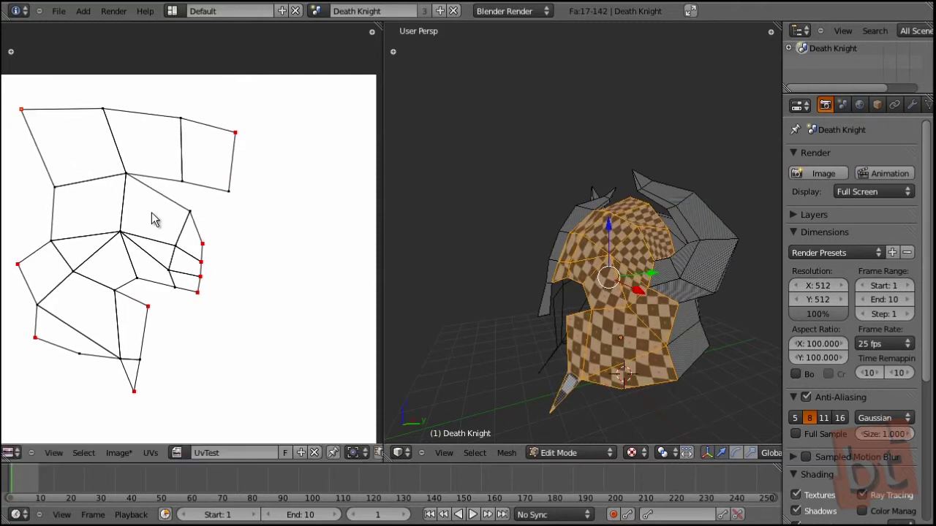
scroll(153, 219, "down", 2)
right_click(262, 164)
key("g")
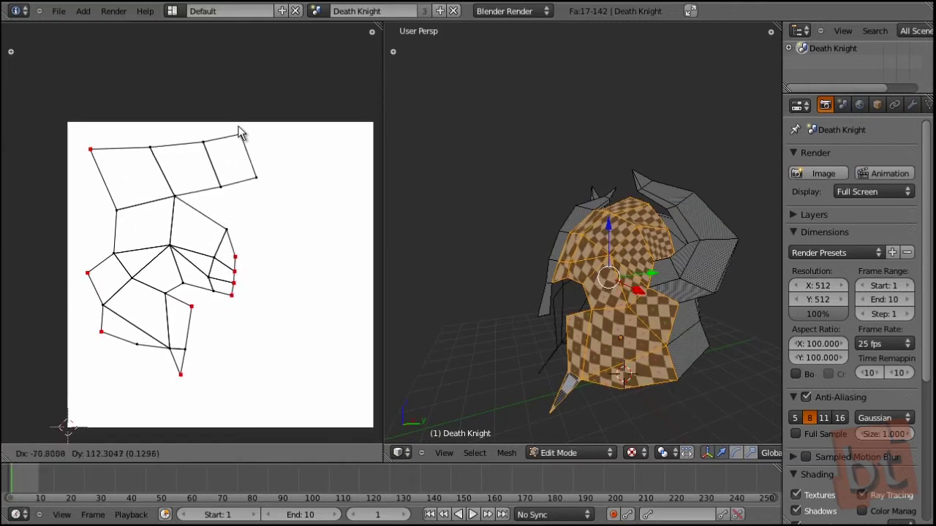
left_click(260, 124)
Pin the junction between strip and helmet side and the strip's lower end corner, and swing both end corners down toward the fan.
right_click(276, 181)
key("p")
key("g")
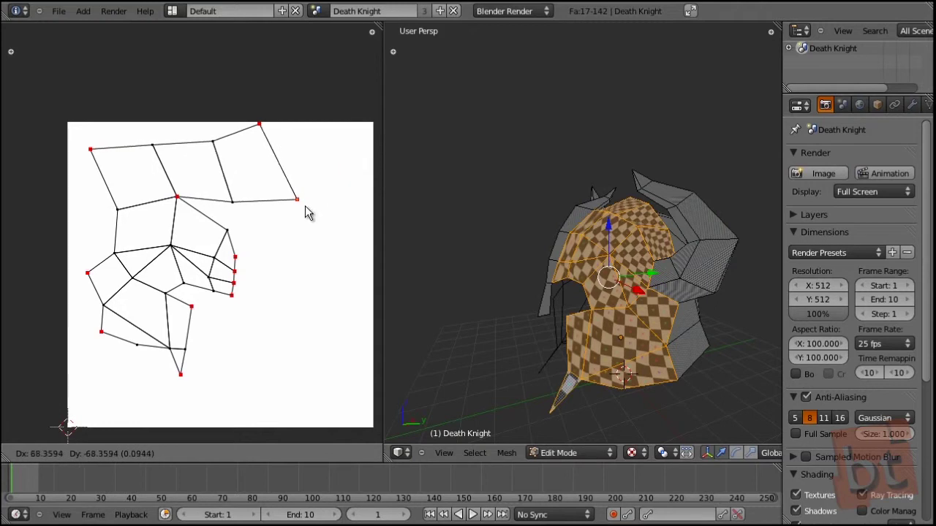
left_click(258, 217)
right_click(260, 128)
key("g")
left_click(283, 174)
Lower the strip's two pinned end corners further so the strip curves down around the fan.
right_click(251, 211)
key("g")
left_click(258, 249)
right_click(286, 166)
key("g")
left_click(302, 209)
Adjust the strip's inner lower-edge vertex near the fan, and unpin the strip's outer end corner.
right_click(223, 212)
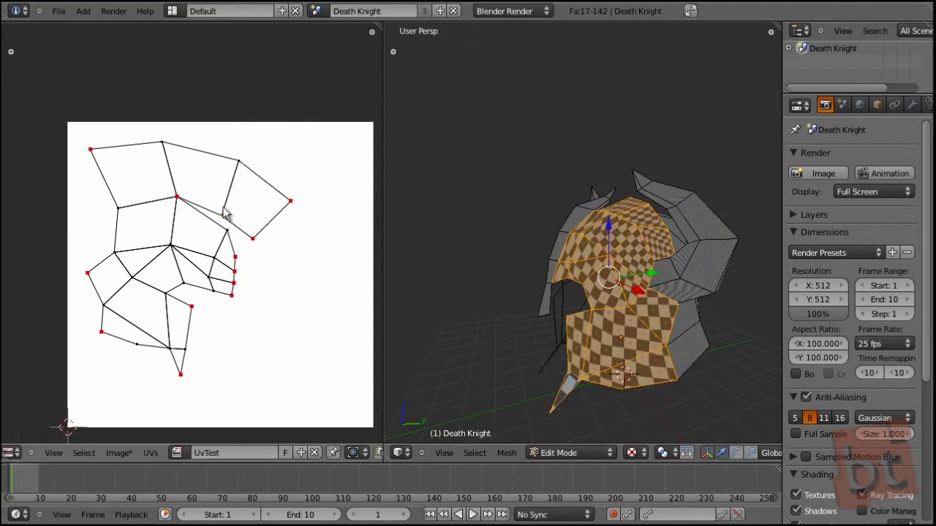
key("g")
left_click(232, 225)
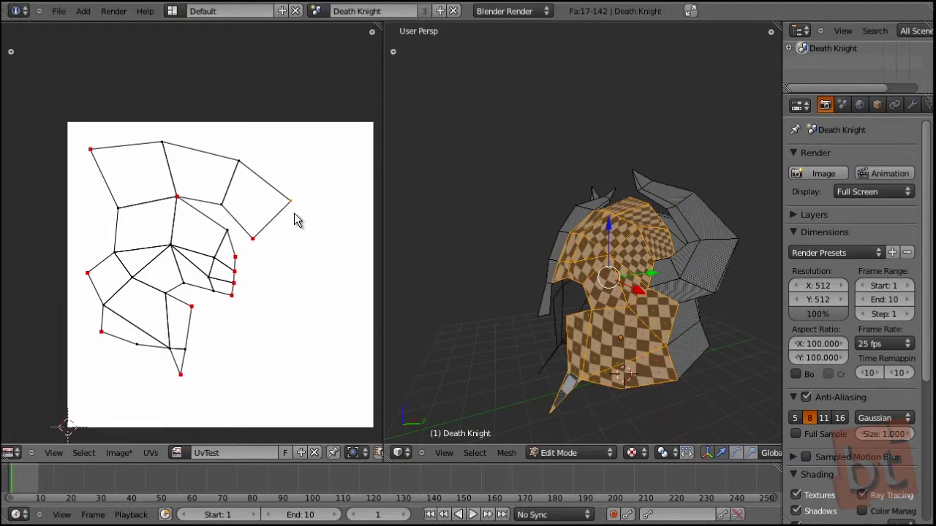
Open the UV commands containing the Live Unwrap option.
left_click(151, 452)
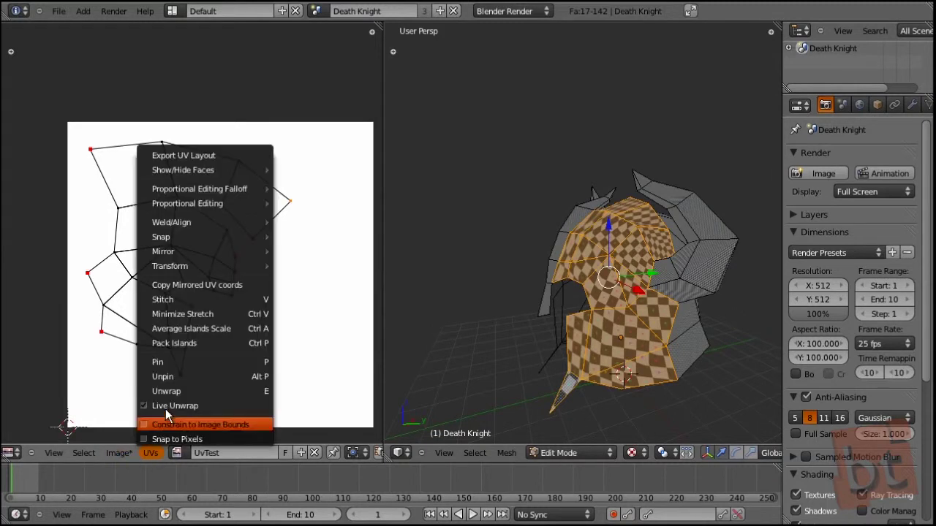
Unpin all pinned vertices of the helmet side's UV island and deselect the UVs.
left_click(208, 378)
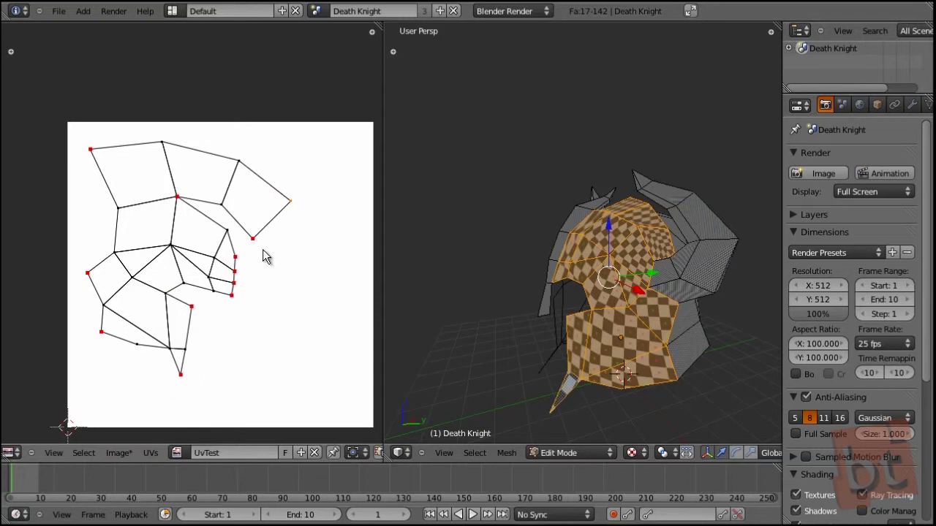
key("a")
middle_click_drag(211, 294, 217, 305)
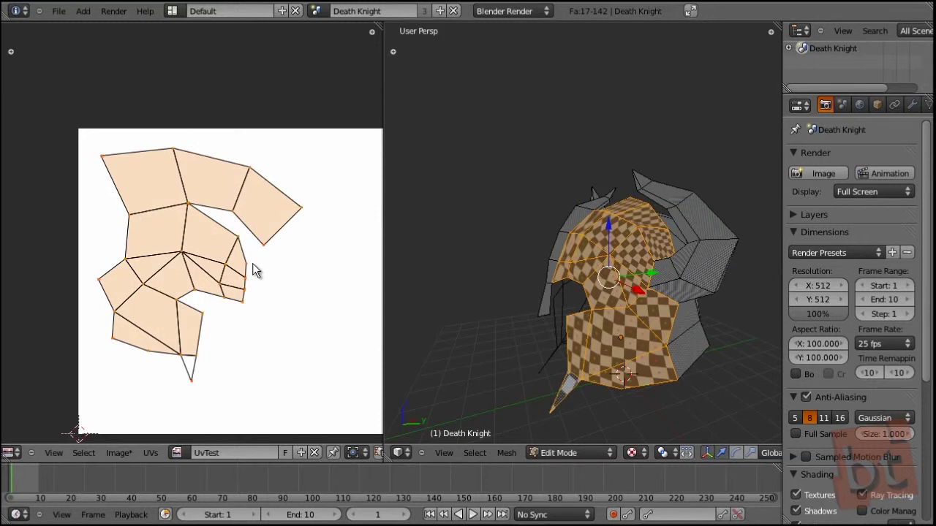
key("a")
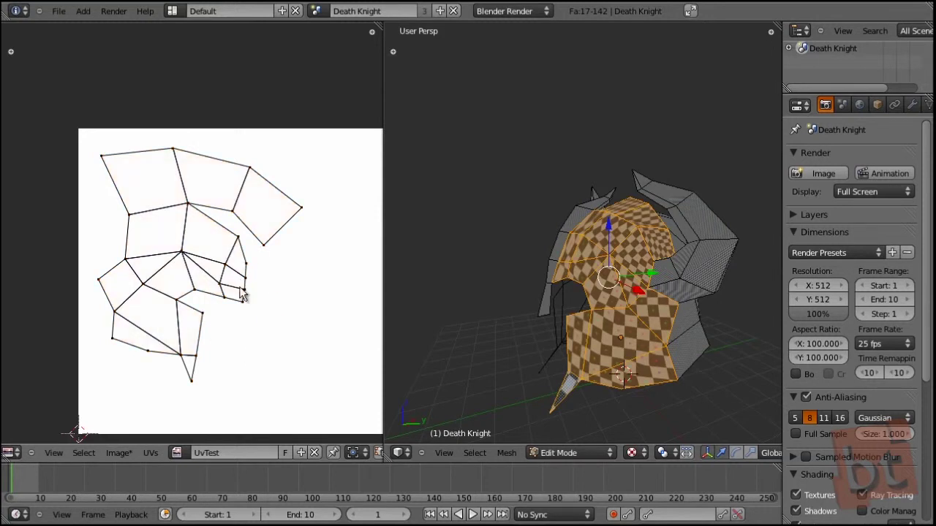
middle_click_drag(263, 293, 247, 249)
middle_click_drag(639, 332, 594, 298)
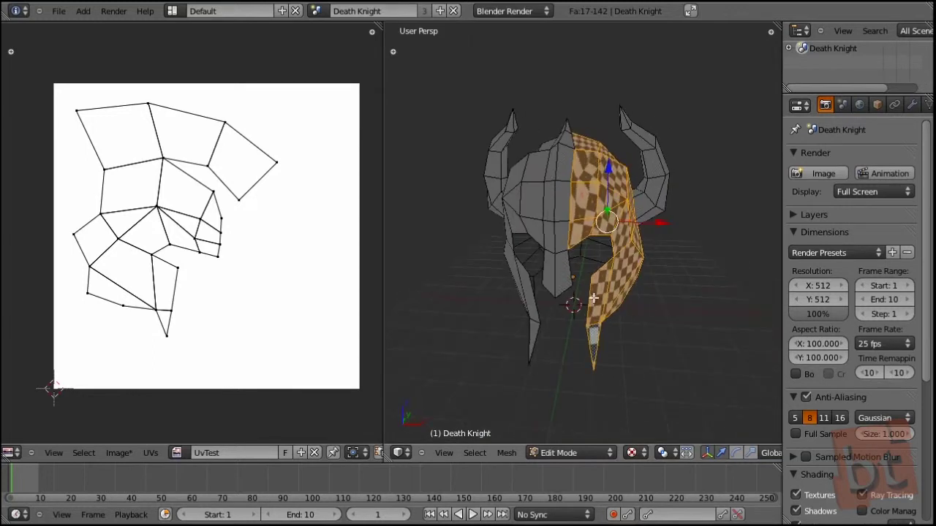
right_click(562, 275)
right_click(563, 240, "shift")
right_click(564, 207, "shift")
right_click(565, 174, "shift")
key("a")
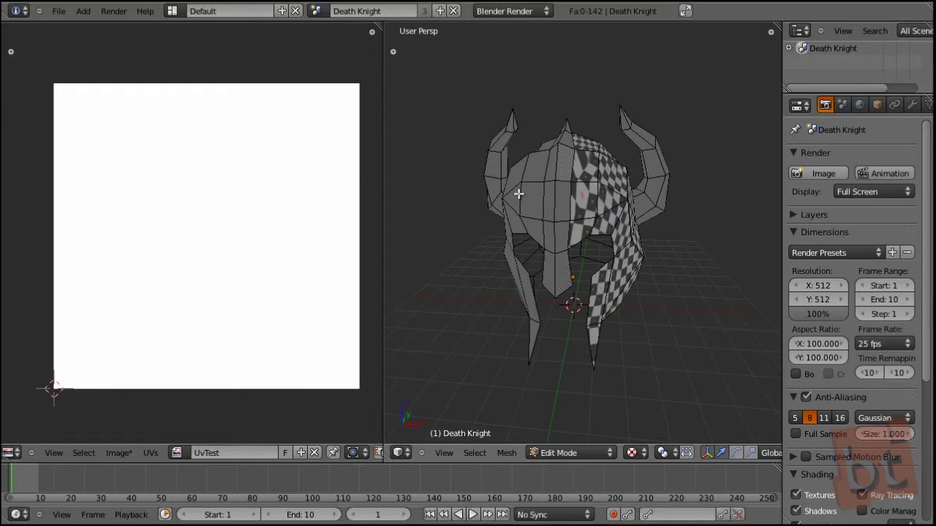
Select the strip of front faces beside the centre line from the nose guard up to the crest, and clear the selection.
right_click(564, 272)
right_click(563, 235, "shift")
right_click(564, 201, "shift")
right_click(567, 168, "shift")
right_click(569, 139, "shift")
middle_click_drag(660, 197, 597, 241)
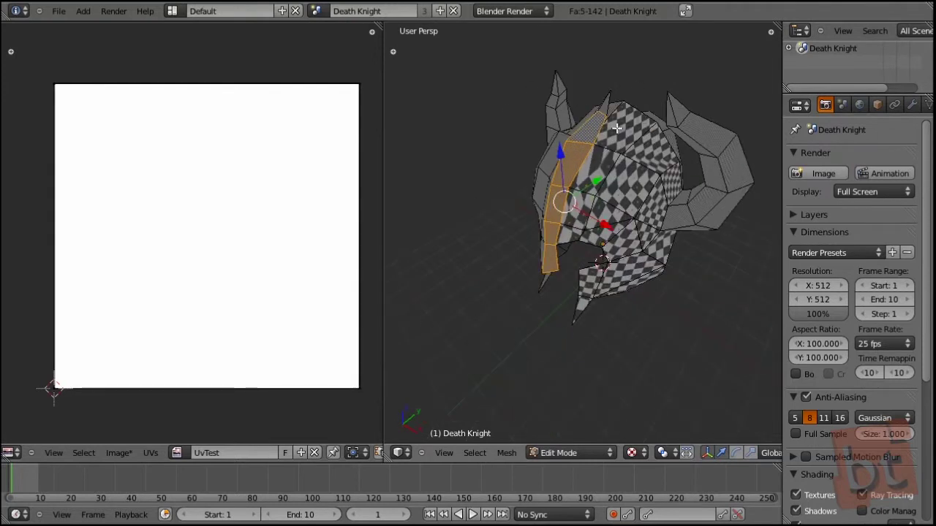
right_click(606, 103, "shift")
middle_click_drag(547, 211, 563, 319)
key("a")
Select the whole helmet mesh, horns included, and unwrap it.
key("a")
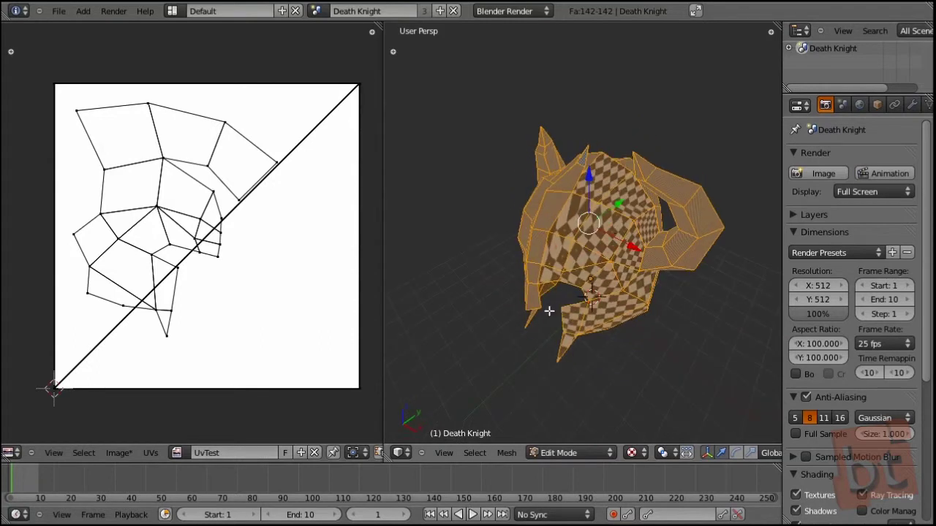
middle_click_drag(549, 311, 604, 311)
key("u")
left_click(587, 310)
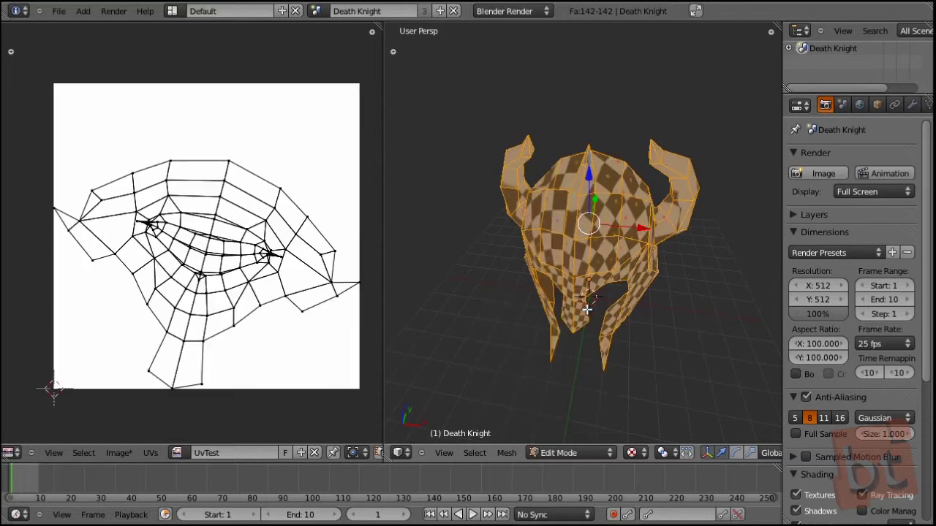
Examine the checker pattern on the side, horns and front of the helmet for stretching and uneven scale.
key("a")
middle_click_drag(615, 320, 641, 324)
key("a")
middle_click_drag(268, 307, 272, 298)
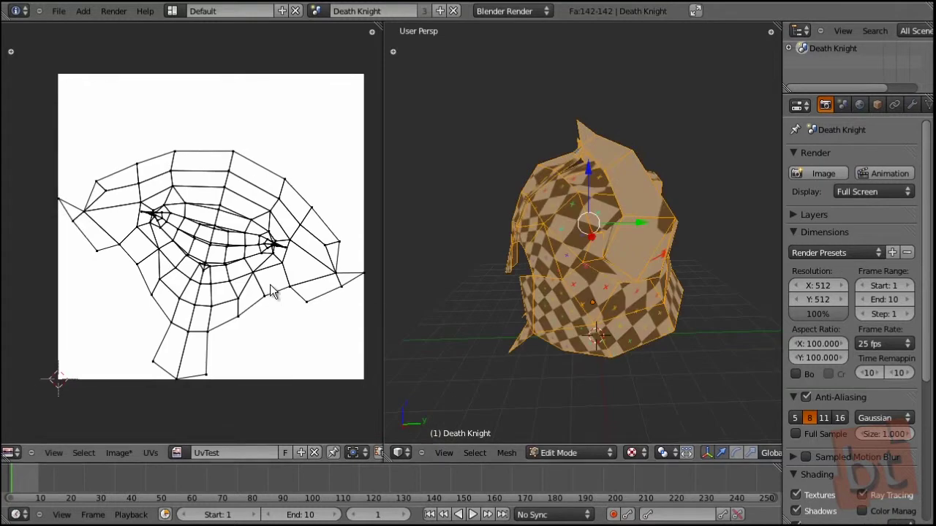
middle_click_drag(578, 311, 627, 305)
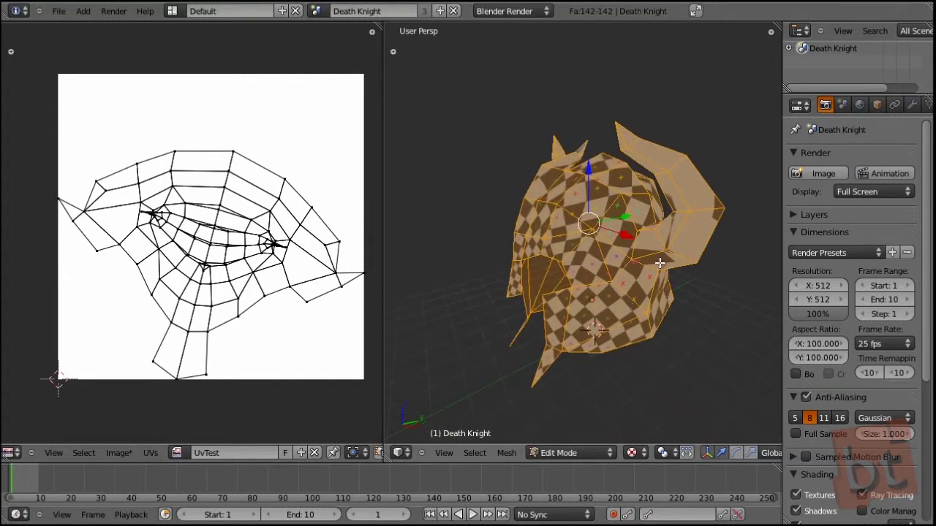
middle_click_drag(578, 307, 498, 144)
middle_click_drag(714, 237, 620, 276)
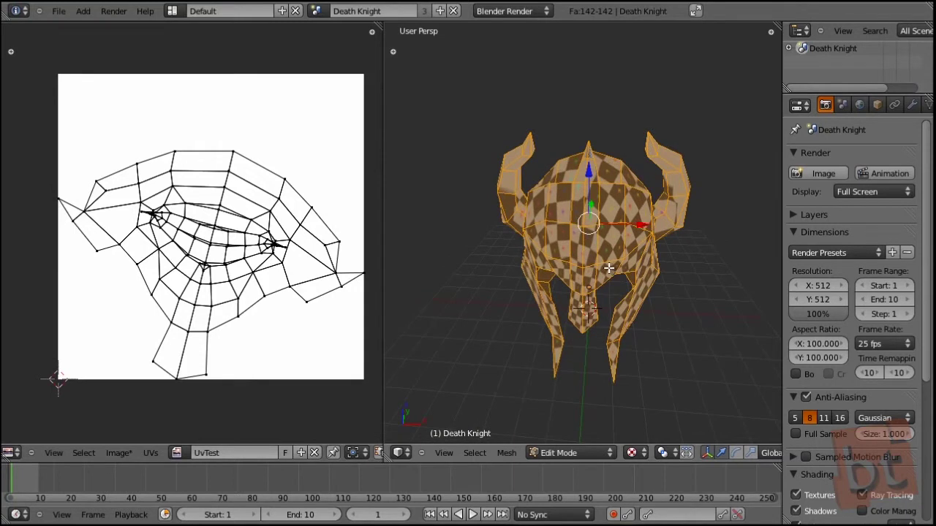
Switch to edge selection and select the centre-line edges from the nose guard up the front of the helmet.
key("ctrl+Tab")
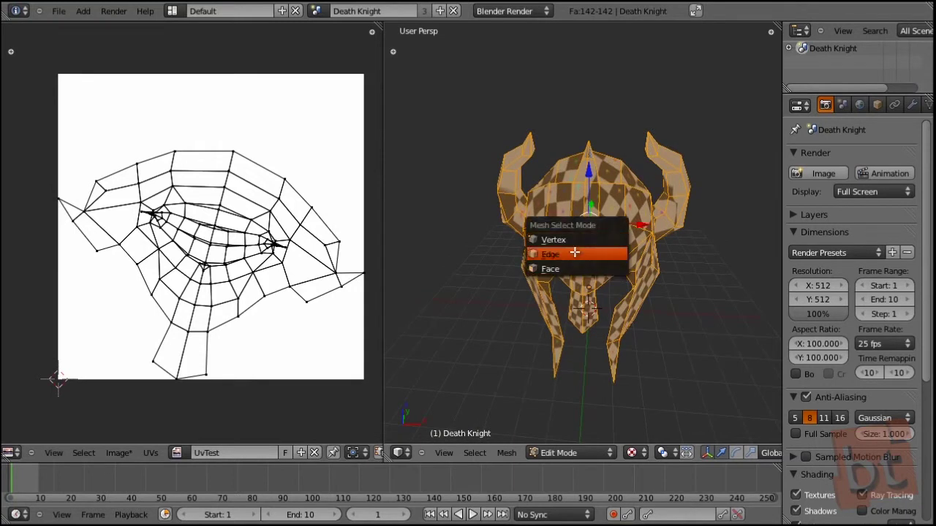
left_click(601, 253)
middle_click_drag(608, 340, 573, 309)
scroll(573, 309, "up", 3)
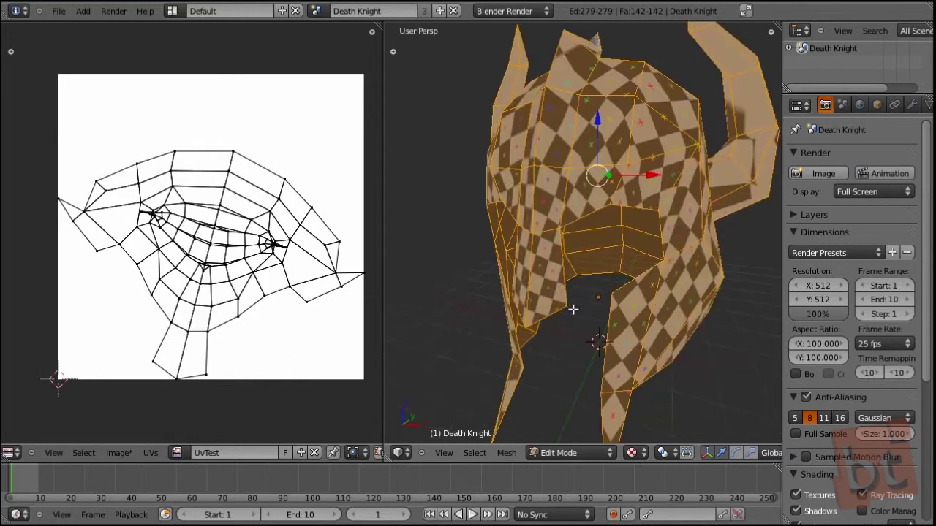
right_click(532, 283)
right_click(536, 205, "shift")
right_click(540, 149, "shift")
middle_click_drag(581, 158, 595, 241)
right_click(552, 142, "shift")
scroll(603, 186, "down", 3)
middle_click_drag(602, 187, 615, 276)
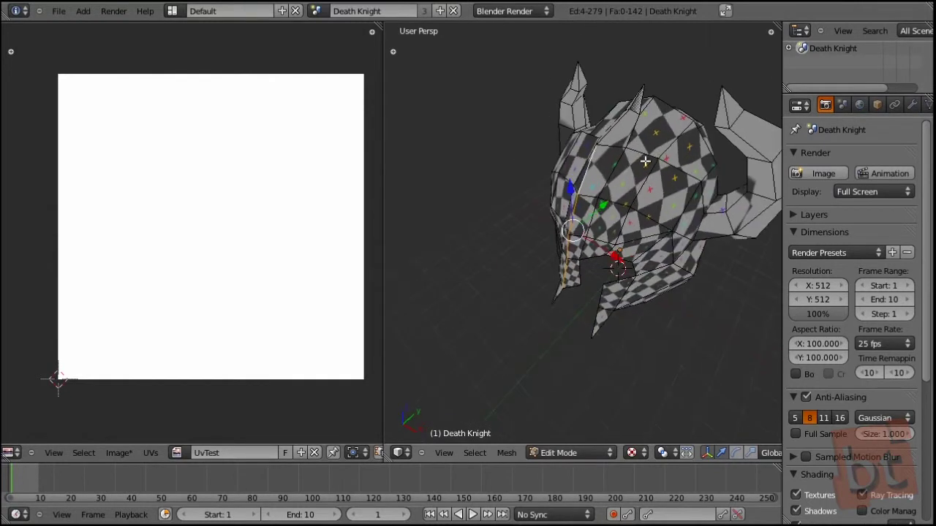
middle_click_drag(654, 215, 667, 217)
Rotate the whole helmet's UV island upright and move it to the centre of the image.
key("a")
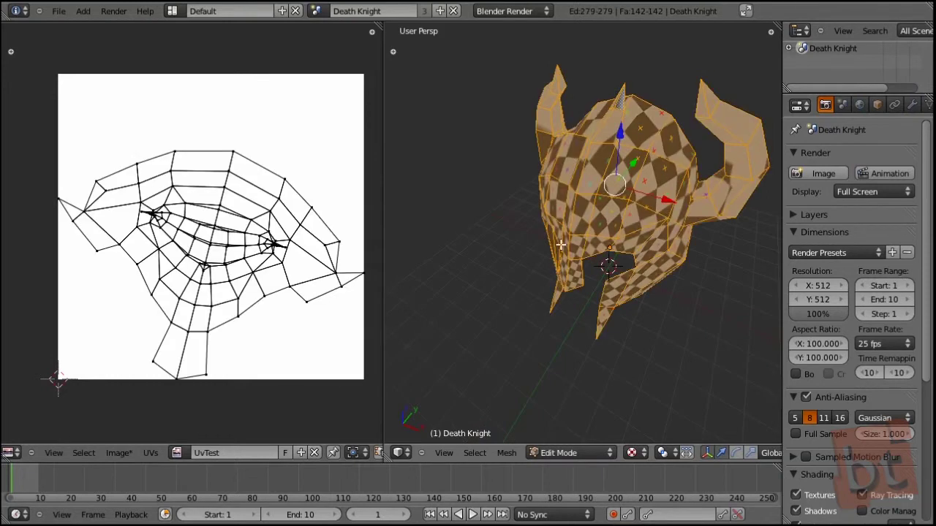
key("a")
key("r")
left_click(298, 182)
key("g")
left_click(307, 168)
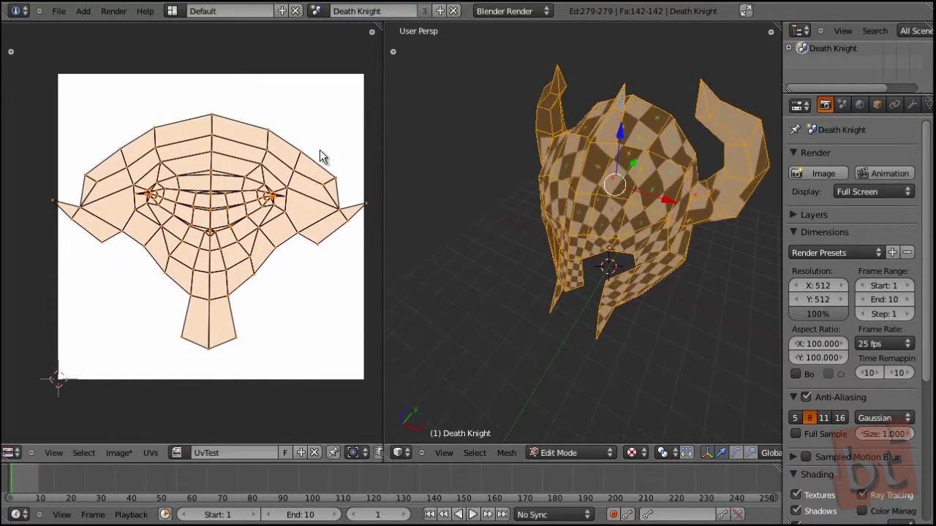
key("a")
Mark a seam along the helmet's centre-line edges from the crest spike over the top and down the back.
middle_click_drag(605, 297, 579, 286)
middle_click_drag(672, 322, 575, 286)
right_click(418, 194, "alt")
right_click(575, 286, "alt+shift")
middle_click_drag(671, 406, 718, 405)
scroll(623, 259, "down", 4)
middle_click_drag(592, 326, 518, 273)
scroll(516, 241, "up", 3)
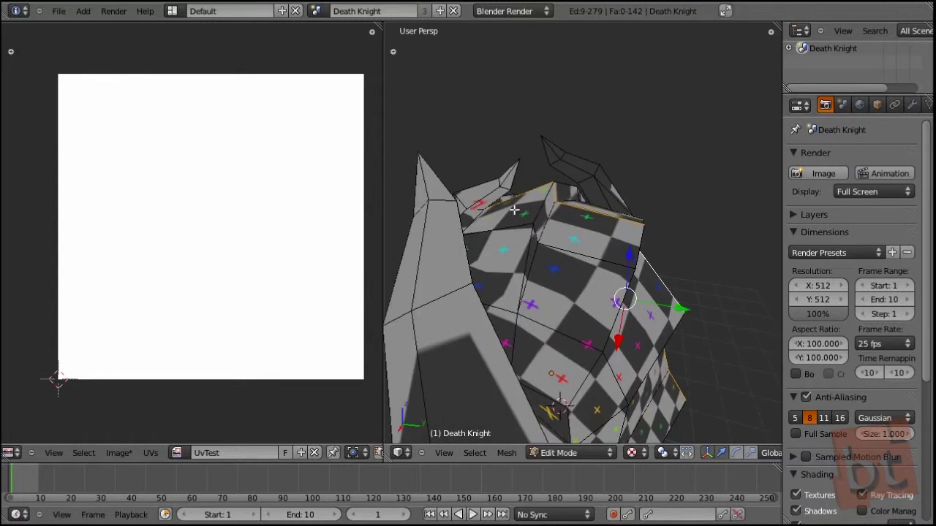
right_click(516, 180, "alt+shift")
middle_click_drag(443, 270, 558, 249)
scroll(507, 319, "down", 4)
middle_click_drag(507, 320, 538, 369)
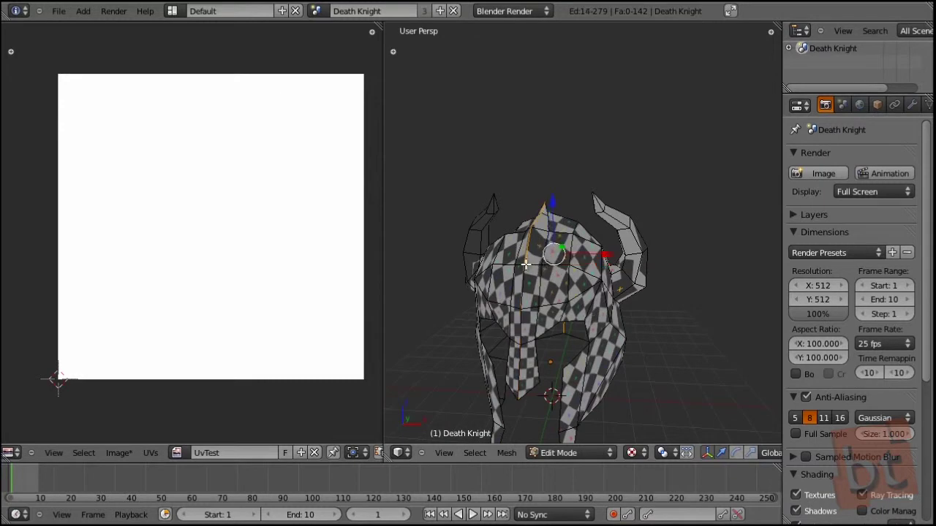
middle_click_drag(604, 301, 545, 342)
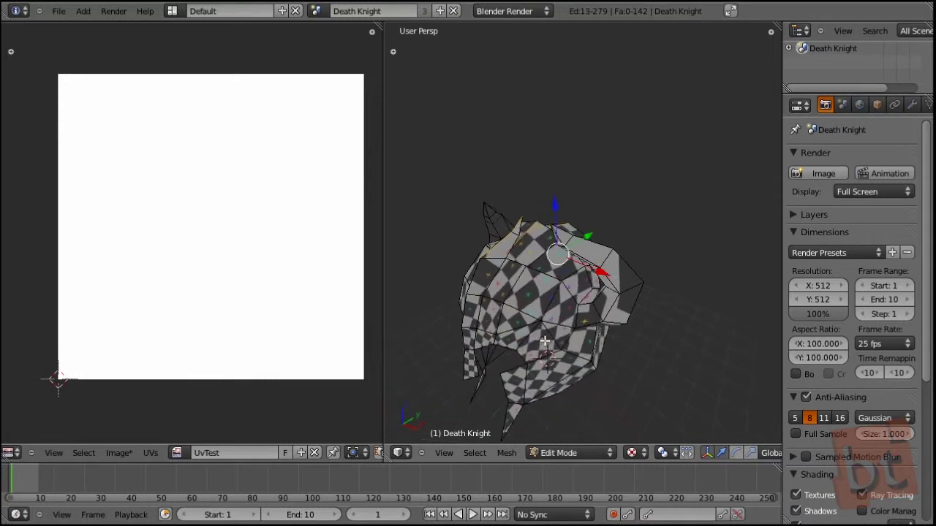
key("ctrl+e")
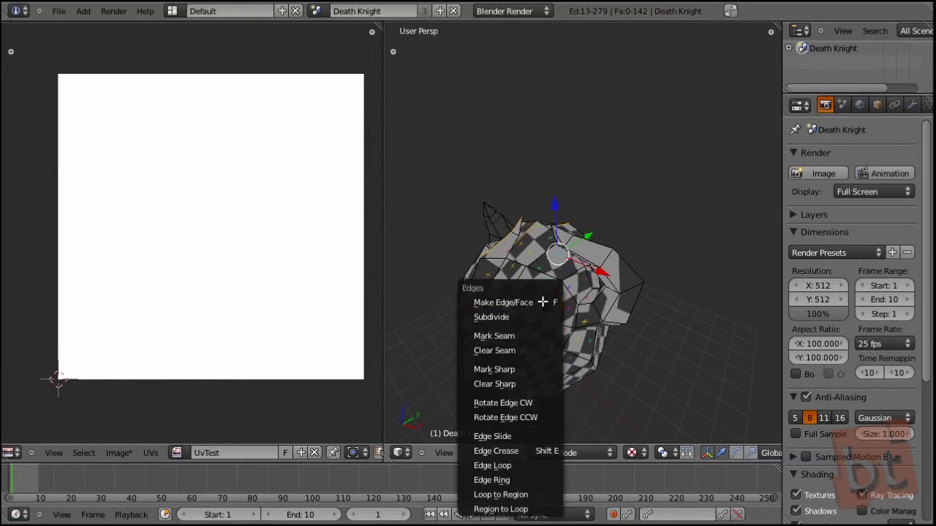
left_click(513, 335)
key("a")
Select the whole helmet mesh and unwrap it along the new seam.
middle_click_drag(514, 336, 567, 233)
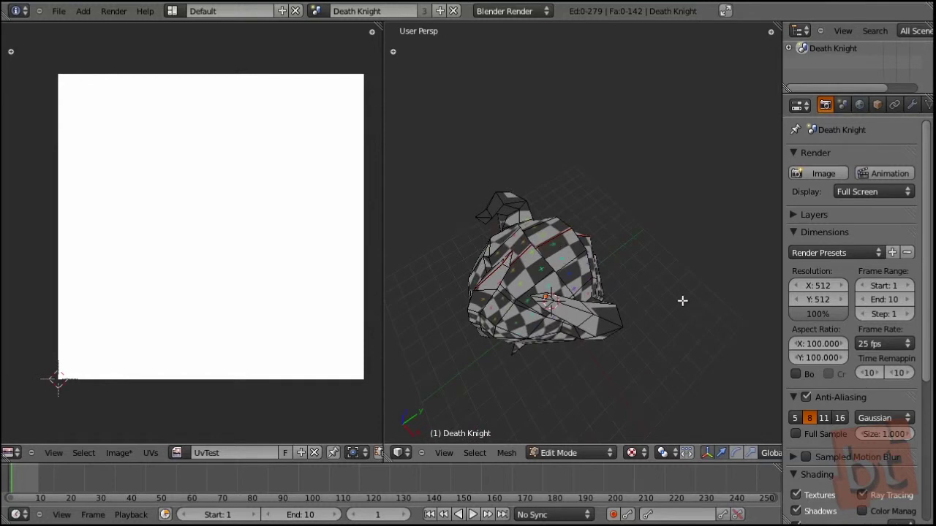
middle_click_drag(682, 301, 620, 204)
middle_click_drag(585, 316, 605, 300)
middle_click_drag(516, 327, 482, 356)
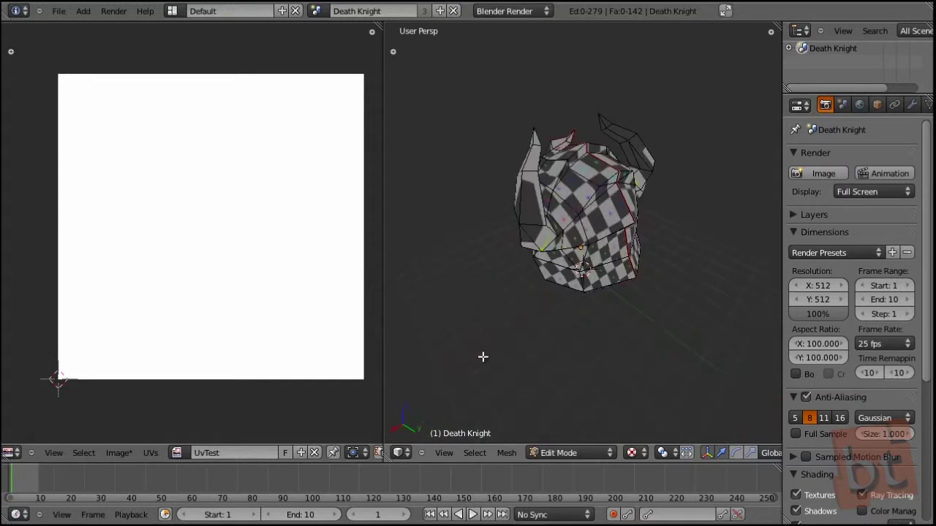
middle_click_drag(575, 319, 733, 292)
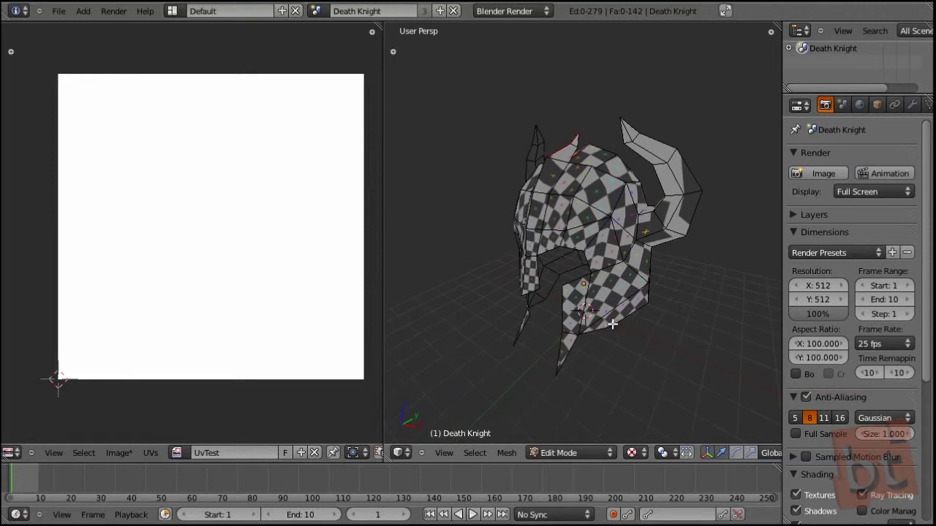
middle_click_drag(612, 324, 627, 318)
key("a")
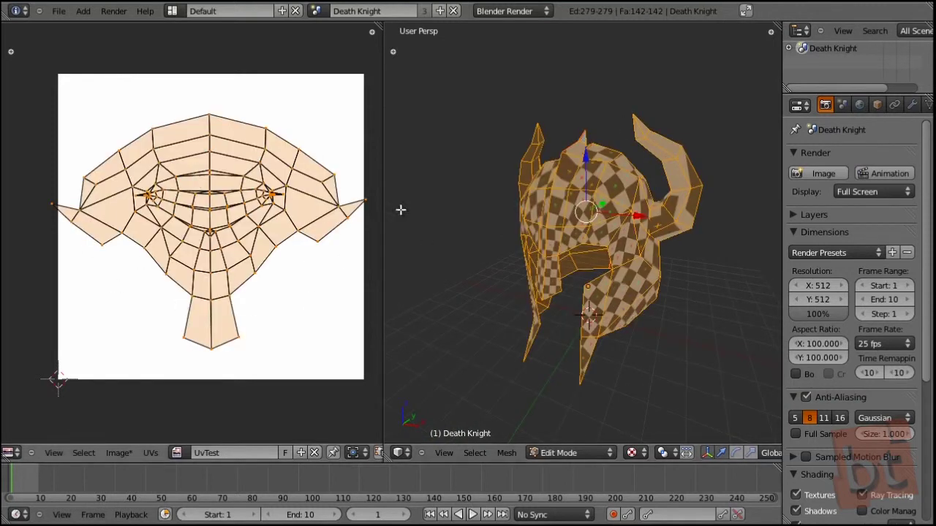
key("u")
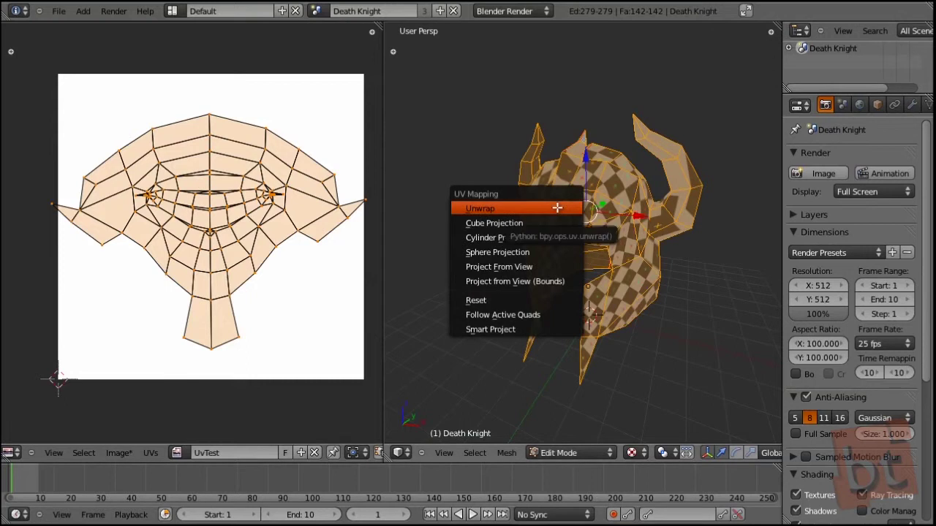
left_click(557, 208)
middle_click_drag(222, 312, 224, 281)
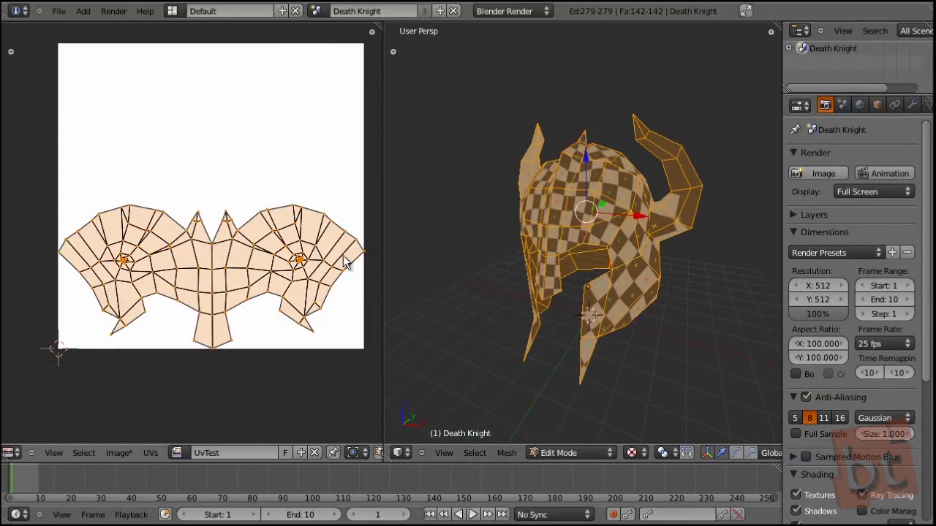
Pin the UV island's two outer tips and the two corners beside the crest, and fold both outer tips up to the centre.
key("a")
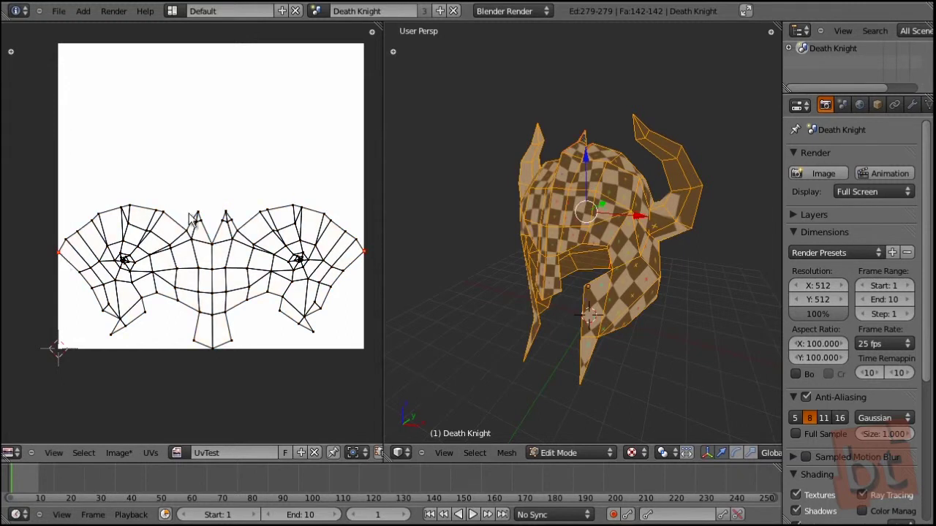
right_click(240, 238)
key("g")
left_click(84, 248)
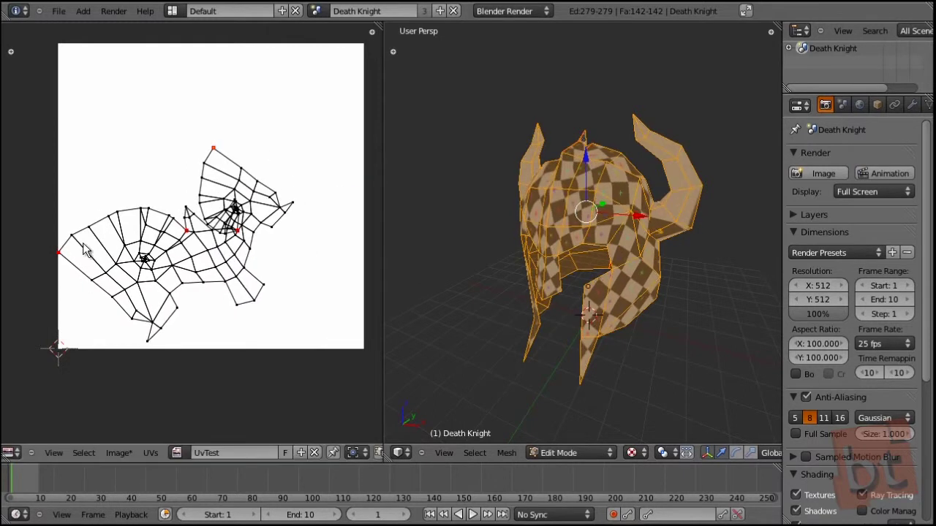
key("g")
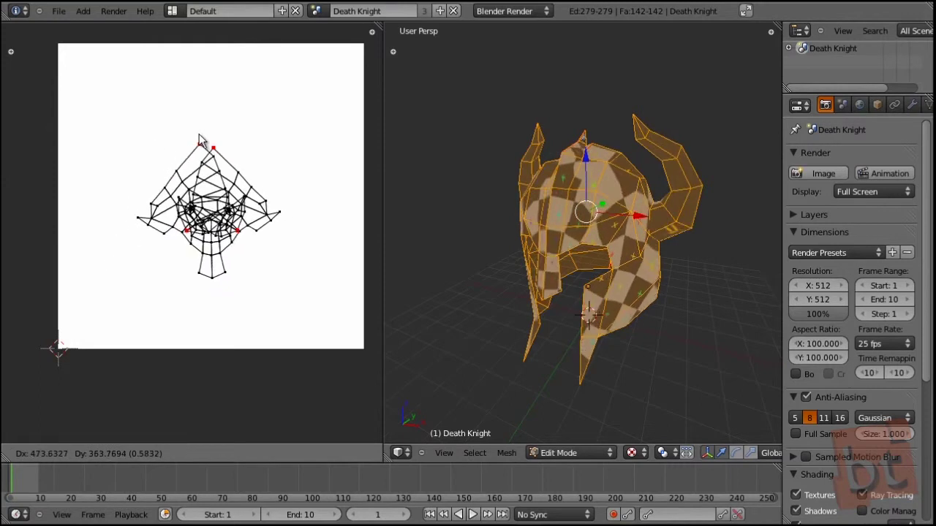
left_click(201, 141)
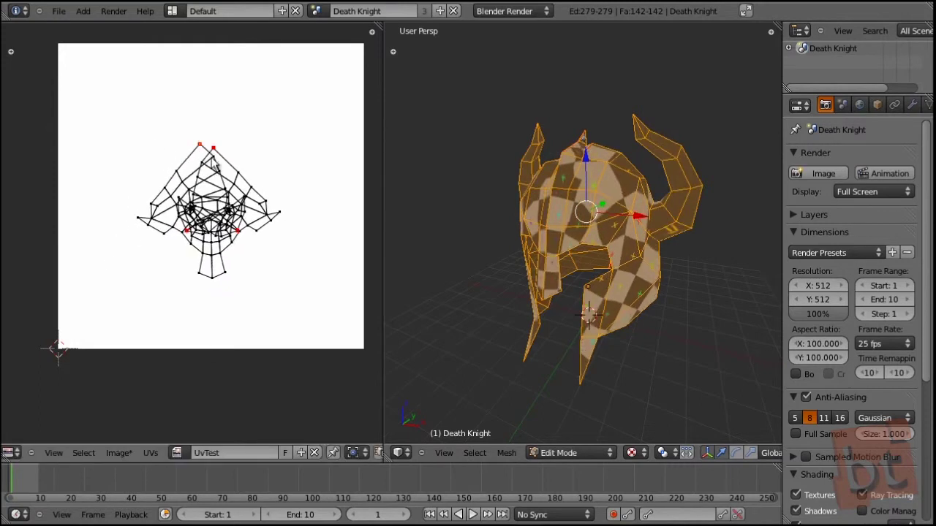
Pull the island's left pinned tip back outward to just beyond the image's left edge.
key("g")
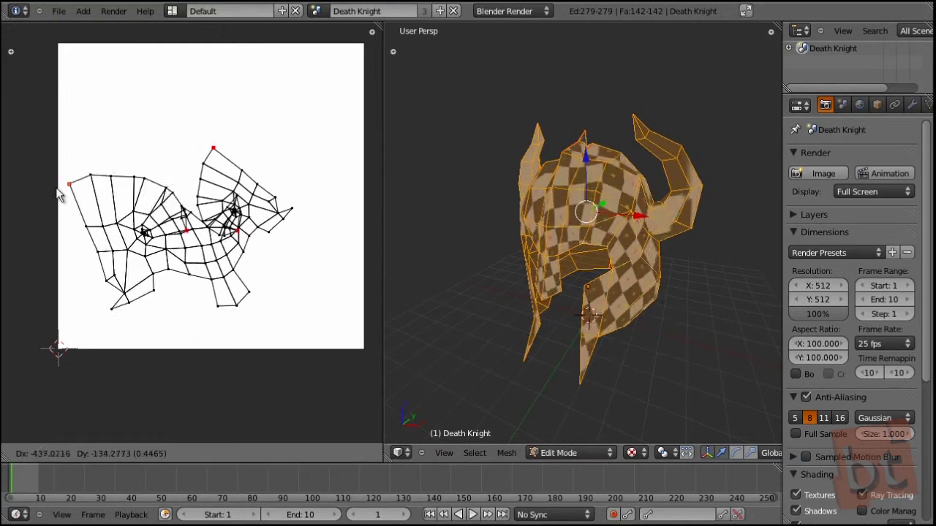
left_click(58, 206)
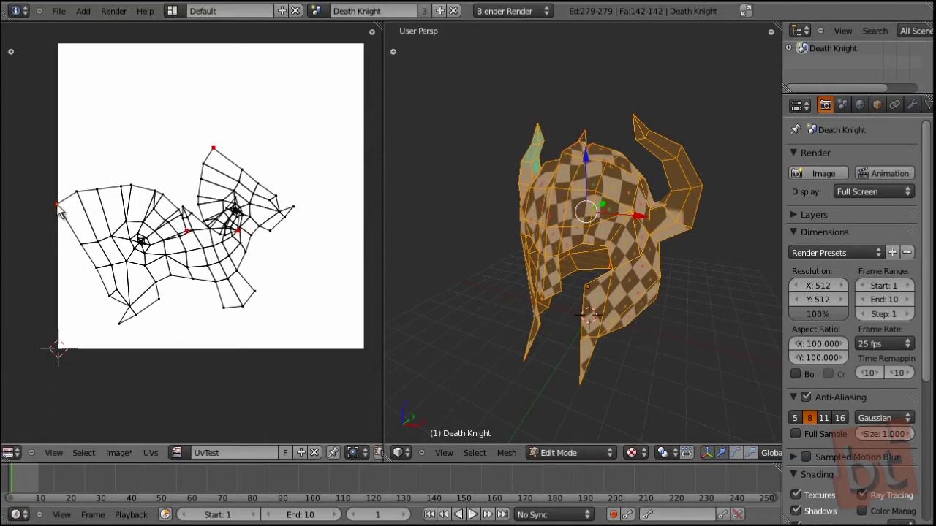
key("g")
left_click(36, 261)
Move the island's two pinned outer tips to the image's lower corners so both halves fan out symmetrically.
key("g")
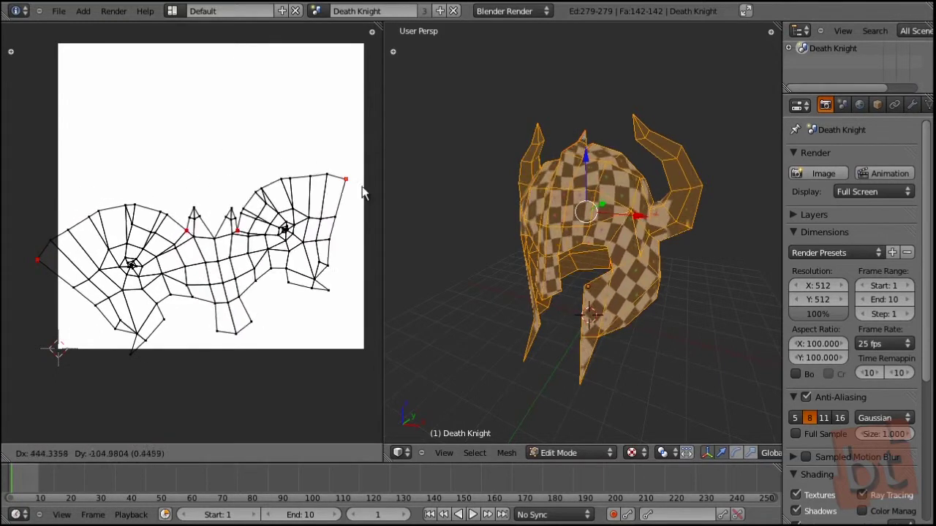
left_click(357, 325)
right_click(29, 265)
key("g")
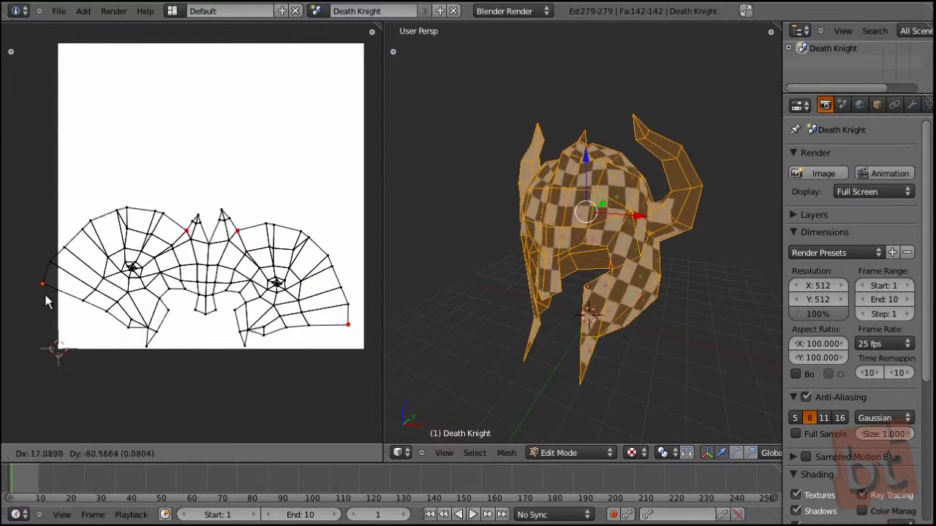
left_click(75, 334)
middle_click_drag(577, 175, 590, 185)
middle_click_drag(473, 311, 546, 355)
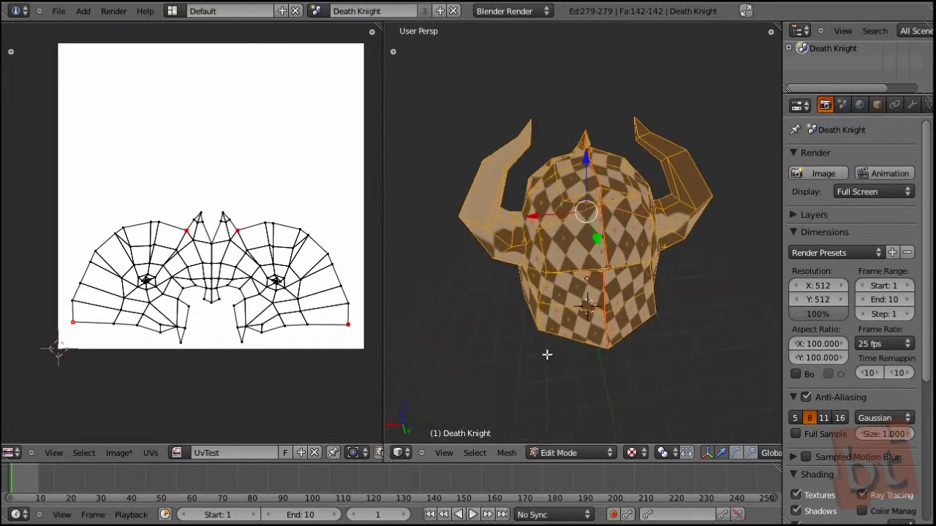
Examine the checker pattern on the back, front and sides of the helmet for distortion.
scroll(618, 185, "up", 4)
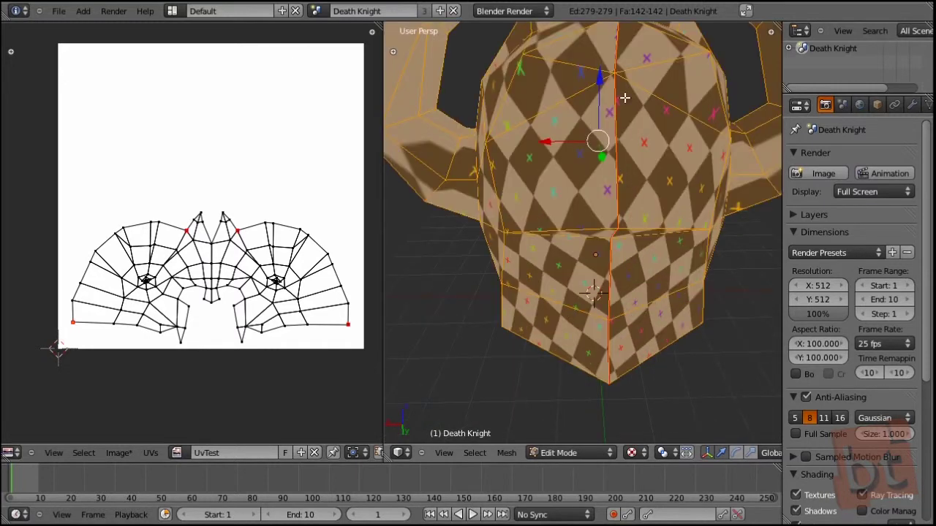
scroll(625, 97, "down", 3)
middle_click_drag(620, 138, 605, 240)
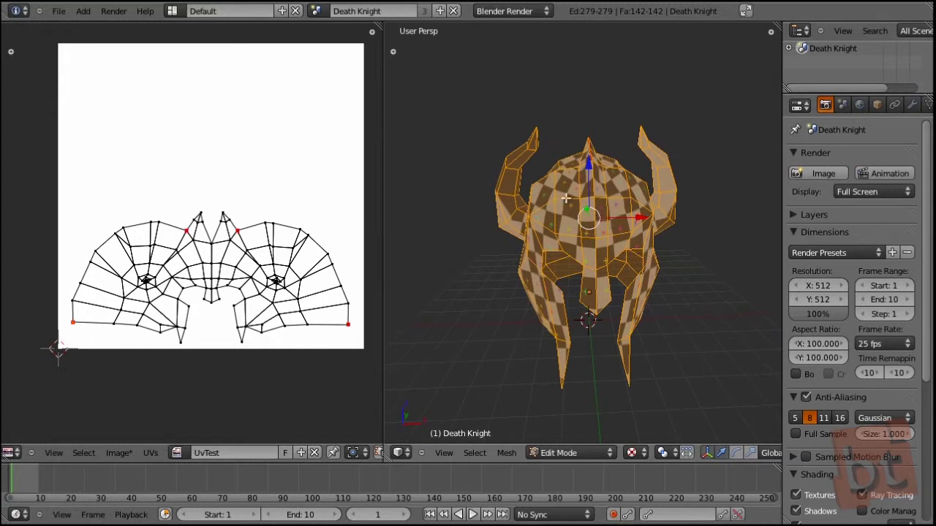
middle_click_drag(647, 272, 608, 275)
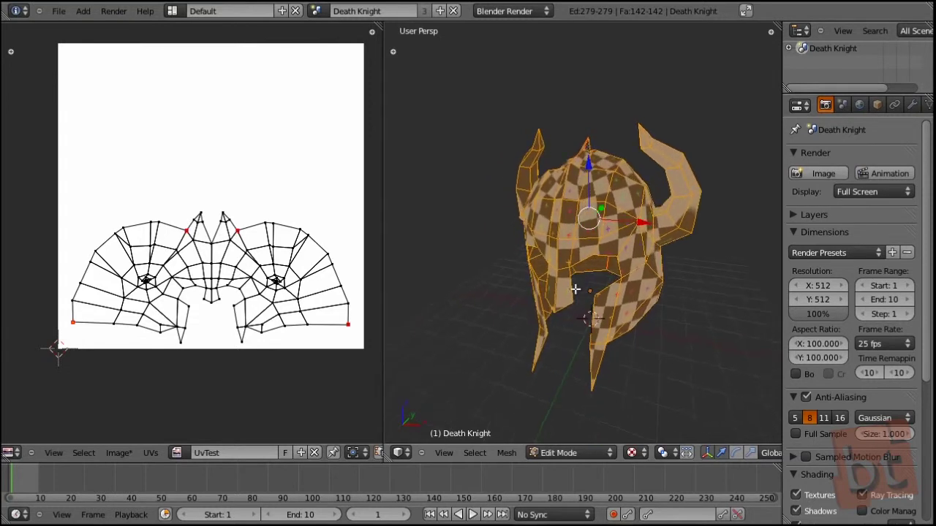
middle_click_drag(616, 239, 653, 234)
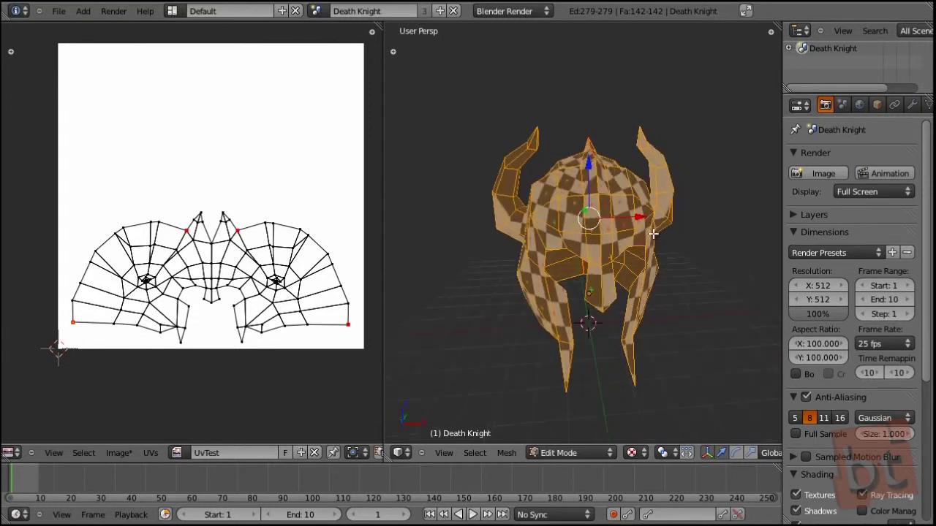
mouse_move(571, 229)
middle_mouse_down()
mouse_move(614, 252)
mouse_move(576, 242)
middle_mouse_up()
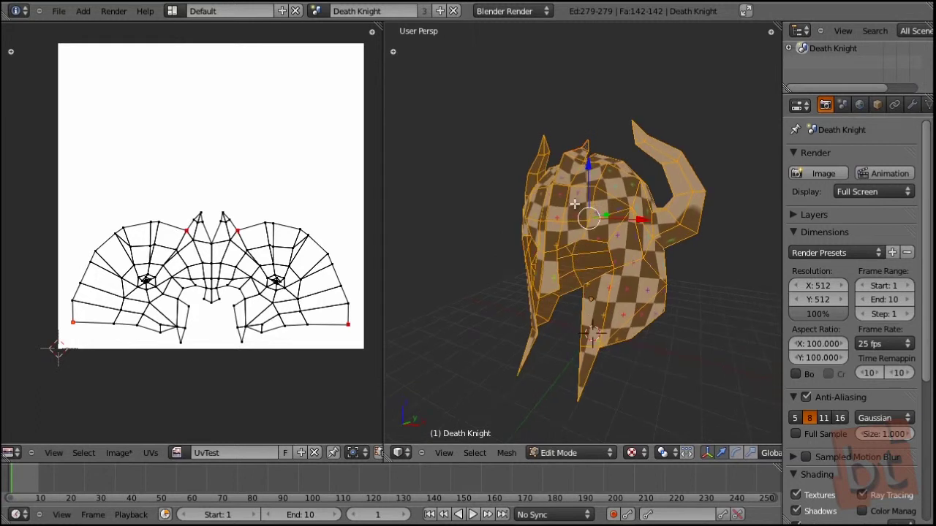
middle_click_drag(684, 265, 470, 283)
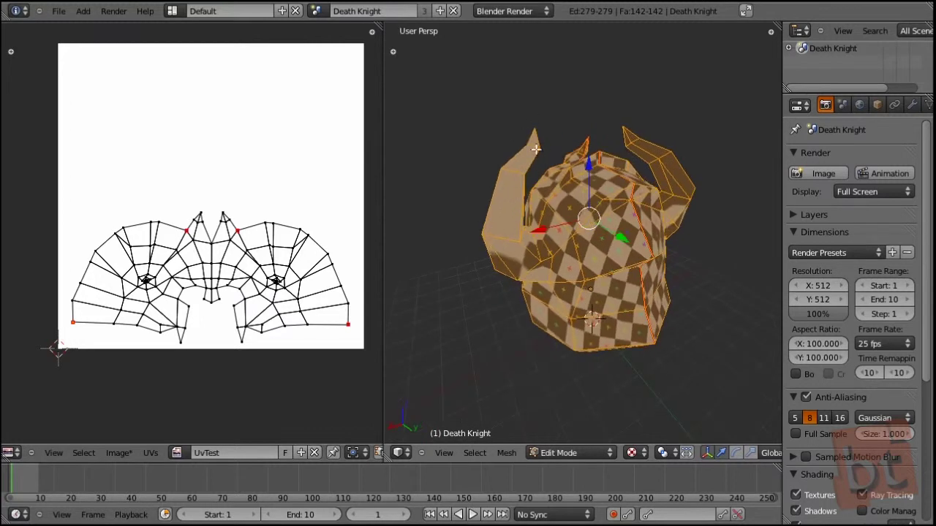
Inspect the horn areas of the UV island up close and compare them with the checker pattern around the horns.
scroll(300, 314, "up", 5)
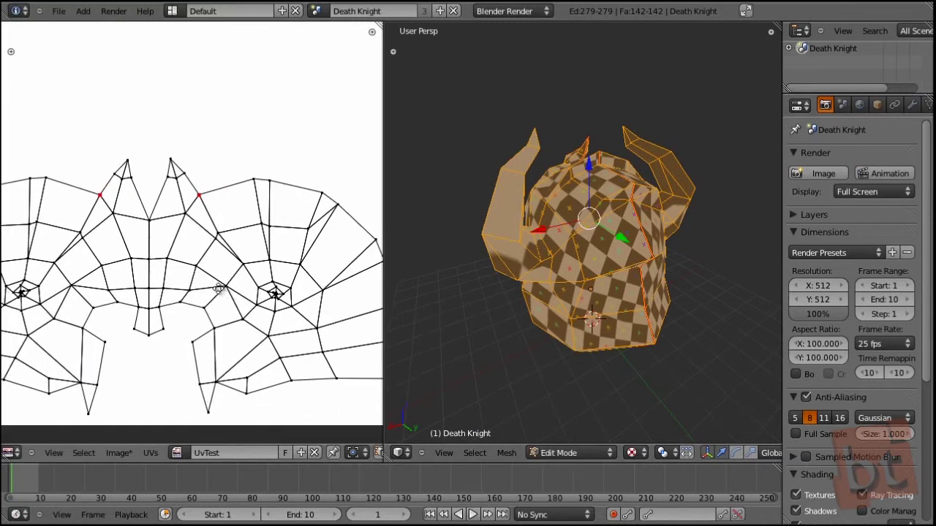
middle_click_drag(336, 350, 244, 292)
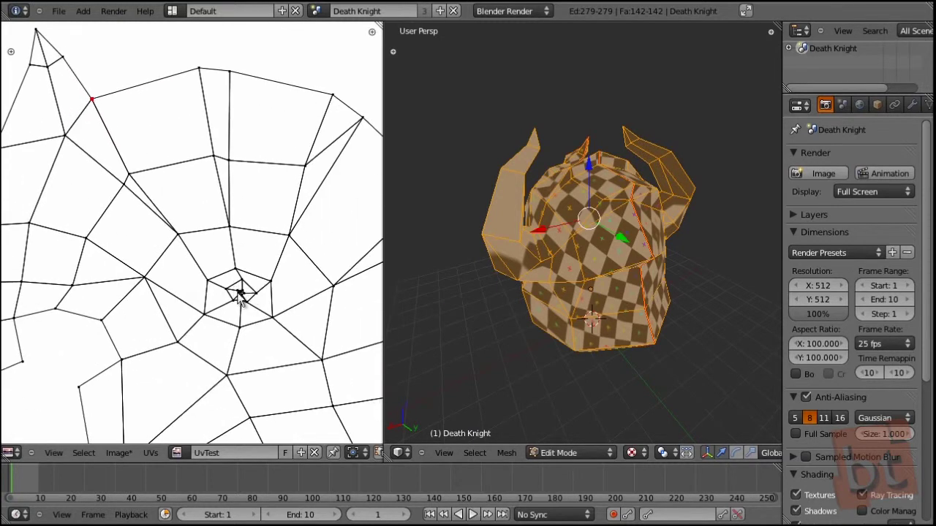
scroll(253, 315, "up", 2)
scroll(253, 313, "up", 1)
middle_click_drag(297, 346, 263, 297)
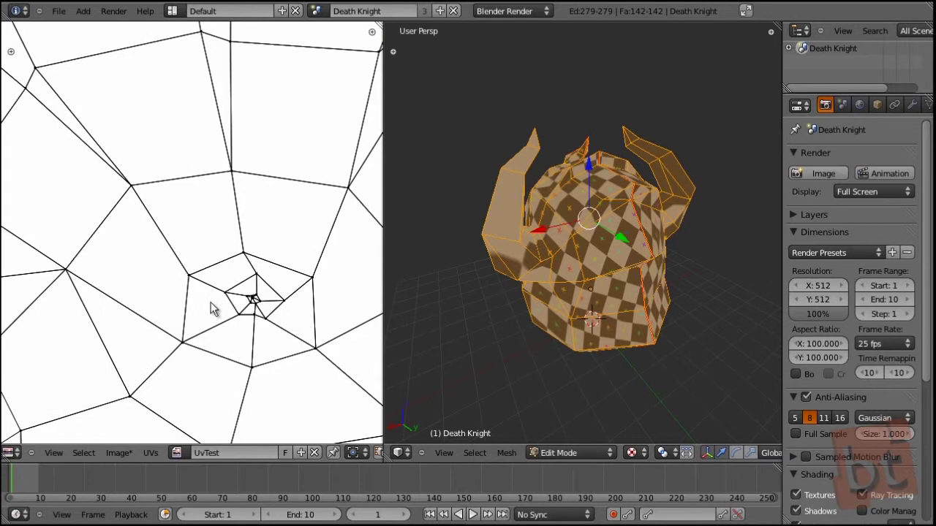
scroll(229, 324, "down", 6)
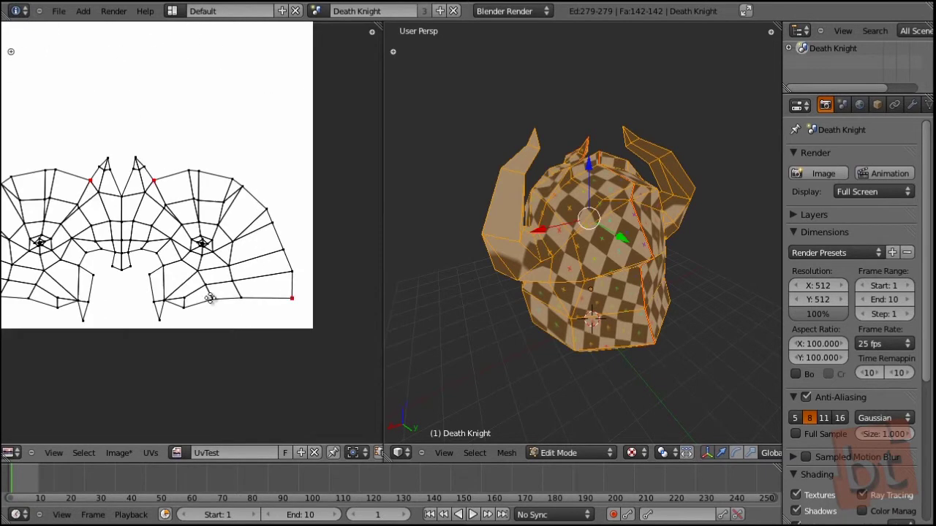
scroll(302, 311, "up", 1)
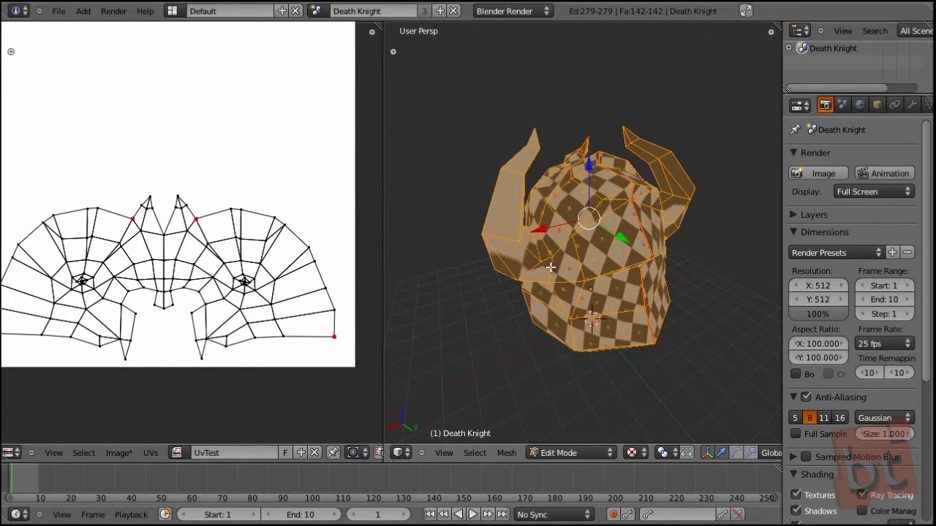
middle_click_drag(546, 291, 658, 248)
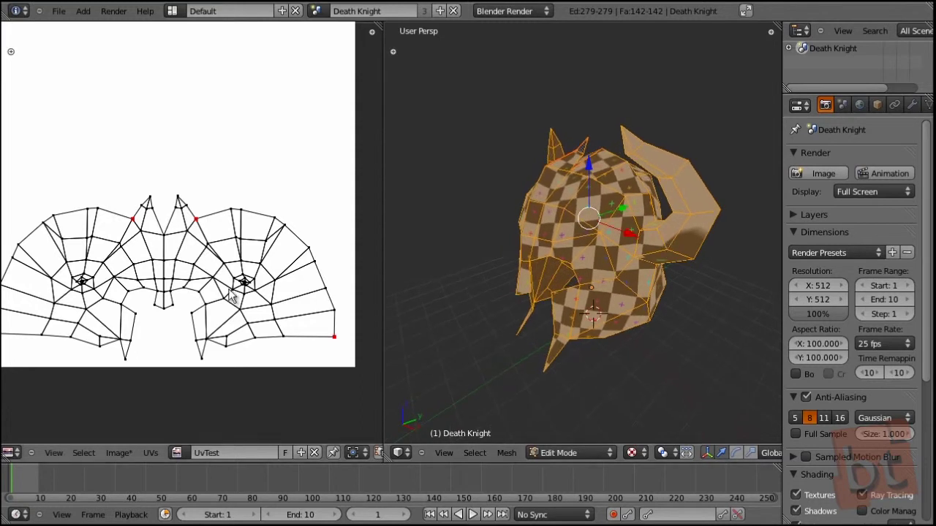
middle_click_drag(628, 263, 639, 250)
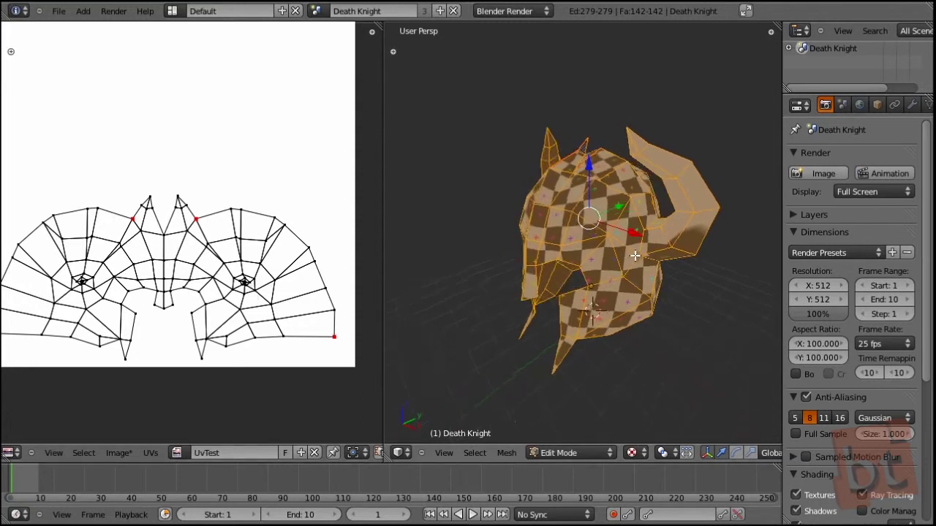
Switch to edge selection and select the edges encircling the base of the horn on the helmet's positive X side.
scroll(640, 250, "up", 4)
key("ctrl+Tab")
left_click(634, 249)
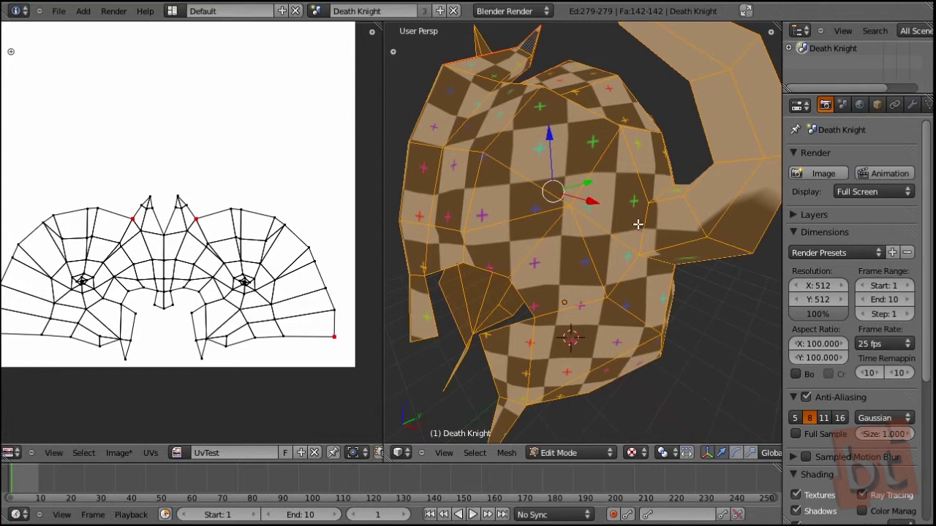
right_click(644, 225)
middle_click_drag(671, 204, 554, 314)
right_click(545, 250, "shift")
right_click(480, 246, "shift")
middle_click_drag(451, 288, 650, 319)
Add the edges encircling the opposite horn's base to the selection and mark both rings as seams.
scroll(649, 321, "down", 3)
middle_click_drag(616, 350, 560, 334)
scroll(559, 333, "up", 4)
right_click(541, 261, "shift")
right_click(522, 301, "shift")
middle_click_drag(468, 357, 577, 323)
right_click(603, 316, "shift")
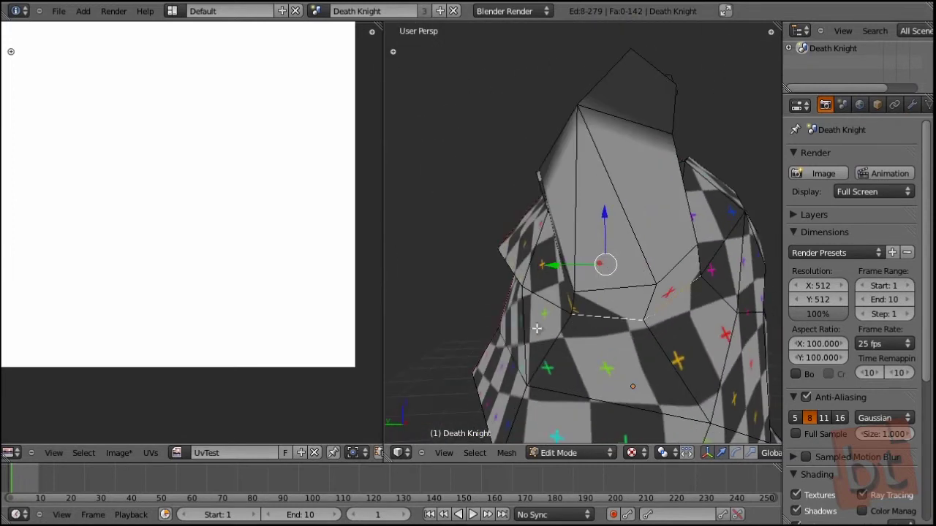
middle_click_drag(520, 326, 583, 346)
right_click(643, 308, "shift")
middle_click_drag(647, 304, 704, 342)
right_click(712, 302, "shift")
middle_click_drag(712, 302, 547, 304)
middle_click_drag(589, 358, 585, 345)
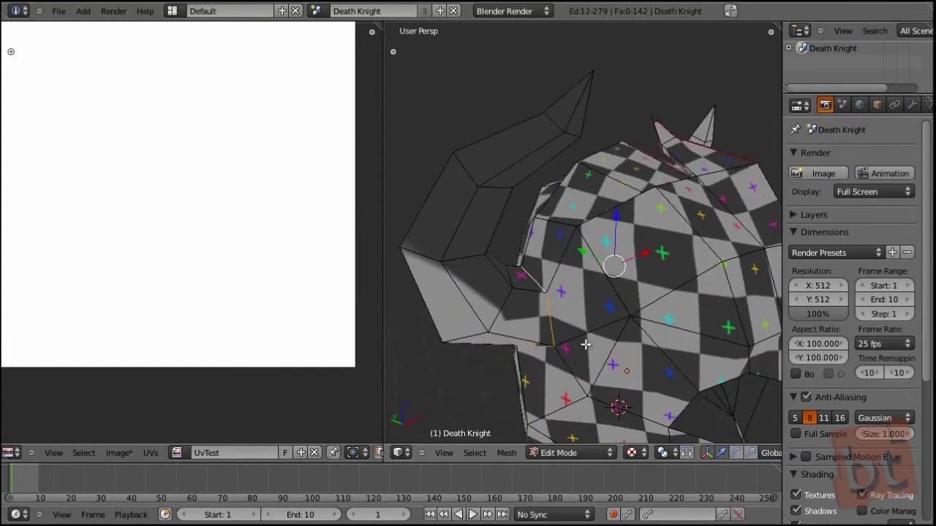
key("ctrl+e")
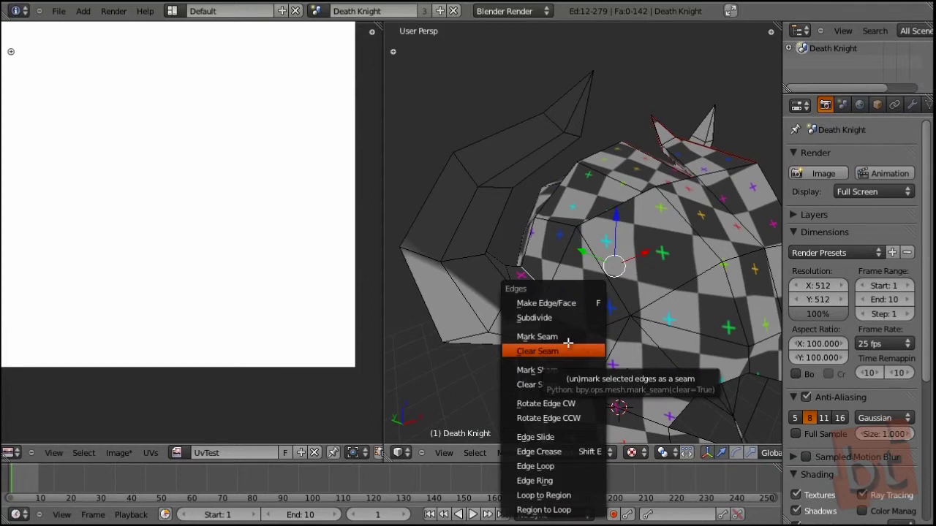
left_click(564, 336)
Select the whole helmet mesh and unwrap it with the horn-base seams while the old pins remain.
key("a")
middle_click_drag(651, 358, 601, 325)
scroll(556, 351, "down", 4)
key("a")
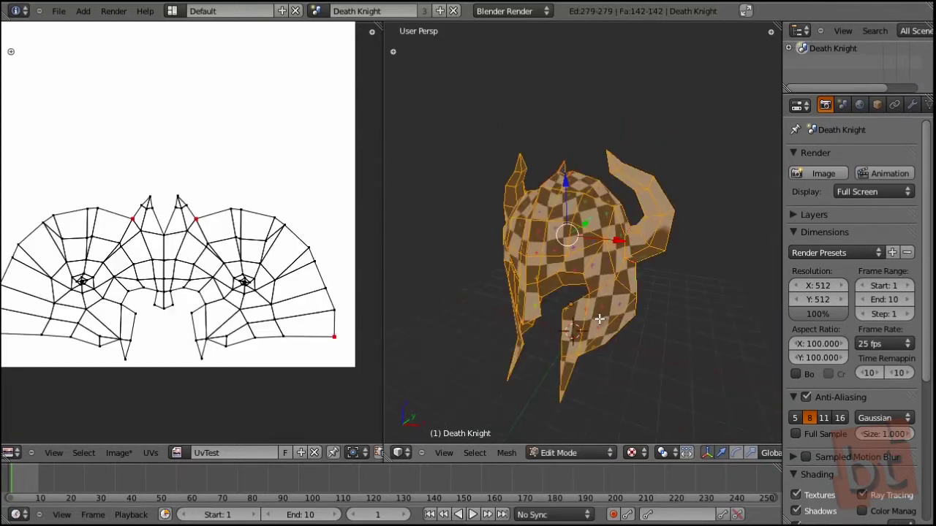
key("u")
left_click(599, 319)
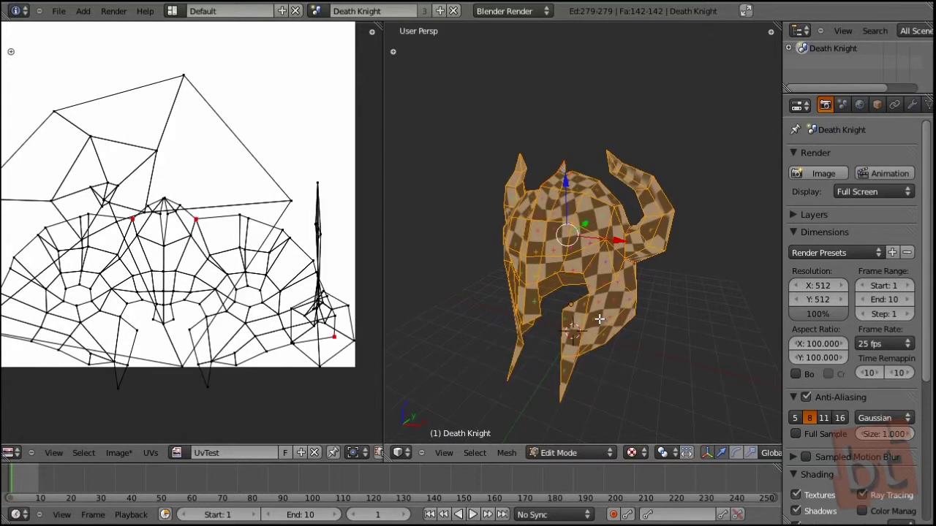
scroll(309, 276, "down", 1)
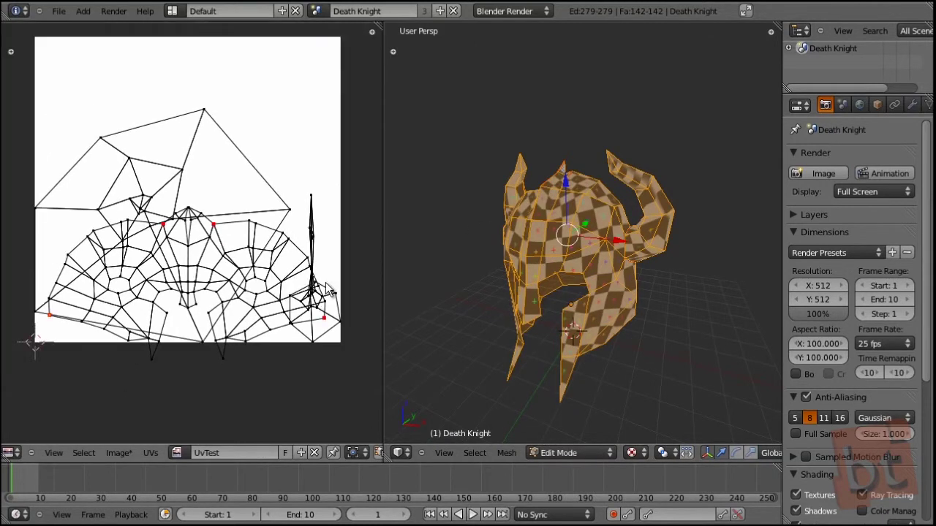
Unpin all the UVs in the layout and unwrap the whole helmet again.
middle_click_drag(569, 276, 390, 257)
middle_click_drag(561, 268, 729, 300)
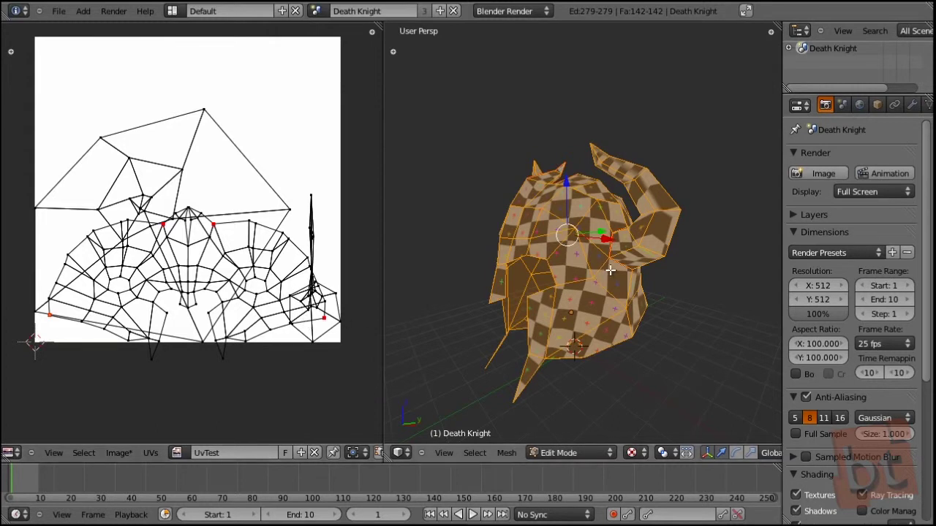
scroll(609, 271, "up", 6)
key("a")
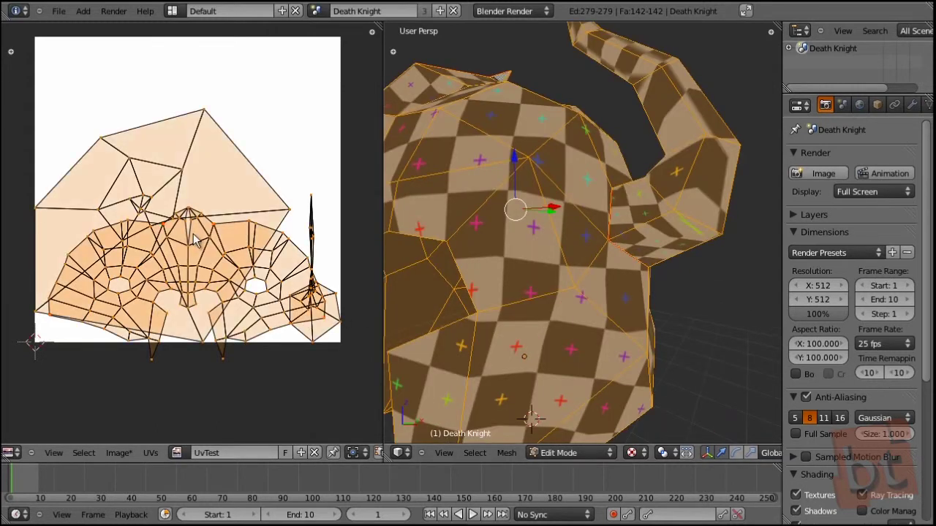
key("a")
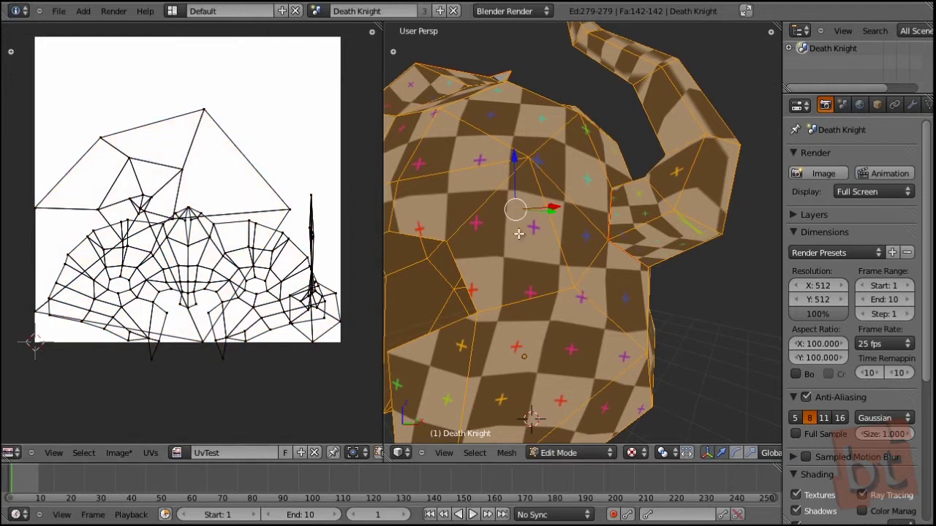
scroll(564, 209, "down", 6)
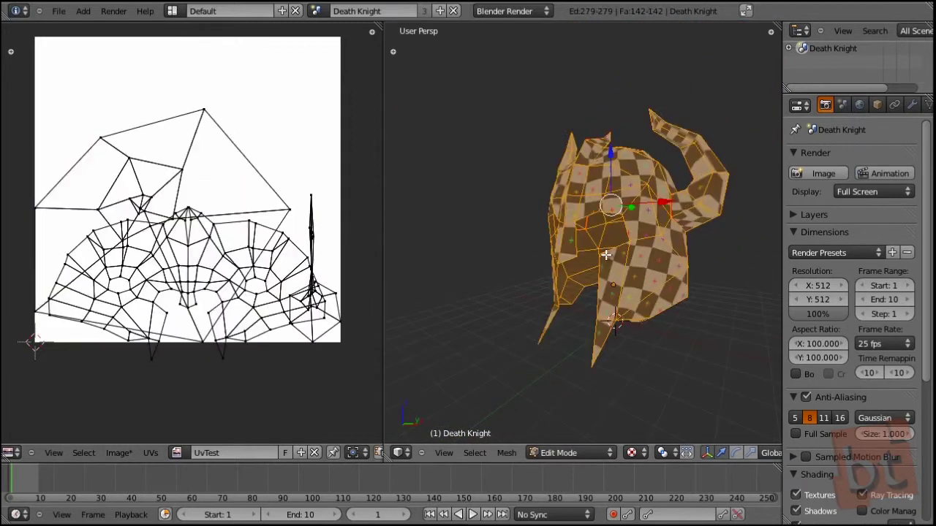
key("u")
left_click(606, 254)
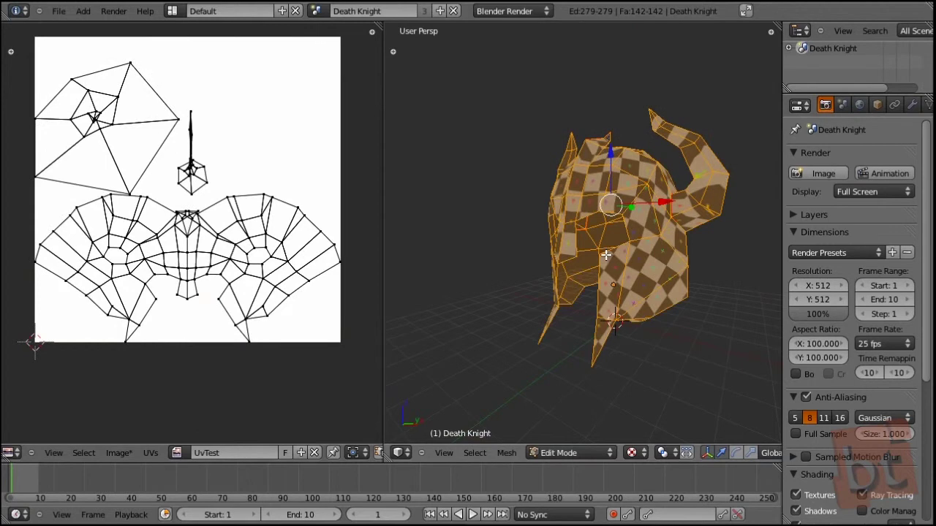
Examine the separate horn UV islands and compare the checker scale and stretching on both horns with the helmet.
scroll(208, 219, "up", 3)
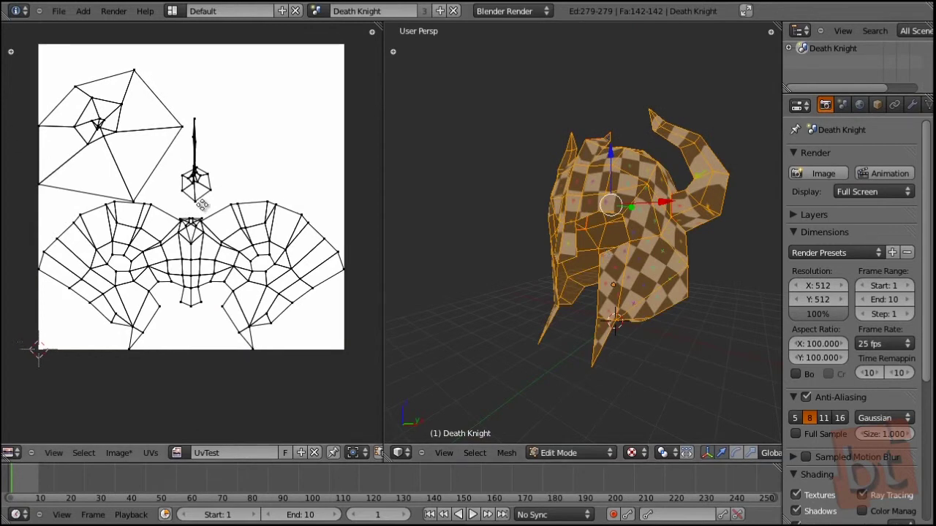
scroll(212, 228, "up", 3)
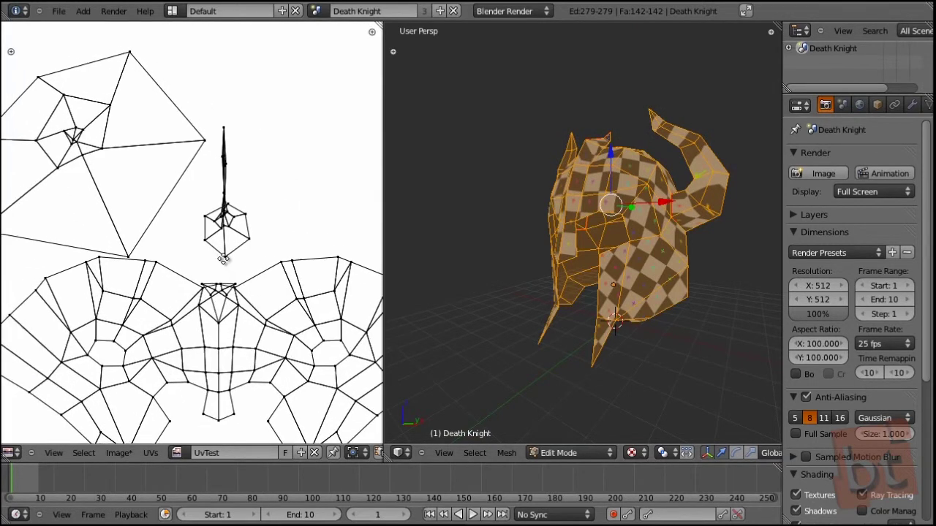
middle_click_drag(629, 241, 652, 255)
scroll(643, 256, "up", 4)
scroll(653, 255, "down", 3)
middle_click_drag(208, 205, 227, 217)
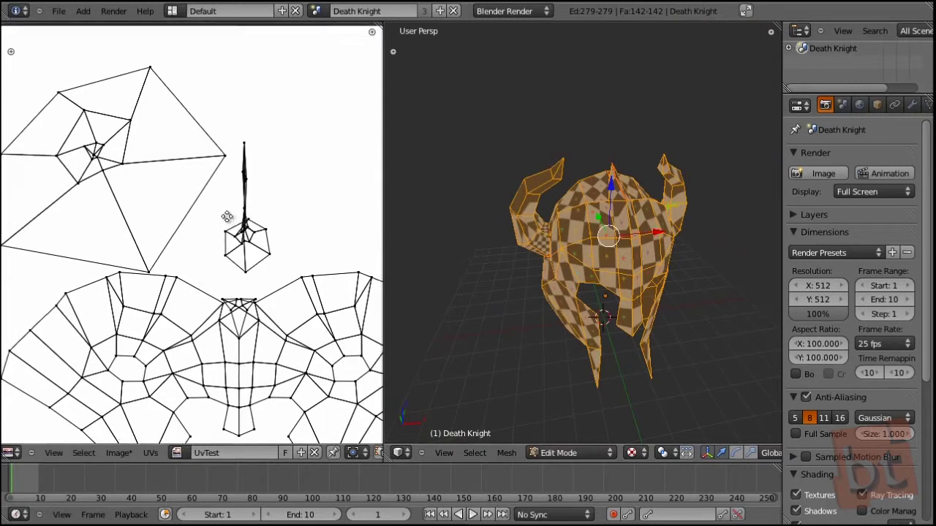
scroll(227, 217, "down", 2)
middle_click_drag(271, 268, 239, 241)
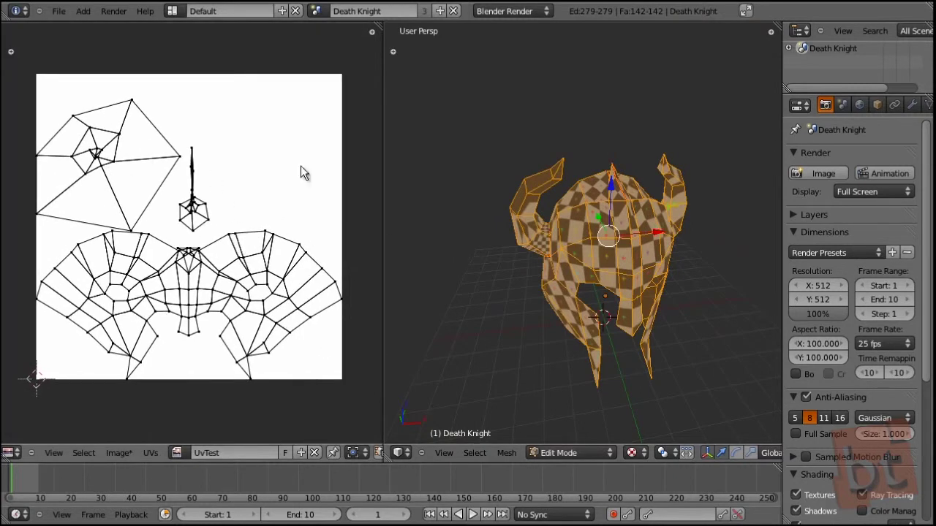
middle_click_drag(559, 269, 599, 277)
scroll(543, 255, "up", 4)
scroll(527, 249, "up", 4)
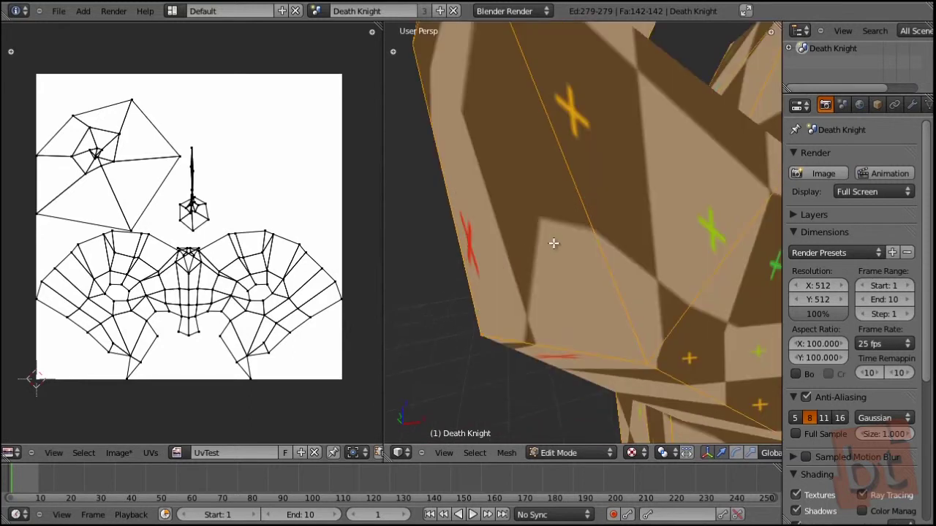
scroll(554, 243, "down", 8)
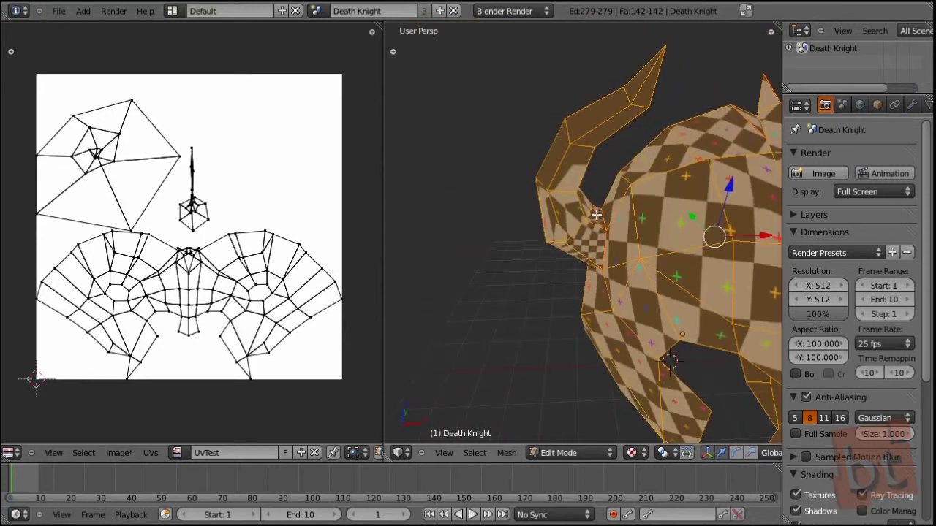
Deselect the whole mesh and switch to vertex selection.
key("a")
key("a")
key("a")
key("ctrl+Tab")
left_click(584, 212)
right_click(584, 212)
key("g")
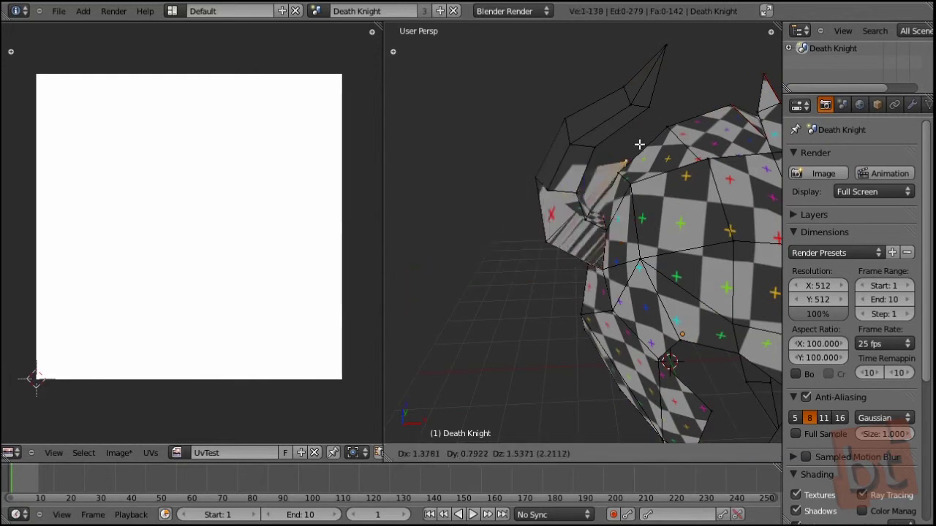
right_click(565, 224)
right_click_drag(545, 242, 422, 304)
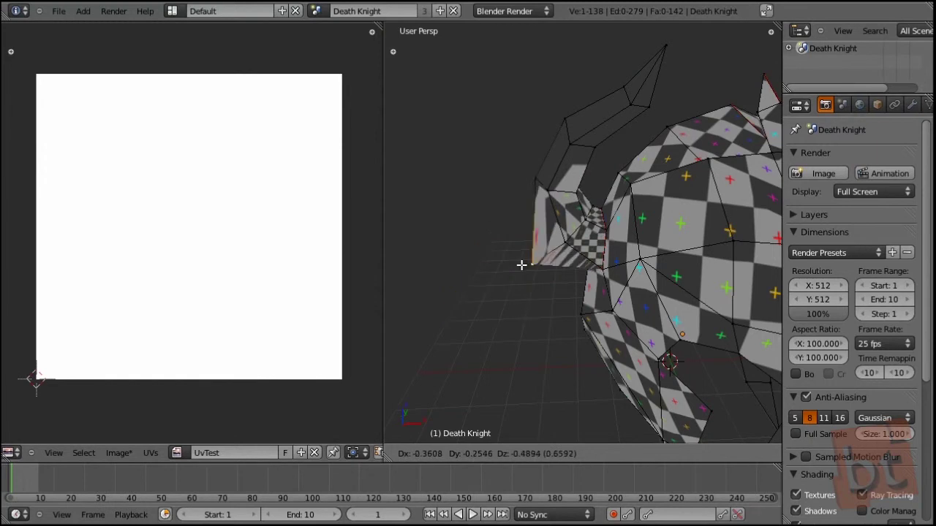
right_click(522, 265)
Select all vertices of the helmet mesh again.
middle_click_drag(645, 231, 620, 219)
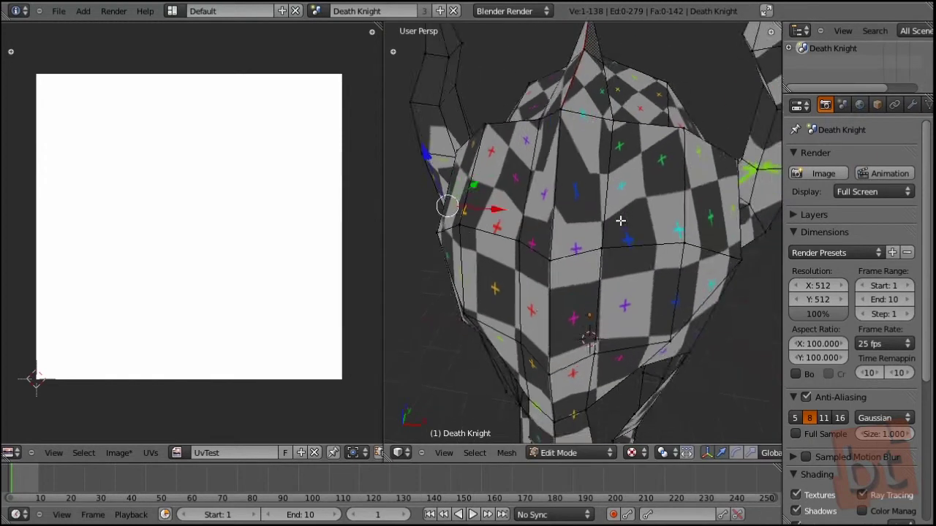
scroll(621, 219, "down", 4)
key("a")
key("a")
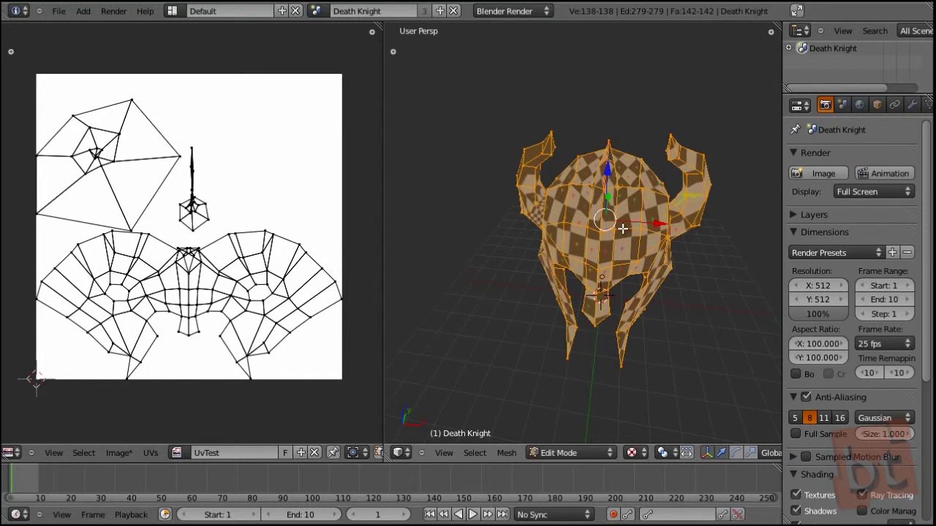
Clear all seams from the helmet mesh and deselect it.
key("ctrl+e")
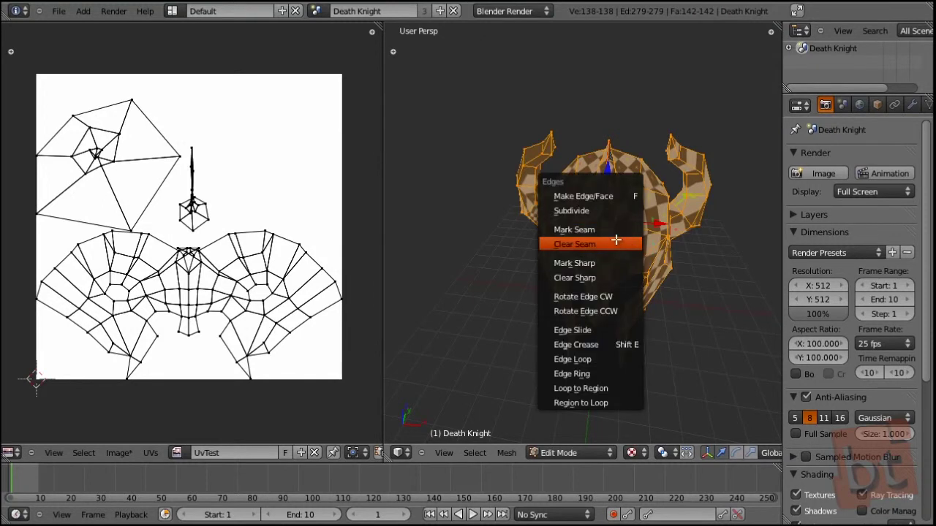
left_click(616, 242)
key("a")
middle_click_drag(616, 242, 631, 254)
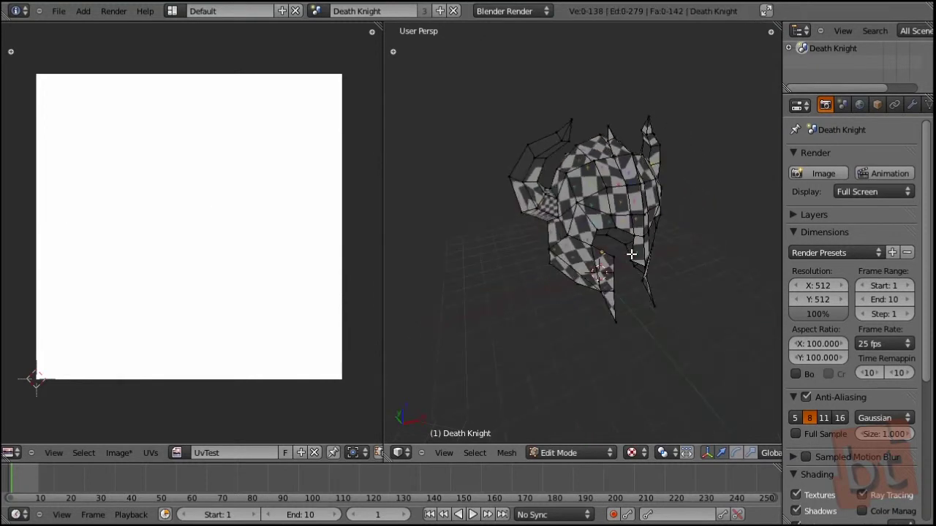
Reset the UV mapping of the whole helmet, leaving the mesh deselected.
key("a")
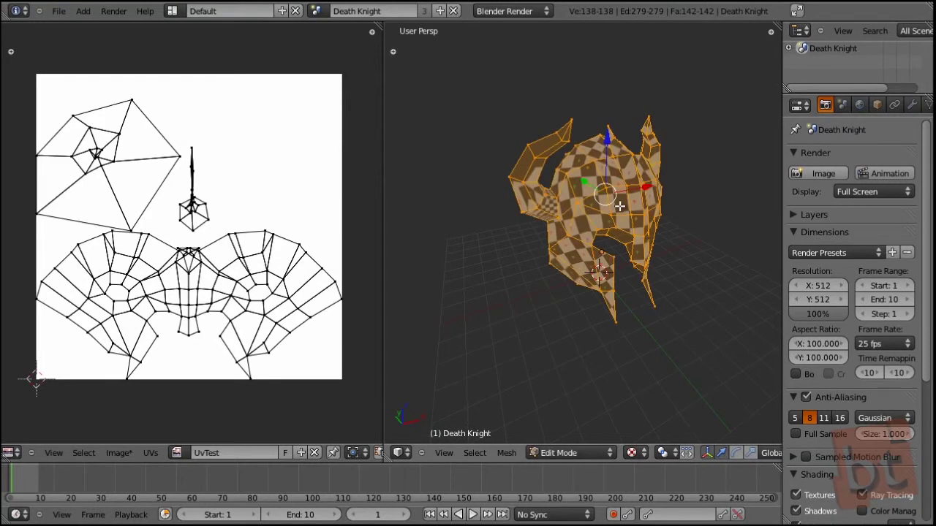
key("u")
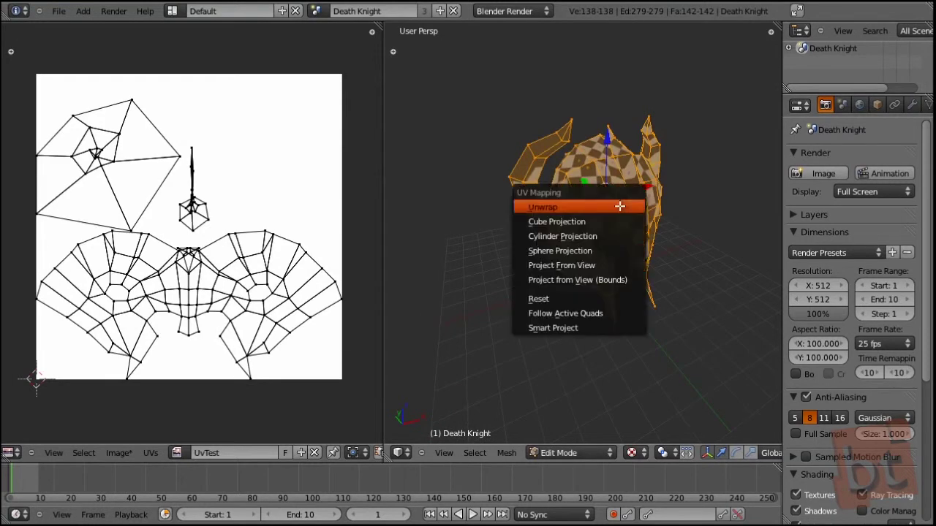
left_click(593, 298)
key("a")
middle_click_drag(621, 234, 599, 246)
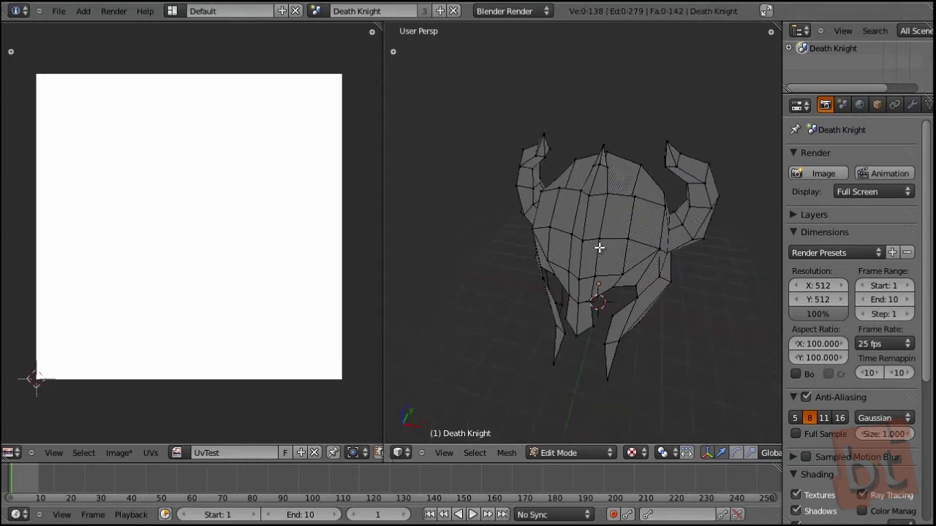
Switch to edge selection and select the edges along the helmet's centre line from the front over the crest to the back.
key("ctrl+Tab")
left_click(576, 263)
middle_click_drag(711, 280, 573, 304)
right_click(497, 216, "alt")
right_click(547, 273, "alt+shift")
mouse_move(595, 349)
middle_mouse_down()
mouse_move(533, 234)
mouse_move(596, 307)
mouse_move(599, 357)
middle_mouse_up()
middle_click_drag(538, 286, 493, 268)
middle_click_drag(440, 216, 445, 230, "shift")
scroll(446, 231, "up", 3)
middle_click_drag(568, 302, 712, 286)
right_click(565, 268, "alt+shift")
scroll(624, 347, "down", 4)
middle_click_drag(624, 346, 642, 332)
right_click(616, 355, "shift")
right_click(616, 320, "shift")
middle_click_drag(626, 299, 723, 317)
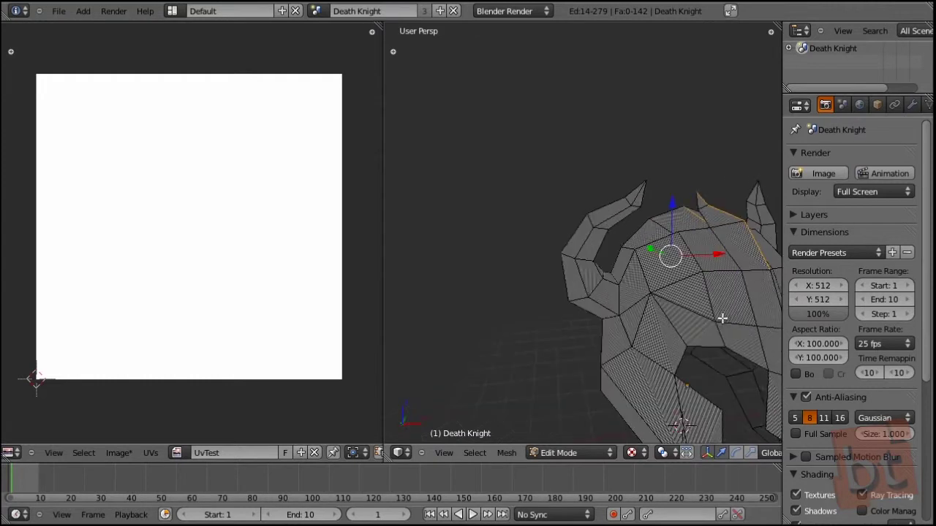
Add the edge loops around both horn bases to the centre-line selection and mark the selected edges as seams.
middle_click_drag(619, 298, 710, 293)
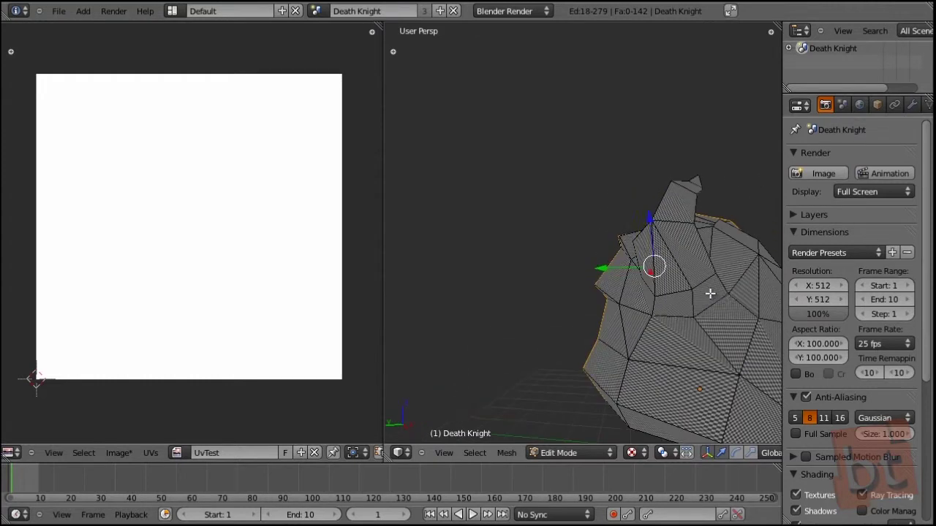
middle_click_drag(665, 351, 693, 366)
middle_click_drag(693, 314, 600, 354)
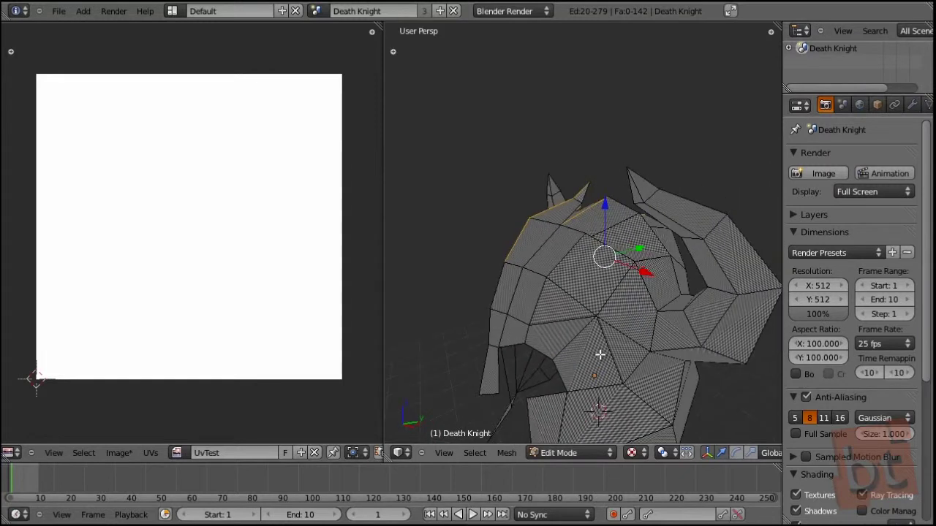
middle_click_drag(653, 324, 424, 359)
scroll(591, 292, "down", 4)
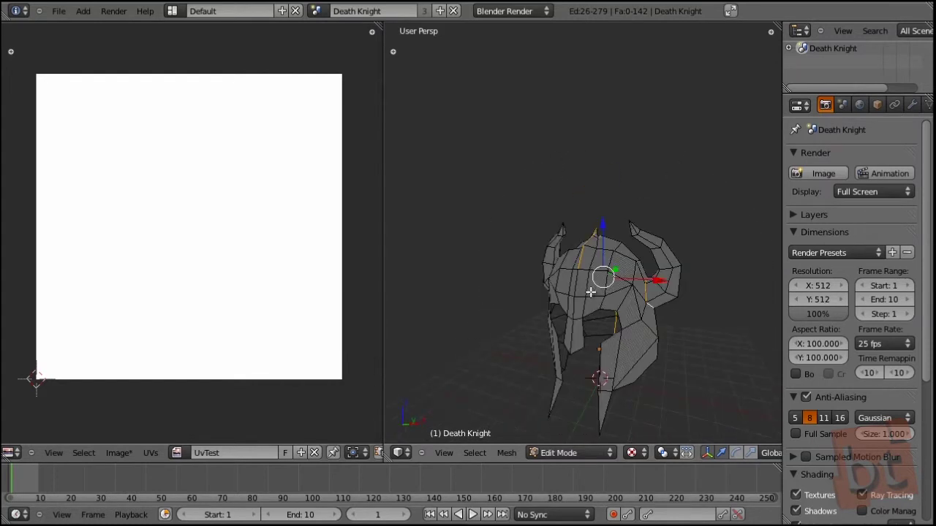
key("ctrl+e")
left_click(568, 278)
Select the whole helmet mesh and unwrap it along the new seams.
middle_click_drag(568, 278, 609, 304)
key("a")
key("a")
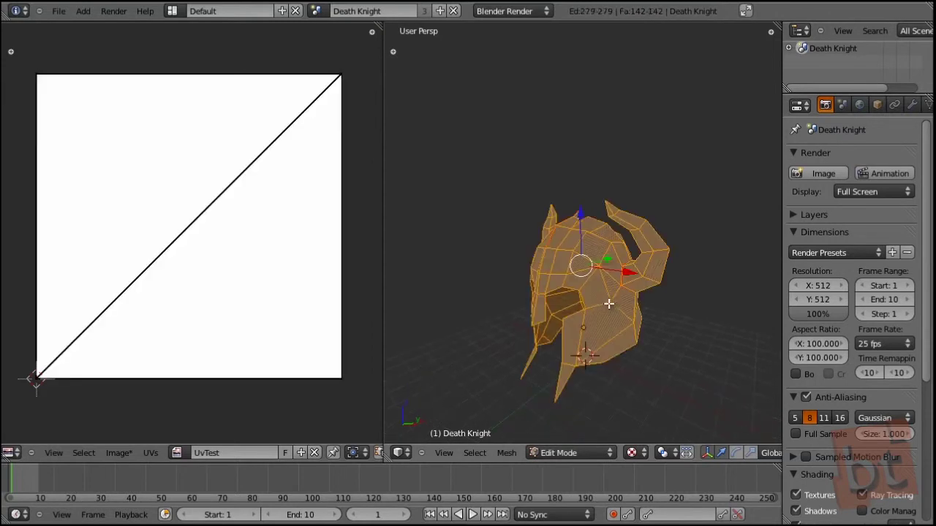
key("u")
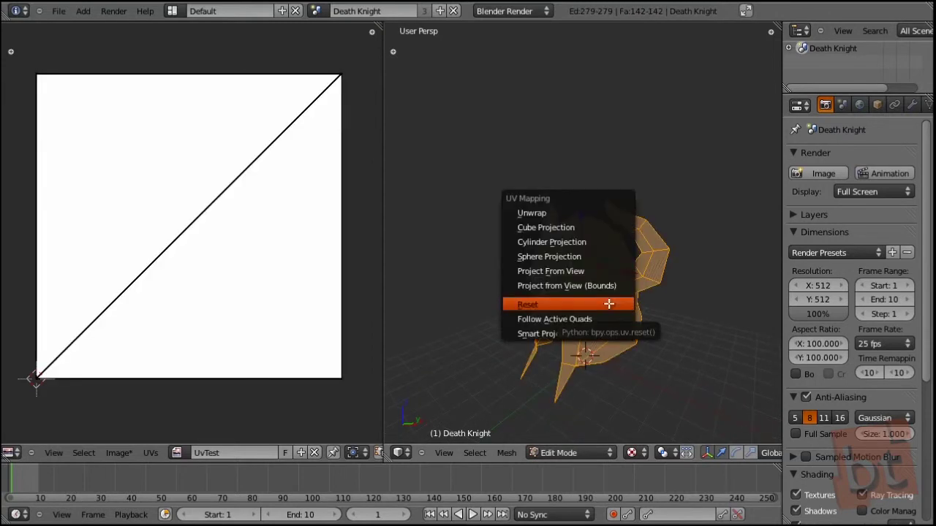
left_click(554, 217)
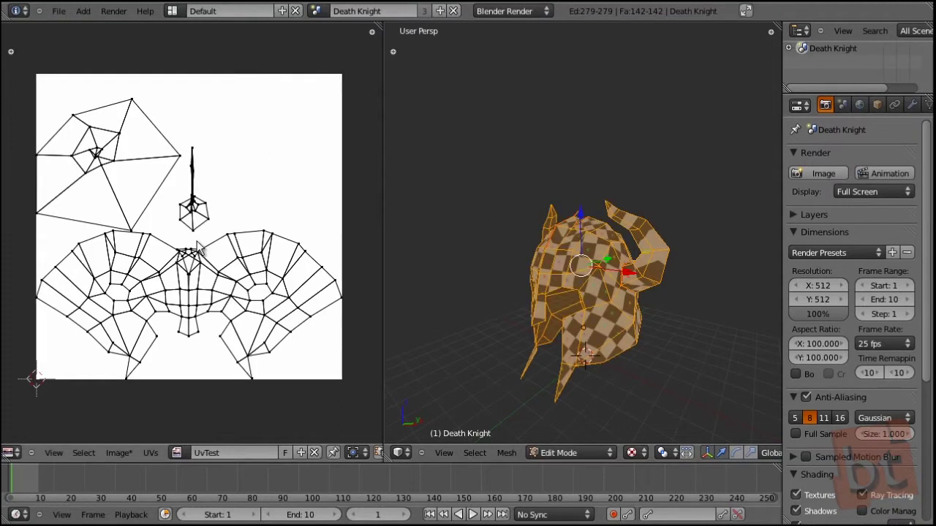
Examine the small horn UV island and compare the checker pattern on both horns for stretching and scale.
scroll(217, 255, "up", 4)
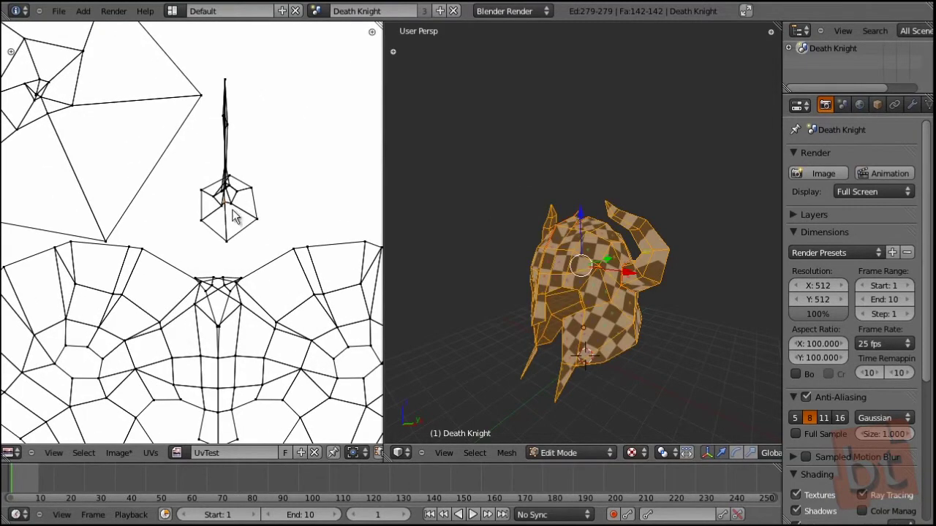
middle_click_drag(619, 312, 519, 344)
key("KP_Decimal")
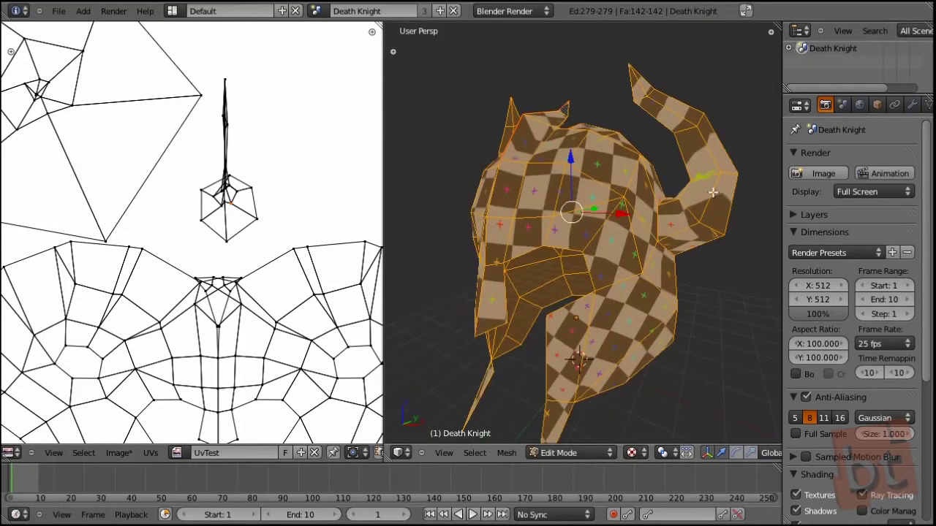
middle_click_drag(713, 192, 666, 242)
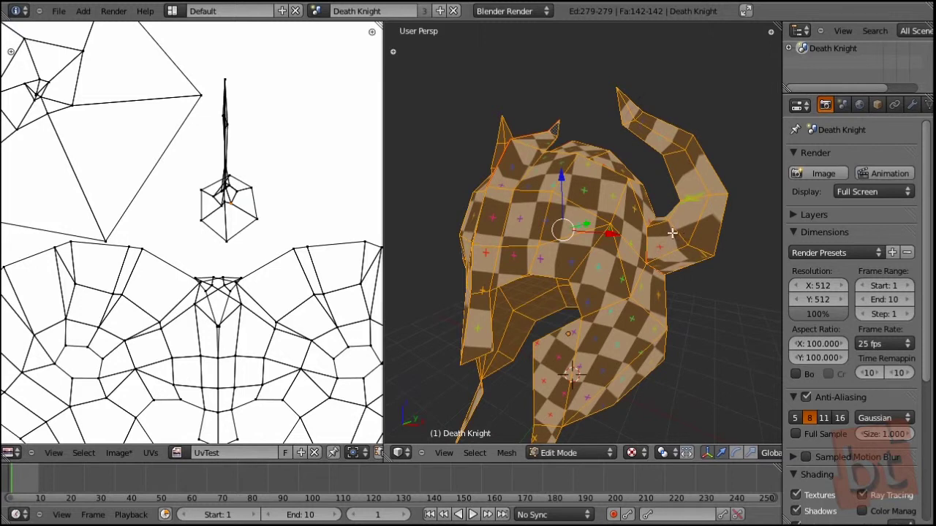
middle_click_drag(636, 236, 565, 241)
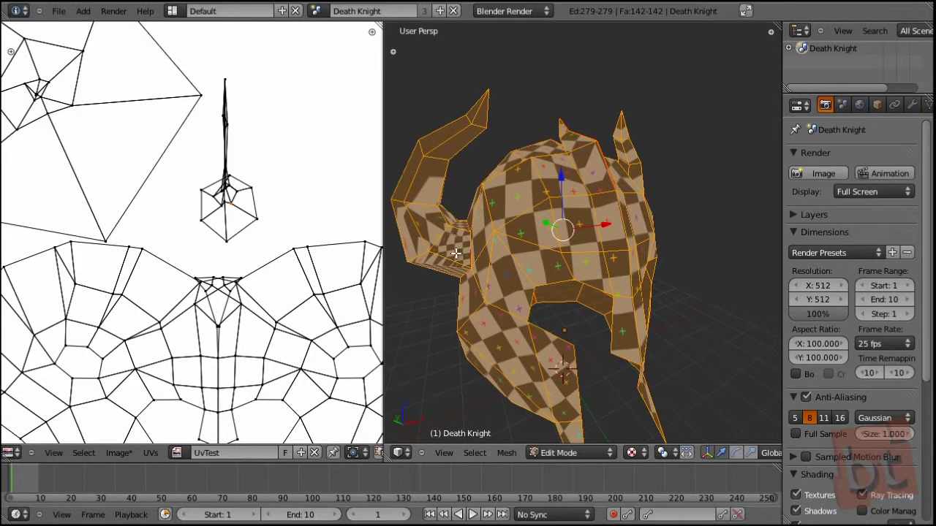
scroll(251, 261, "up", 5)
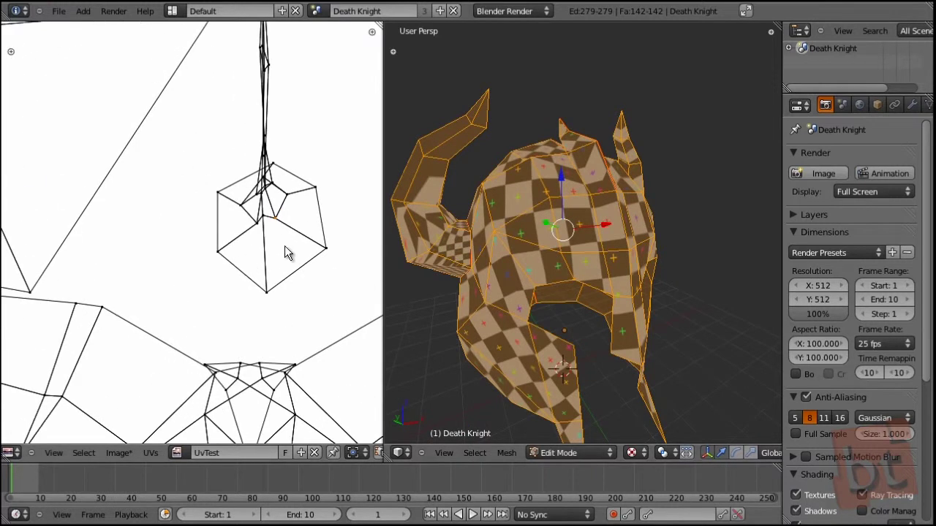
right_click(243, 256)
scroll(243, 265, "up", 6)
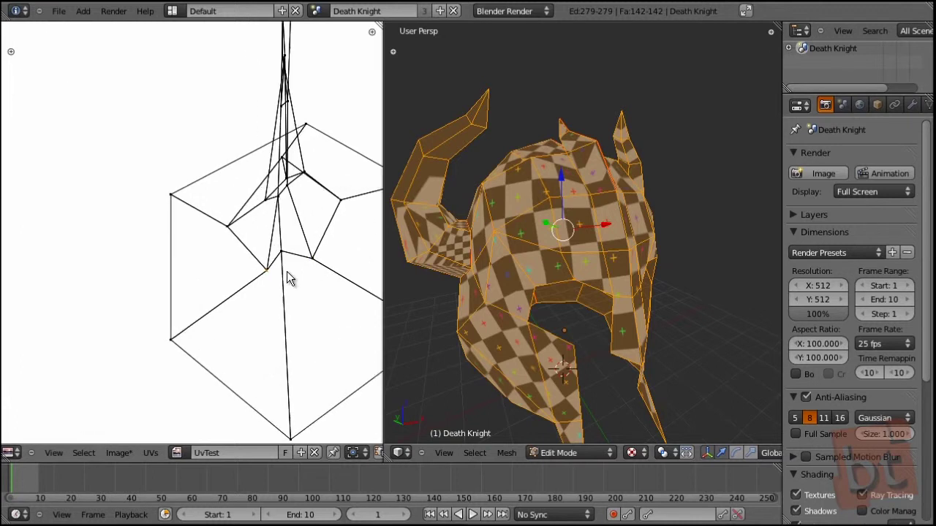
scroll(304, 299, "down", 8)
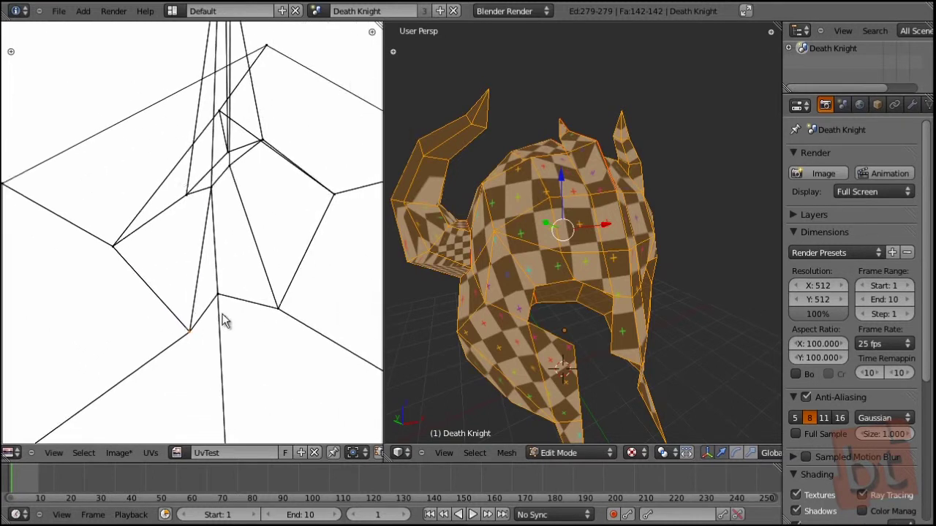
scroll(240, 251, "down", 3)
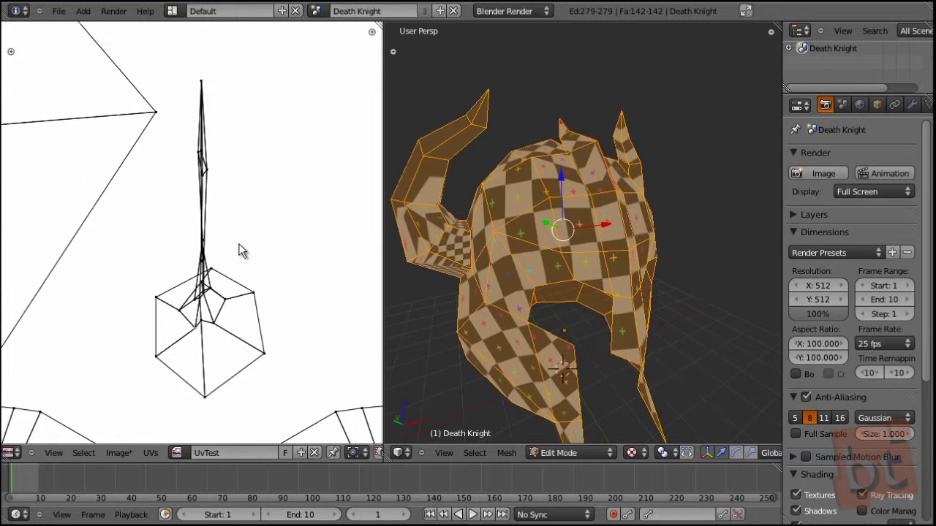
key("a")
key("a")
key("a")
key("a")
Remove doubled vertices from the whole helmet mesh.
middle_click_drag(487, 271, 462, 283)
scroll(461, 282, "down", 3)
mouse_move(563, 295)
middle_mouse_down()
mouse_move(615, 274)
mouse_move(521, 291)
mouse_move(611, 282)
mouse_move(522, 320)
mouse_move(519, 309)
mouse_move(618, 288)
mouse_move(559, 289)
middle_mouse_up()
scroll(537, 310, "up", 3)
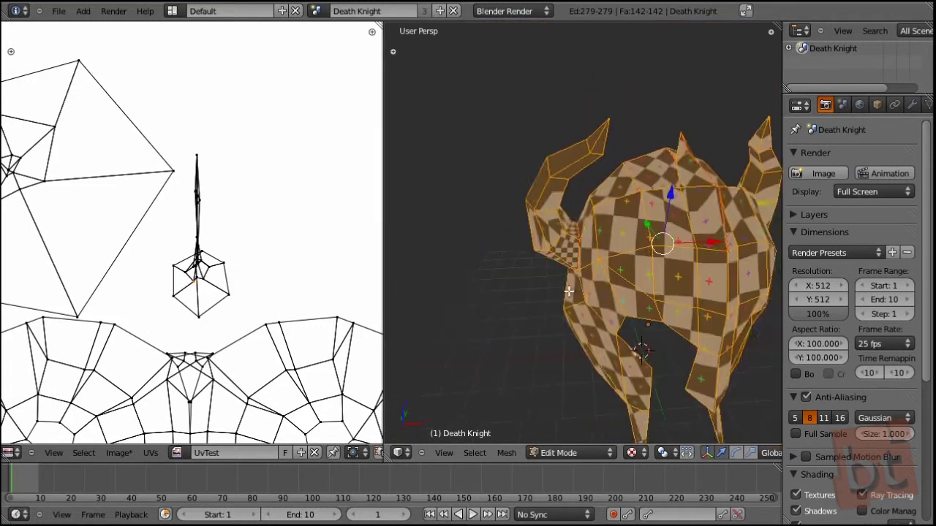
scroll(563, 289, "down", 3)
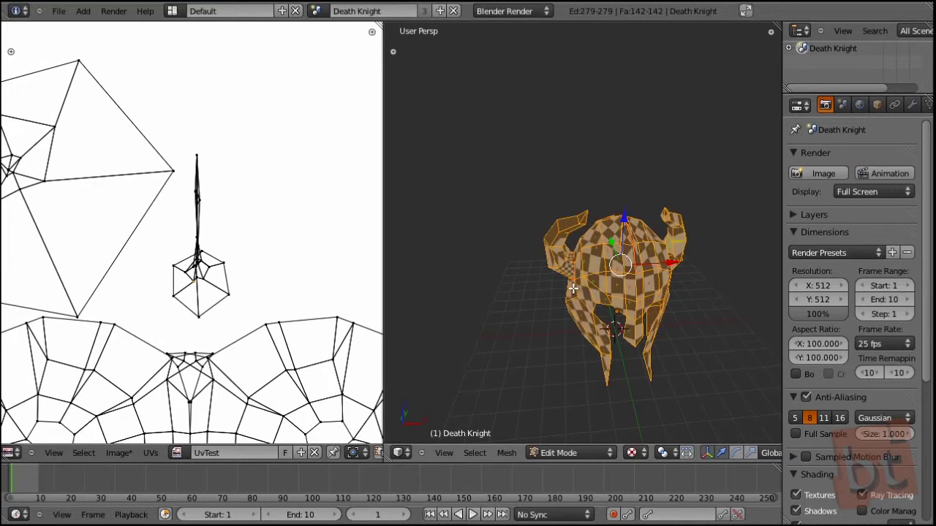
key("w")
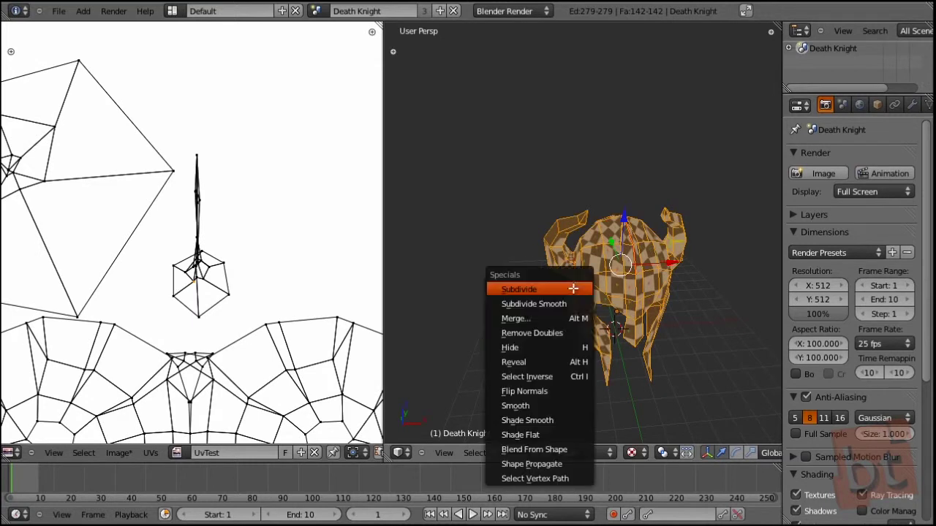
left_click(546, 334)
Reselect the entire helmet mesh and unwrap it again.
key("a")
key("a")
key("u")
left_click(599, 291)
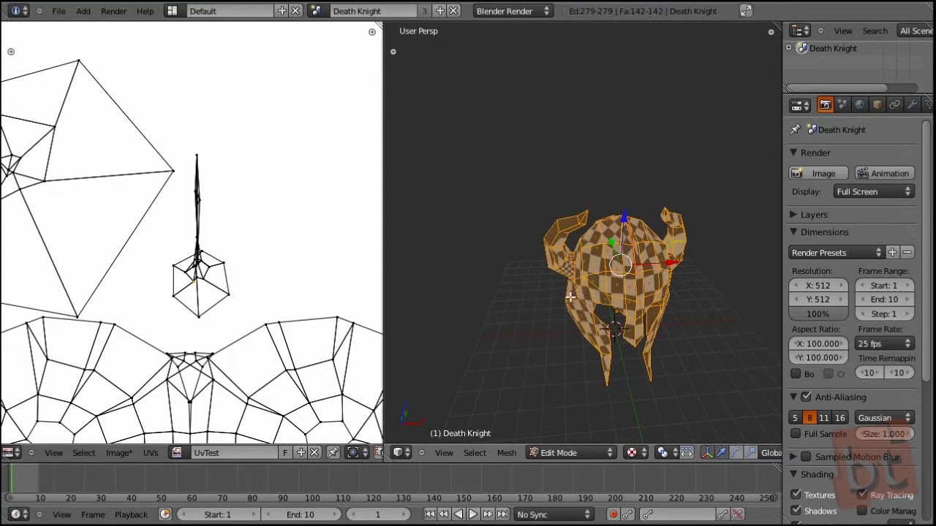
Show the helmet as a wireframe in front orthographic view, with everything deselected and vertex selection active.
middle_click_drag(651, 305, 641, 298)
key("ctrl+Tab")
left_click(618, 314)
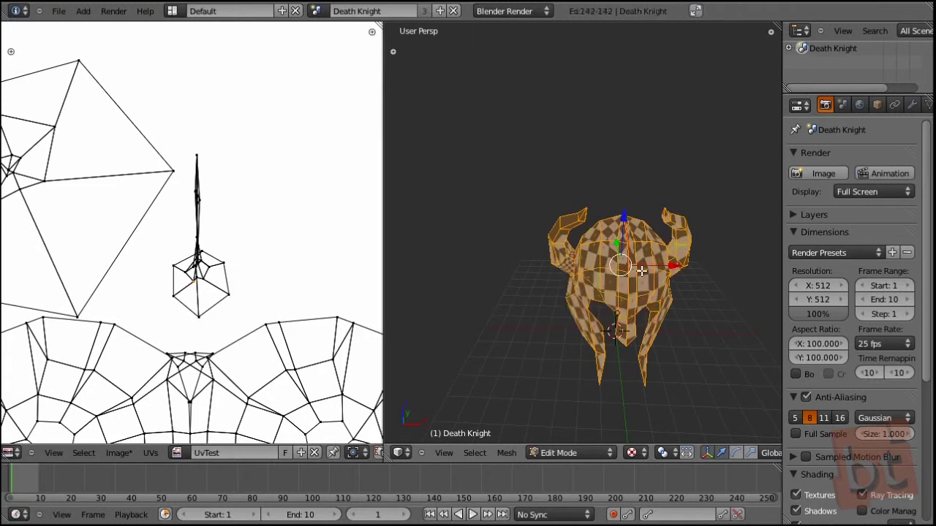
key("KP_1")
scroll(555, 183, "up", 3)
scroll(662, 285, "up", 5)
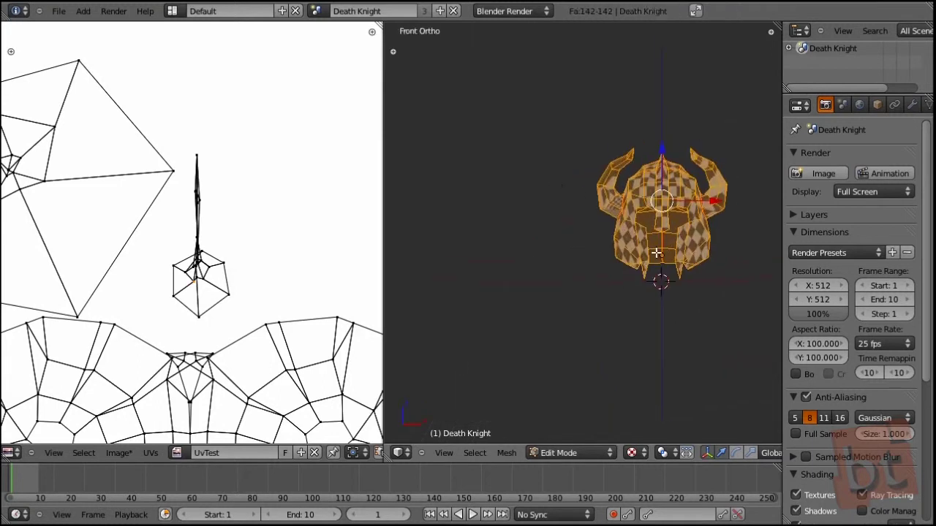
key("a")
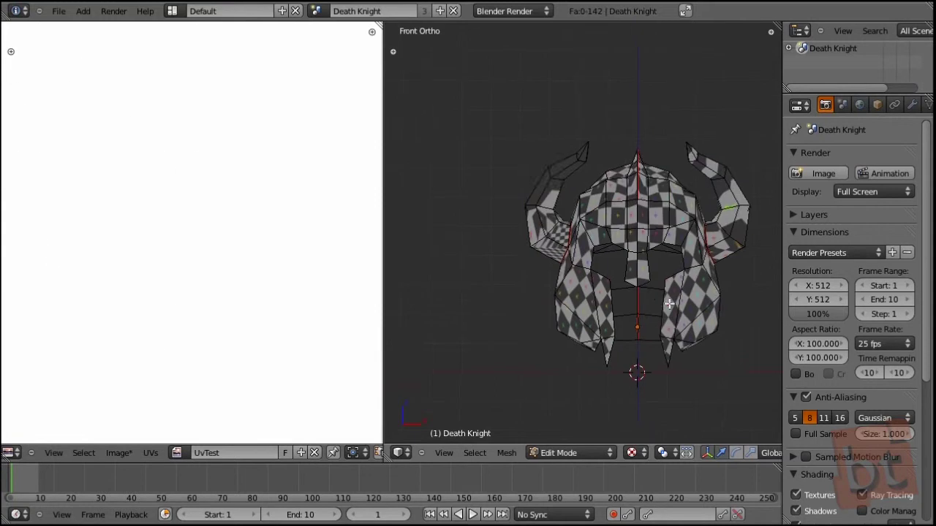
key("ctrl+Tab")
left_click(658, 275)
key("z")
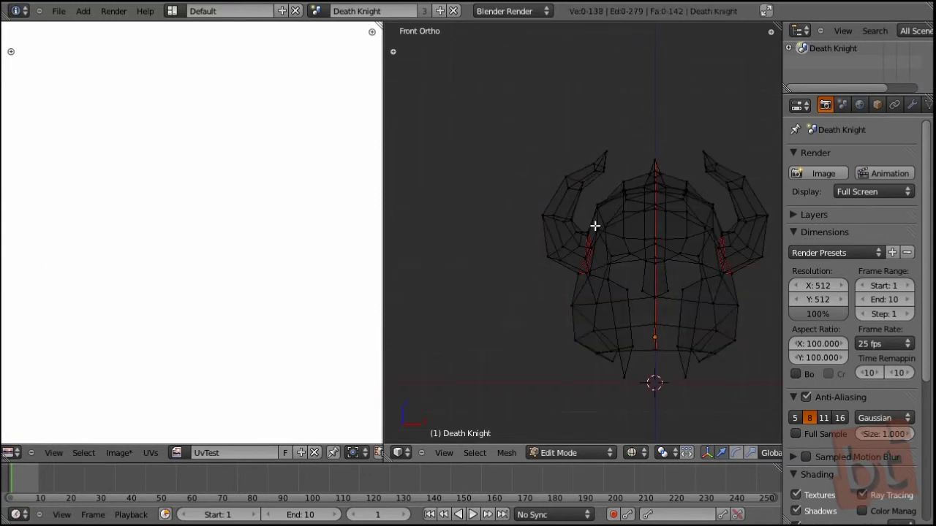
Box-select all vertices on the negative X side of the centre line and delete that half of the helmet.
key("b")
left_click_drag(496, 98, 651, 434)
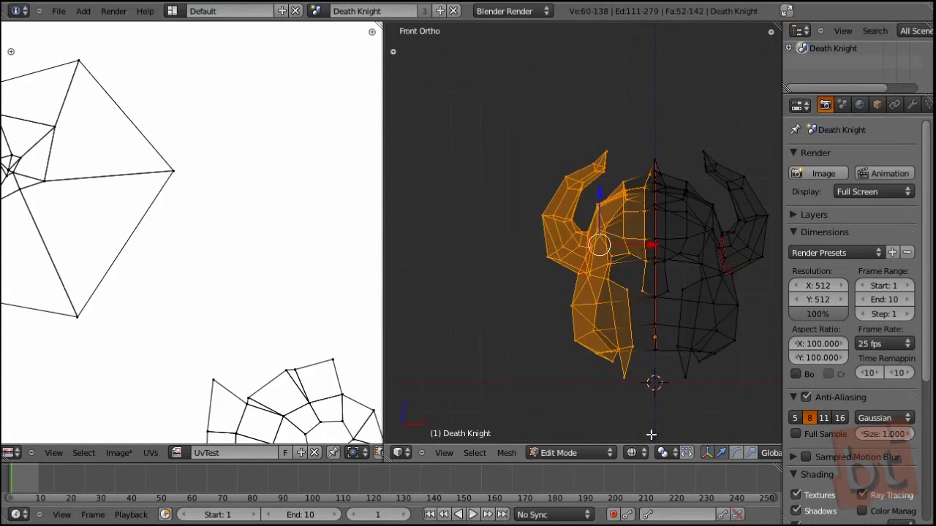
key("x")
left_click(633, 403)
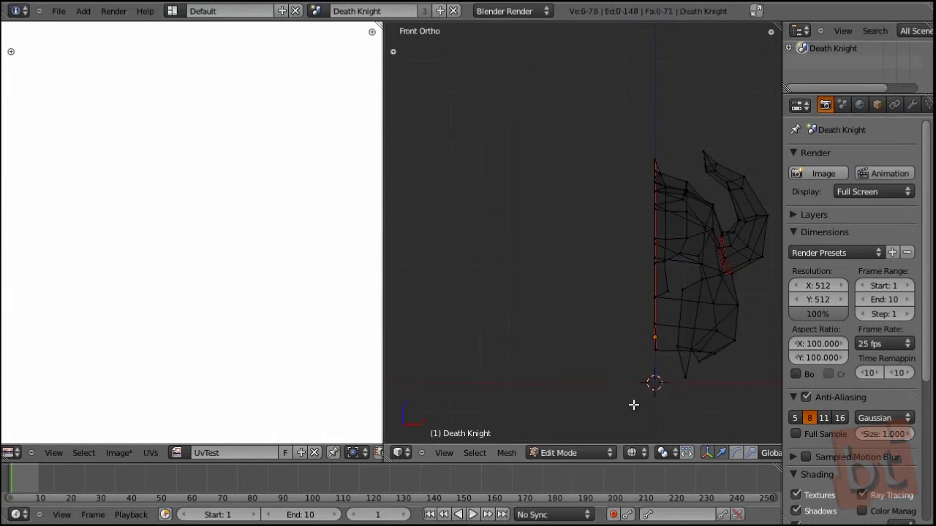
Return to Object Mode with the half helmet selected and restore solid shading.
middle_click_drag(670, 326, 614, 347)
key("Tab")
right_click(627, 259)
middle_click_drag(627, 258, 639, 349, "shift")
key("z")
mouse_move(628, 289)
middle_mouse_down()
mouse_move(638, 296)
mouse_move(535, 273)
mouse_move(442, 271)
mouse_move(643, 276)
middle_mouse_up()
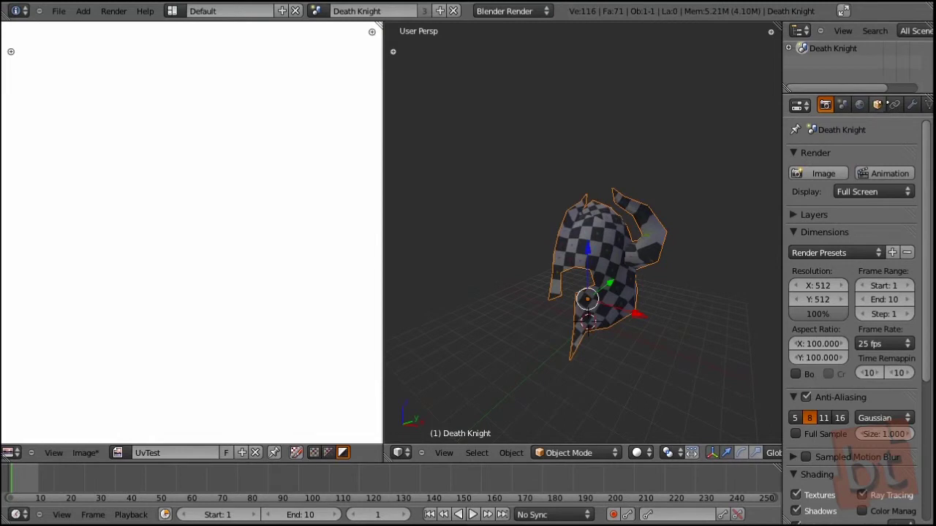
Remove the helmet's Armature and Edge Split modifiers and add a Subdivision Surface modifier.
scroll(832, 103, "down", 3)
left_click(855, 105)
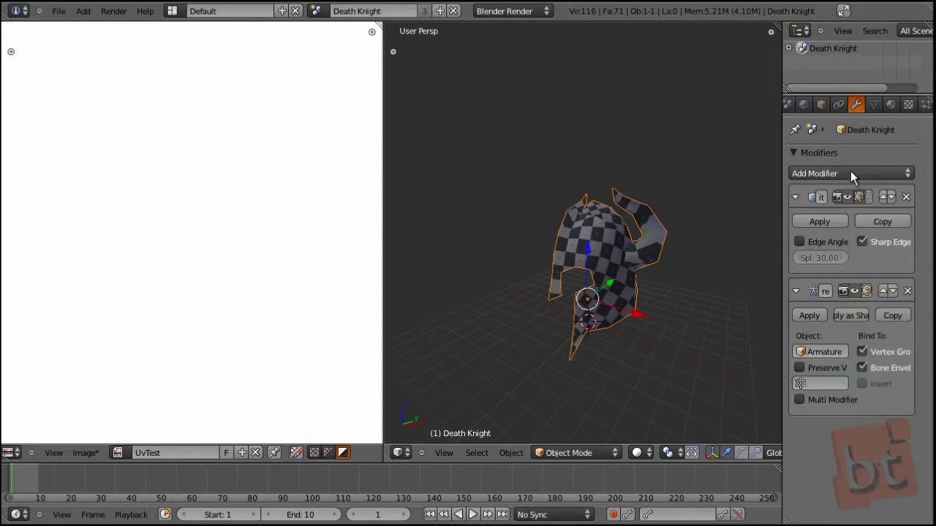
left_click(907, 292)
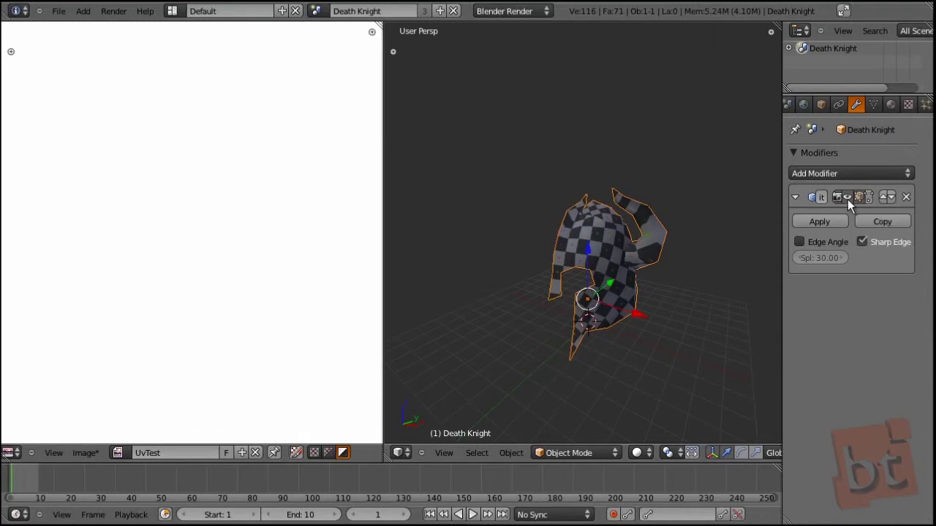
left_click(907, 198)
left_click(899, 176)
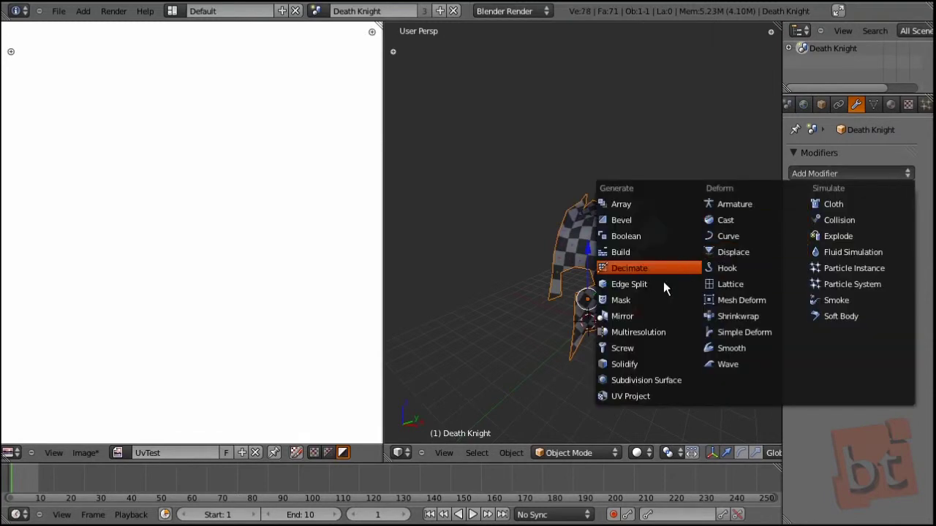
left_click(662, 380)
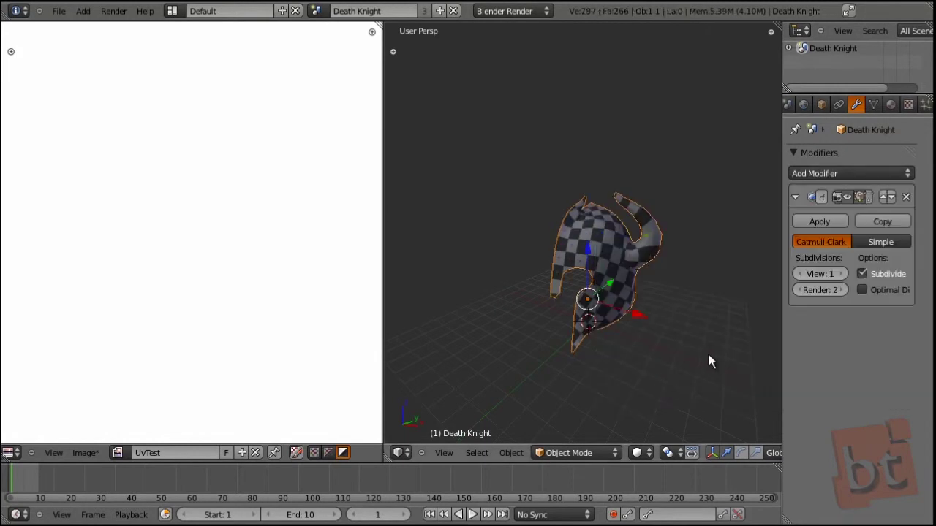
Replace the helmet's Subdivision Surface modifier with a Mirror modifier on the X axis with clipping enabled.
left_click(906, 198)
left_click(899, 174)
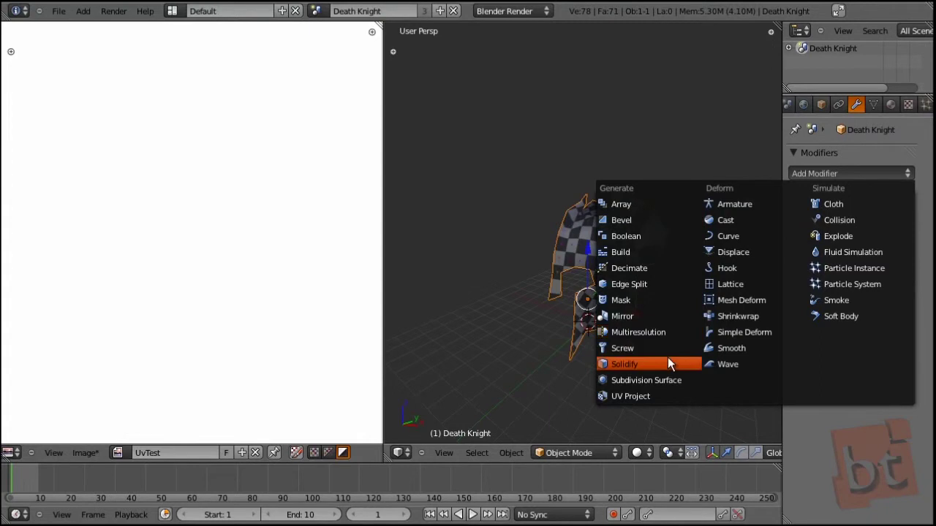
left_click(660, 316)
middle_click_drag(660, 316, 642, 293)
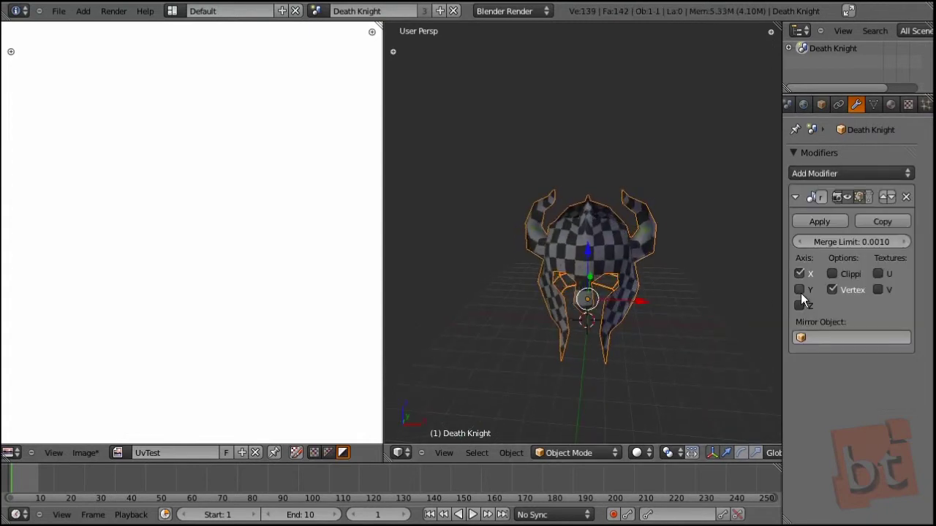
middle_click_drag(662, 313, 647, 247)
Enter Edit Mode, select the whole half helmet and unwrap its UVs.
key("Tab")
key("a")
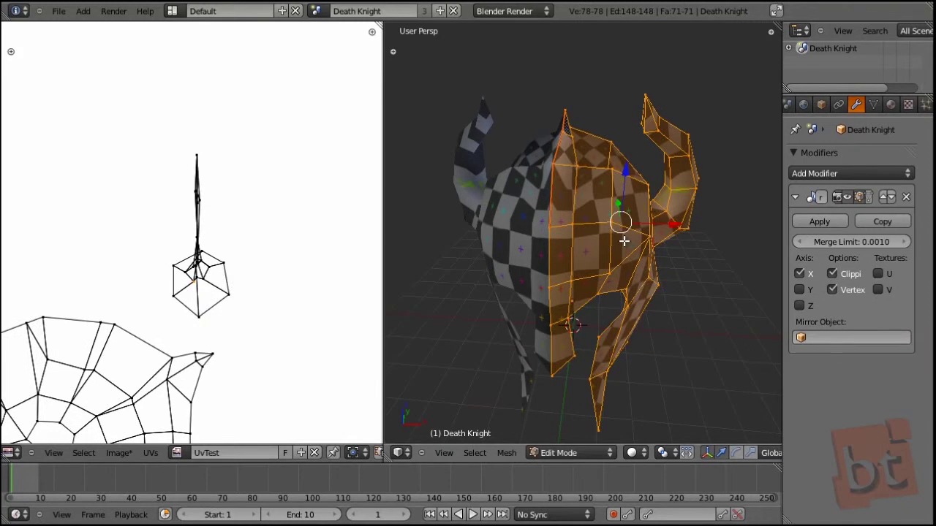
key("u")
left_click(623, 240)
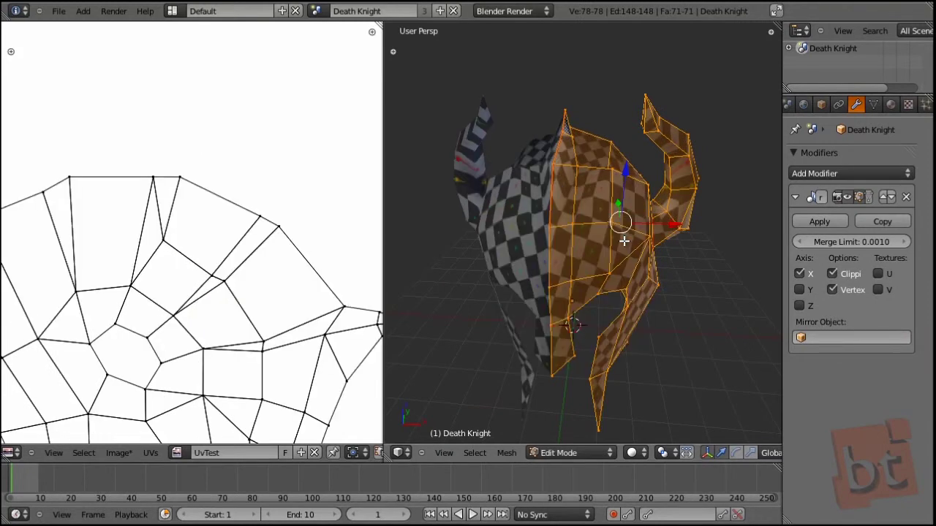
scroll(294, 288, "down", 4)
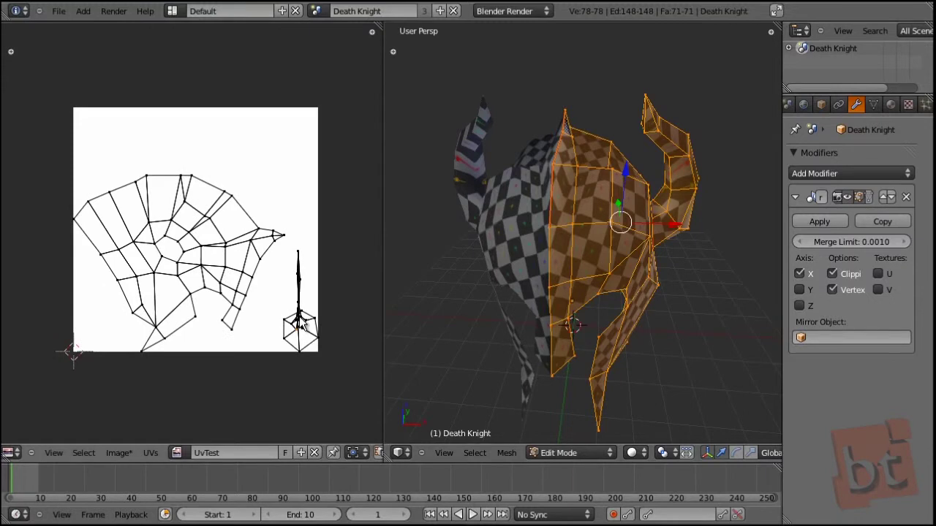
In edge selection, select the line of edges along the horn's inner side from base to tip and mark it as a seam.
middle_click_drag(704, 270, 444, 275)
key("ctrl+Tab")
left_click(646, 249)
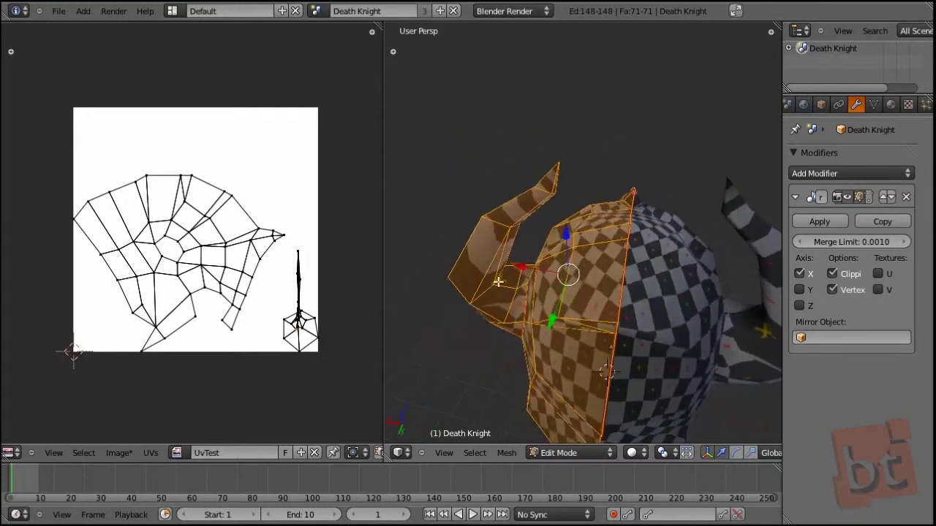
scroll(499, 282, "up", 6)
right_click(594, 295)
right_click(514, 303, "shift")
right_click(484, 250, "shift")
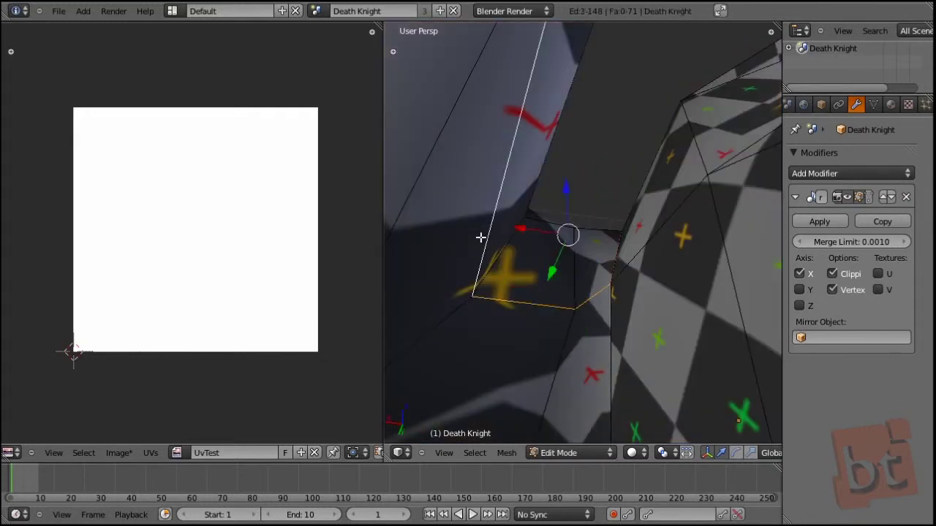
scroll(553, 202, "down", 6)
right_click(593, 174, "shift")
right_click(618, 166, "shift")
middle_click_drag(545, 266, 574, 252)
middle_click_drag(544, 173, 651, 341)
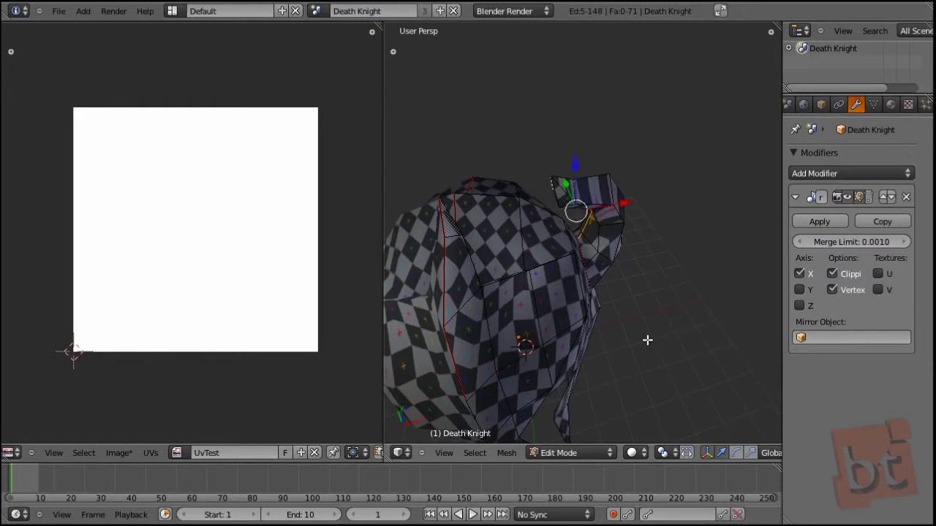
key("ctrl+e")
left_click(647, 338)
Select the entire mesh, unwrap it again with the horn seam in place and check the checker pattern.
key("a")
key("a")
key("u")
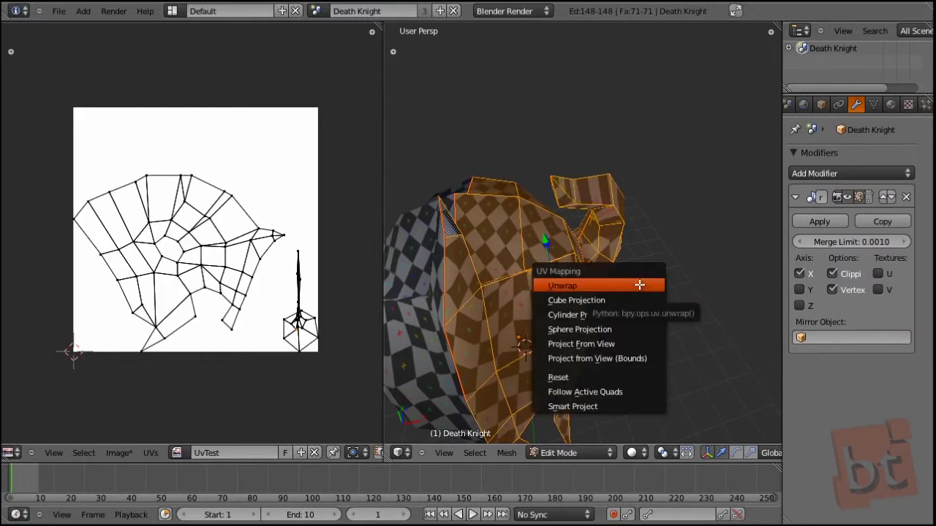
left_click(640, 285)
key("a")
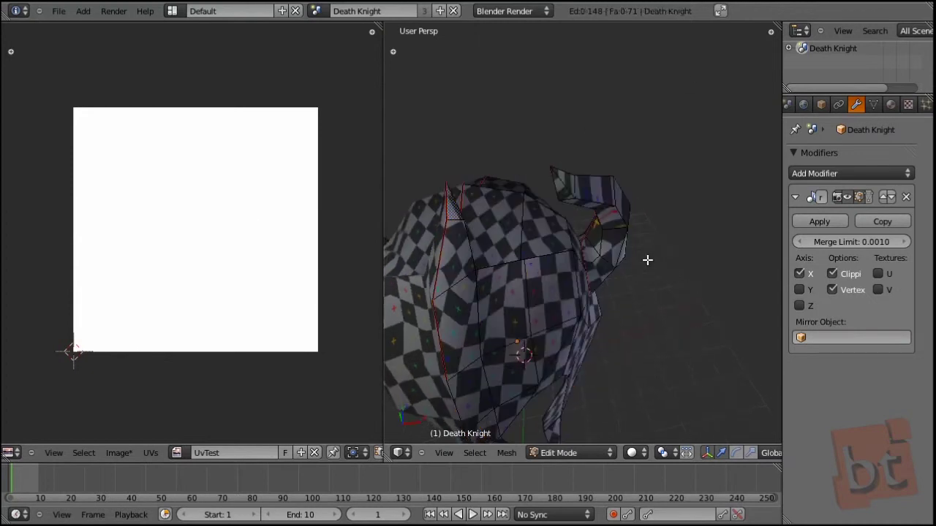
middle_click_drag(648, 259, 625, 280)
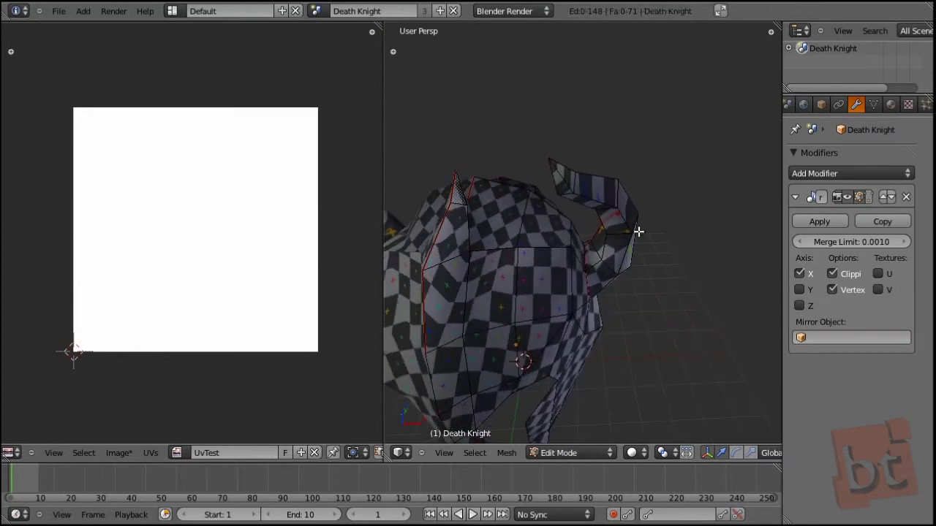
With the full mesh selected, box-select only the horn's UV island and unwrap it from the UV editor.
key("a")
scroll(165, 240, "up", 4)
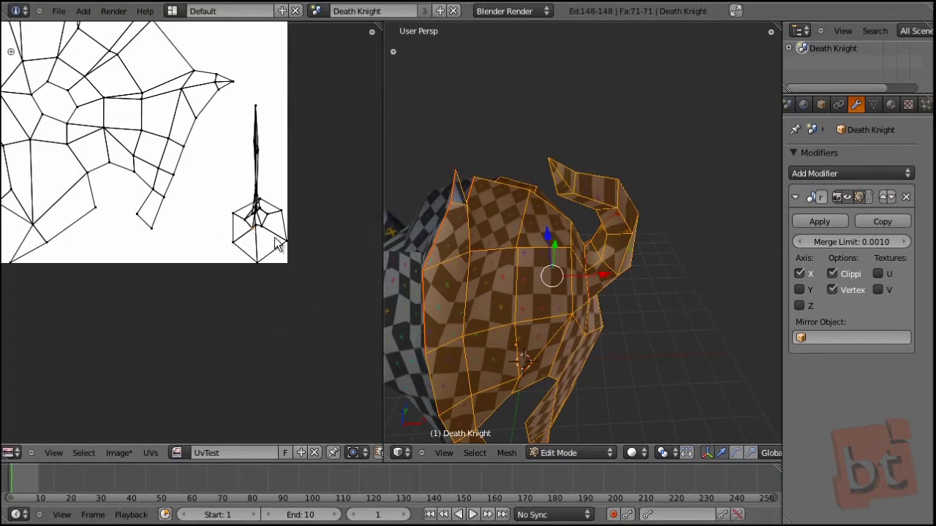
key("a")
key("a")
key("b")
left_click_drag(304, 92, 233, 302)
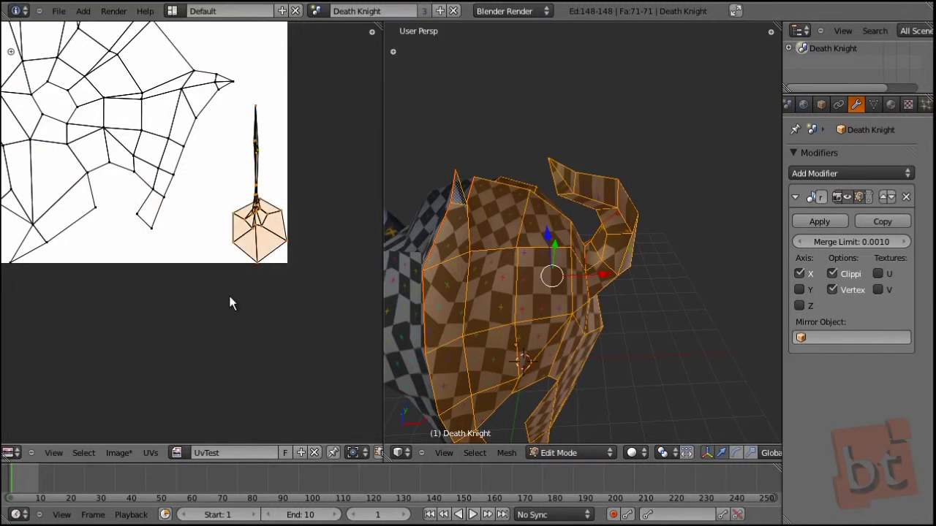
left_click(150, 453)
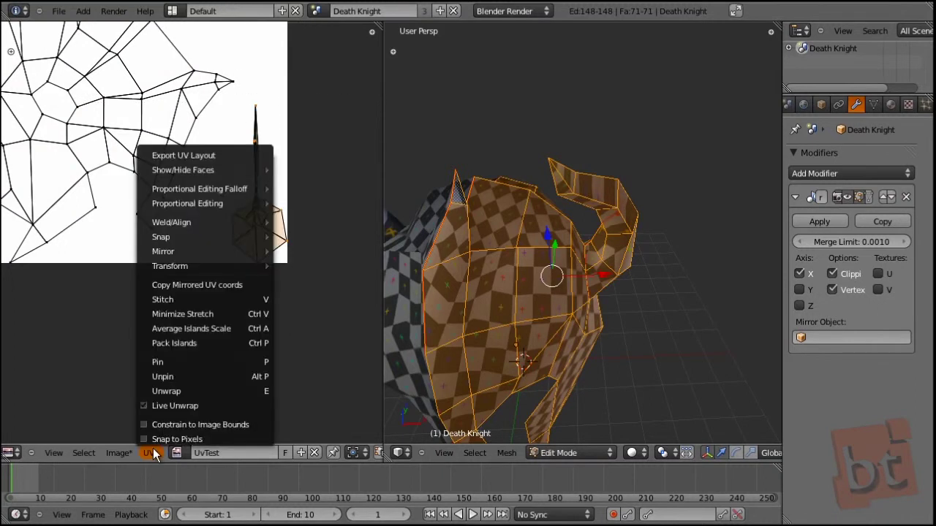
left_click(215, 392)
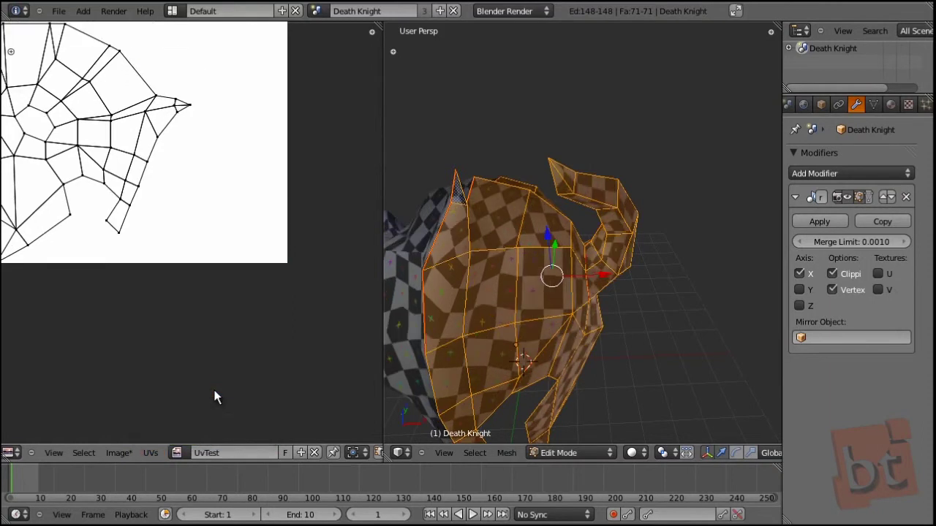
scroll(242, 307, "down", 4)
scroll(206, 264, "up", 2)
scroll(206, 265, "up", 2)
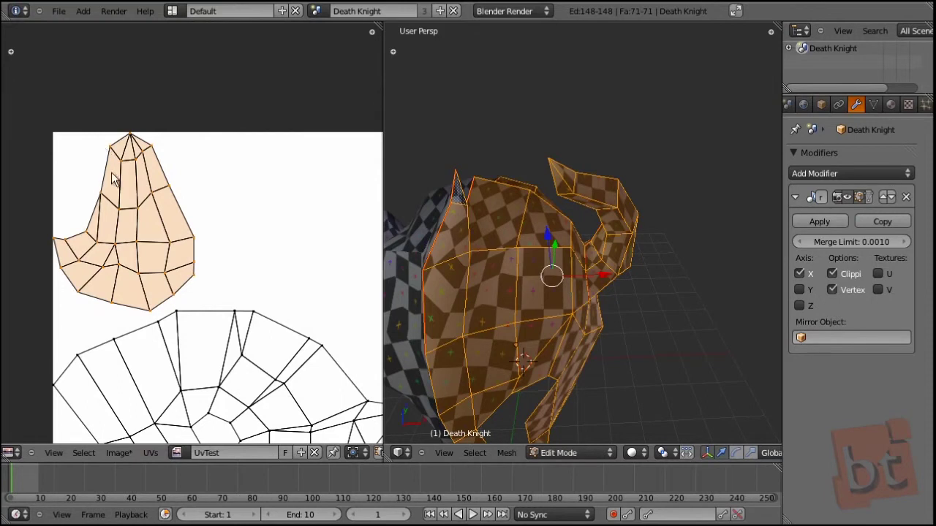
Deselect the mesh and examine the checker pattern on the horns and helmet shell from several angles.
key("a")
middle_click_drag(697, 355, 613, 202)
middle_click_drag(731, 307, 528, 311)
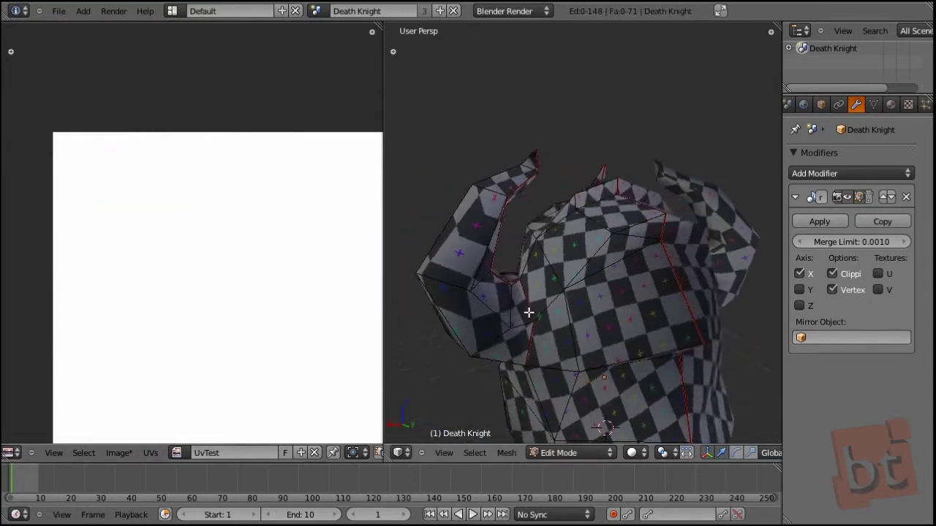
scroll(525, 313, "down", 4)
middle_click_drag(635, 344, 683, 351)
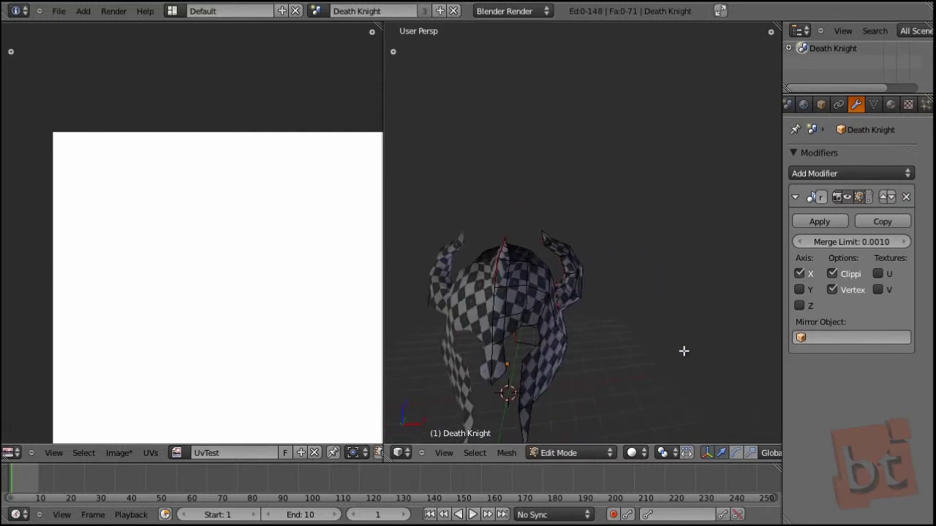
middle_click_drag(492, 326, 546, 293)
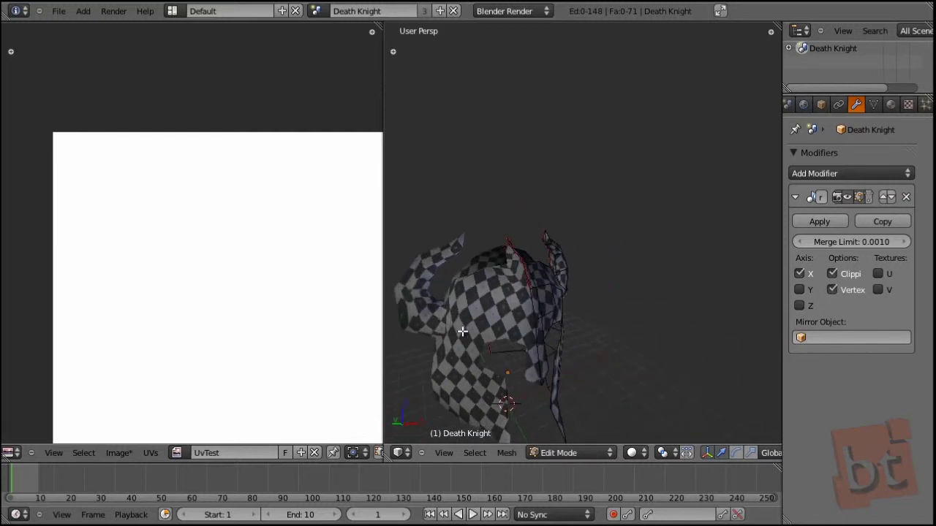
middle_click_drag(441, 311, 561, 356)
middle_click_drag(632, 378, 573, 380)
Select the helmet shell's UV island and rotate it counterclockwise so the helmet profile stands upright.
key("a")
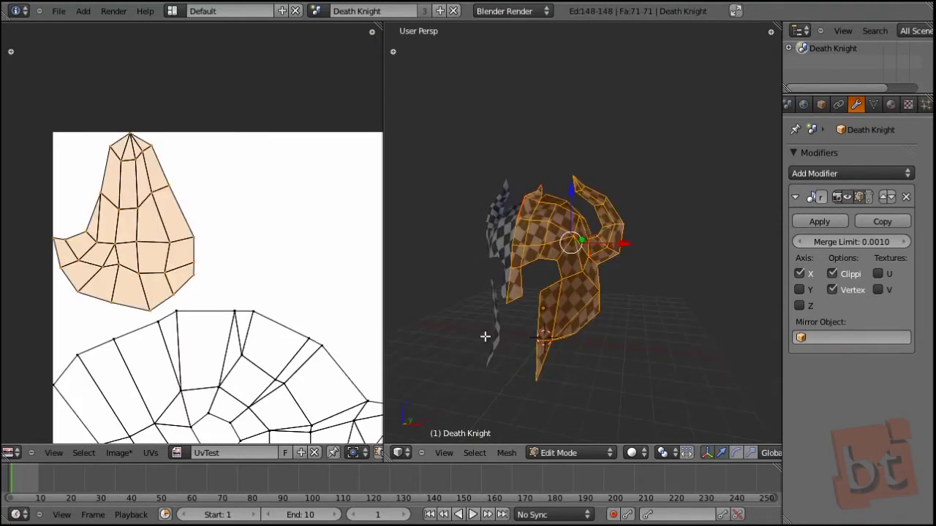
scroll(259, 288, "down", 3)
scroll(219, 296, "down", 1)
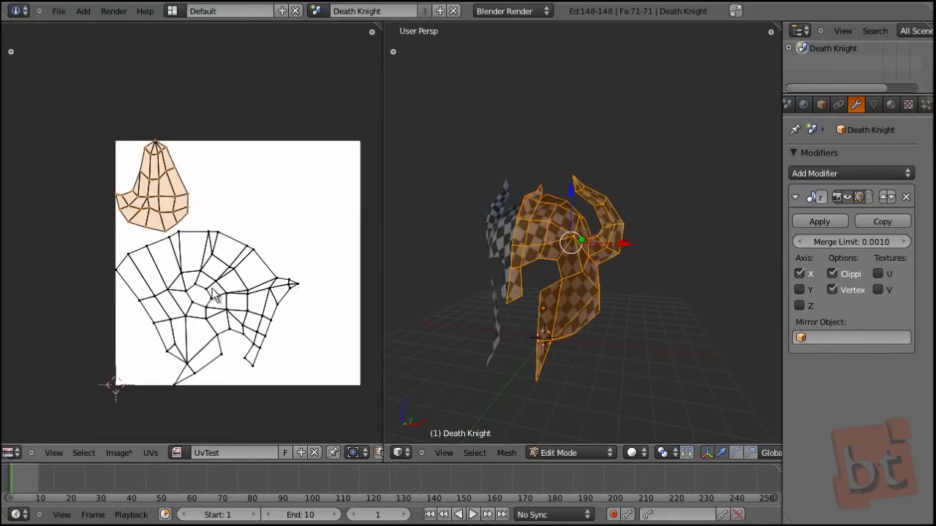
key("l")
key("r")
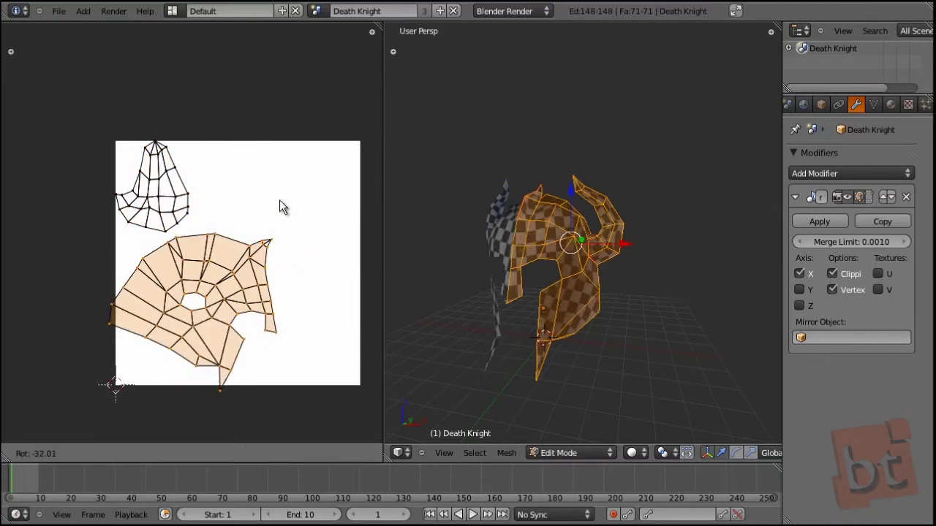
left_click(260, 185)
Move the helmet shell's UV island below the image area and scale it down to roughly half size.
key("g")
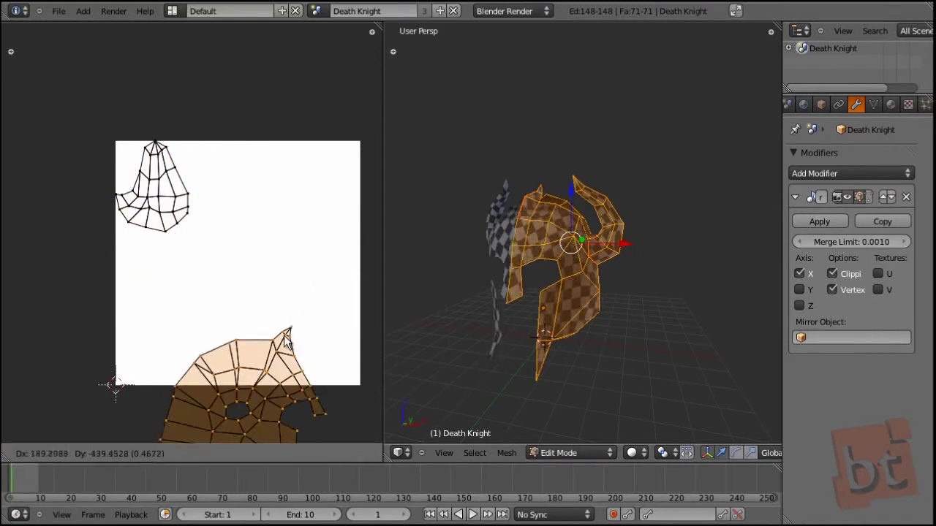
left_click(304, 350)
scroll(293, 300, "down", 1)
key("s")
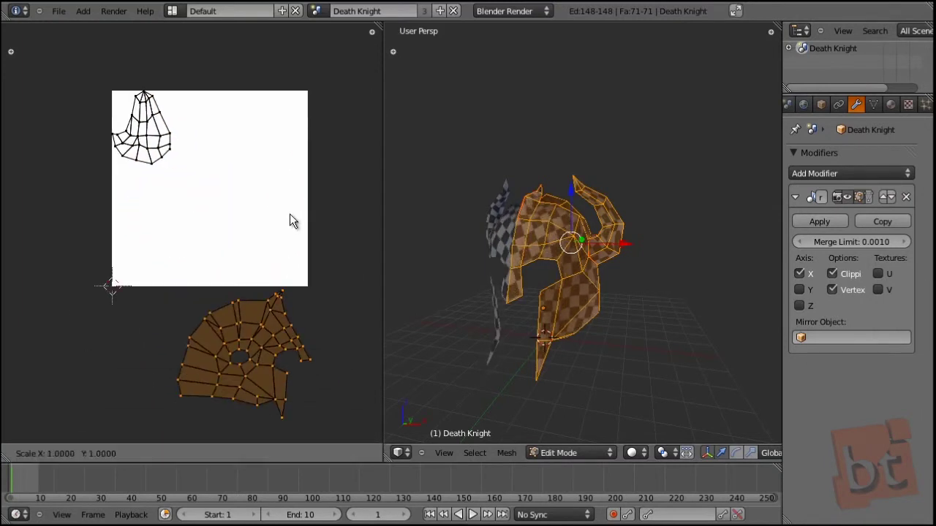
left_click(271, 278)
Move the horn's UV island below the image beside the shell island and scale it down to match.
key("a")
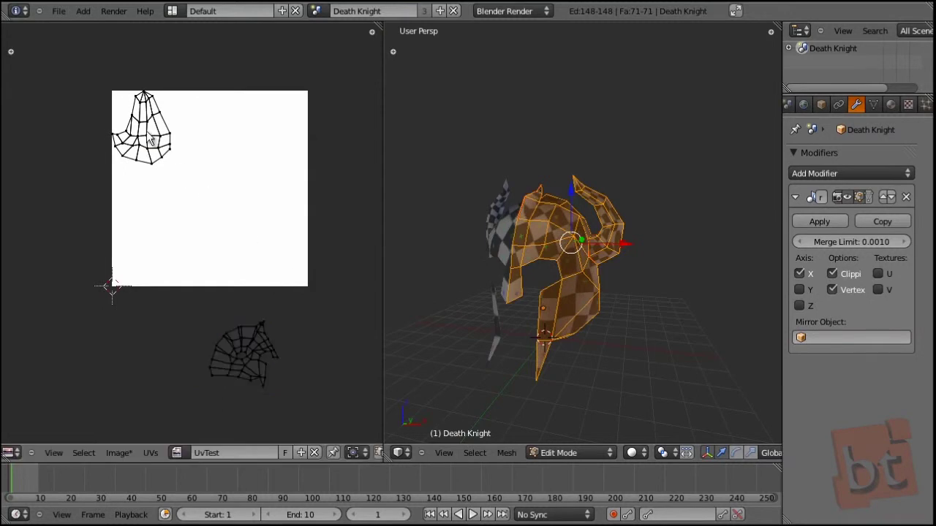
key("l")
key("g")
left_click(170, 335)
key("s")
left_click(223, 311)
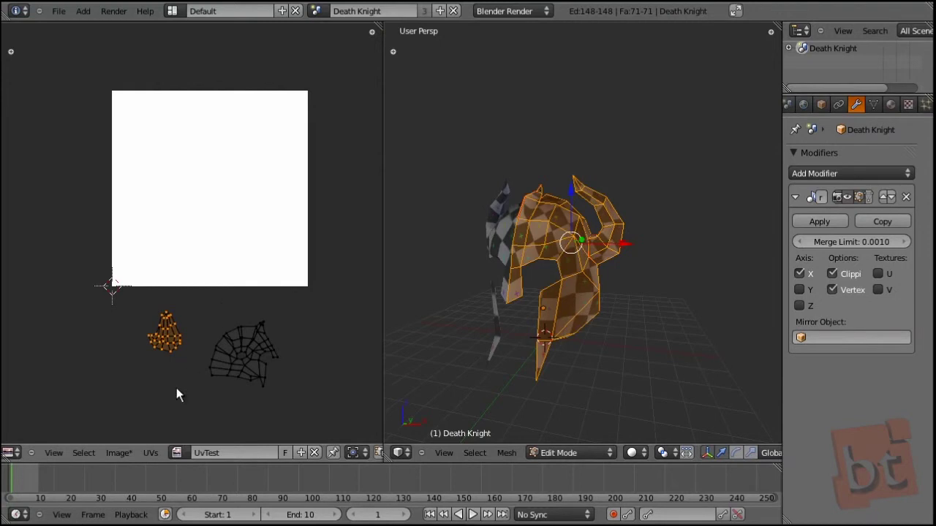
Switch the UV editor's image to Death Knight Diffuse and display its colours instead of only the alpha channel.
left_click(177, 453)
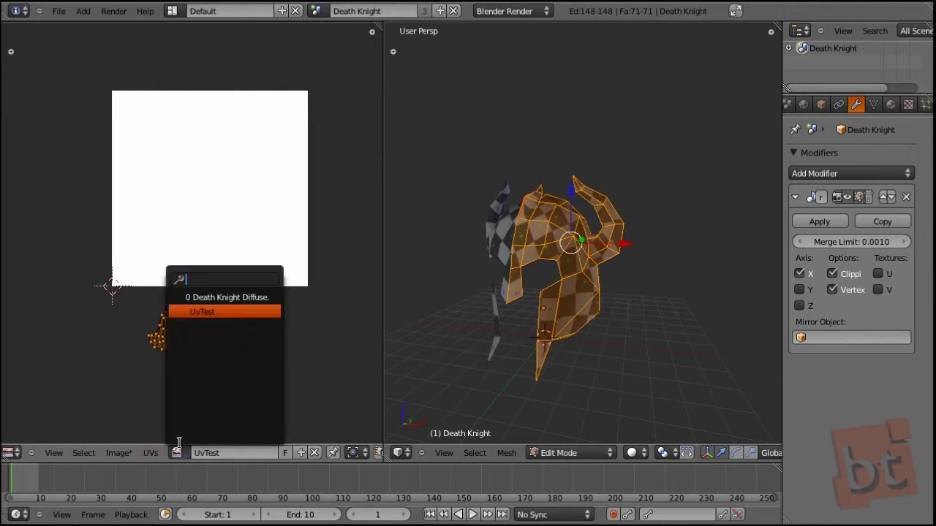
left_click(238, 299)
middle_click_drag(239, 298, 245, 318)
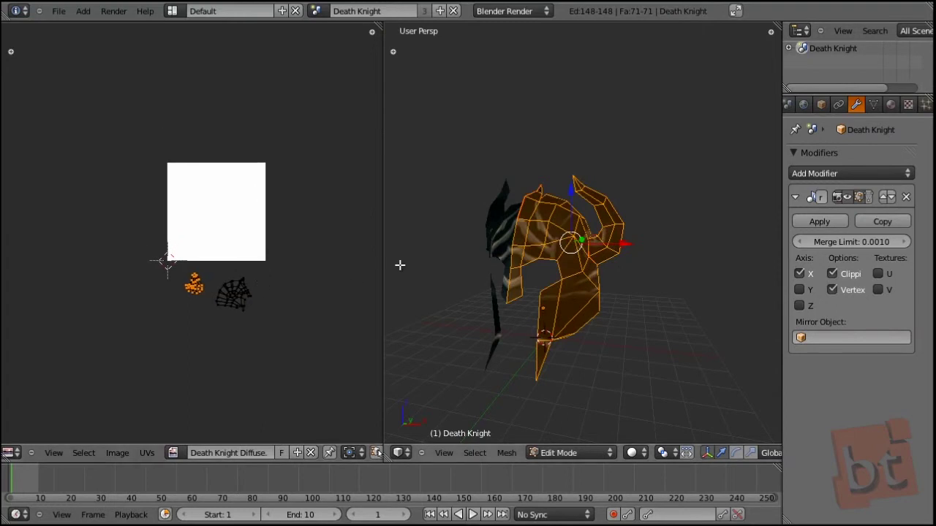
scroll(337, 277, "up", 3)
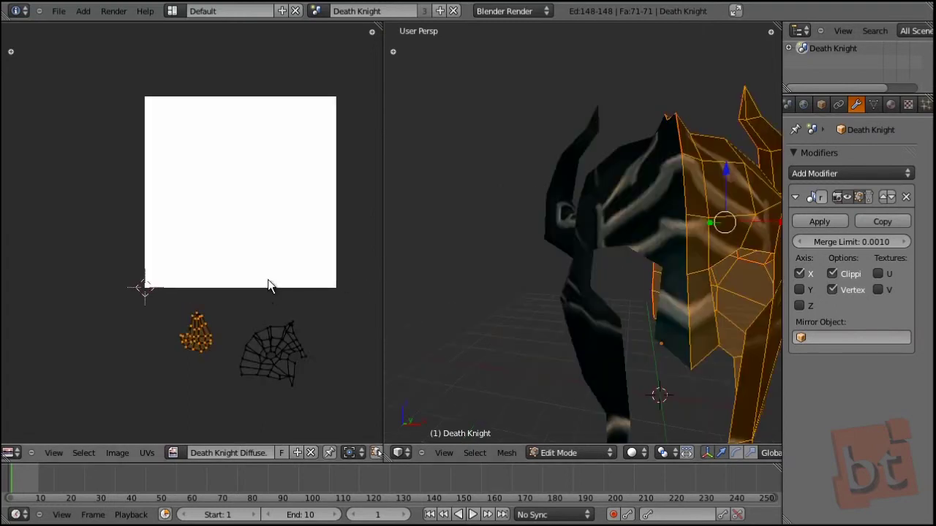
middle_click_drag(307, 351, 281, 340)
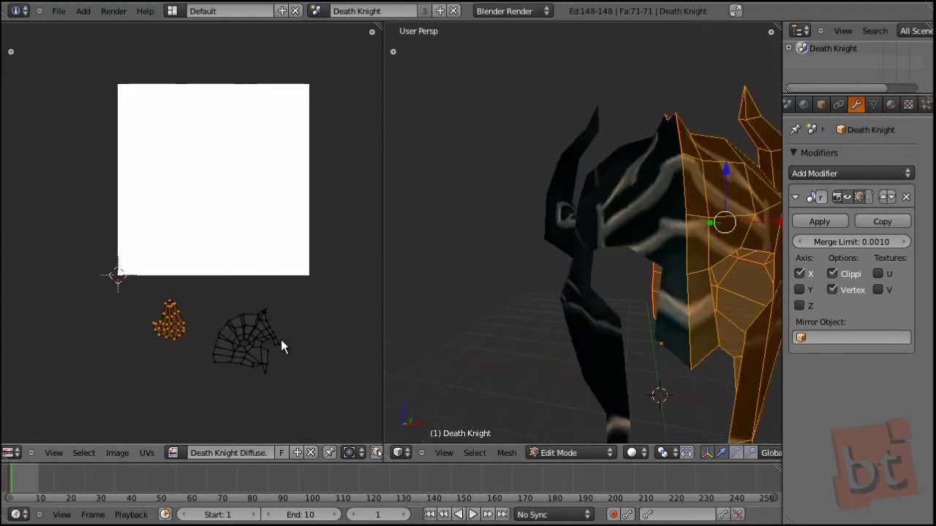
scroll(342, 452, "down", 5)
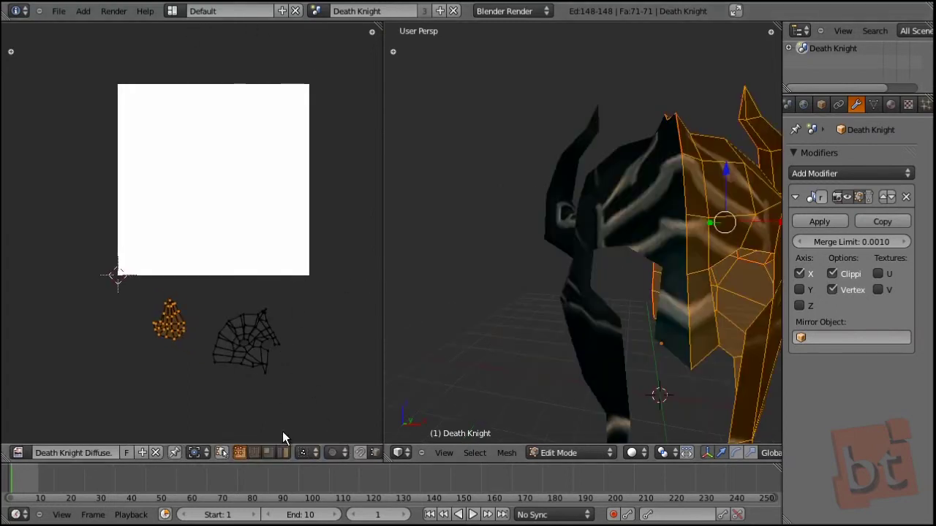
scroll(282, 437, "down", 5)
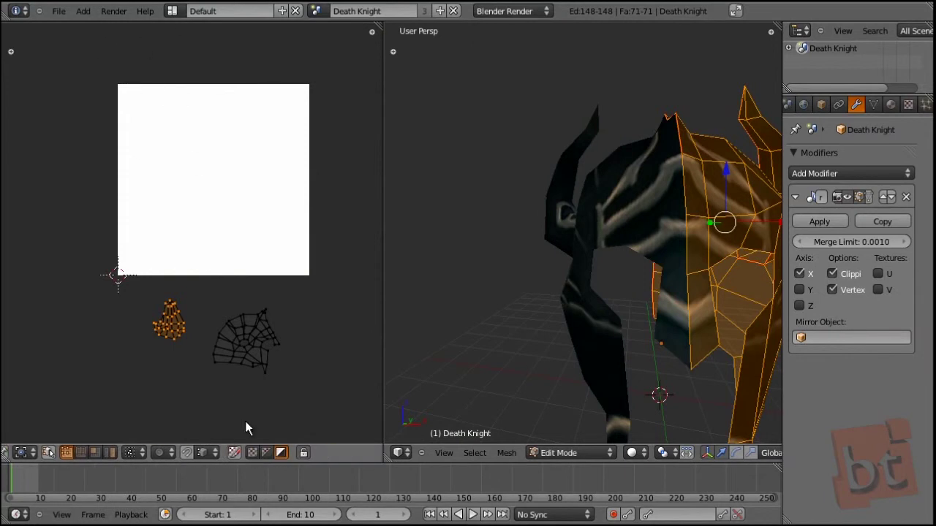
left_click(252, 453)
middle_click_drag(212, 208, 213, 217)
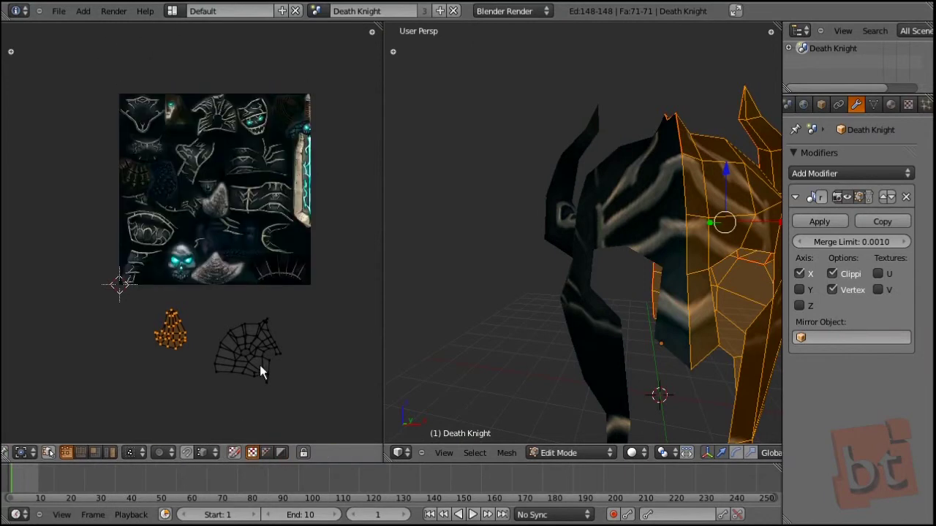
Move the helmet shell's UV island onto the texture and scale it to fit just below the painted helmet.
key("a")
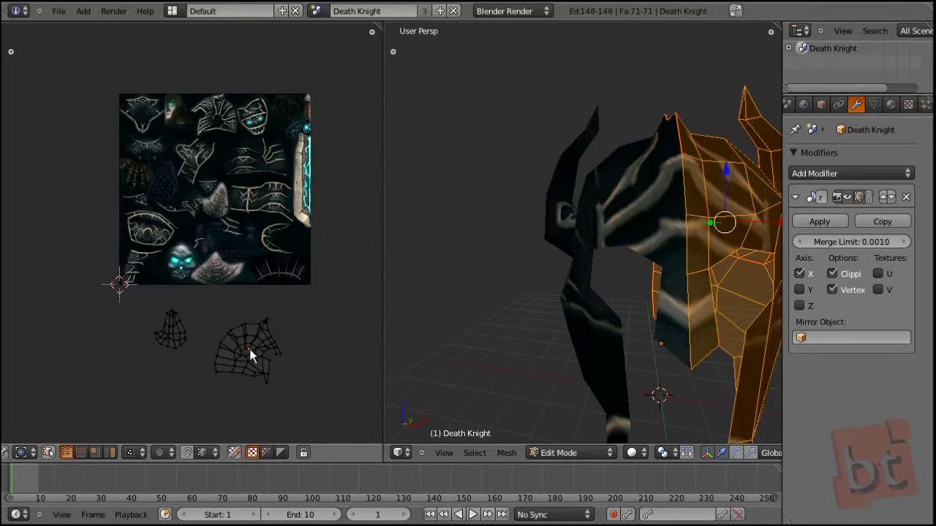
key("l")
key("g")
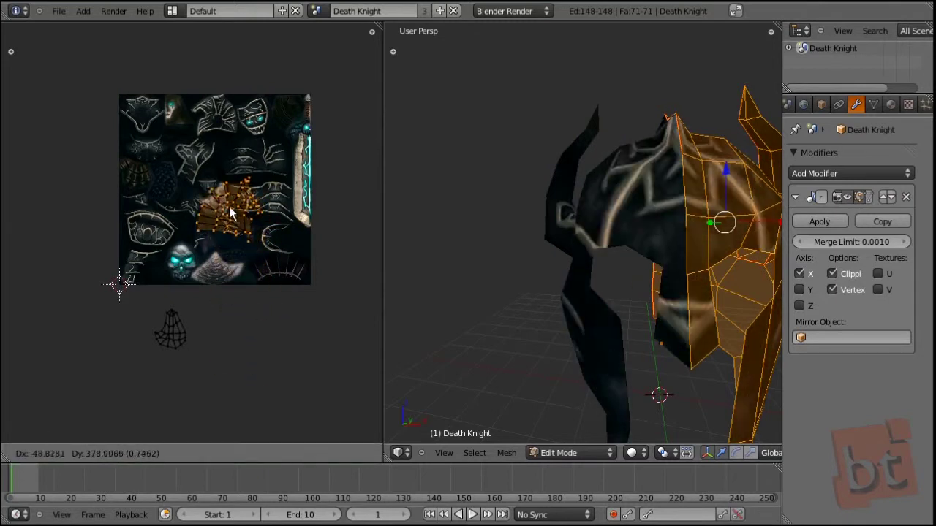
left_click(216, 188)
key("s")
left_click(309, 89)
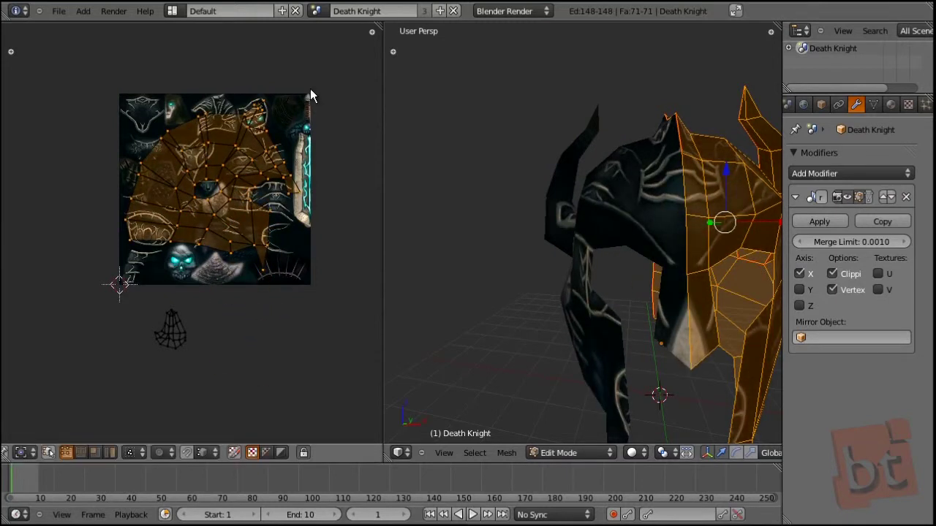
key("r")
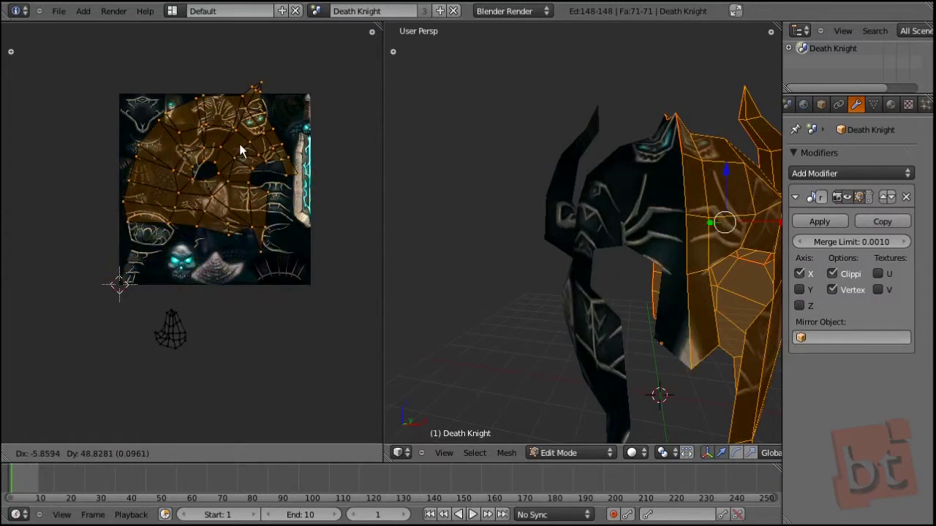
left_click(242, 138)
key("s")
left_click(227, 155)
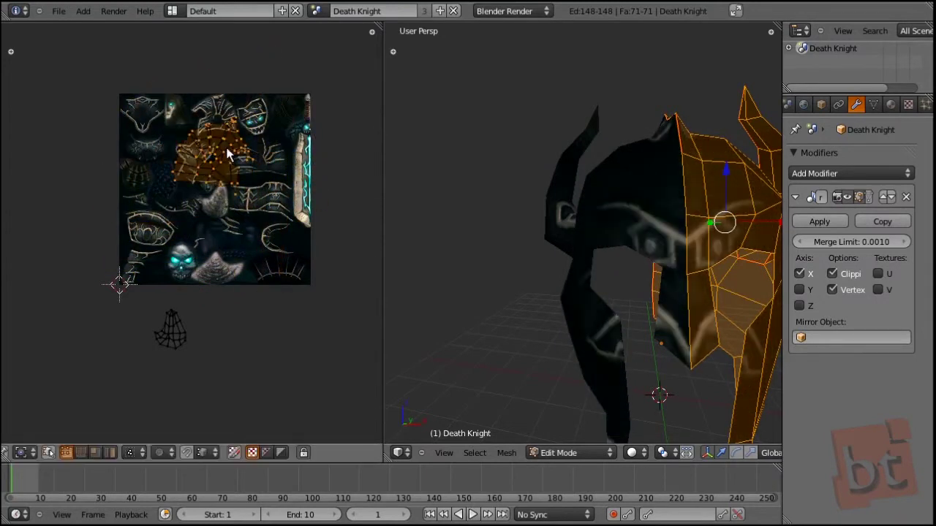
Scale the shell island to the painted helmet's size and rotate it until its lower edge lies level.
scroll(237, 242, "up", 3)
scroll(272, 240, "up", 3)
key("s")
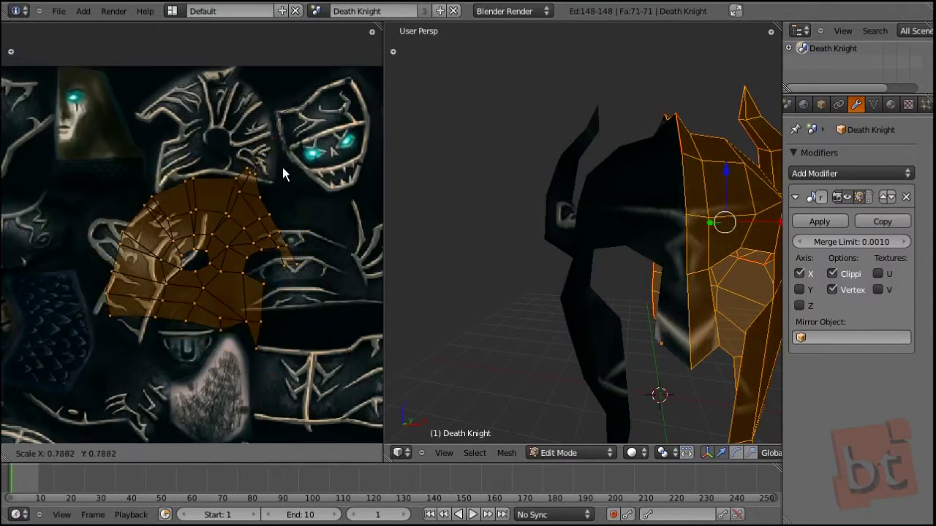
left_click(268, 179)
key("r")
left_click(282, 164)
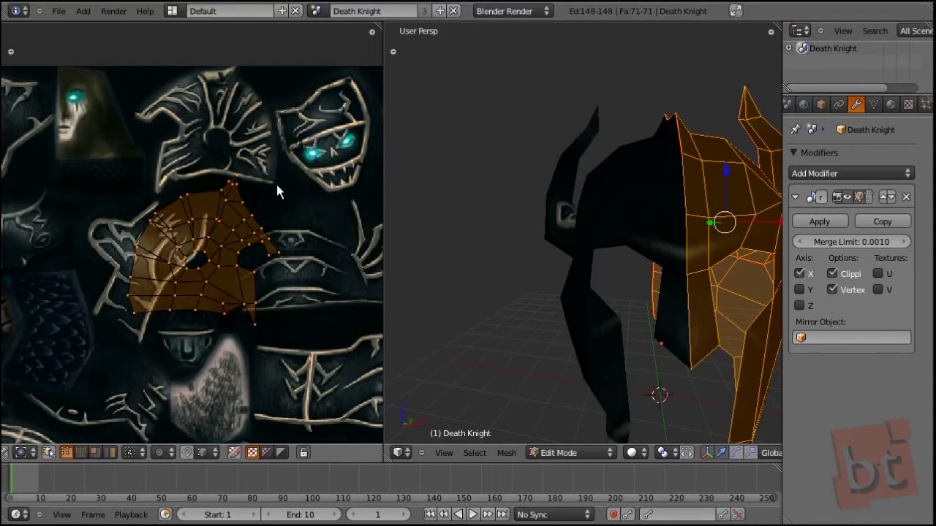
Mirror the shell's UV island along the X axis so it faces the same way as the painted helmet.
scroll(121, 453, "up", 10)
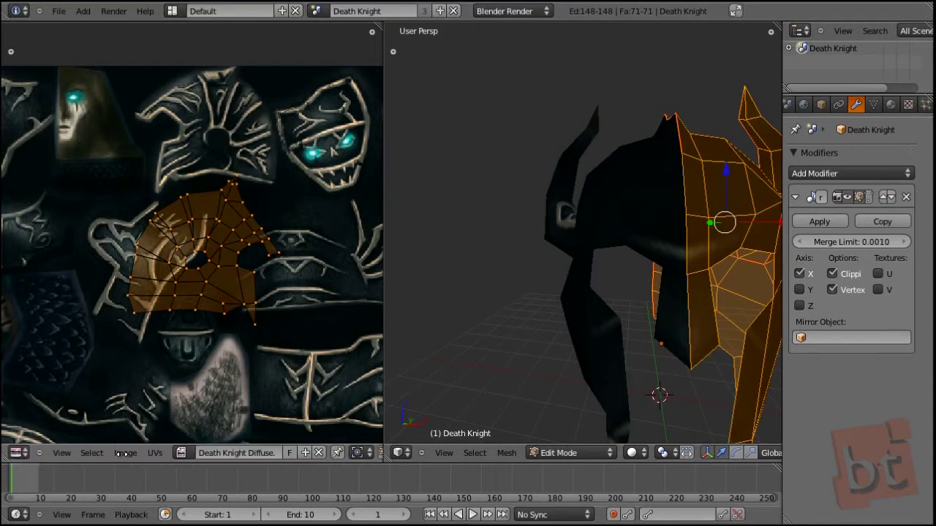
left_click(152, 454)
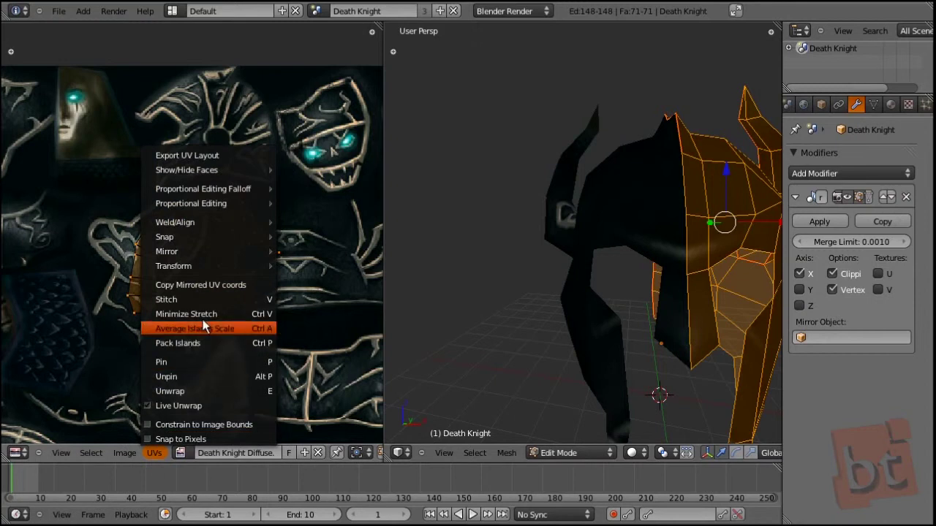
mouse_move(211, 249)
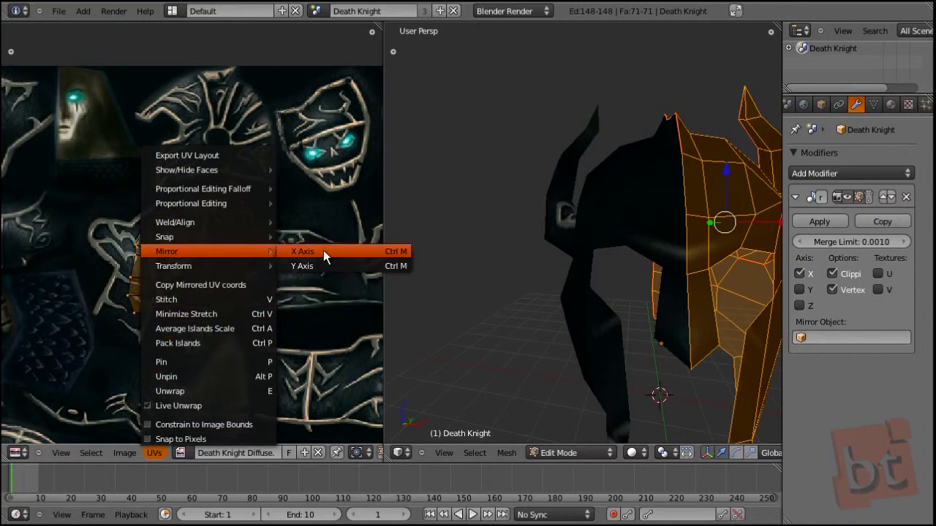
left_click(323, 251)
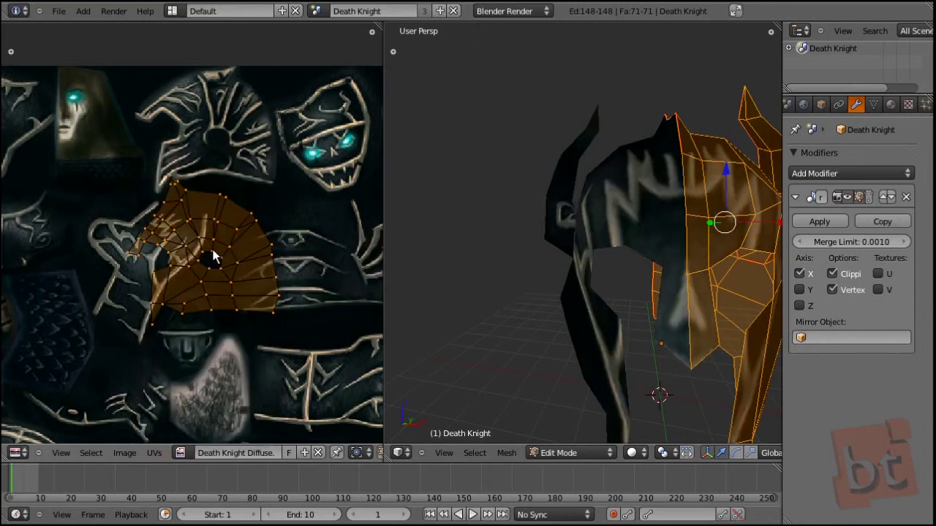
Move the mirrored shell island over the painted helmet and rotate it slightly clockwise to match the artwork.
key("g")
left_click(223, 136)
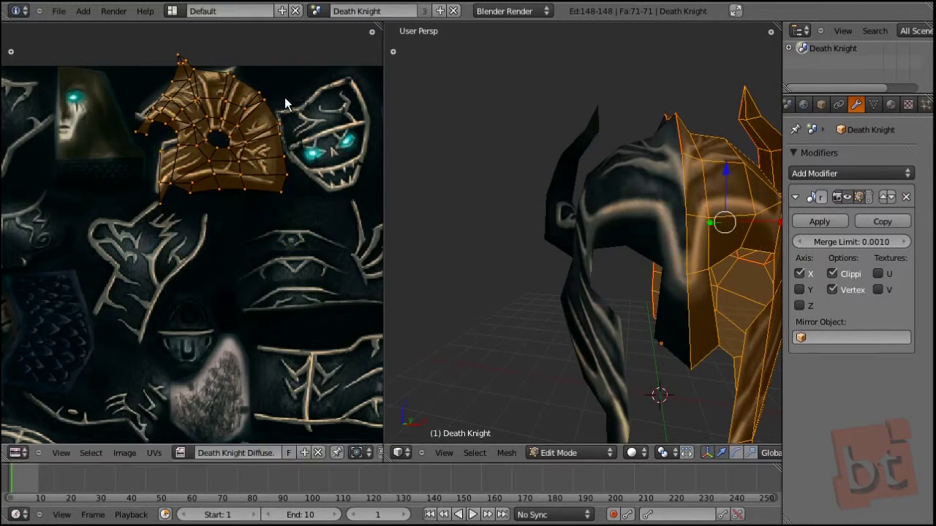
key("r")
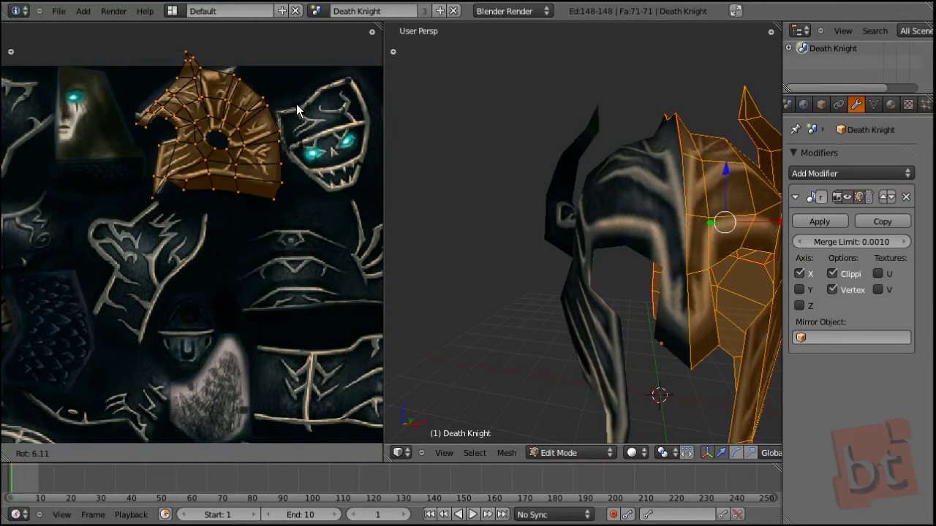
left_click(297, 103)
Deselect the island and move the UV vertices of the brow tip and face opening onto the painted outline.
middle_click_drag(764, 366, 592, 320)
scroll(694, 327, "down", 4)
scroll(212, 300, "up", 5)
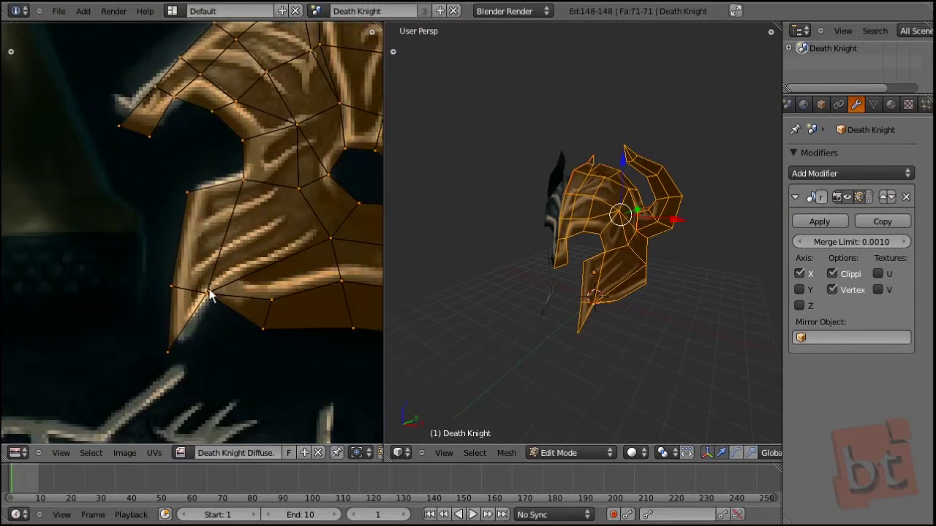
key("a")
right_click_drag(245, 178, 195, 88)
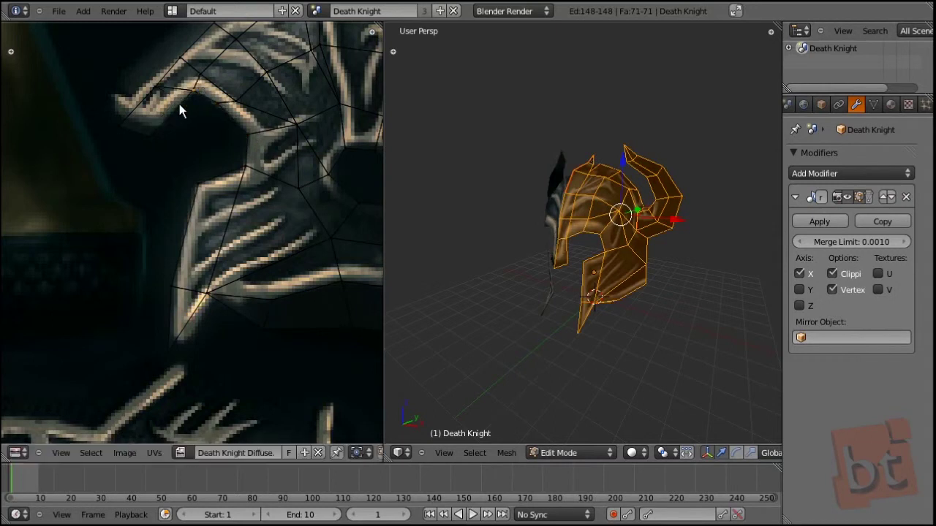
right_click_drag(146, 140, 156, 111)
middle_click_drag(508, 261, 503, 273)
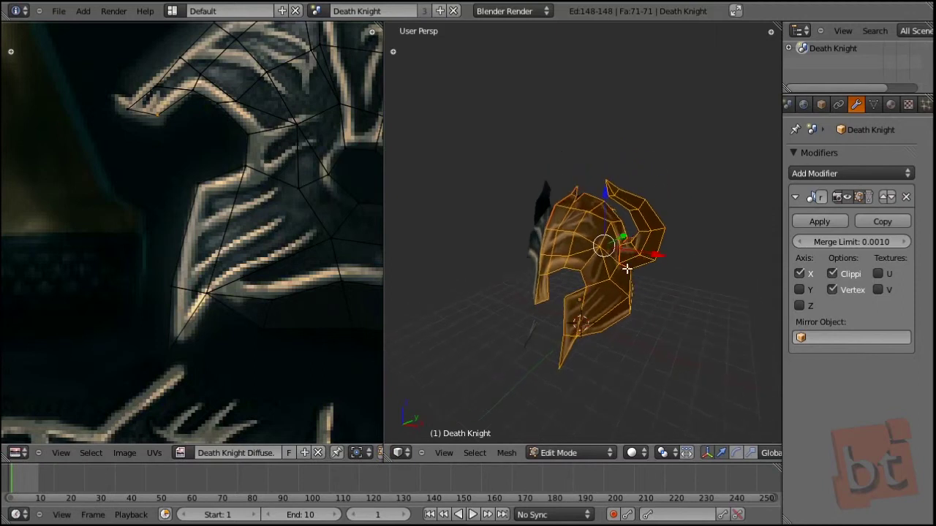
middle_click_drag(627, 269, 616, 326)
scroll(153, 217, "down", 2)
right_click_drag(83, 206, 76, 195)
right_click_drag(146, 142, 180, 165)
Shift the UV vertices beside the front crown ridge, between the ear hole and the upper rim, towards the back.
middle_click_drag(334, 122, 271, 144)
middle_click_drag(224, 164, 218, 159)
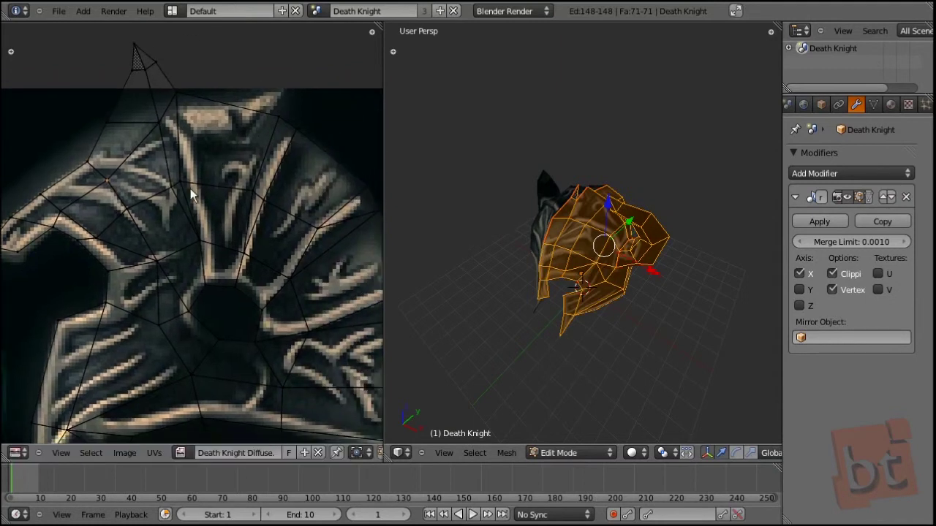
right_click_drag(185, 182, 206, 176)
right_click_drag(203, 238, 218, 228)
right_click_drag(197, 186, 217, 175)
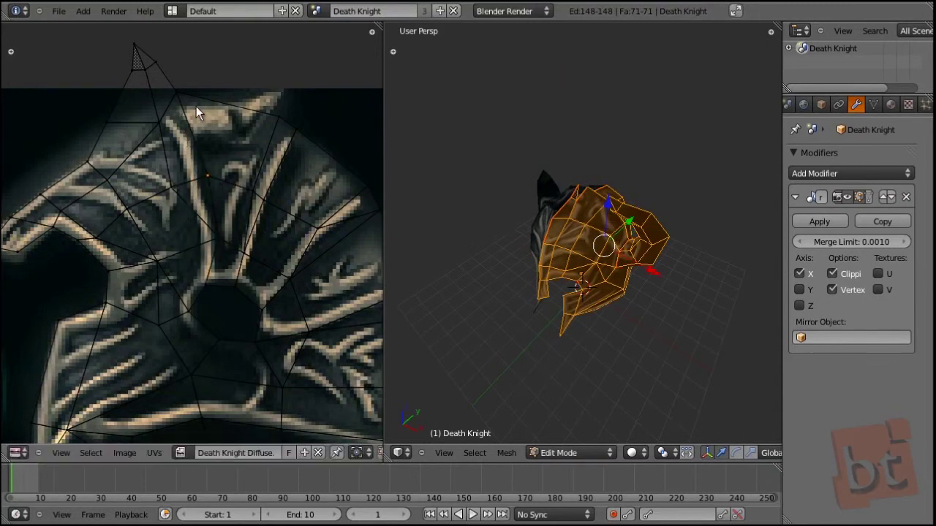
Pull the crest spike's UV vertices onto the painted spike and adjust the neighbouring crown vertices to match.
right_click_drag(180, 96, 259, 146)
right_click_drag(217, 174, 246, 184)
right_click_drag(224, 242, 224, 273)
right_click_drag(295, 131, 307, 163)
right_click_drag(278, 118, 290, 139)
right_click_drag(156, 61, 290, 90)
right_click_drag(150, 78, 201, 111)
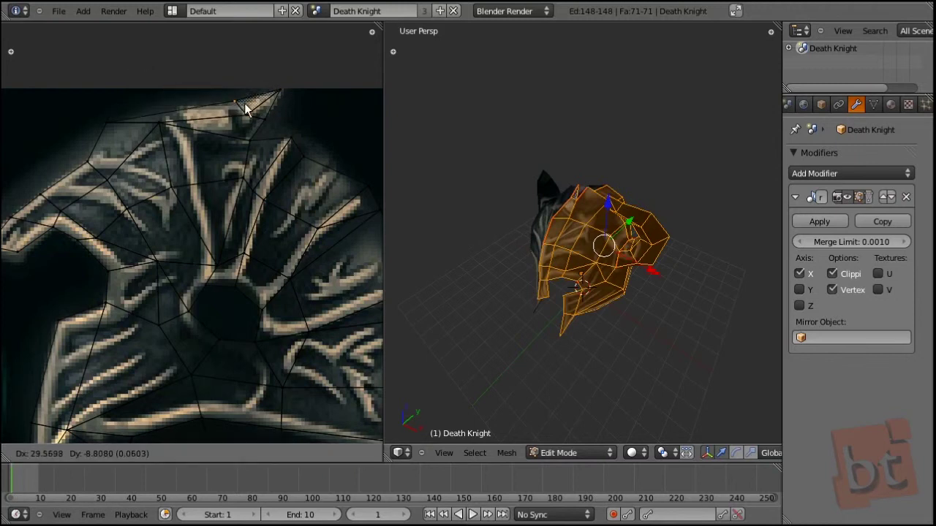
left_click(247, 109)
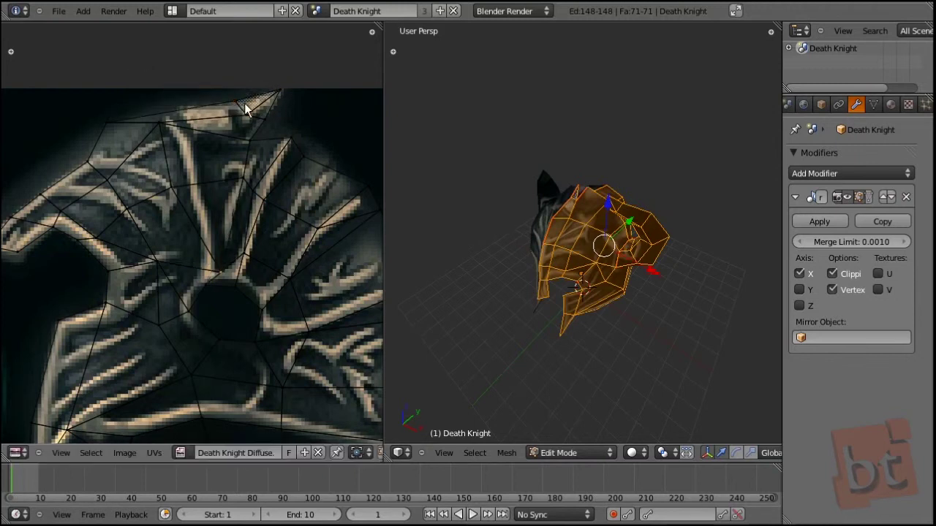
Align the front crown vertices with the forehead ridge, placing the upper rim vertex at the ridge's tip.
key("g")
left_click(186, 172)
key("g")
left_click(217, 209)
key("g")
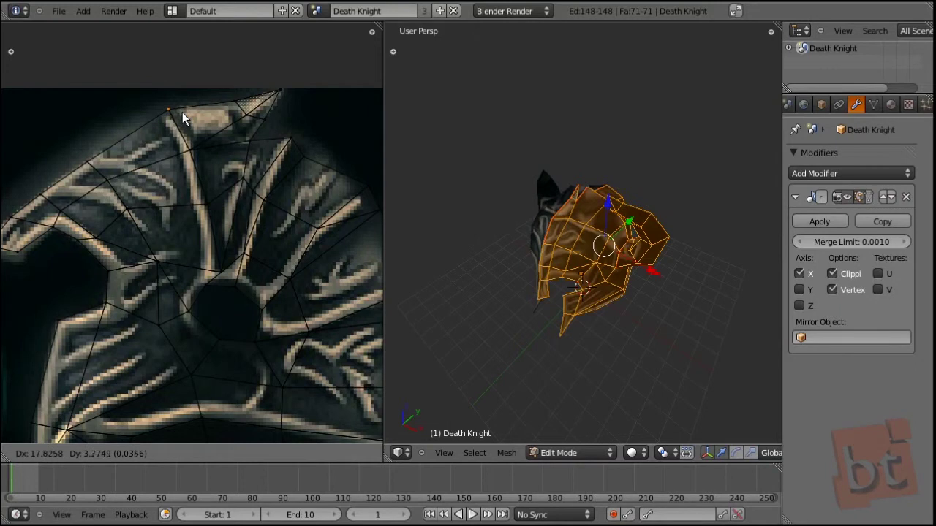
left_click(183, 120)
Align the UV vertices behind the crest spike with the second painted ridge down to the round ear hole.
middle_click_drag(330, 191, 254, 164)
right_click(208, 165)
key("g")
left_click(217, 188)
key("g")
left_click(192, 223)
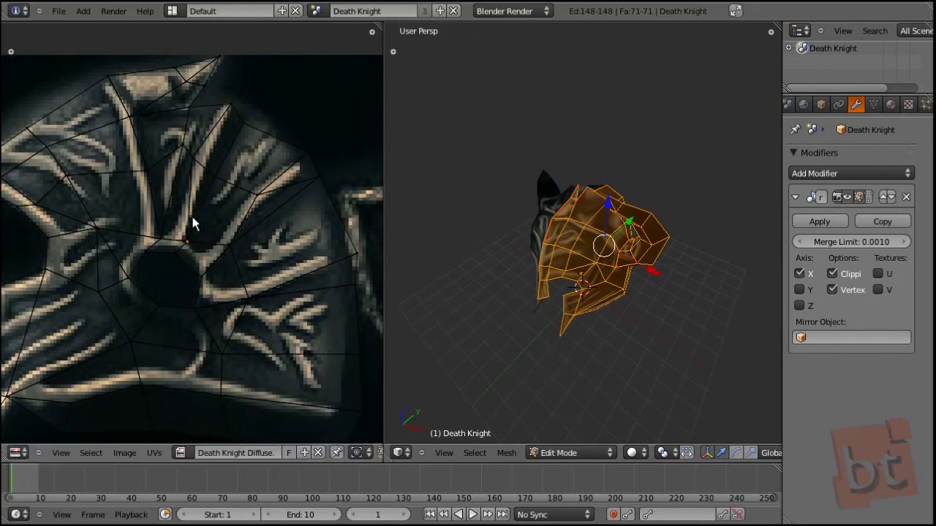
key("g")
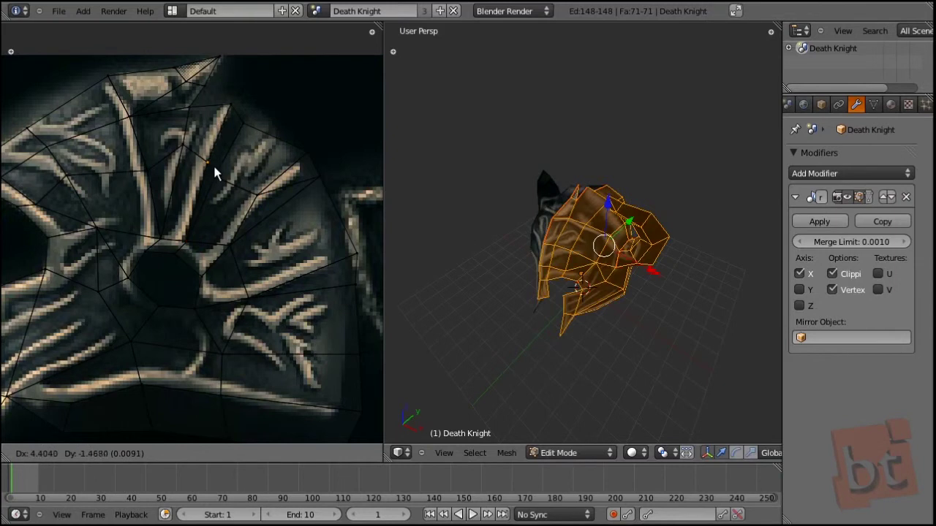
left_click(214, 167)
Move the vertices behind the front ridge closer to it and set the rim vertex at the second ridge's tip.
middle_click_drag(651, 264, 621, 257)
scroll(623, 233, "up", 3)
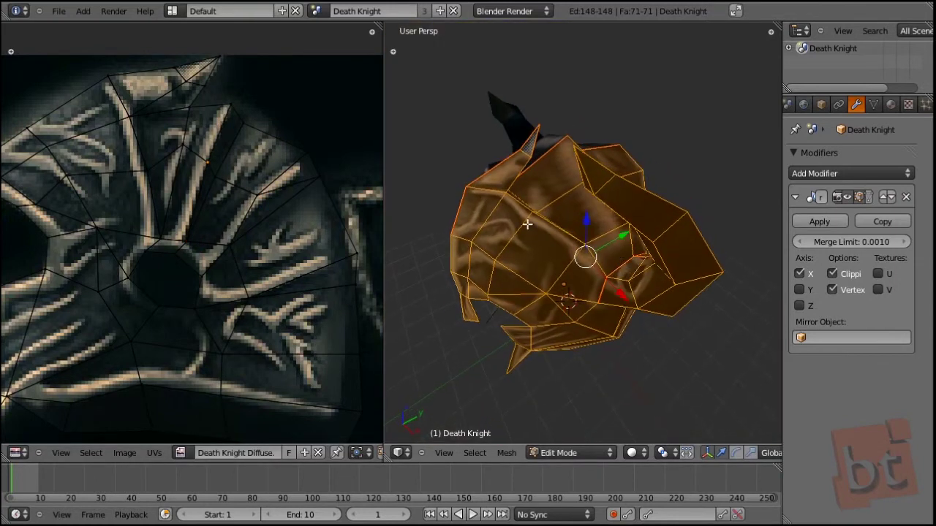
key("g")
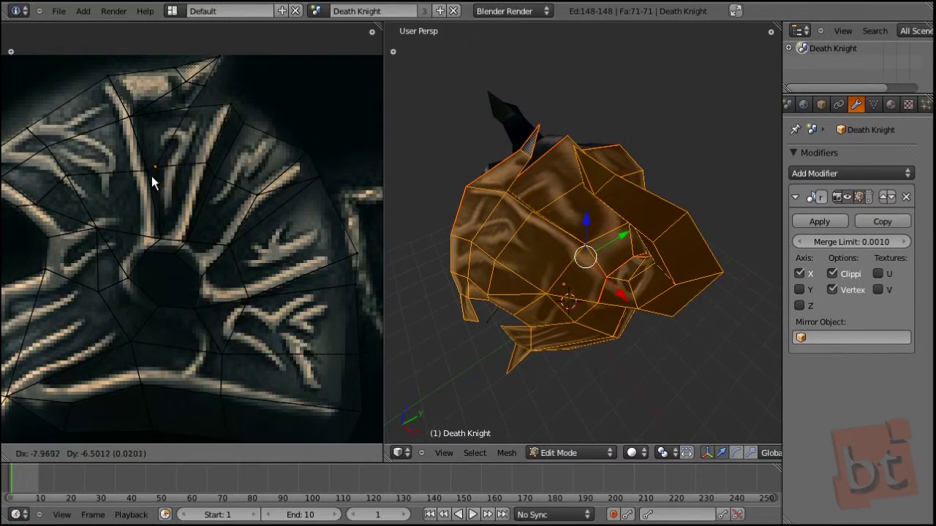
left_click(152, 176)
key("g")
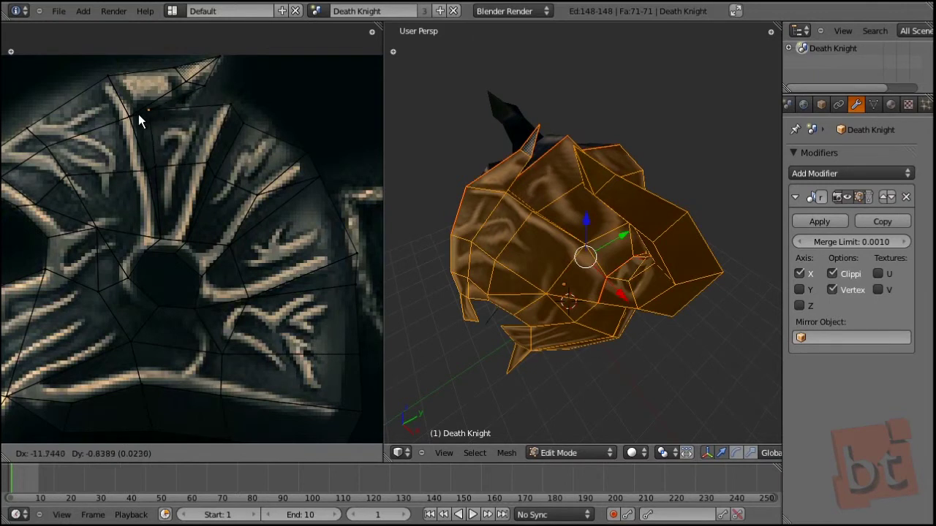
left_click(135, 114)
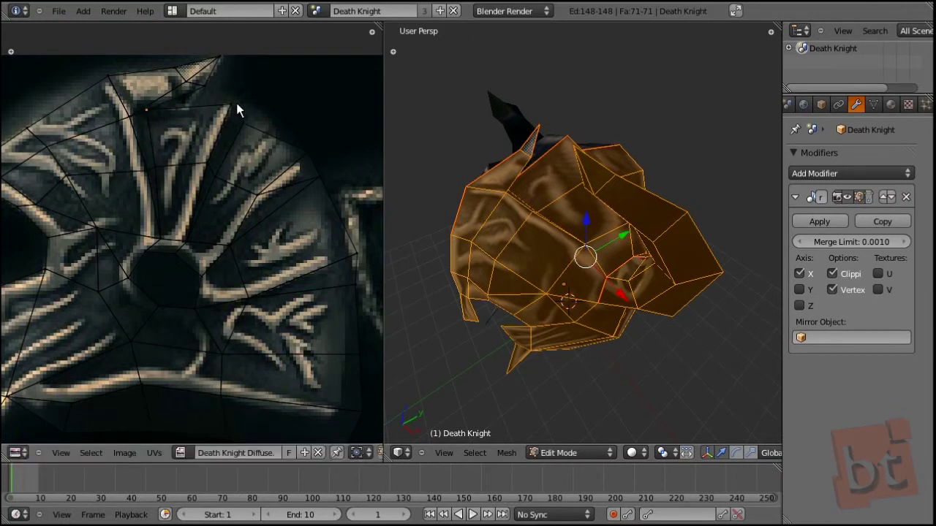
key("g")
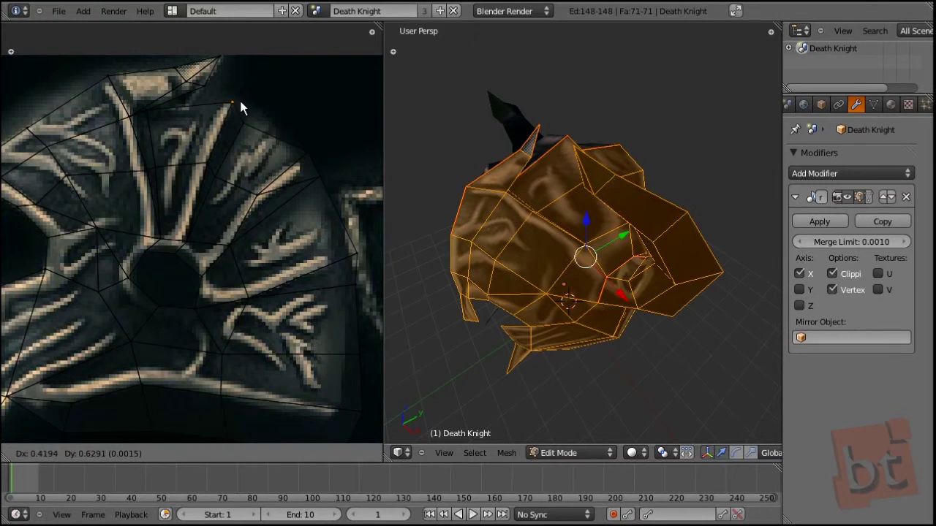
left_click(242, 105)
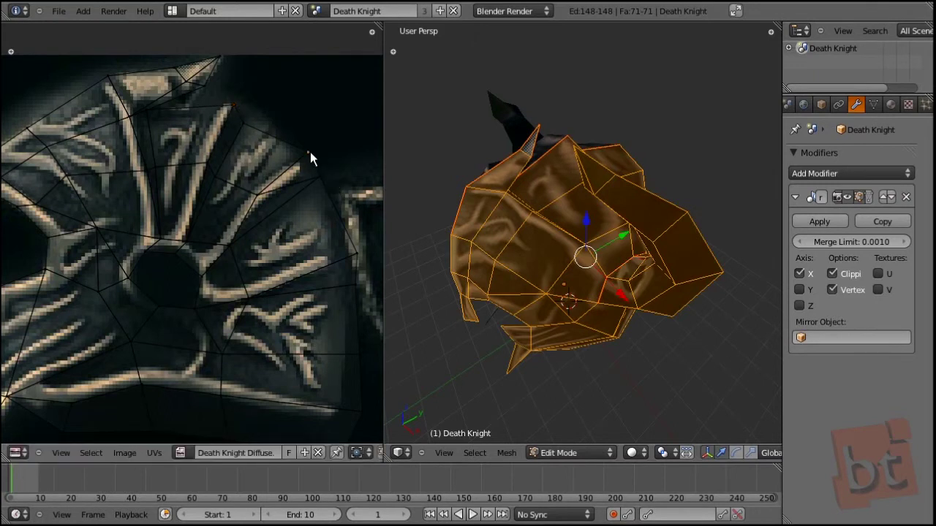
Align the rear crown vertices with the third painted ridge and pull the rim in to the ridge's tip.
right_click(310, 153)
key("g")
left_click(305, 179)
right_click(256, 202)
key("g")
left_click(263, 209)
right_click(315, 185)
key("g")
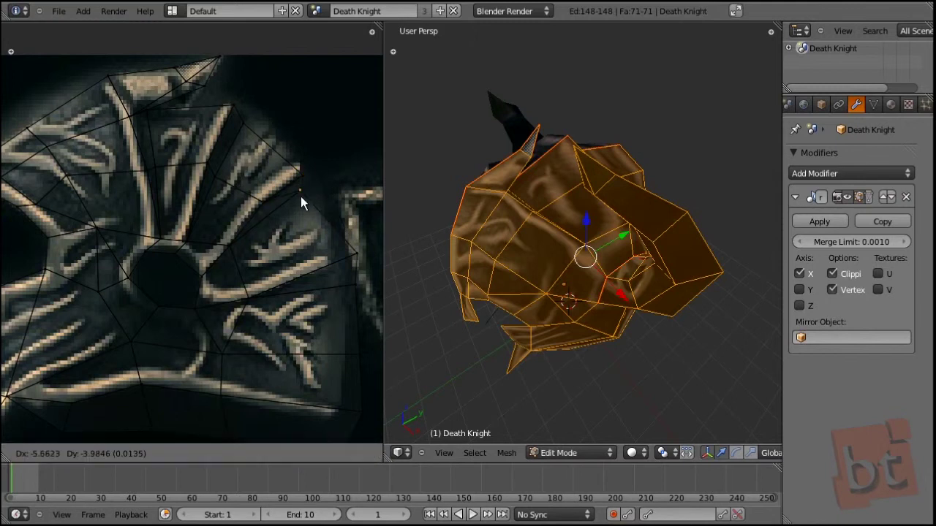
left_click(299, 194)
Pull the UV vertices along the back of the helmet inward to the painted rear edge.
middle_click_drag(331, 276, 288, 272)
middle_click_drag(307, 307, 288, 281)
right_click(291, 224)
key("g")
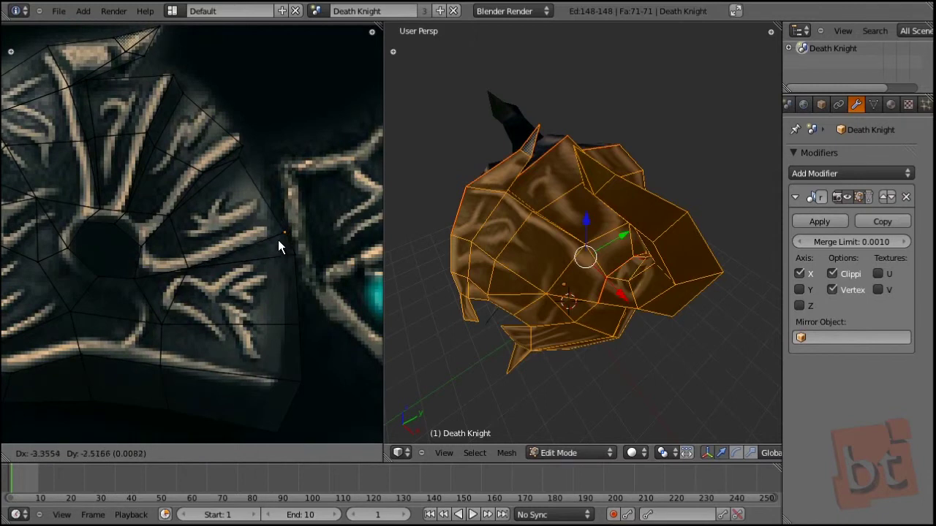
left_click(279, 248)
key("g")
left_click(270, 242)
right_click(292, 330)
key("g")
left_click(268, 320)
Bring the lower rear corner and the adjacent bottom vertices of the shell in towards the painted helmet's base.
right_click(298, 380)
key("g")
left_click(265, 376)
right_click(268, 422)
key("g")
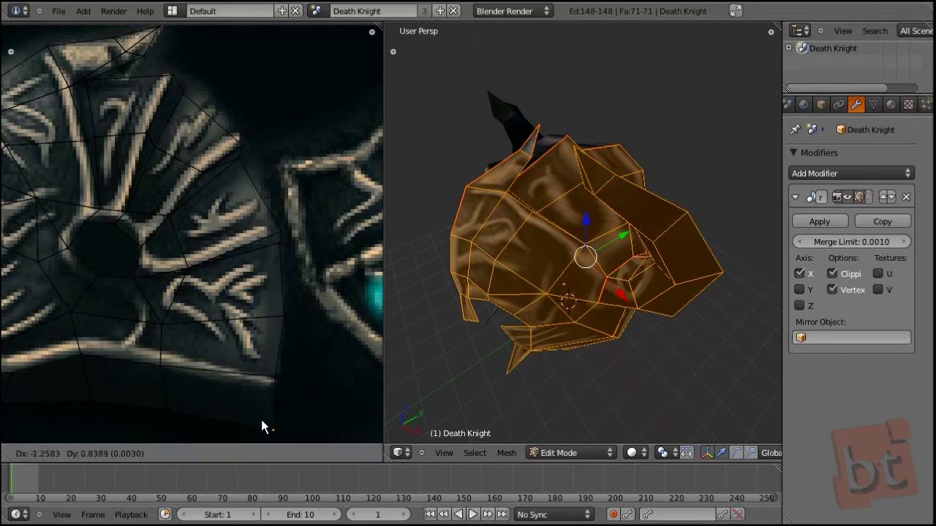
left_click(236, 408)
right_click(168, 409)
key("g")
left_click(145, 397)
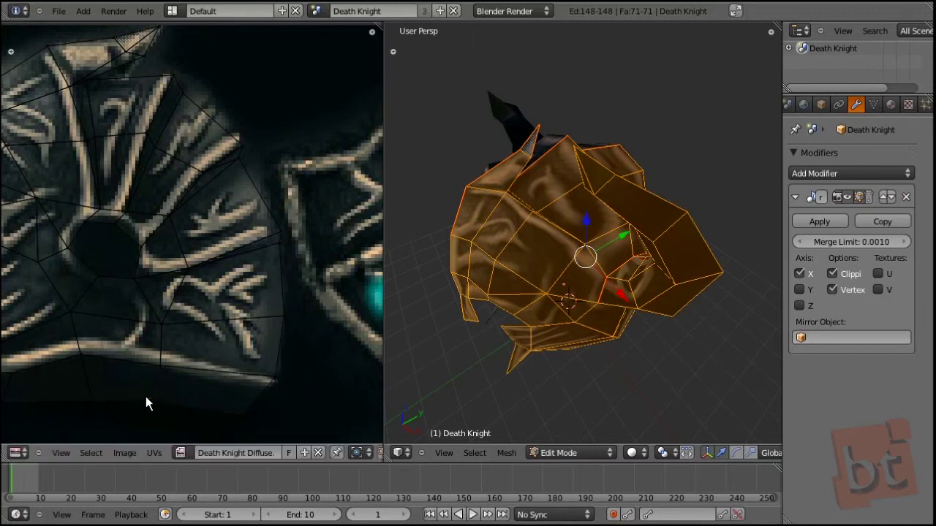
Tighten the shell's remaining bottom edge vertices and fit the cheek guard's front vertex to the painted border.
middle_click_drag(139, 397, 243, 360)
key("g")
left_click(203, 337)
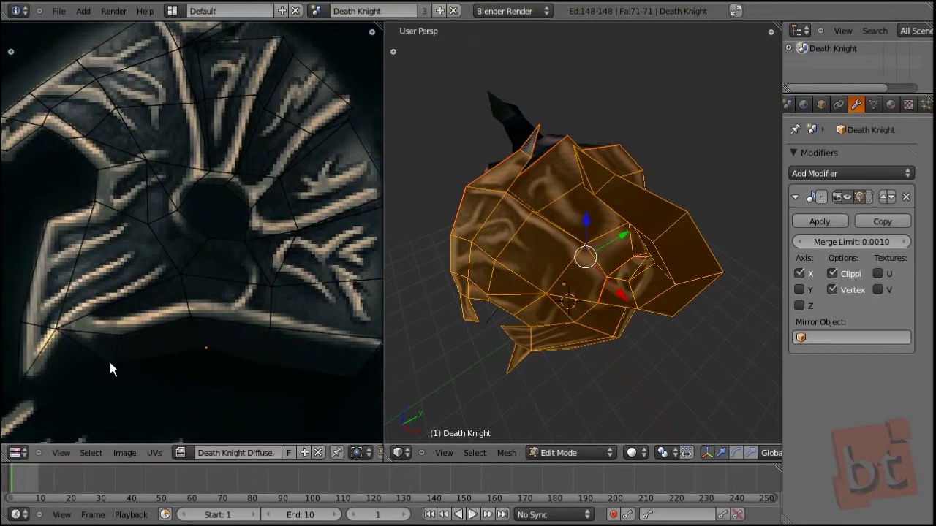
middle_click_drag(109, 359, 210, 358)
key("g")
left_click(179, 335)
right_click(167, 291)
key("g")
left_click(176, 294)
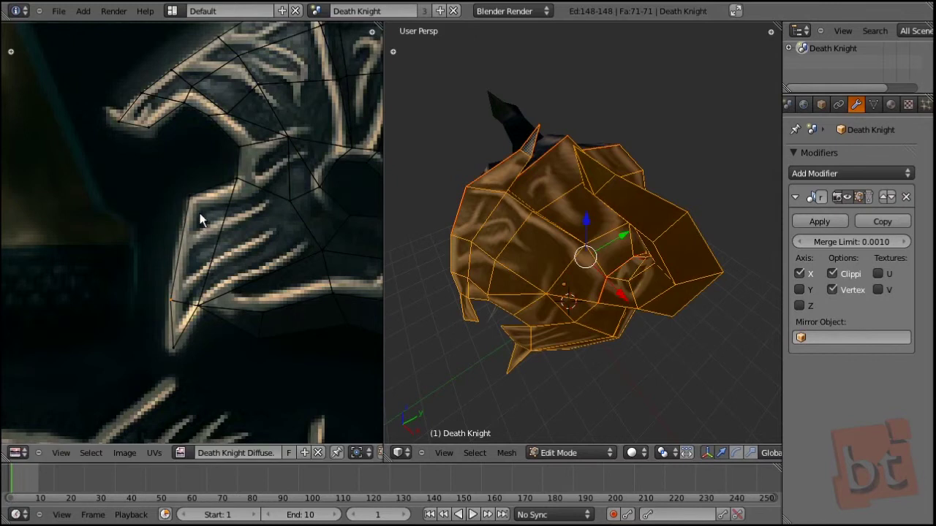
Move the cheek guard's upper front UV vertex onto the corner of its painted border.
key("g")
left_click(190, 206)
middle_click_drag(574, 303, 631, 247)
middle_click_drag(631, 337, 607, 306, "shift")
scroll(632, 249, "down", 3)
key("Tab")
scroll(663, 149, "up", 4)
key("Tab")
Fit the shell's rear-edge UV vertices to the tips of the two painted back ridges and tuck in the vertex just below the lower one.
middle_click_drag(610, 126, 615, 204)
middle_click_drag(248, 181, 124, 259)
middle_click_drag(241, 234, 120, 269)
scroll(236, 259, "up", 3)
key("g")
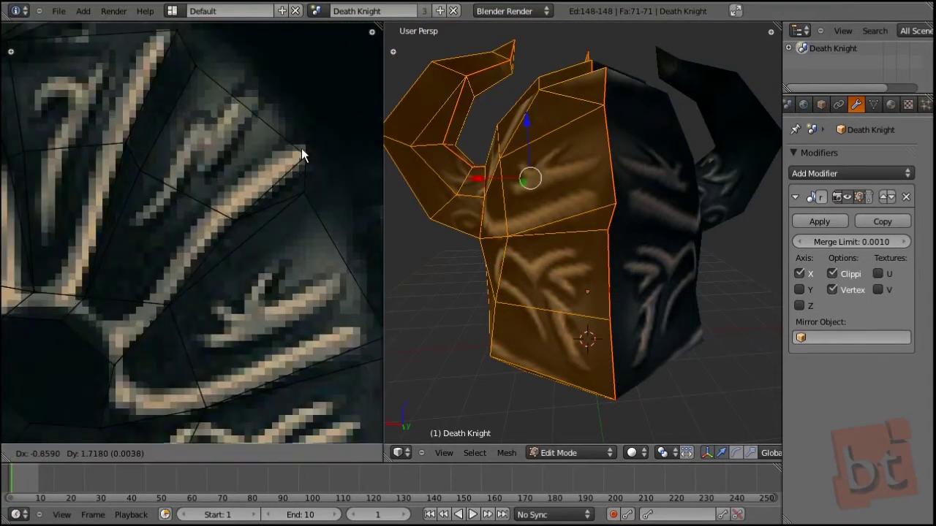
left_click(297, 147)
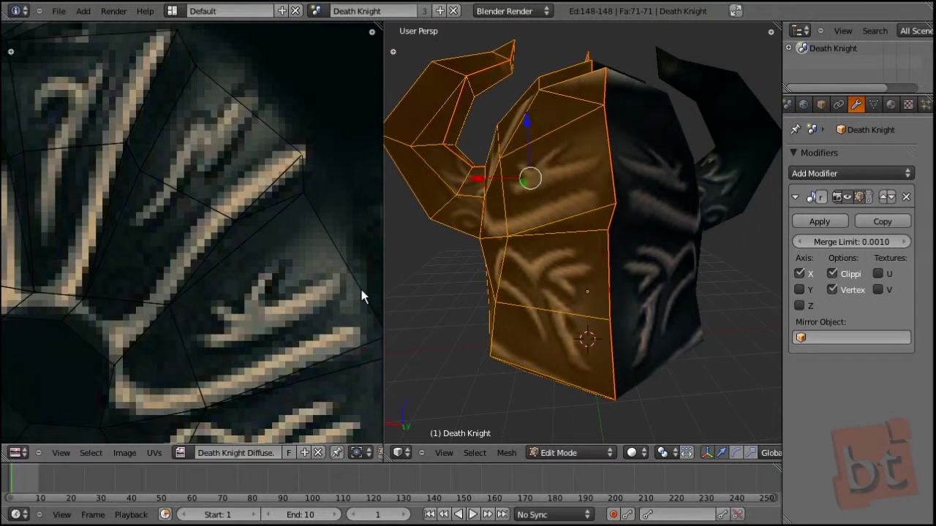
middle_click_drag(365, 315, 231, 242)
key("g")
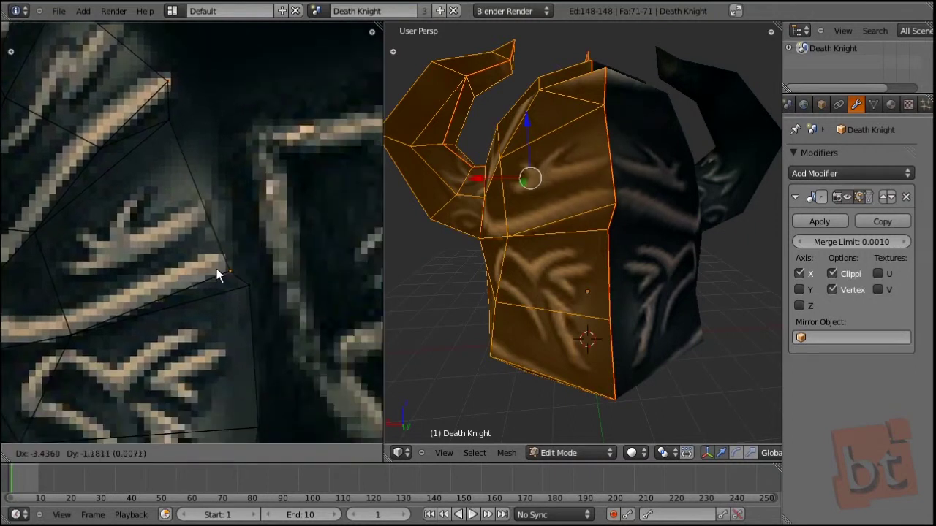
left_click(212, 274)
key("g")
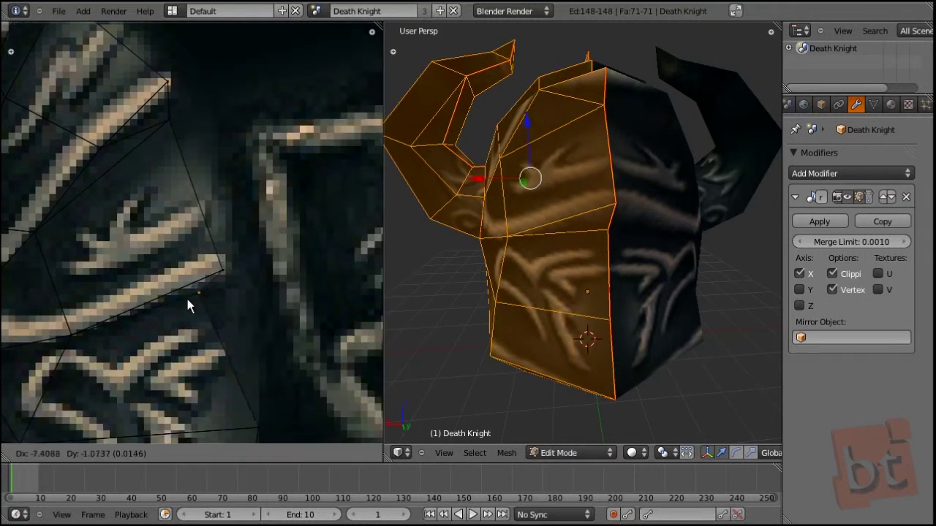
left_click(205, 301)
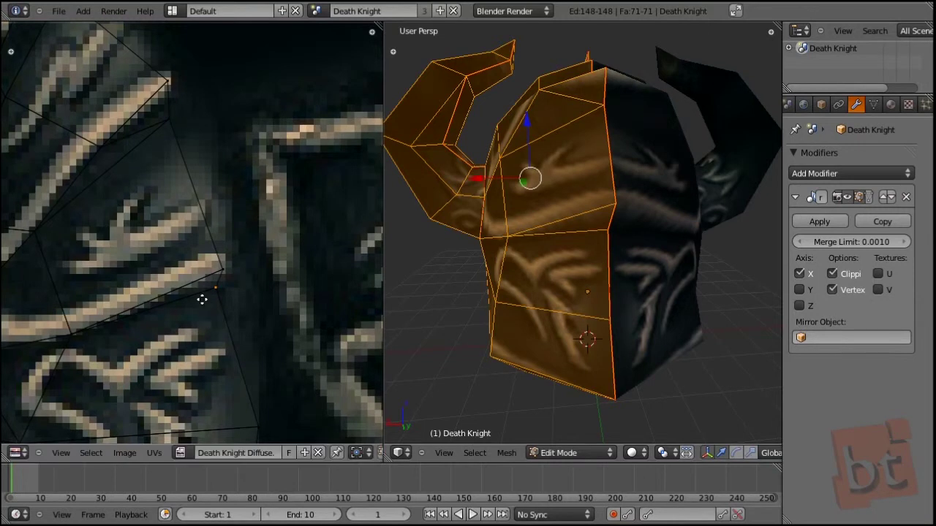
Pull the lower rear-edge UV vertices and the bottom rear corner inward to the painted back panel's border.
middle_click_drag(203, 299, 227, 238)
middle_click_drag(286, 363, 284, 334)
key("g")
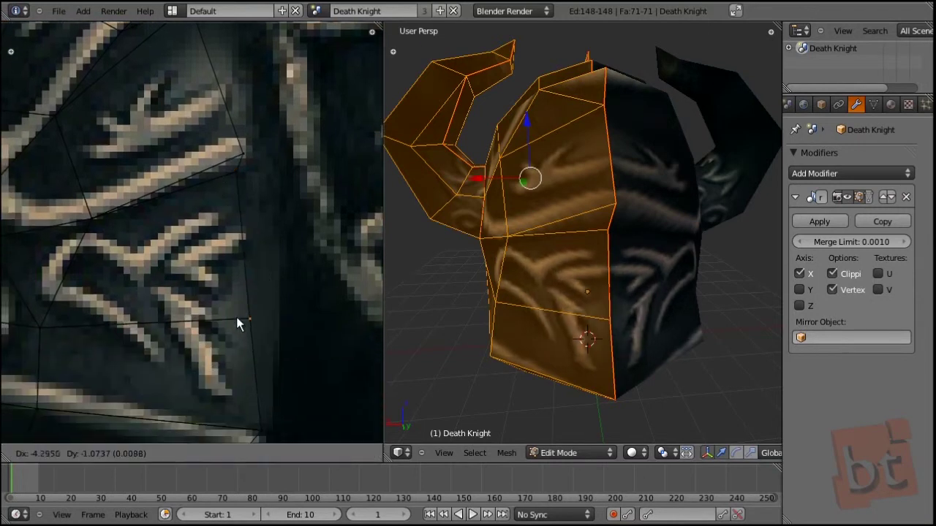
left_click(241, 313)
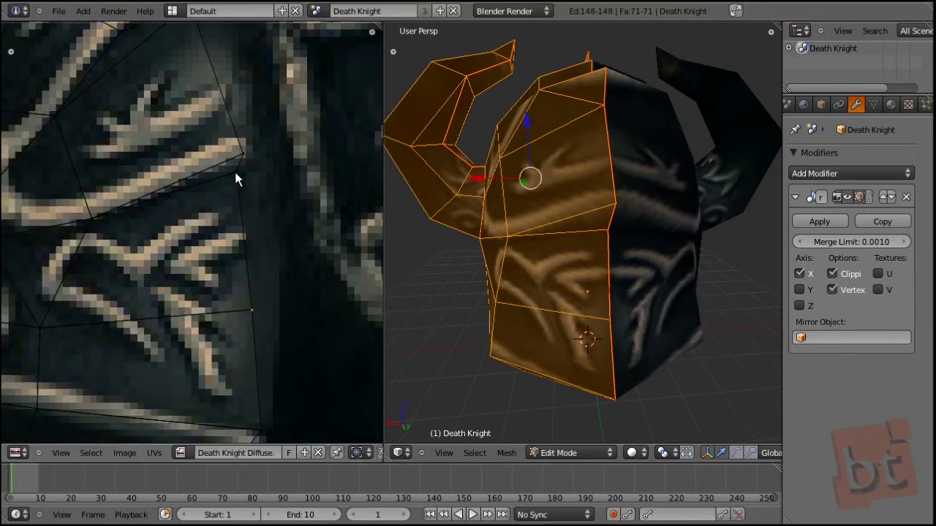
right_click_drag(235, 173, 213, 182)
left_click(213, 183)
middle_click_drag(267, 289, 264, 230)
right_click(256, 370)
key("g")
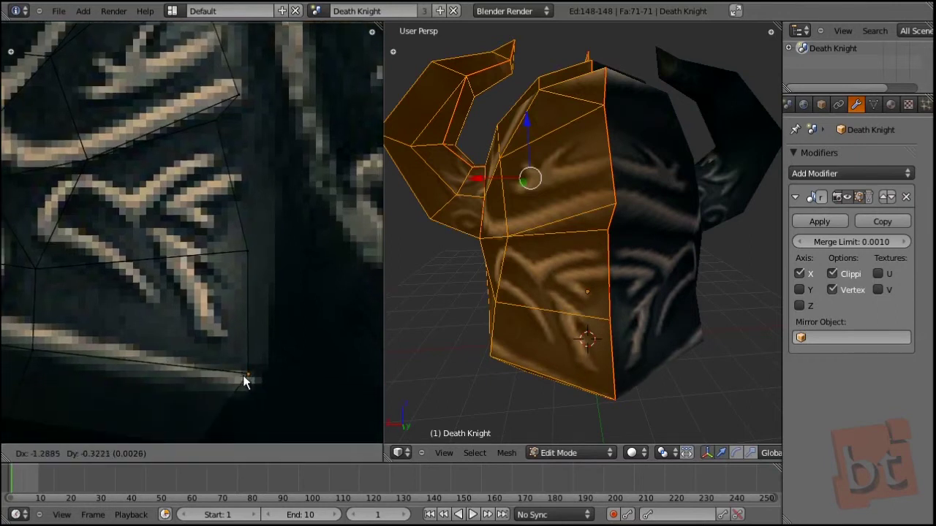
left_click(244, 376)
mouse_move(609, 305)
middle_mouse_down()
mouse_move(549, 284)
mouse_move(611, 297)
middle_mouse_up()
key("Tab")
scroll(614, 294, "down", 3)
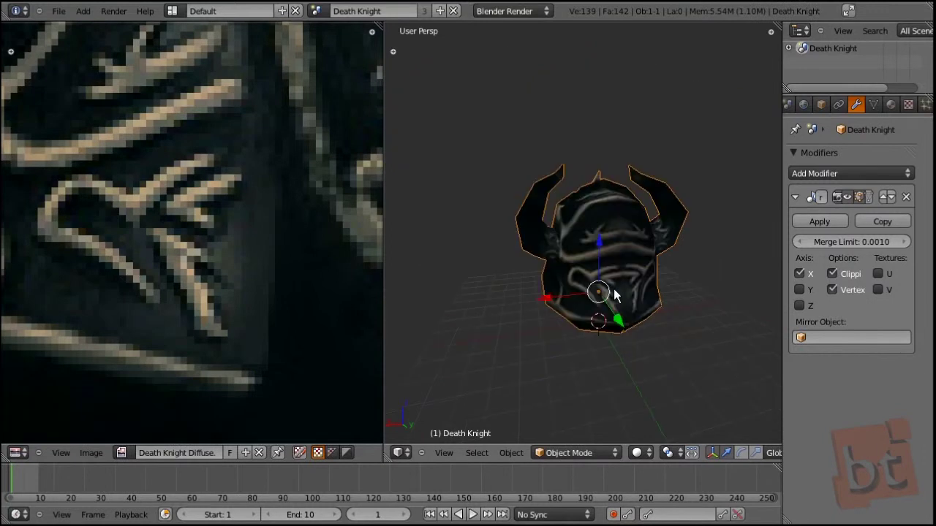
middle_click_drag(576, 330, 706, 321)
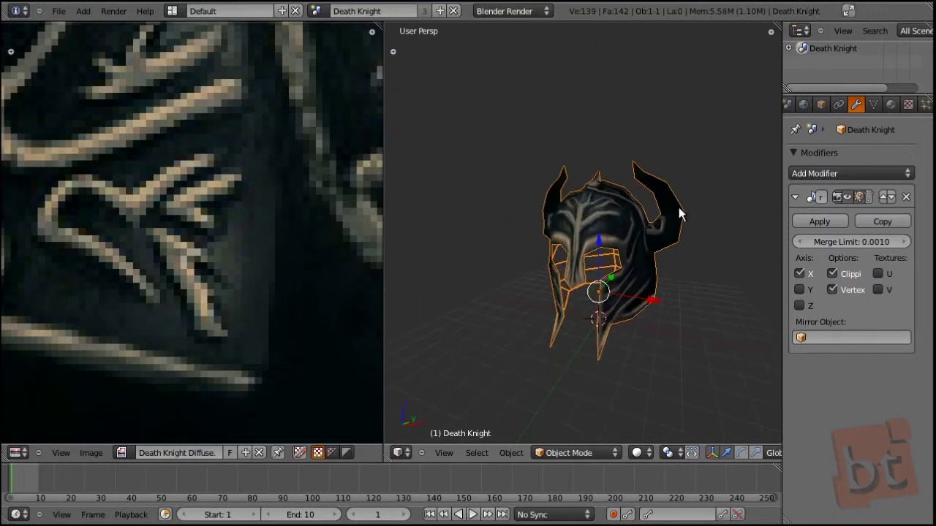
Show all helmet UVs in Edit Mode and box-select the horn island lying below the texture.
key("Tab")
middle_click_drag(677, 228, 674, 261)
scroll(642, 285, "up", 3)
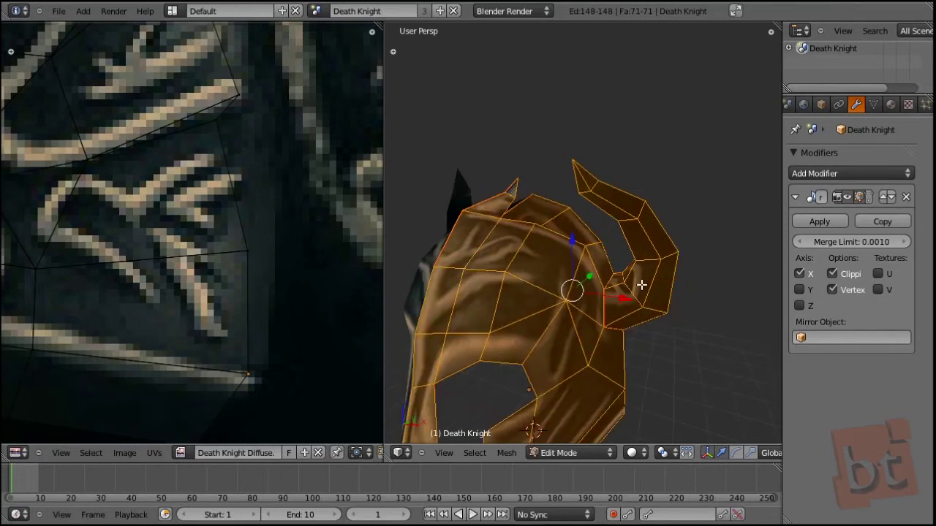
key("a")
scroll(134, 192, "down", 4)
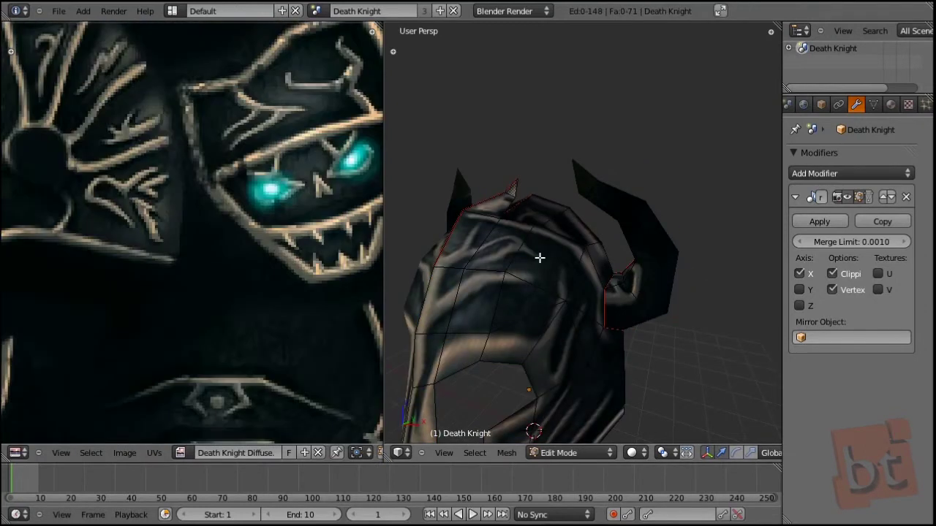
key("a")
scroll(252, 249, "down", 8)
middle_click_drag(158, 419, 255, 290)
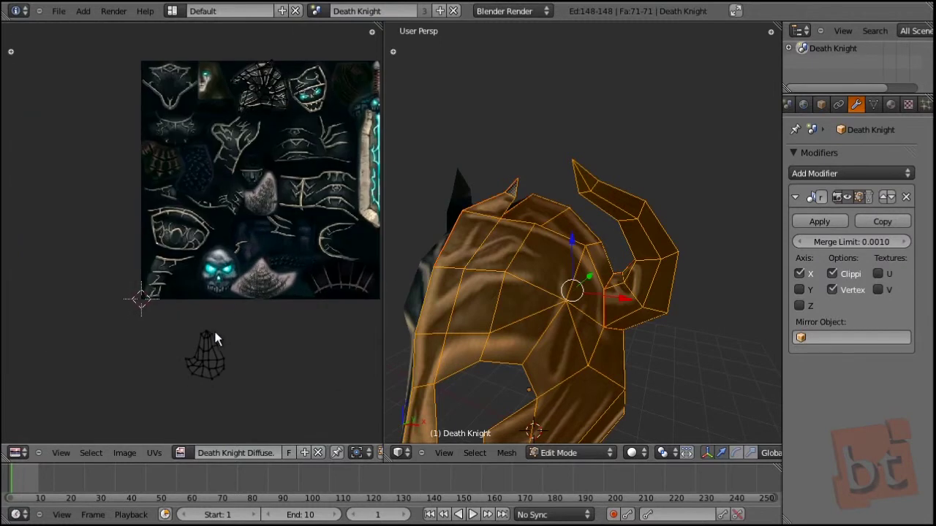
key("b")
left_click_drag(161, 315, 261, 408)
Move the horn's UV island onto the pale bone-like patch beside the glowing-eyed skull.
middle_click_drag(256, 342, 204, 337)
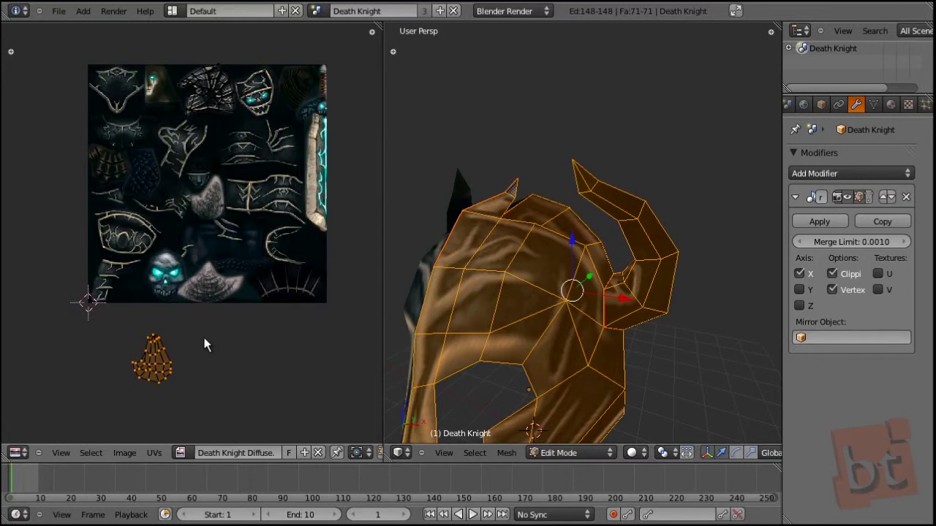
scroll(204, 337, "up", 1)
middle_click_drag(264, 283, 197, 402)
scroll(244, 324, "up", 2)
scroll(291, 242, "up", 2)
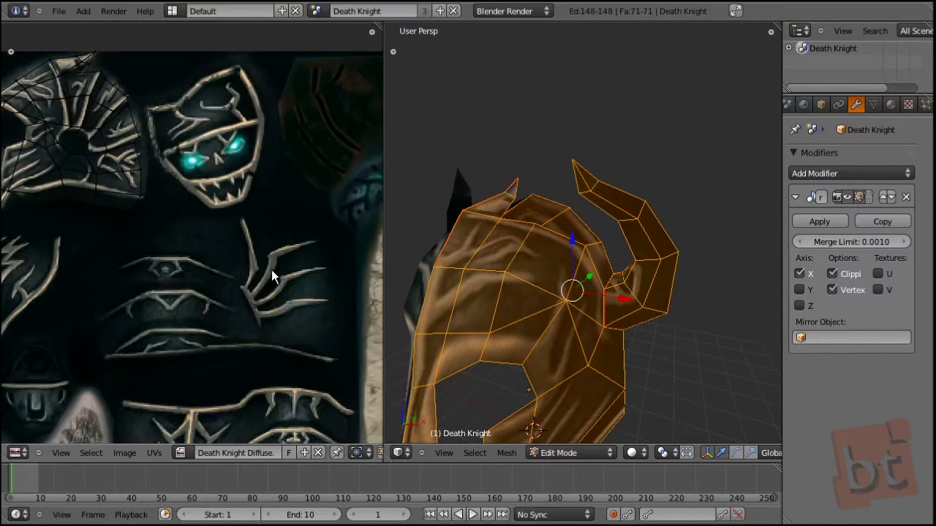
middle_click_drag(271, 269, 202, 336)
middle_click_drag(186, 371, 265, 228)
middle_click_drag(192, 298, 280, 323)
middle_click_drag(170, 389, 206, 273)
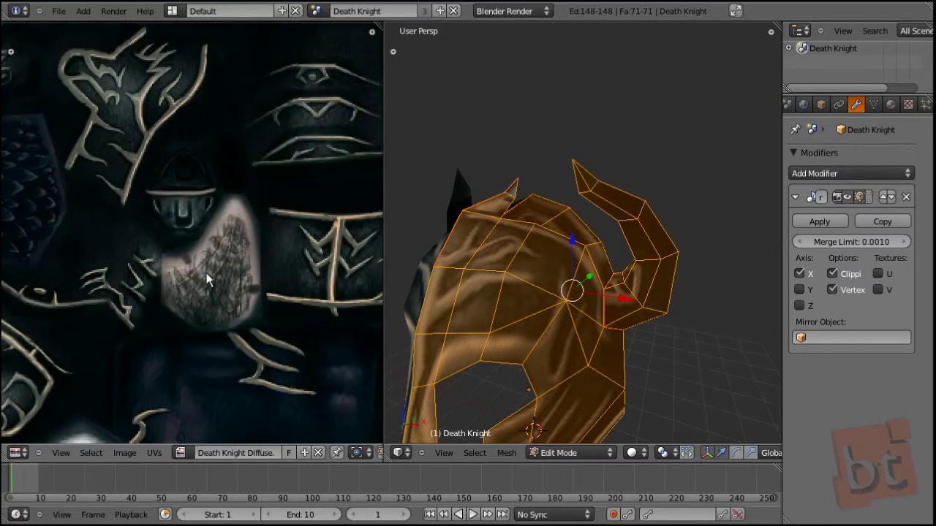
scroll(217, 271, "down", 3)
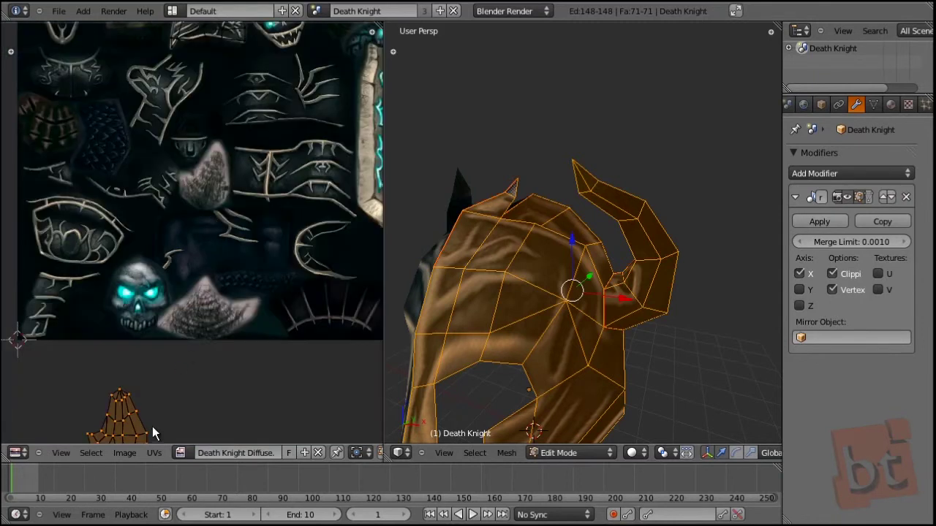
key("g")
left_click(236, 324)
scroll(245, 329, "up", 1)
middle_click_drag(249, 332, 242, 301)
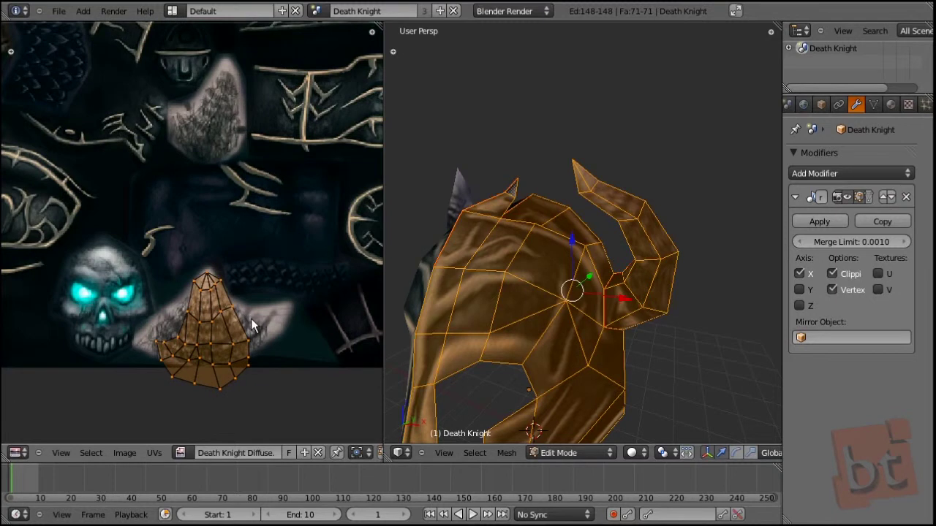
Mirror the horn island on the X axis, widen it about 1.6 times along X, and align its tip with the painted patch.
left_click(152, 454)
mouse_move(211, 254)
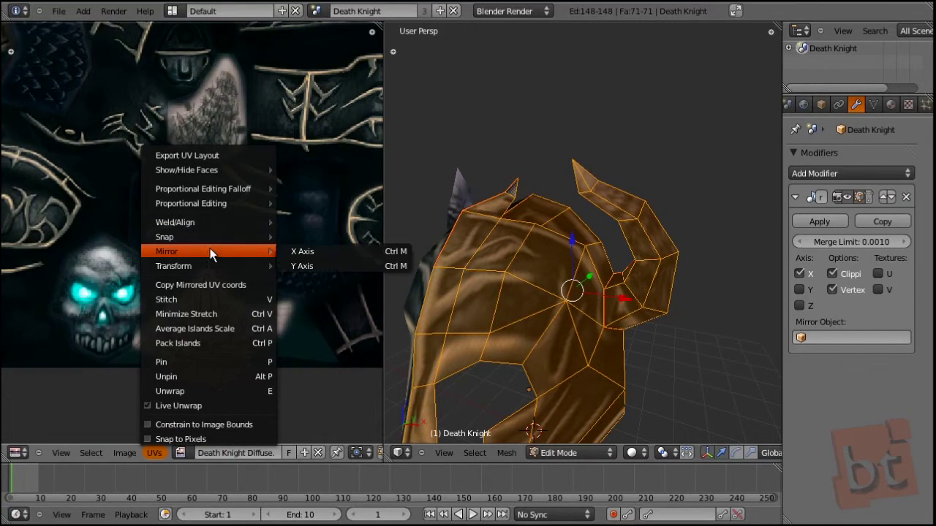
left_click(306, 253)
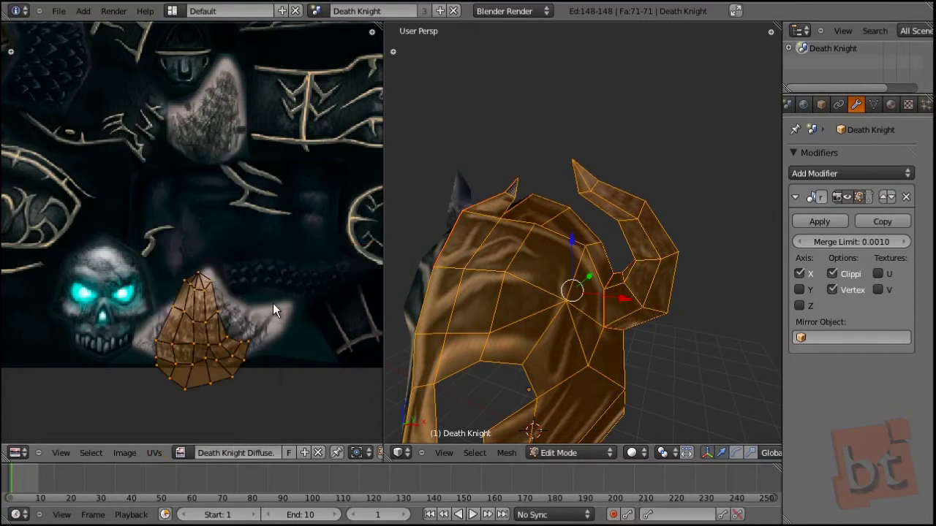
key("s")
key("x")
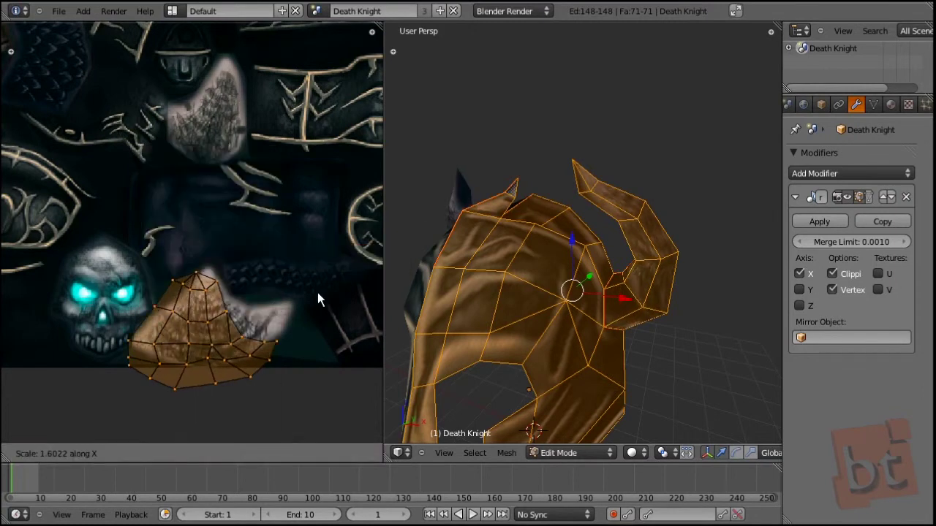
left_click(318, 292)
key("g")
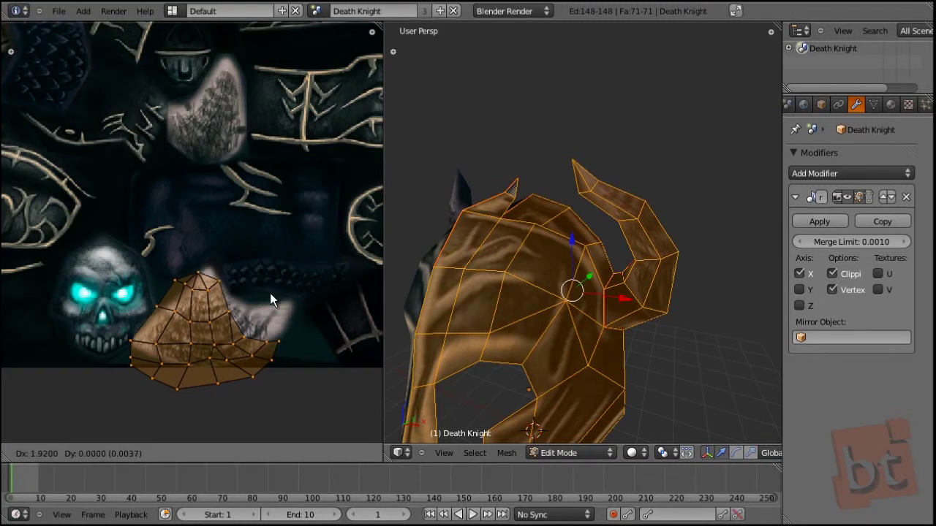
left_click(275, 291)
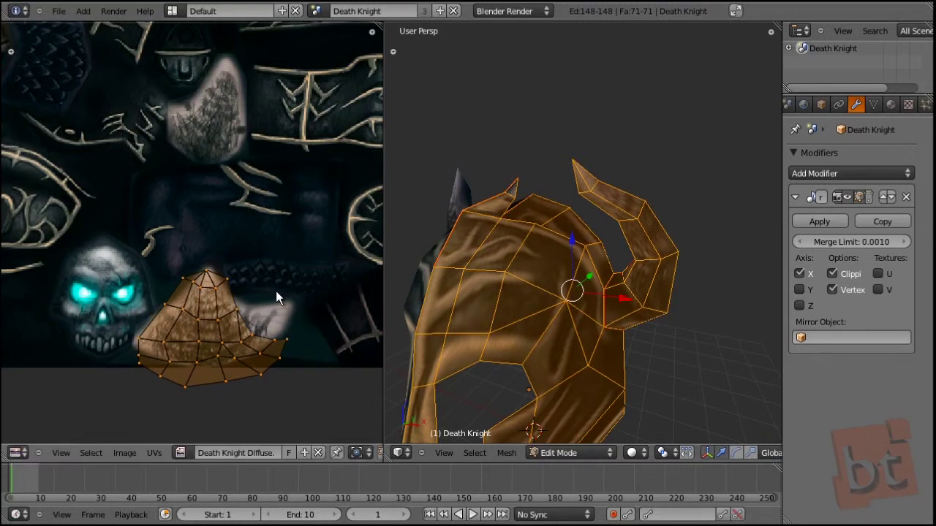
Pin the horn island's outer corner and tip-side vertices for live unwrapping.
right_click(138, 364)
right_click(288, 339, "shift")
right_click(190, 388, "shift")
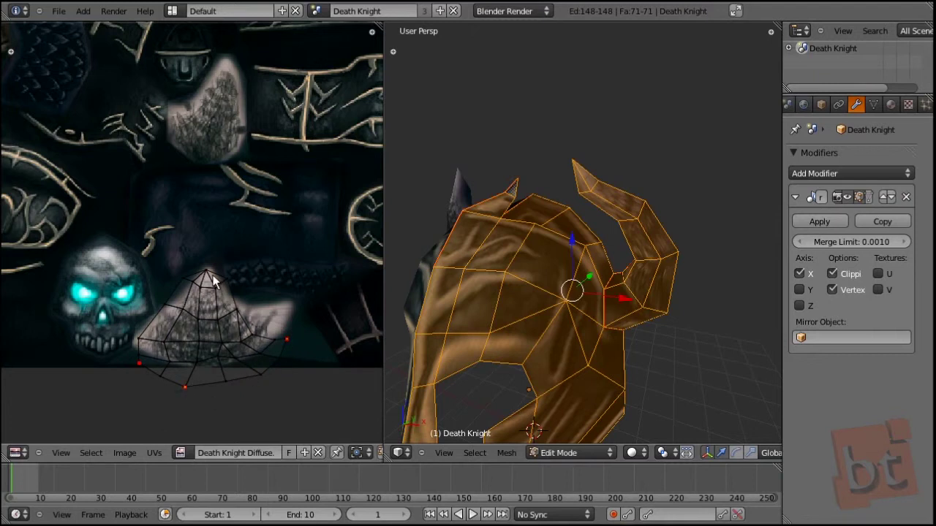
right_click(182, 282, "shift")
key("g")
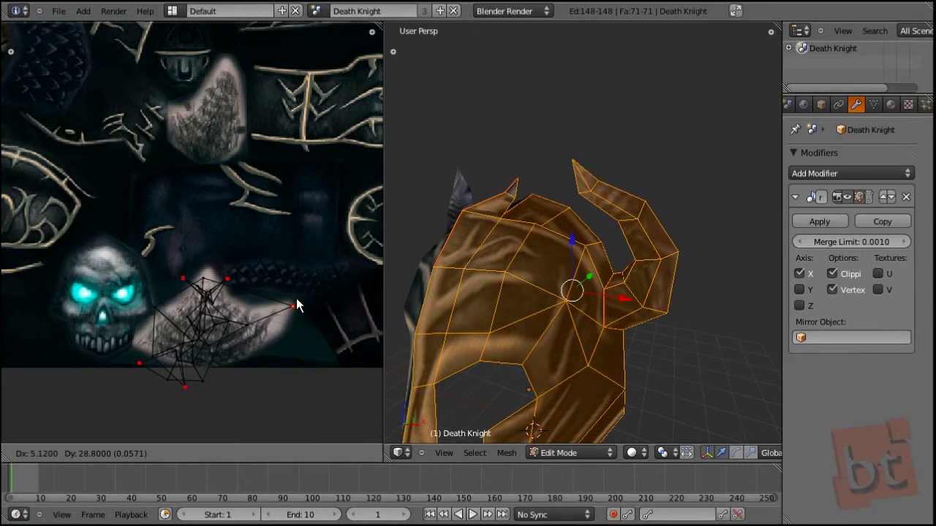
right_click(297, 375)
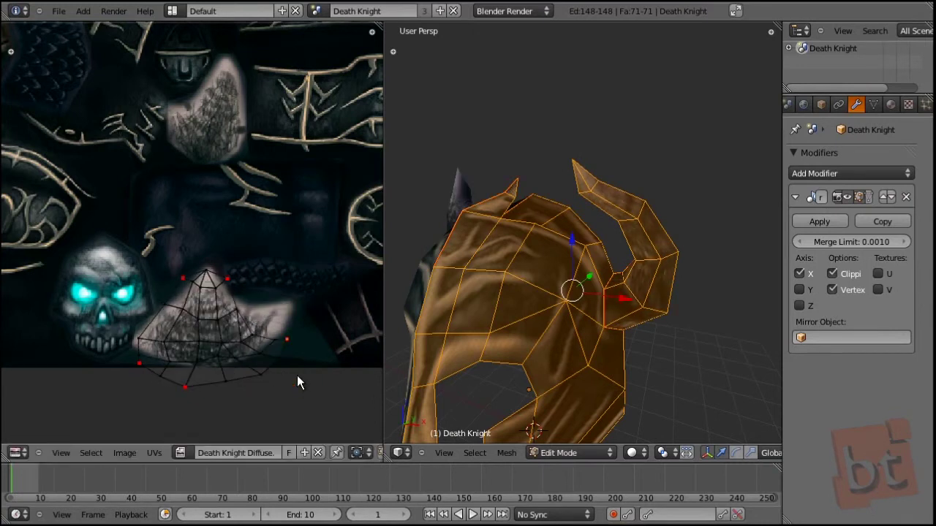
key("g")
right_click(198, 387)
key("g")
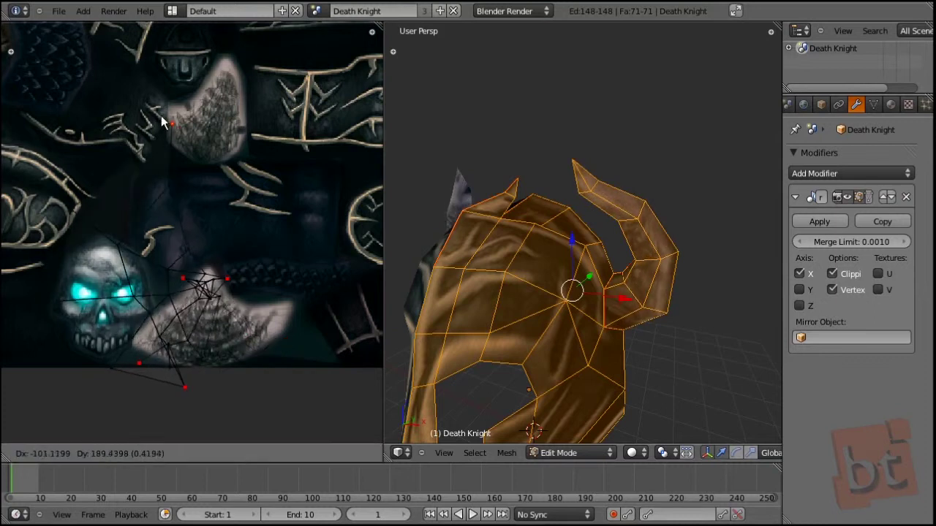
right_click(168, 108)
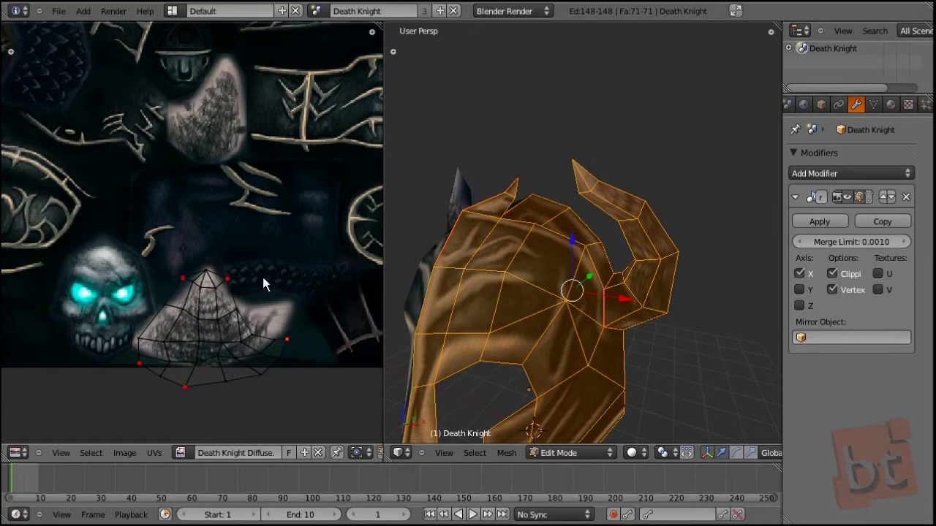
Select all UVs, mirror them on the X axis, and move the horn island up onto the upper pale horn-shaped patch.
key("a")
left_click(156, 456)
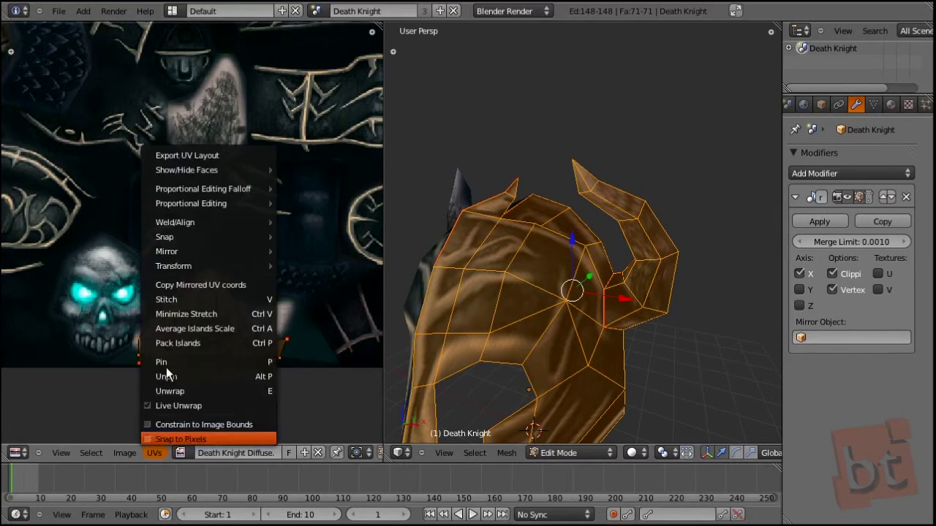
mouse_move(225, 252)
left_click(301, 251)
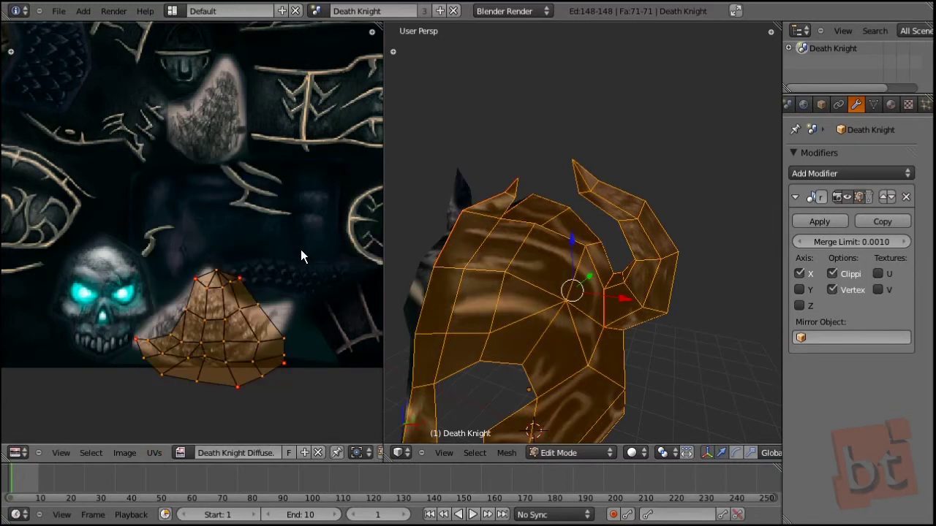
key("g")
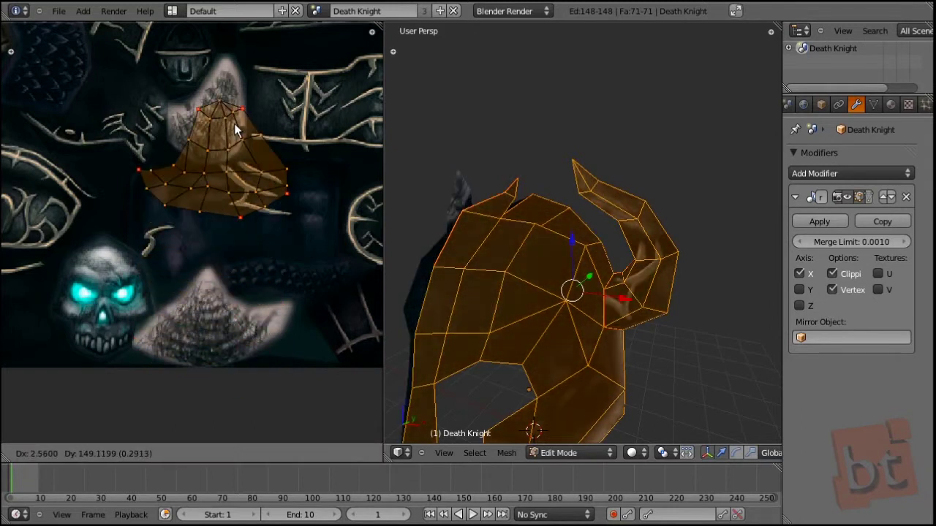
left_click(257, 119)
scroll(258, 330, "up", 2)
middle_click_drag(256, 114, 225, 223)
Fit the horn island's pinned left corner and tip vertices to the upper patch's left point and peak.
right_click(84, 278)
right_click_drag(85, 278, 163, 240)
left_click(162, 239)
right_click_drag(179, 183, 261, 206)
left_click(236, 203)
left_click(256, 211)
Pull the horn island's two pinned lower corners inside the patch's bottom edge and check the textured helmet in Object Mode.
right_click(316, 316)
key("g")
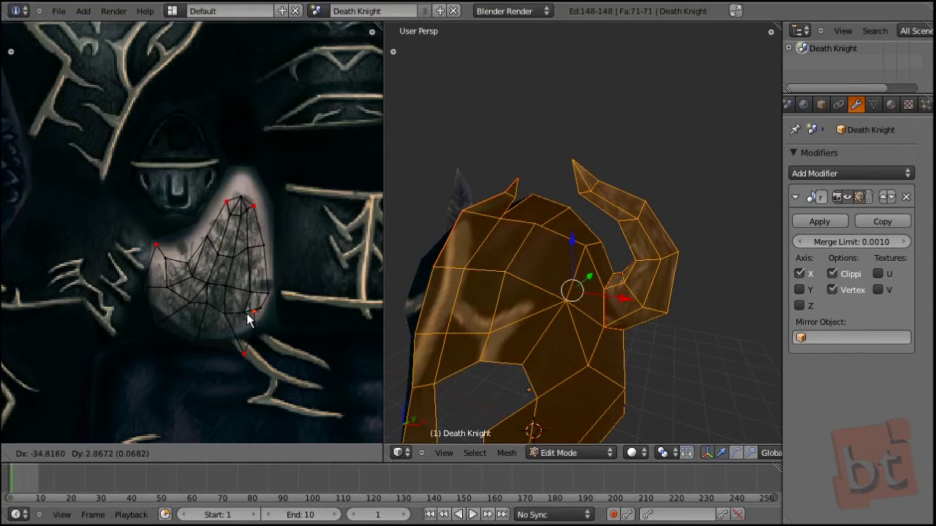
left_click(247, 321)
right_click(244, 354)
key("g")
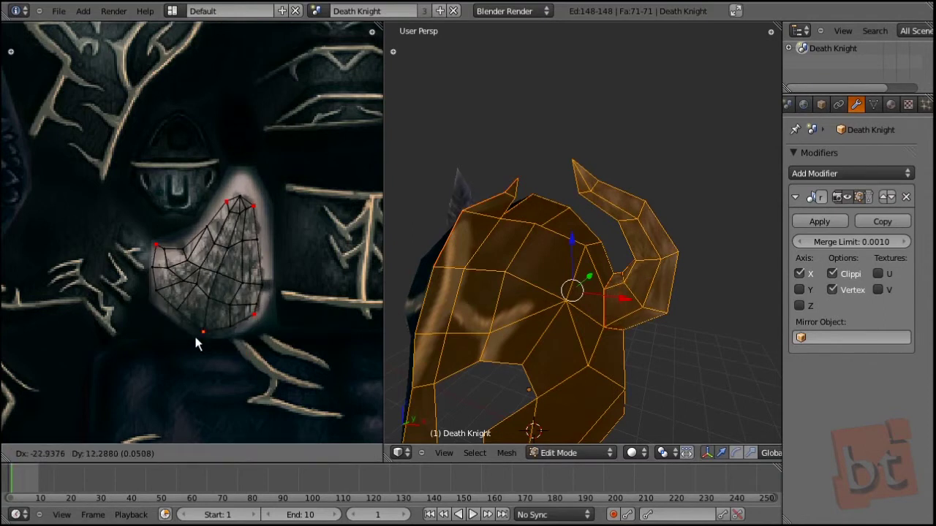
left_click(193, 336)
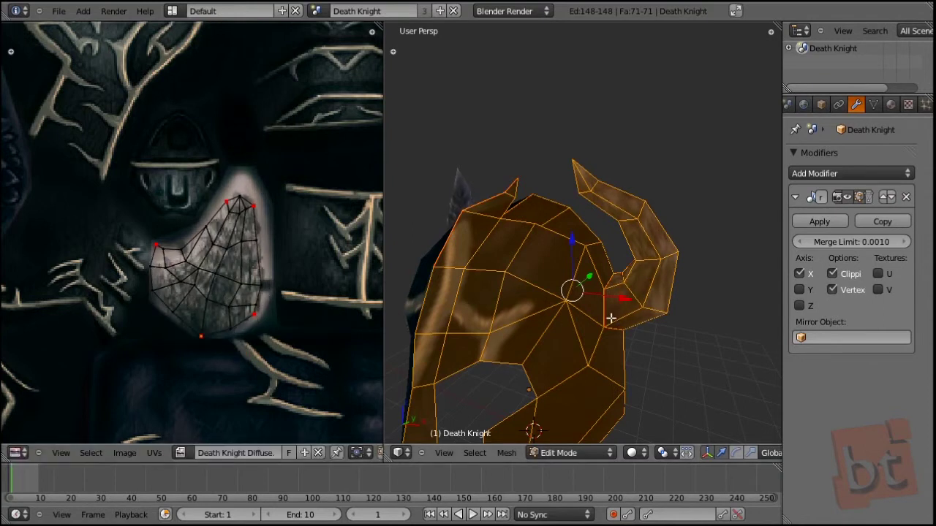
key("Tab")
scroll(611, 319, "down", 4)
middle_click_drag(611, 314, 575, 284)
key("Tab")
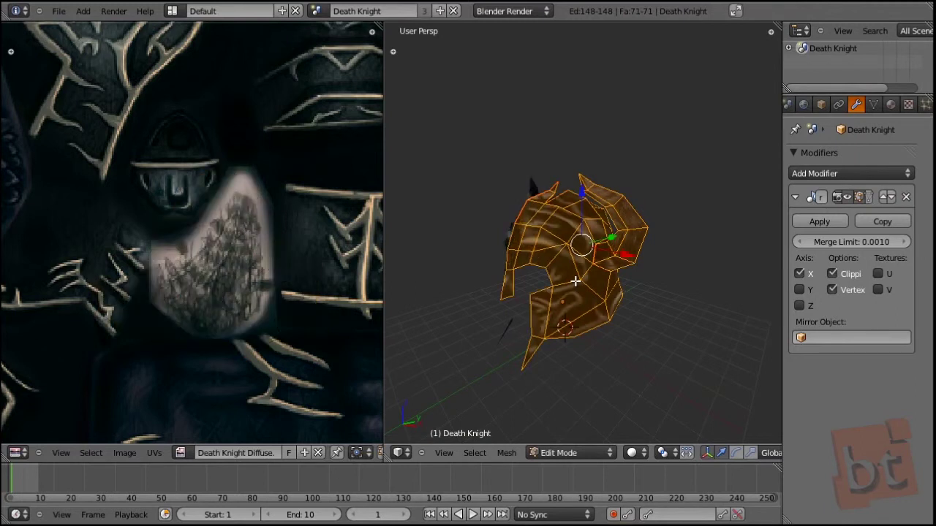
Examine how the helmet's horn and shell UV islands lie on the Death Knight Diffuse texture.
key("a")
key("a")
scroll(253, 162, "down", 6)
middle_click_drag(262, 354, 262, 333)
key("a")
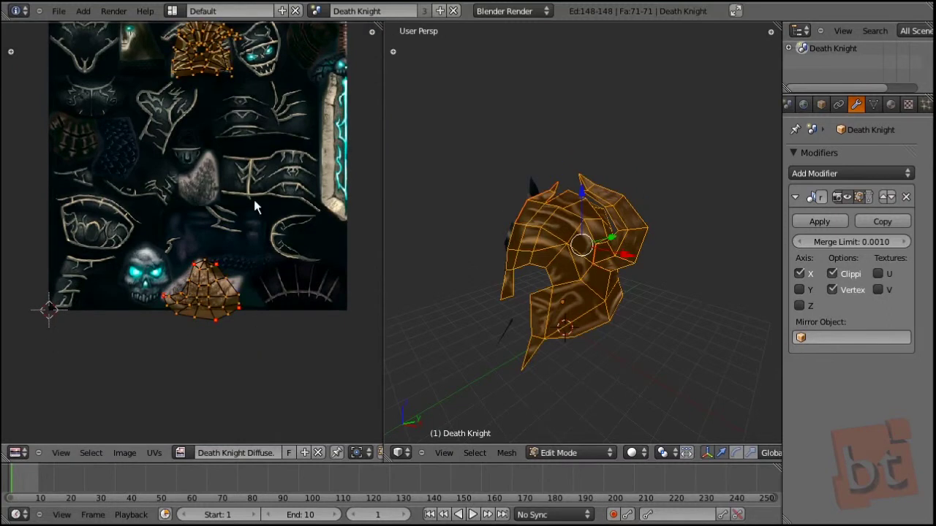
middle_click_drag(248, 142, 244, 330)
scroll(245, 329, "up", 6)
scroll(245, 328, "up", 1)
scroll(245, 328, "down", 1)
key("a")
key("a")
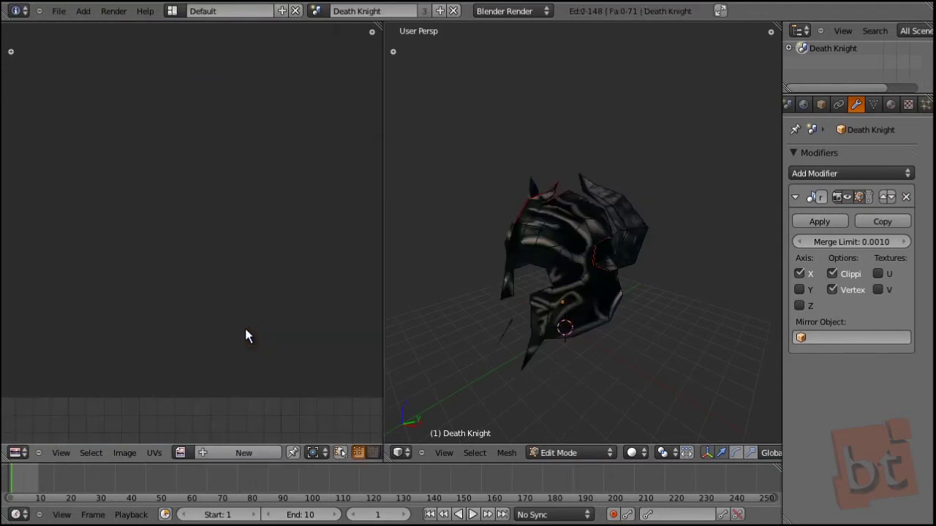
key("ctrl+z")
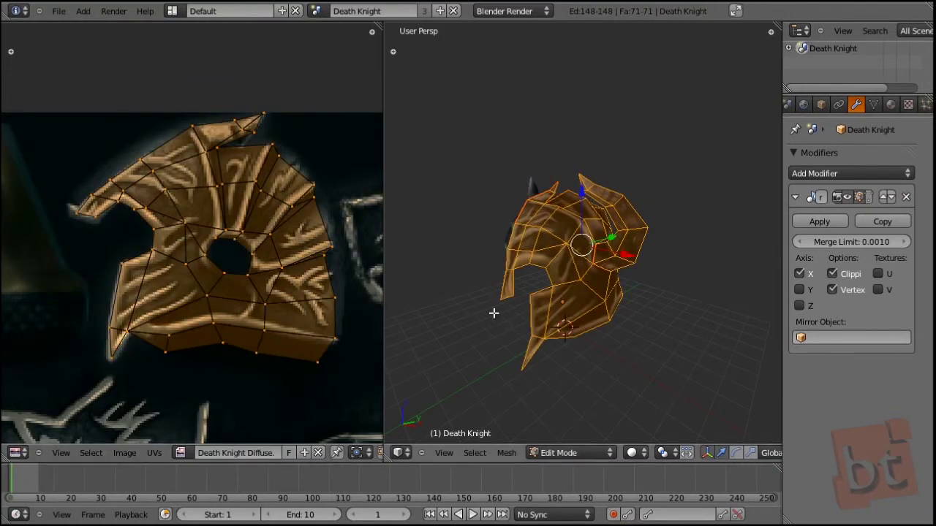
key("a")
middle_click_drag(616, 303, 668, 326)
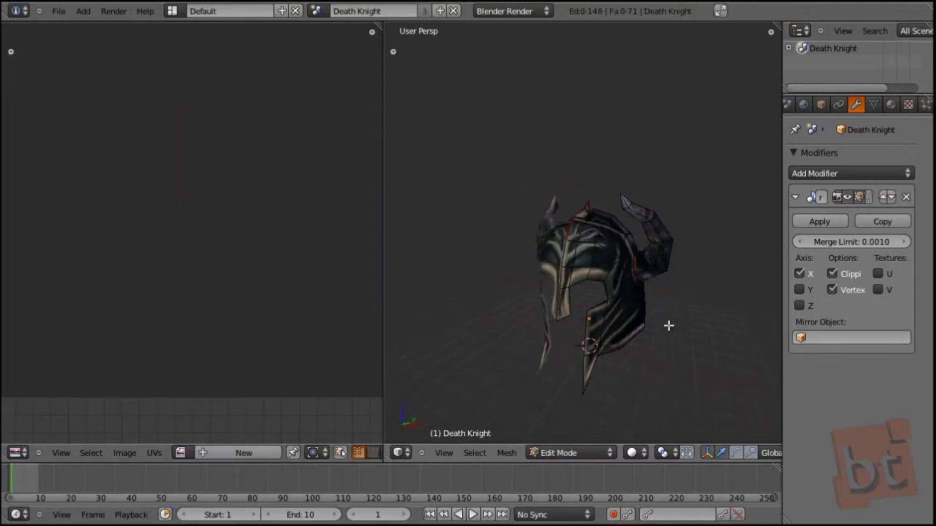
scroll(669, 326, "up", 3)
key("ctrl+Tab")
left_click(629, 264)
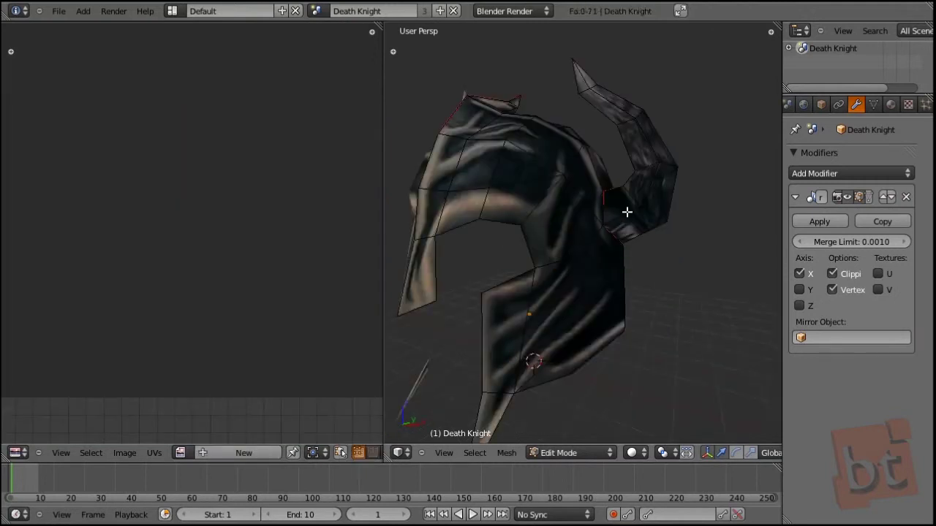
right_click(627, 212)
right_click(650, 141, "alt+shift")
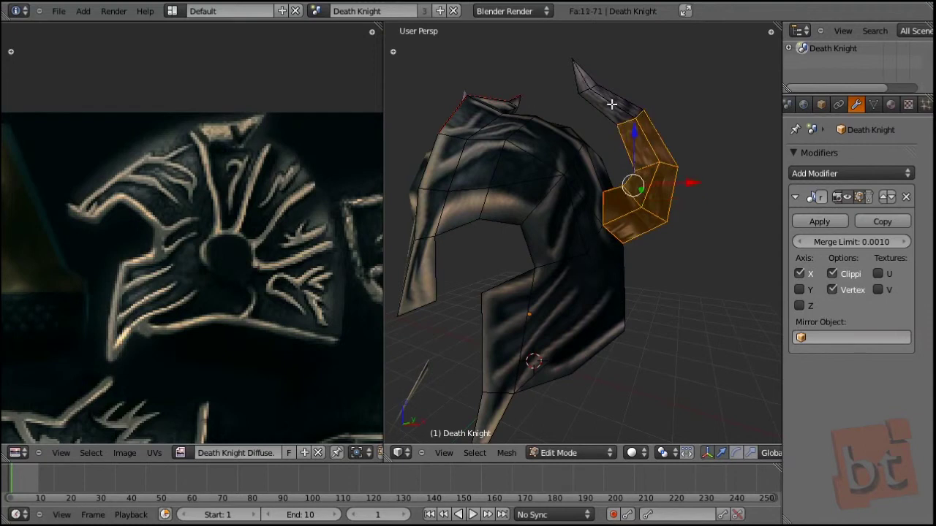
right_click(609, 101, "alt+shift")
Select the entire horn by growing the selection from its tip vertex, and change to face selection mode.
middle_click_drag(668, 109, 637, 236)
key("ctrl+Tab")
left_click(657, 144)
right_click(739, 55)
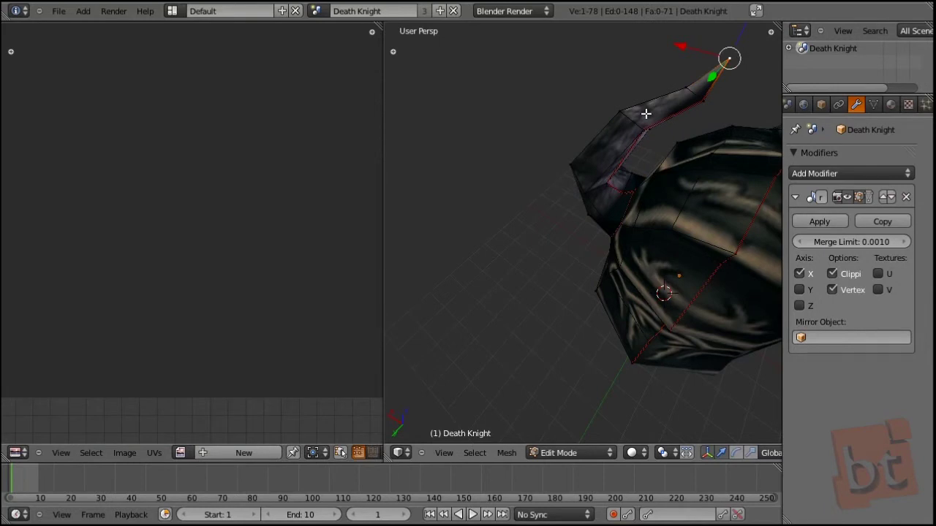
key("ctrl+KP_Add")
key("ctrl+KP_Add")
key("ctrl+KP_Add")
key("ctrl+KP_Add")
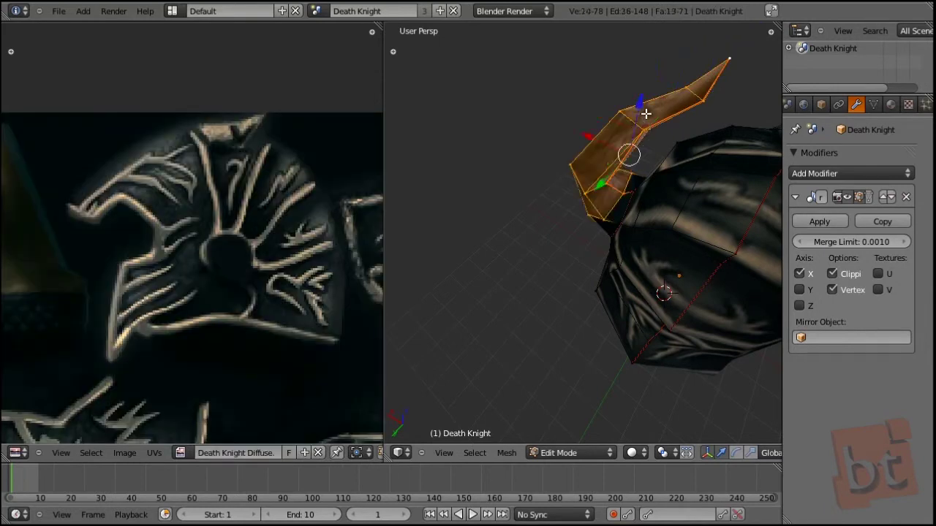
key("ctrl+KP_Add")
middle_click_drag(566, 230, 422, 249)
middle_click_drag(607, 240, 739, 257)
key("ctrl+Tab")
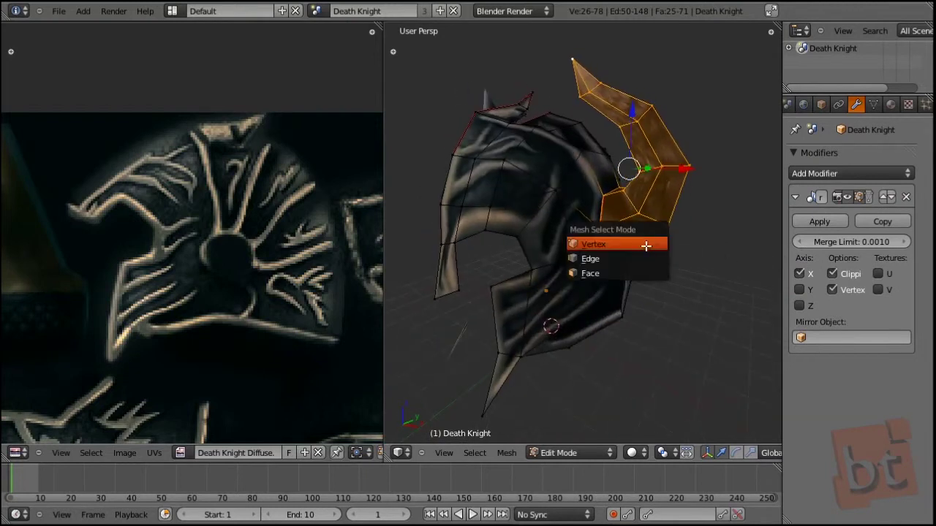
left_click(631, 267)
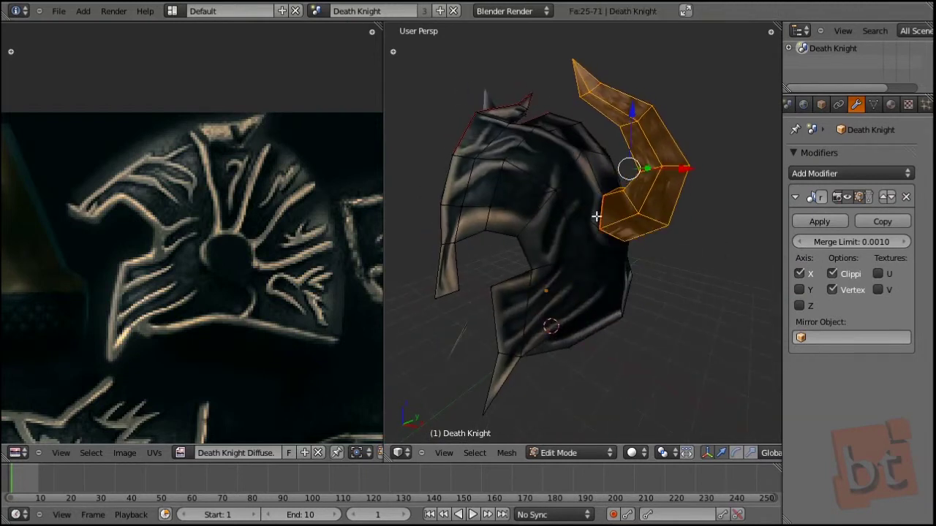
Mirror the horn's UV island on the X axis.
scroll(231, 219, "down", 5)
scroll(257, 221, "up", 2)
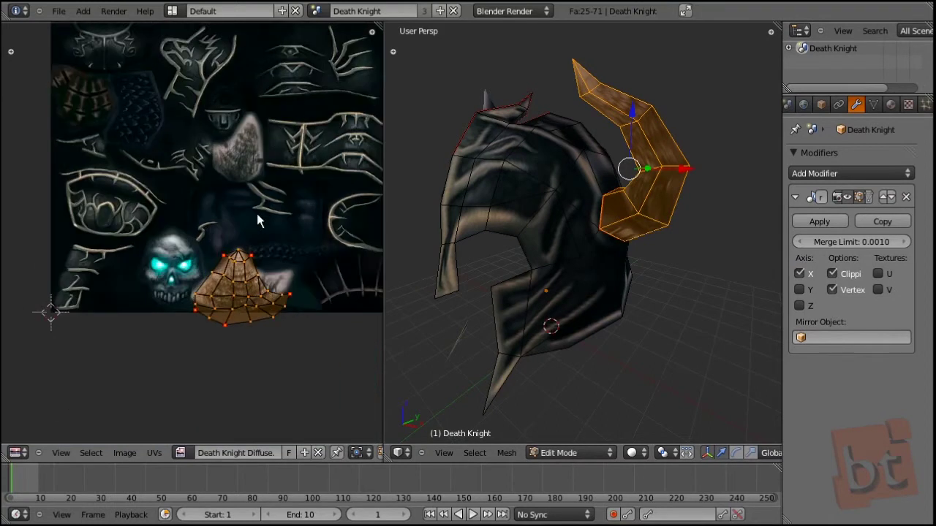
scroll(256, 214, "up", 4)
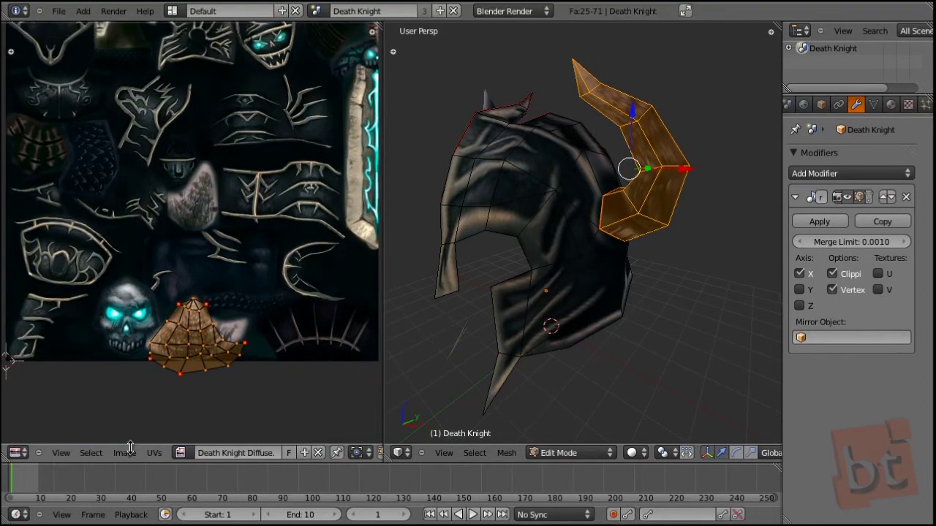
left_click(154, 453)
mouse_move(204, 252)
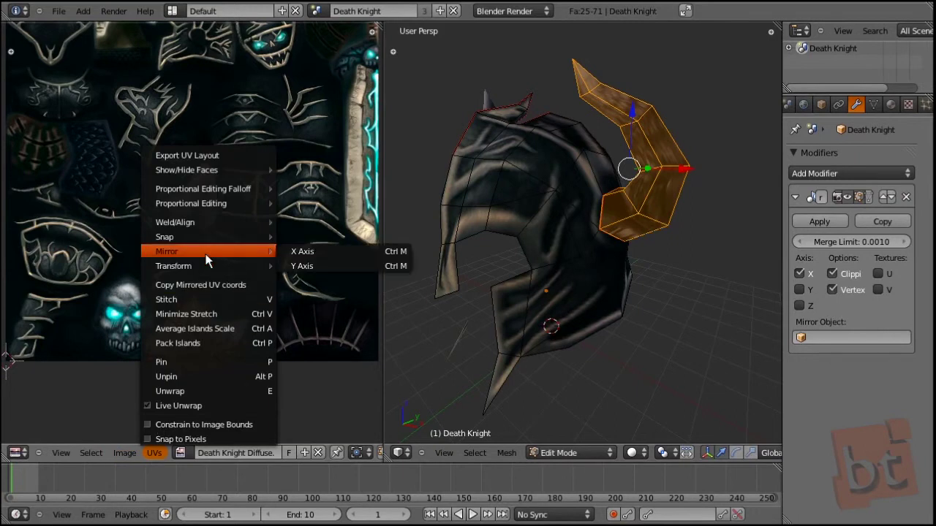
left_click(302, 251)
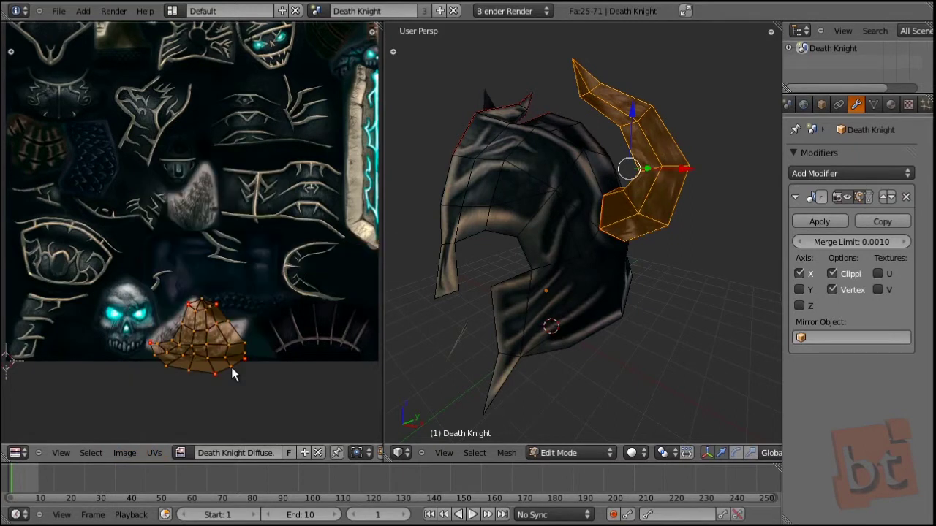
Move the horn island up onto the upper pale horn-shaped patch and scale it down to about the patch's size.
key("g")
left_click(227, 236)
scroll(245, 291, "up", 4)
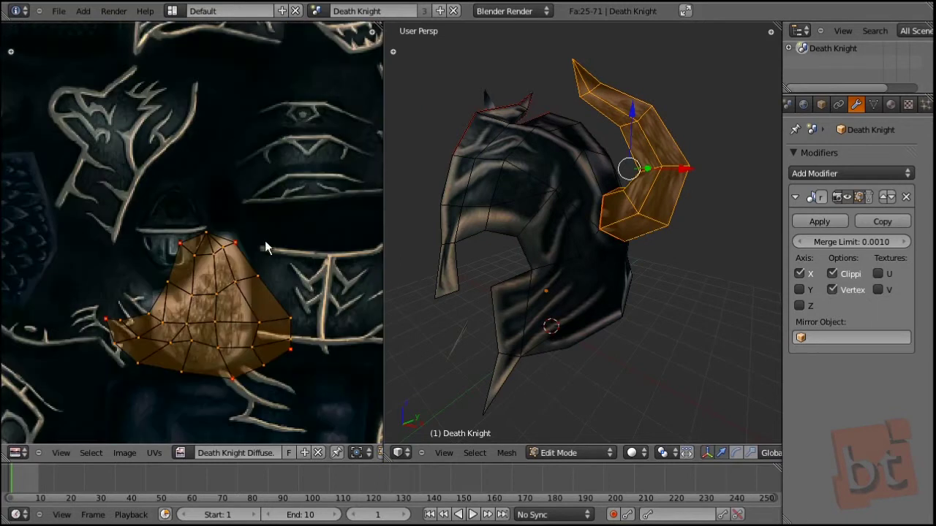
key("s")
left_click(267, 242)
Move the horn island's pinned left corner vertex just inside the pale patch's left point.
key("a")
right_click(145, 316)
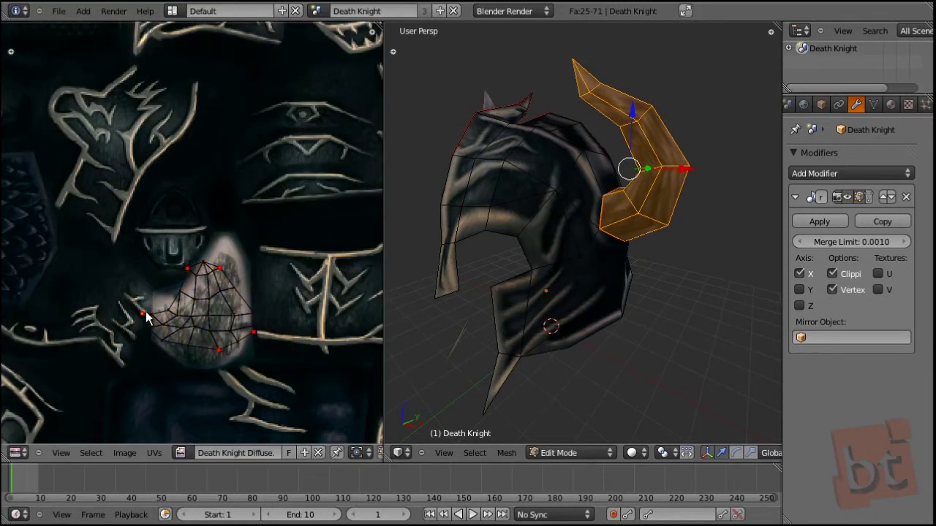
key("g")
left_click(164, 307)
Fit the horn island's two pinned tip vertices side by side inside the pale patch's peak.
right_click(189, 269)
key("g")
left_click(222, 264)
right_click(226, 273)
key("g")
left_click(244, 265)
right_click(212, 265)
key("g")
left_click(216, 270)
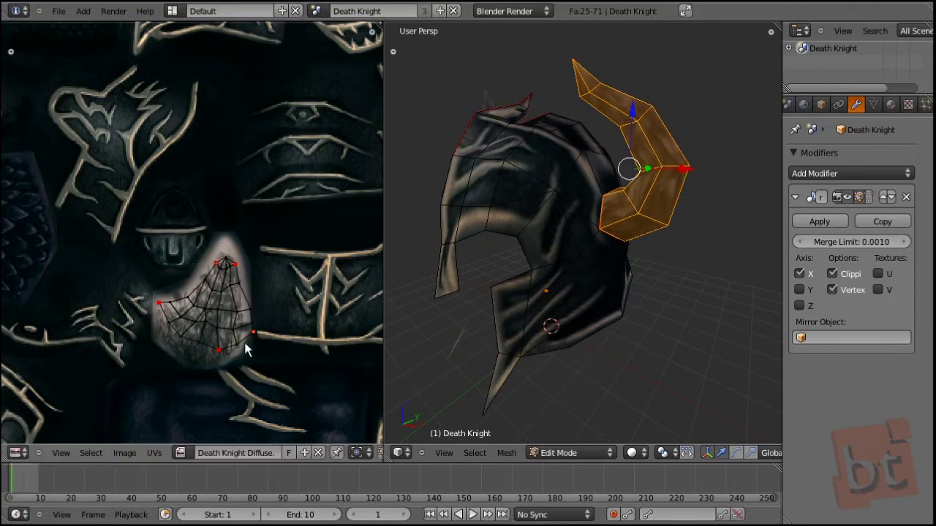
Move the horn island's two pinned lower corners to fit the pale patch's lower right edge and bottom.
right_click(246, 350)
key("g")
left_click(227, 355)
right_click(219, 361)
key("g")
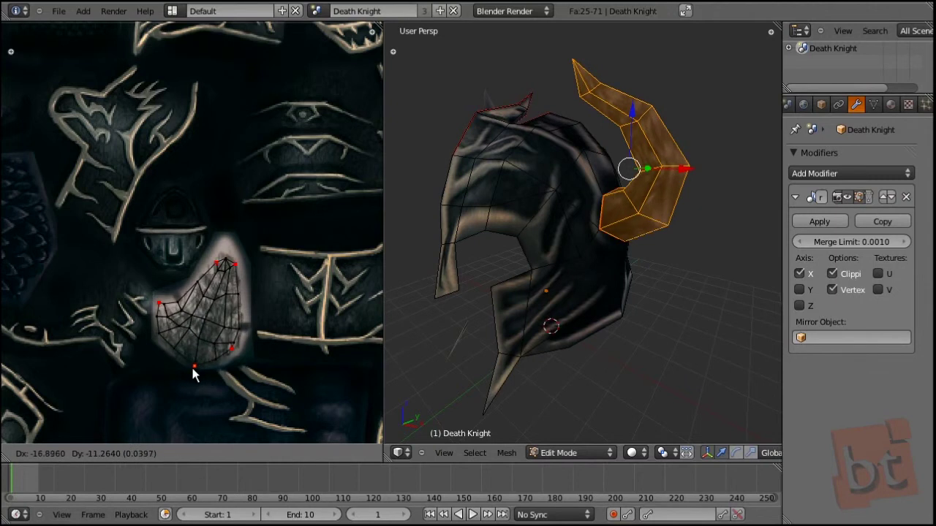
left_click(194, 374)
Check the textured helmet in Object Mode and return to Edit Mode.
mouse_move(579, 220)
middle_mouse_down()
mouse_move(656, 241)
mouse_move(617, 242)
mouse_move(624, 258)
mouse_move(654, 237)
mouse_move(641, 210)
mouse_move(526, 213)
mouse_move(484, 230)
mouse_move(554, 226)
mouse_move(585, 255)
mouse_move(520, 246)
mouse_move(664, 268)
mouse_move(447, 250)
mouse_move(789, 244)
mouse_move(409, 255)
mouse_move(734, 275)
mouse_move(558, 263)
mouse_move(665, 256)
mouse_move(514, 269)
mouse_move(583, 231)
middle_mouse_up()
scroll(613, 239, "down", 3)
key("Tab")
key("a")
right_click(582, 230)
key("Tab")
scroll(575, 255, "up", 4)
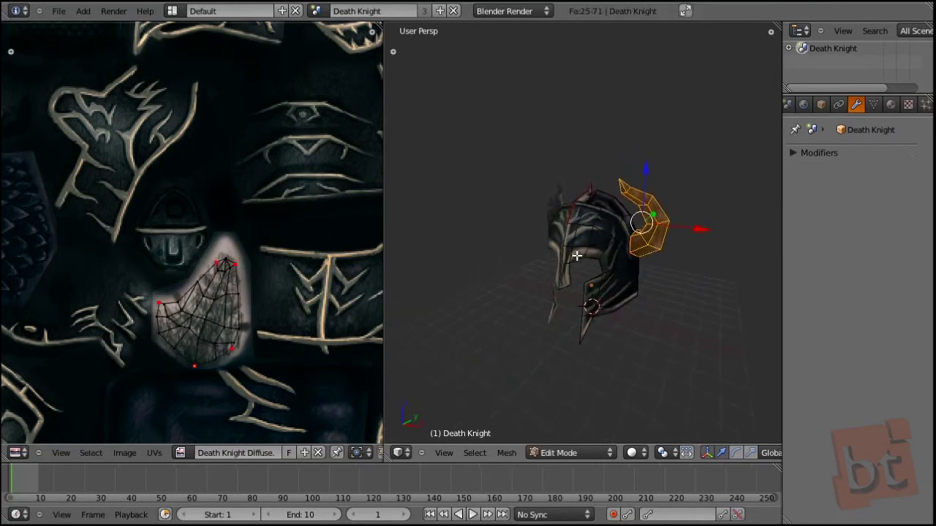
Select the whole linked horn UV island, then deselect the mesh and inspect the texture on the helmet and horn.
middle_click_drag(273, 265, 271, 285)
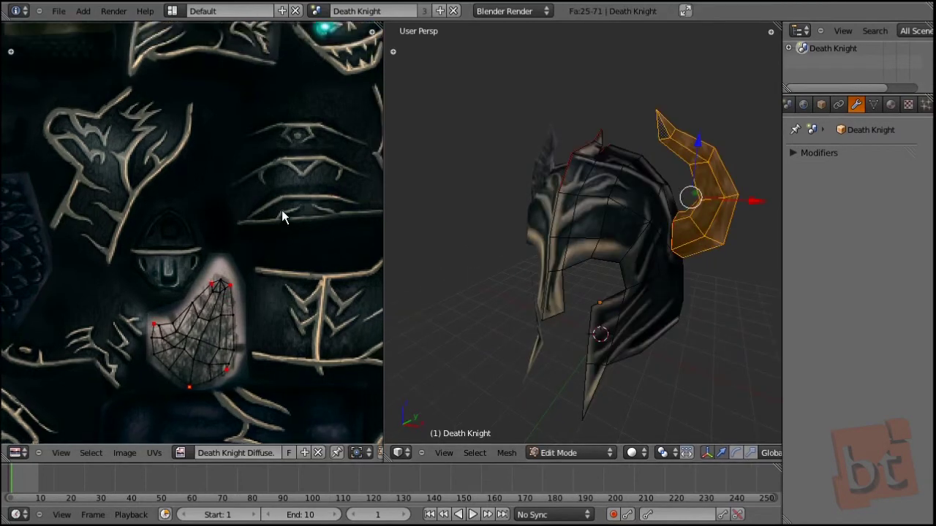
middle_click_drag(282, 212, 280, 237)
key("l")
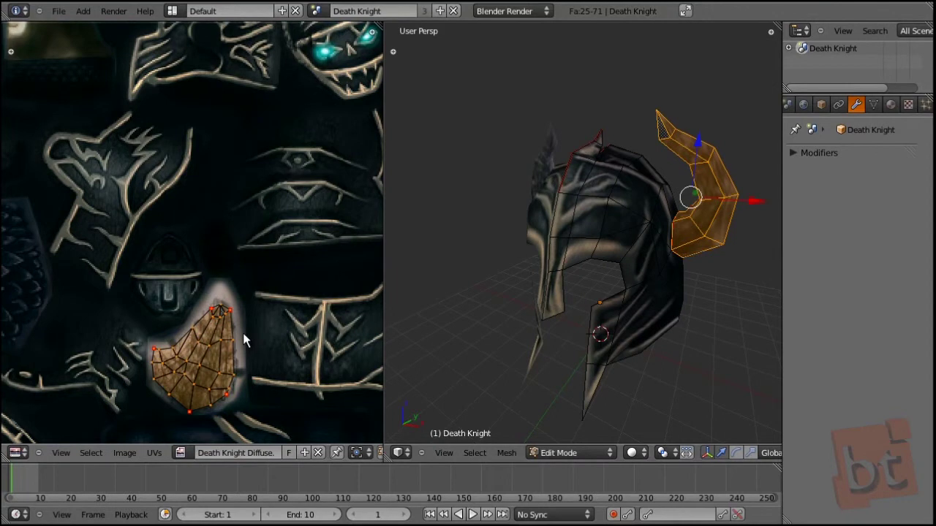
middle_click_drag(624, 199, 539, 233)
key("a")
scroll(597, 227, "up", 5)
scroll(598, 227, "down", 5)
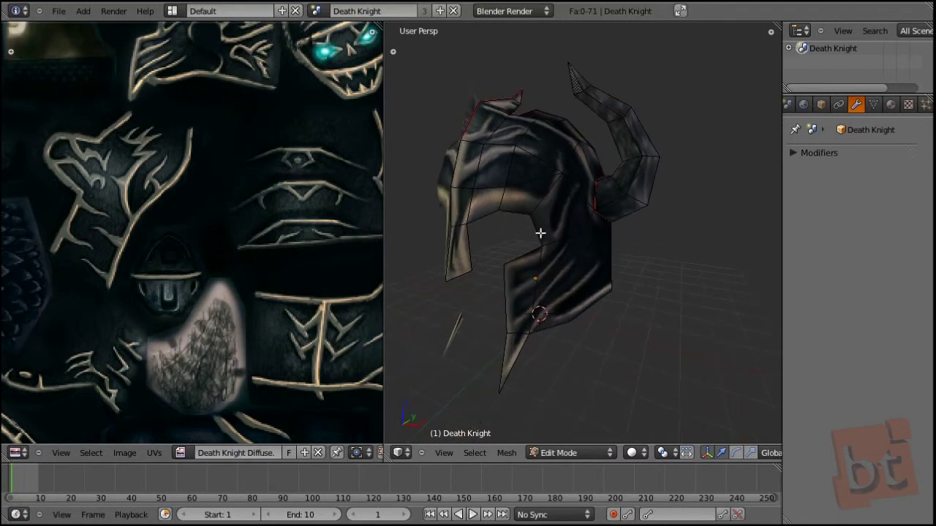
Select all helmet faces and examine the shell island's UV layout up close.
right_click(477, 173)
key("a")
key("a")
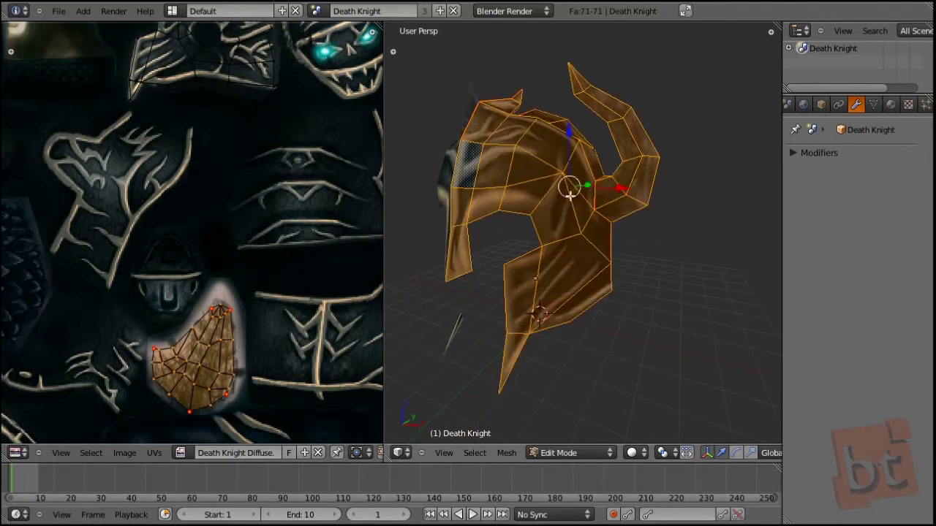
middle_click_drag(565, 192, 580, 202, "shift")
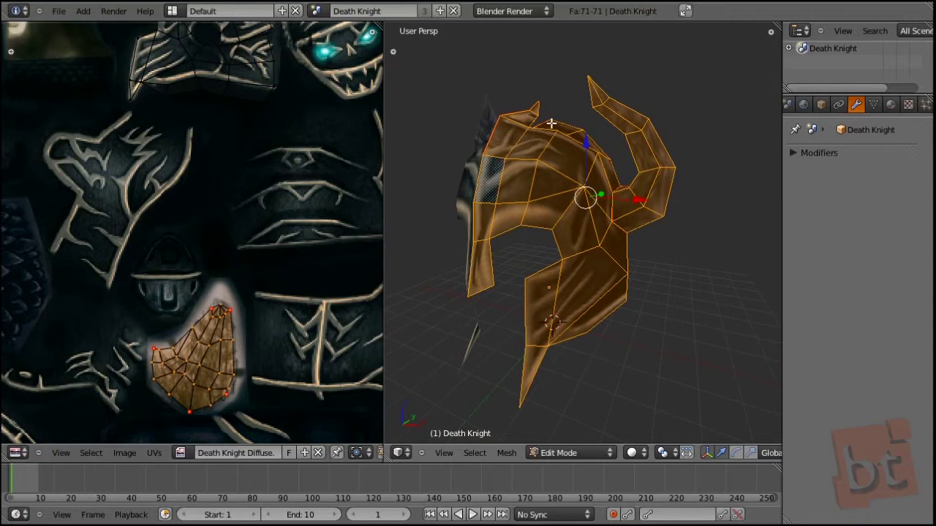
scroll(283, 203, "up", 1)
scroll(283, 204, "down", 5)
scroll(224, 217, "up", 5)
scroll(223, 217, "up", 4)
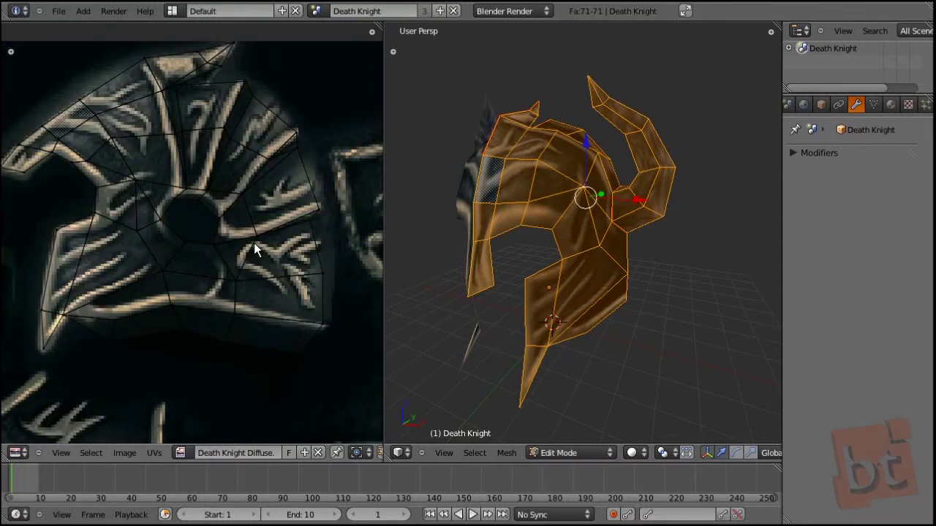
Select the helmet's side faces around the temple and cheek, down to the front jaw plate.
right_click(585, 239)
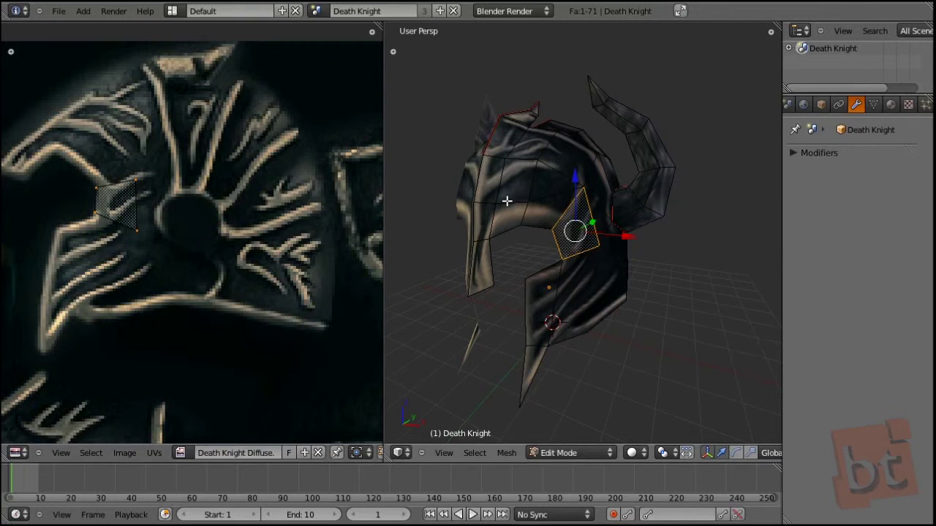
right_click(552, 203)
right_click(551, 174, "shift")
right_click(581, 169, "shift")
right_click(591, 187, "shift")
right_click(583, 220, "shift")
right_click(596, 232, "shift")
right_click(615, 247, "shift")
right_click(577, 273, "shift")
right_click(539, 292, "shift")
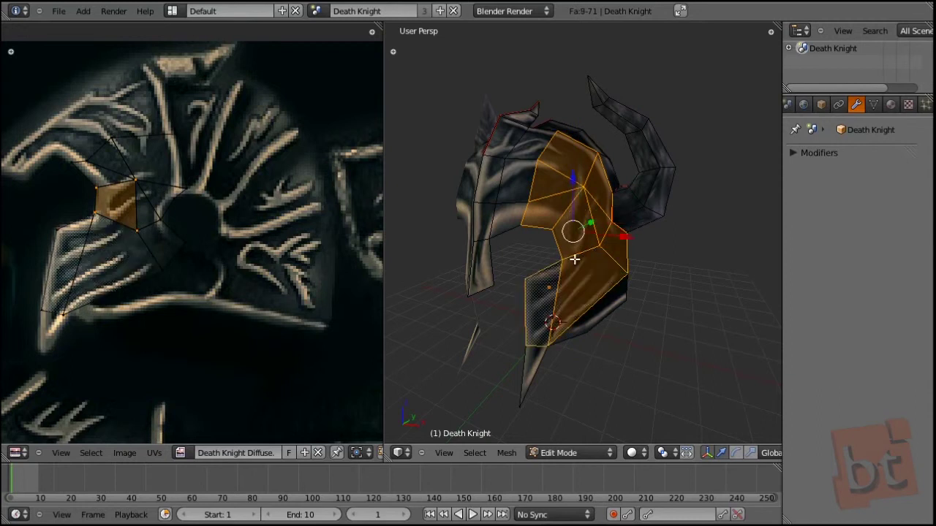
Move the shared UV vertex above the cheek face slightly left, onto the gold line near the eye opening.
right_click(134, 180)
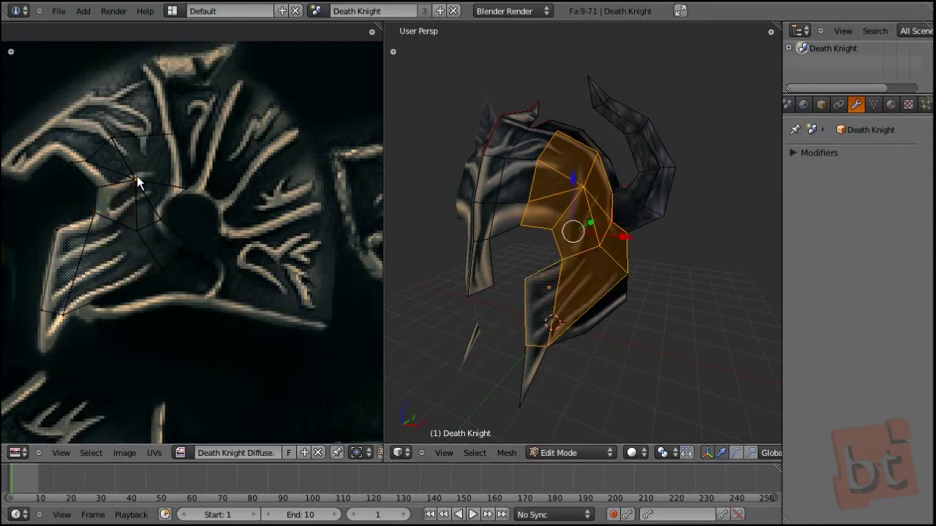
key("g")
left_click(146, 165)
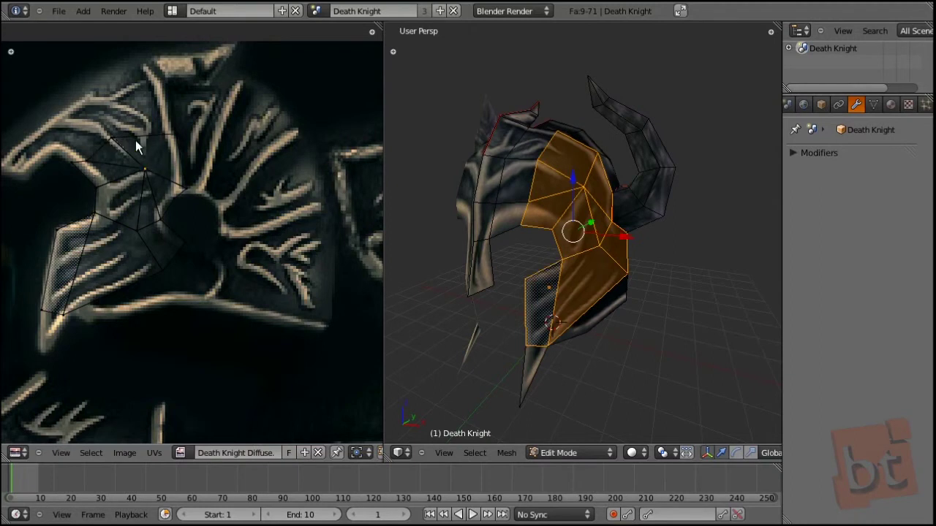
key("g")
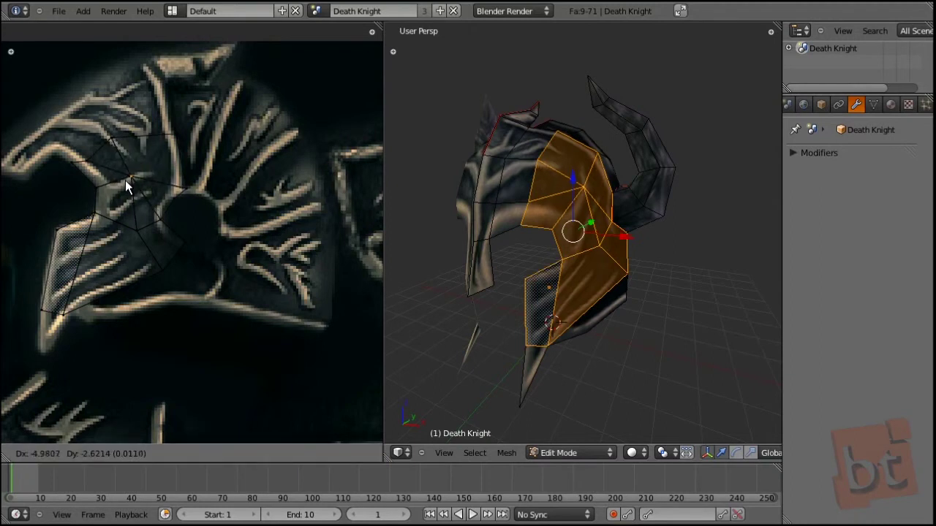
left_click(123, 181)
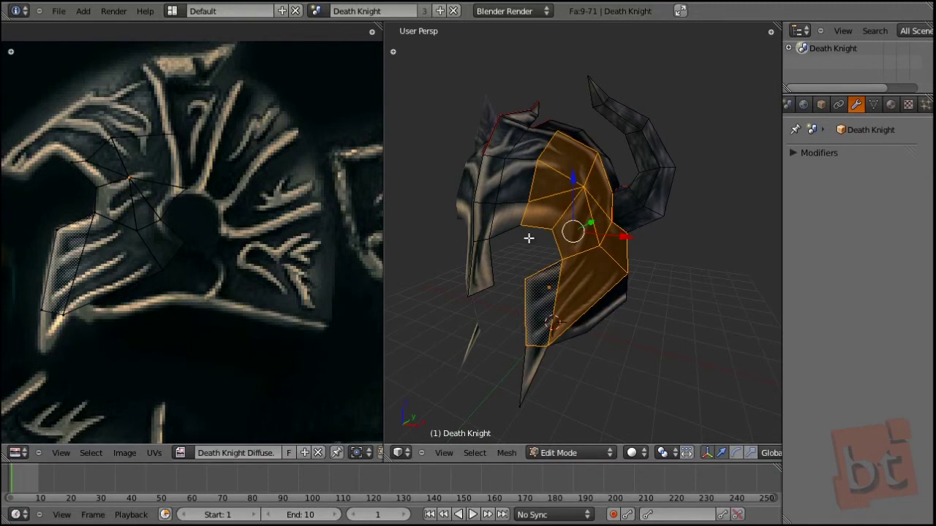
Select only the cheek face behind the eye opening and move its upper right UV corner down and slightly left.
right_click(583, 228)
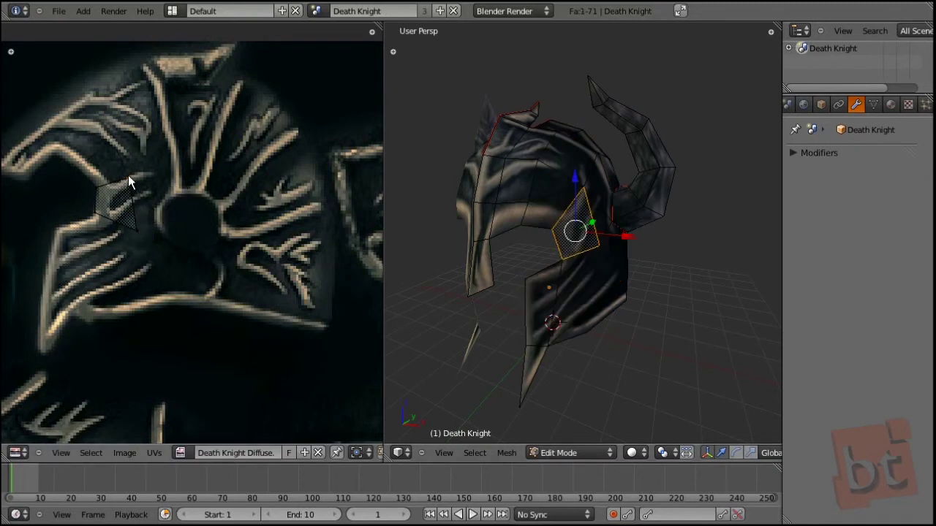
key("g")
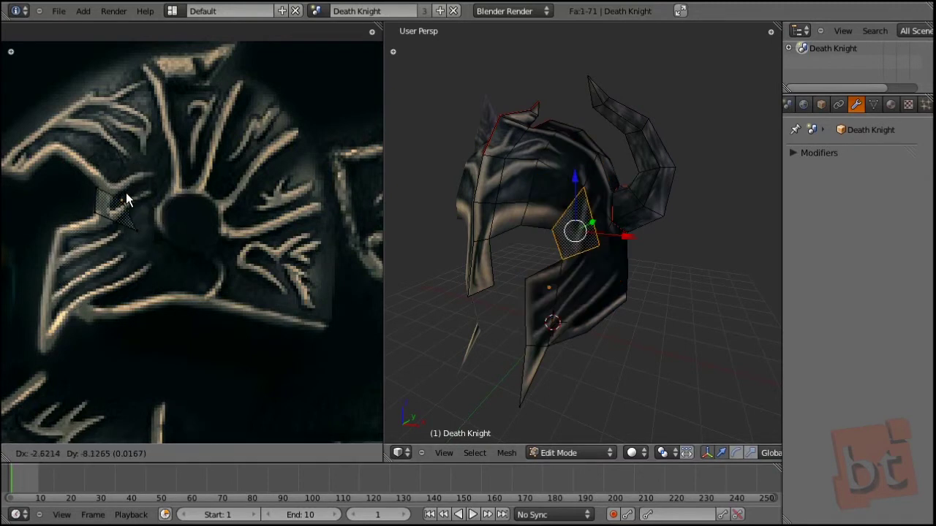
left_click(126, 192)
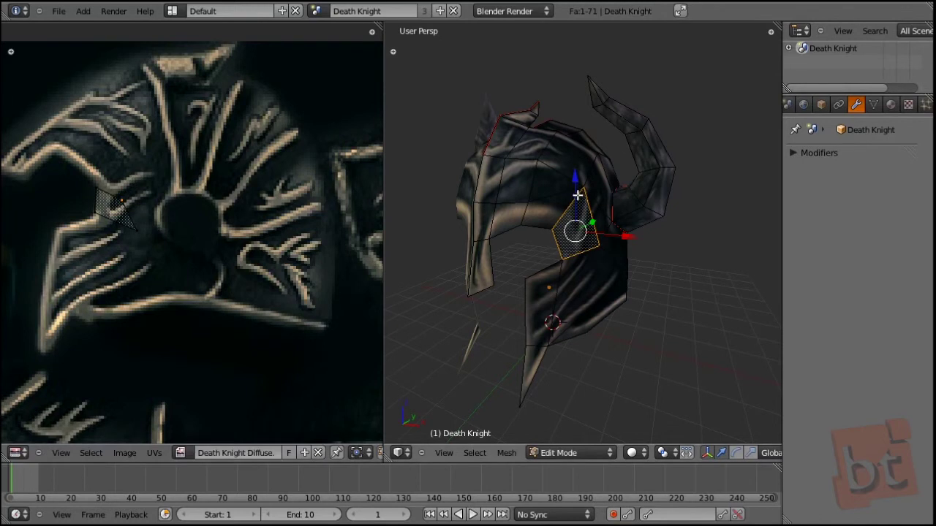
Extend the face selection from the cheek face to the surrounding faces above the eye opening, at the temple and along the jaw.
right_click(556, 185, "shift")
right_click(568, 184, "shift")
right_click(581, 185, "shift")
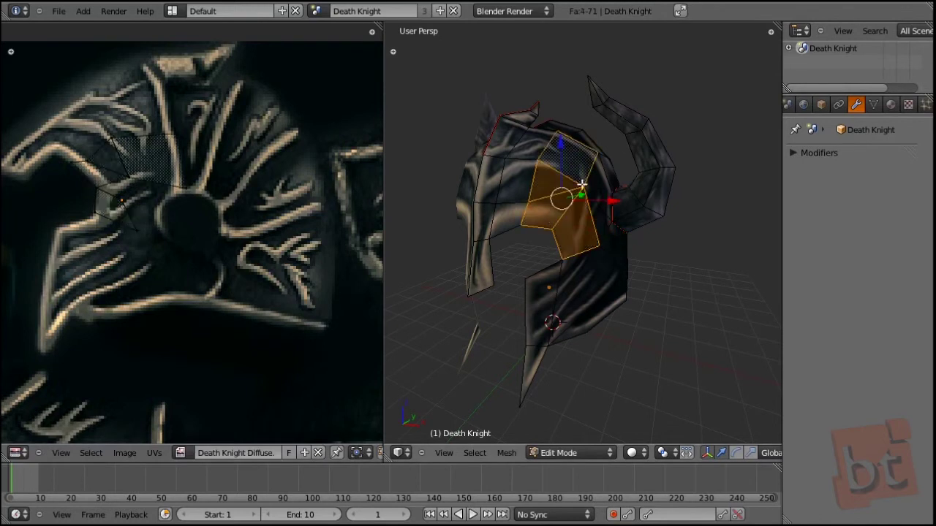
right_click(598, 219, "shift")
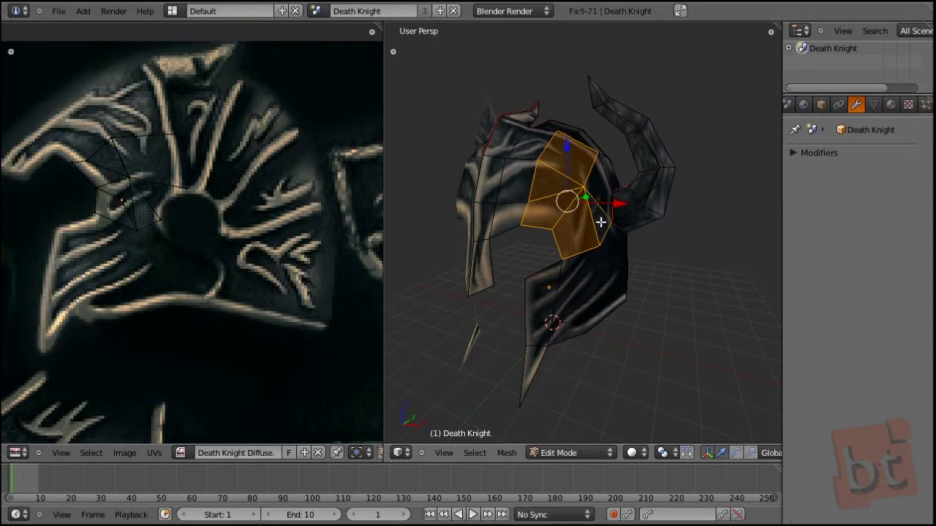
right_click(598, 210, "shift")
right_click(586, 260, "shift")
right_click(616, 242, "shift")
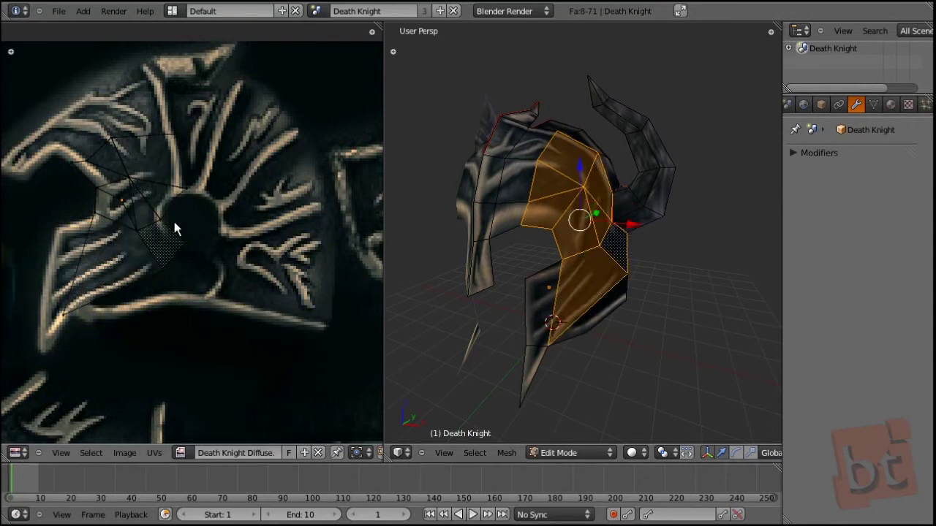
Nudge the UV vertex shared by the temple and cheek faces slightly upward beside the gold line near the eye opening.
scroll(174, 222, "up", 4)
key("g")
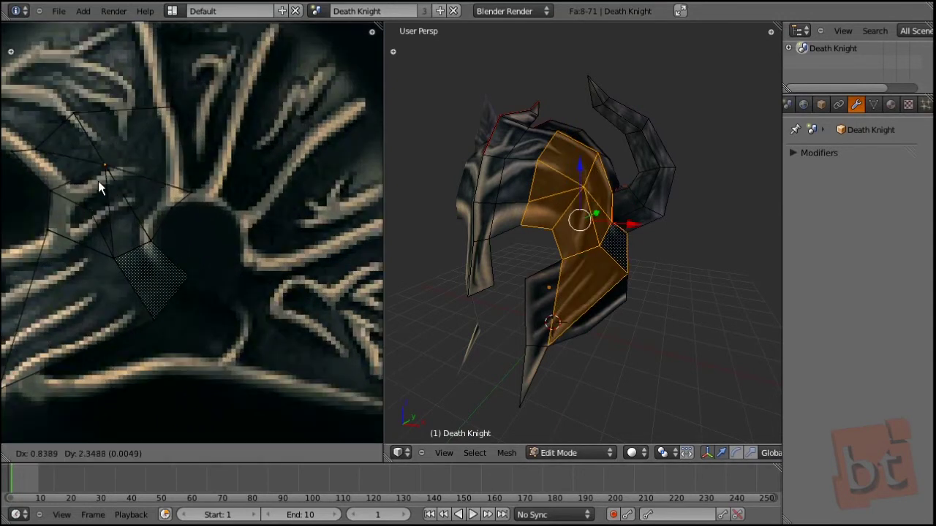
left_click(96, 189)
right_click_drag(94, 199, 107, 155)
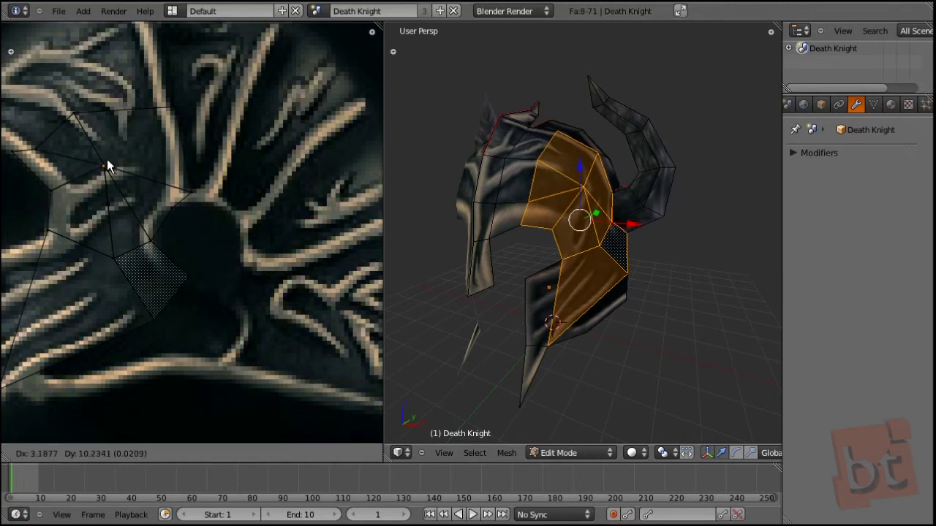
left_click(108, 162)
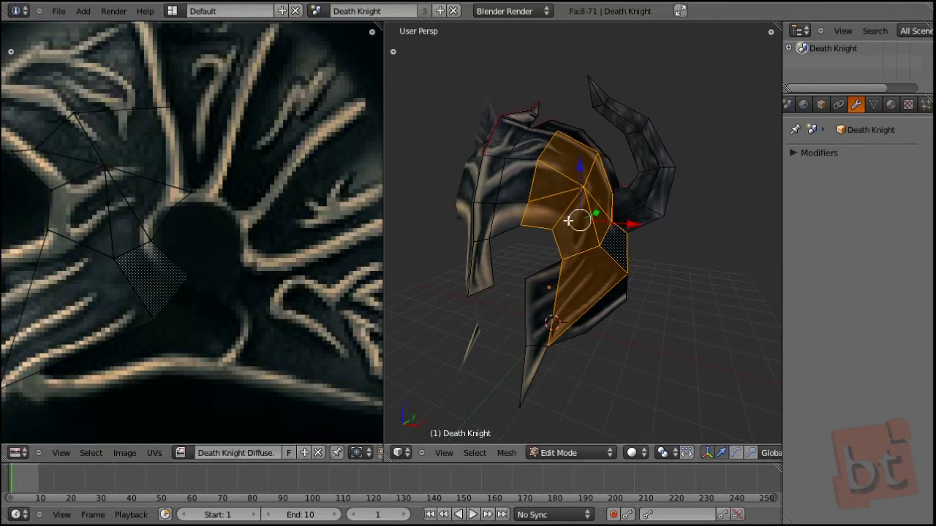
Select the two side faces above the eye opening and try moving their UVs toward the back of the painted shell.
middle_click_drag(468, 278, 527, 284)
right_click(526, 284)
right_click(524, 241, "shift")
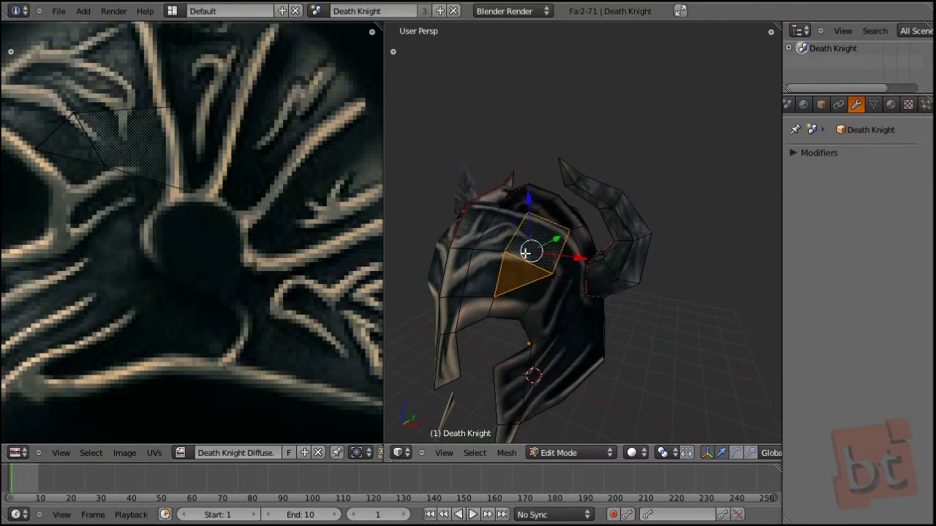
scroll(111, 169, "down", 3)
key("a")
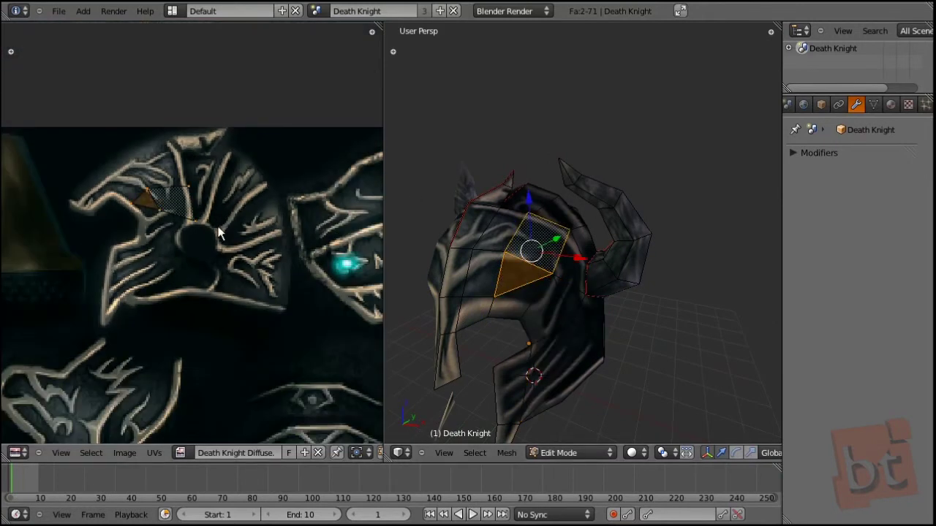
key("g")
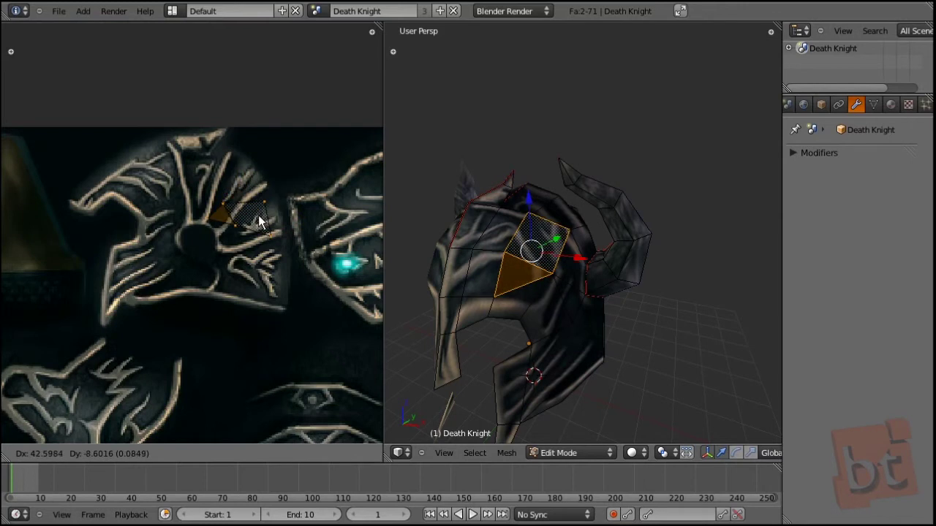
right_click(282, 226)
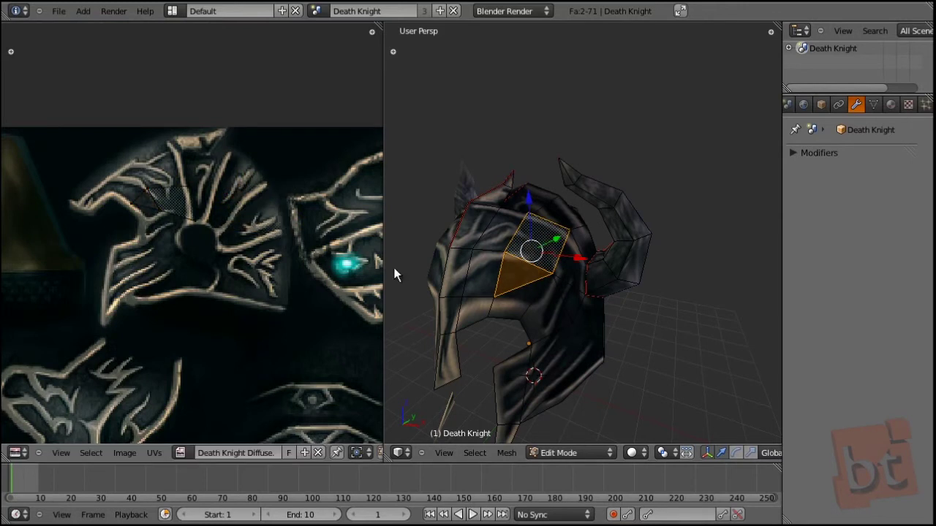
Return to Object Mode, deselect the helmet and examine how the texture fits from several distances and angles.
key("Tab")
key("a")
middle_click_drag(577, 262, 595, 302)
scroll(511, 248, "down", 6)
scroll(563, 307, "up", 5)
scroll(619, 299, "down", 3)
right_click(606, 286)
key("a")
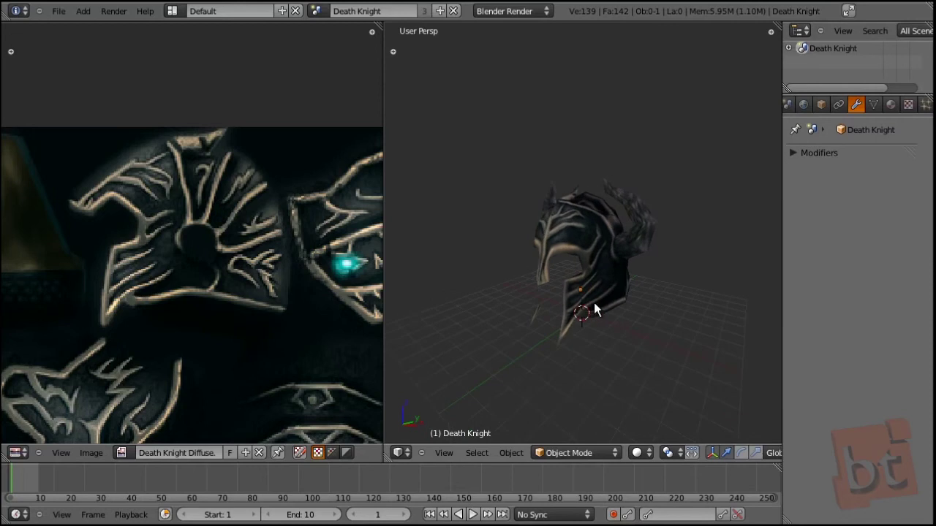
right_click(622, 276)
key("a")
middle_click_drag(611, 306, 574, 188)
middle_click_drag(511, 282, 518, 310)
middle_click_drag(672, 326, 619, 325)
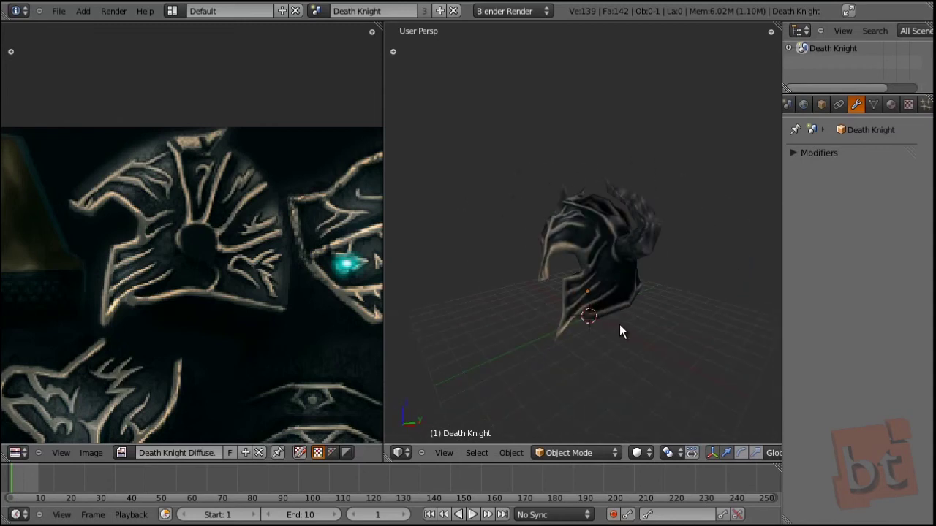